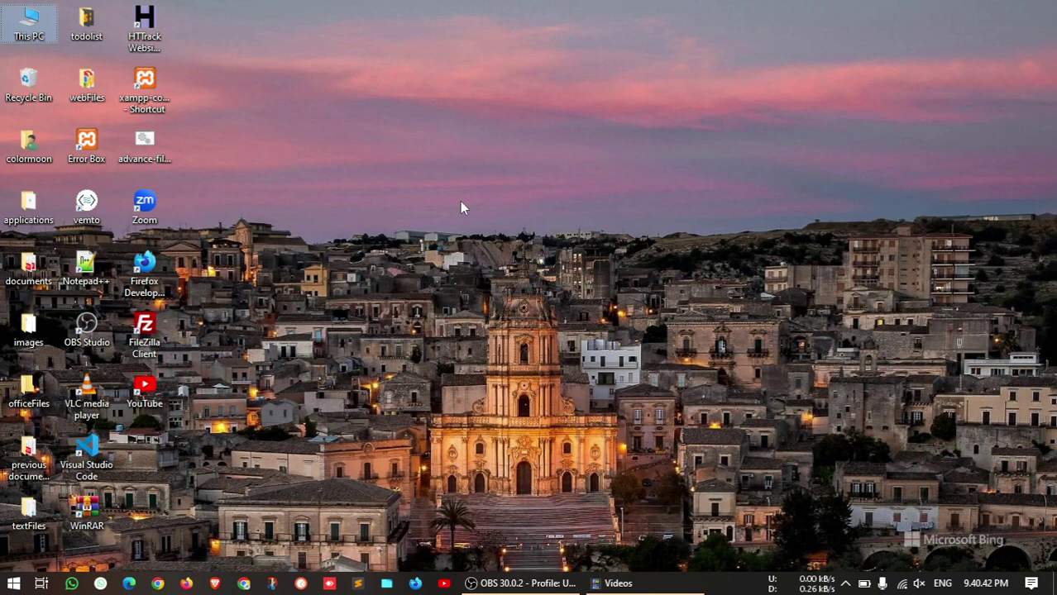
- Launch Photoshop by entering 'photoshop' in the Windows Run box
{"action": "key", "text": "super+r"}
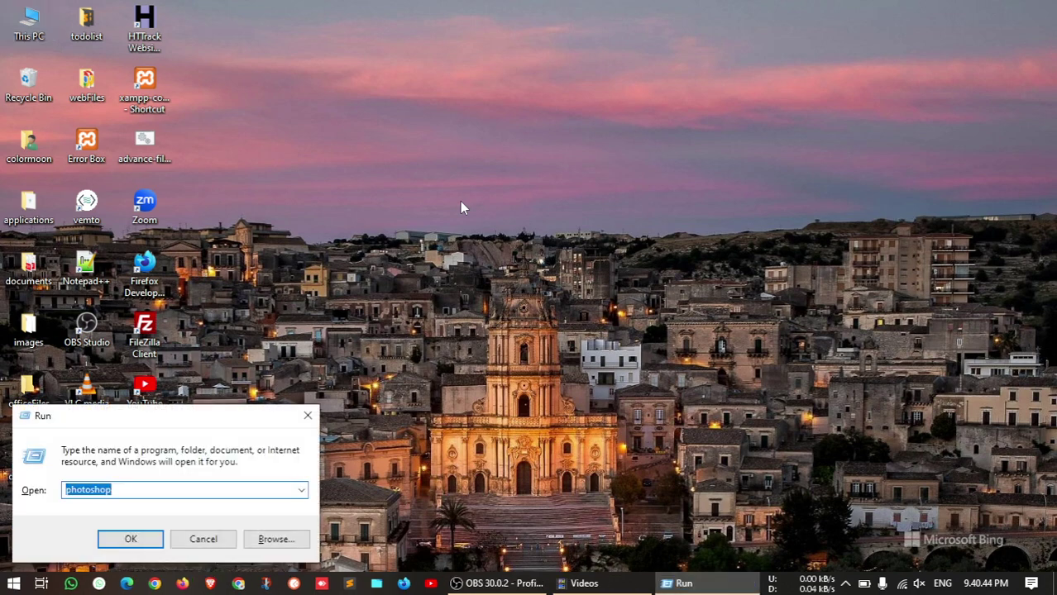
{"action": "type", "text": "photo"}
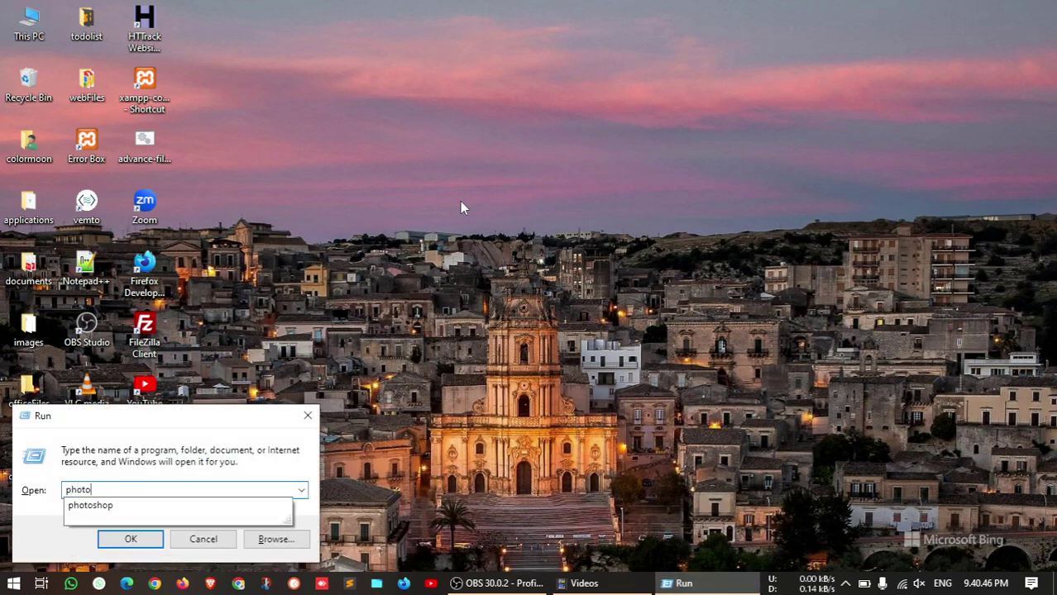
{"action": "type", "text": "shop"}
{"action": "key", "text": "Return"}
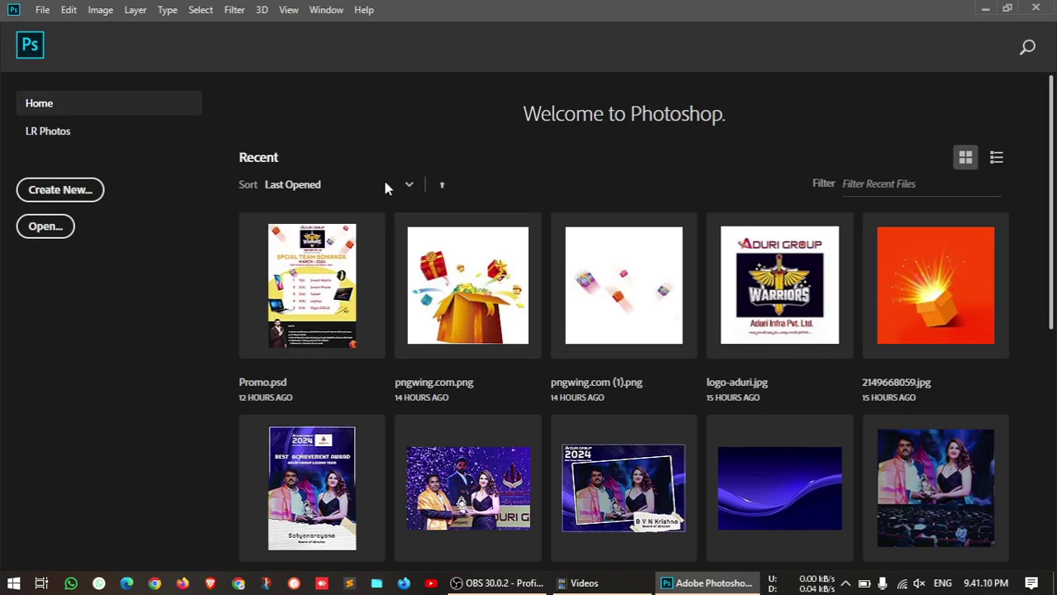
- Create a blank white A5 document, 148 × 210 mm at 300 ppi, named Promo
{"action": "left_click", "coordinate": [42, 10]}
{"action": "left_click", "coordinate": [58, 27]}
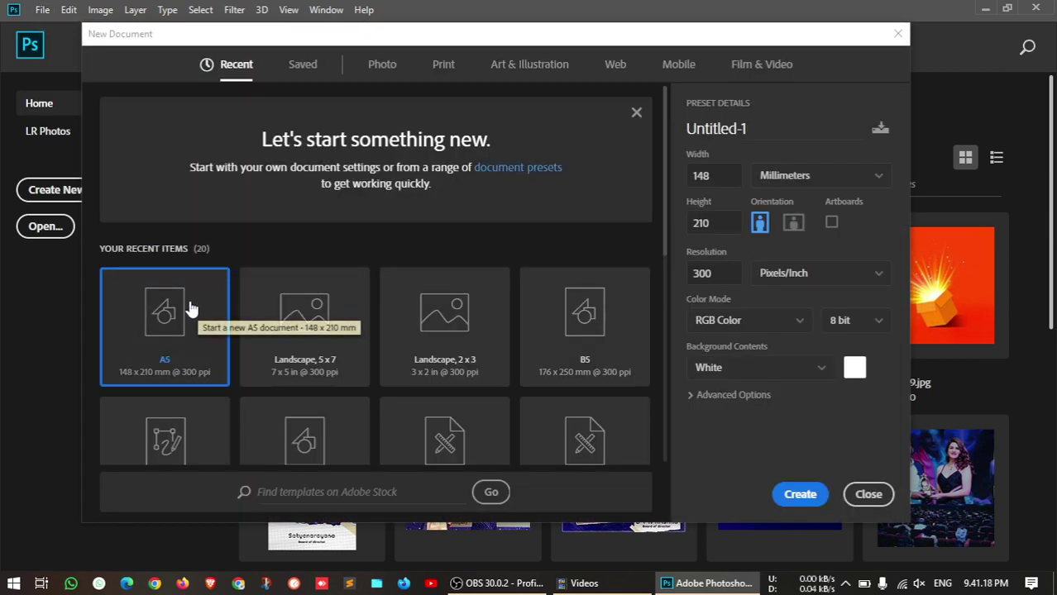
{"action": "double_click", "coordinate": [749, 129]}
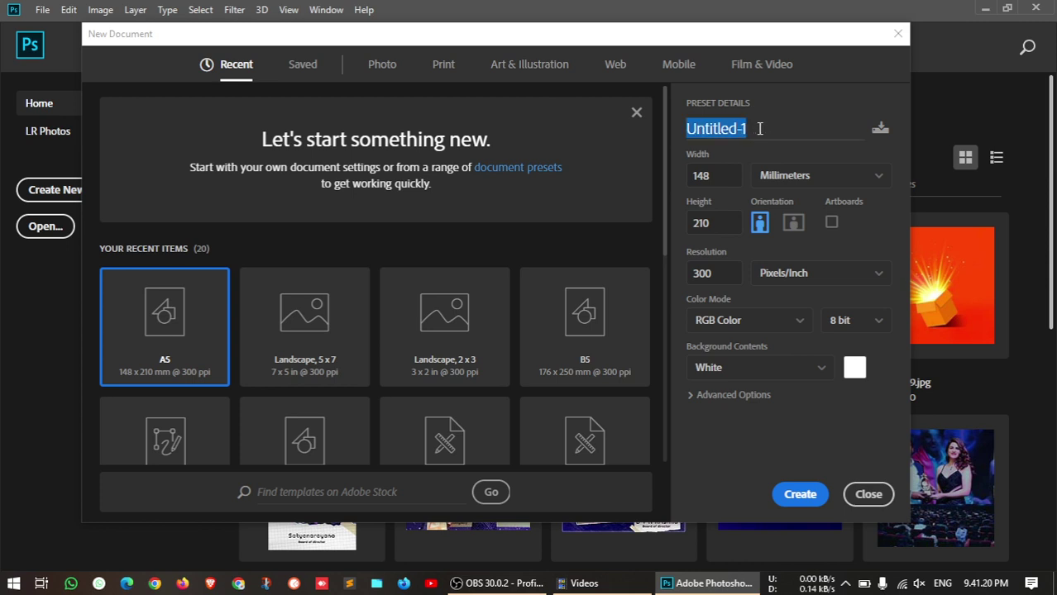
{"action": "type", "text": "P"}
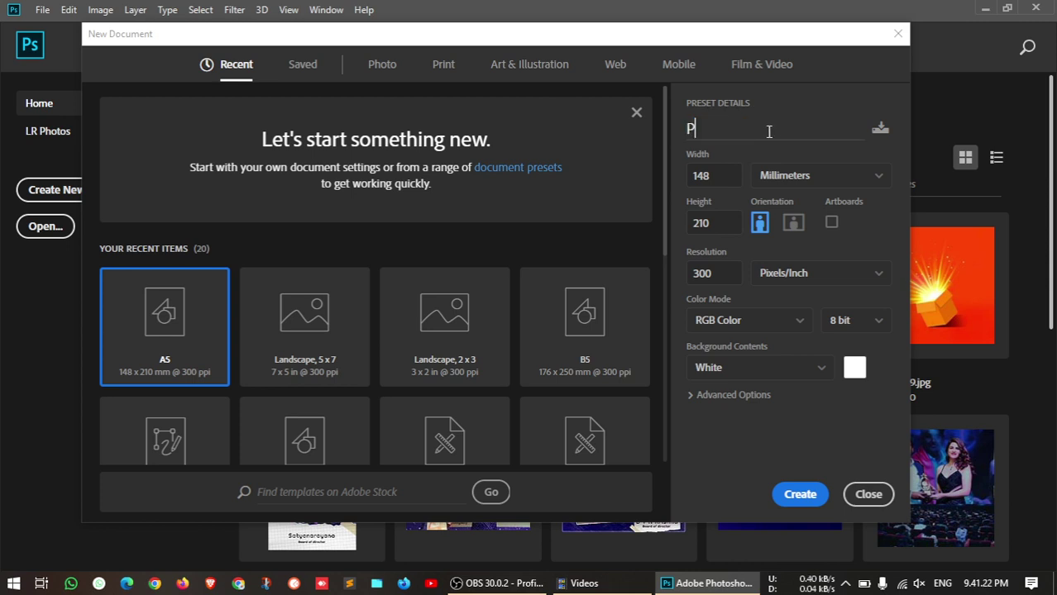
{"action": "type", "text": "romp"}
{"action": "key", "text": "BackSpace"}
{"action": "type", "text": "o"}
{"action": "left_click", "coordinate": [796, 496]}
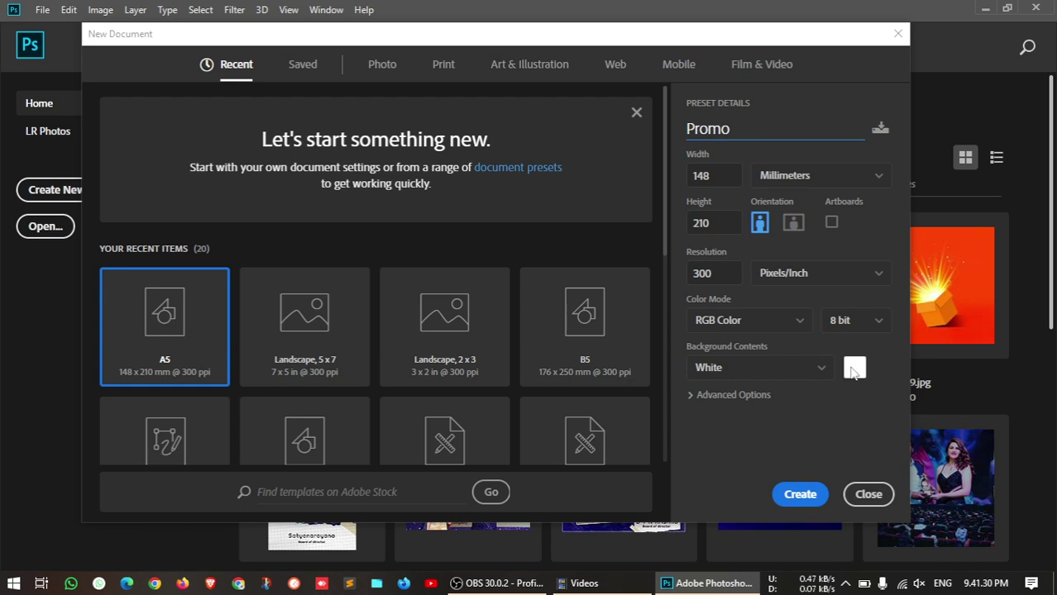
{"action": "left_click", "coordinate": [800, 495]}
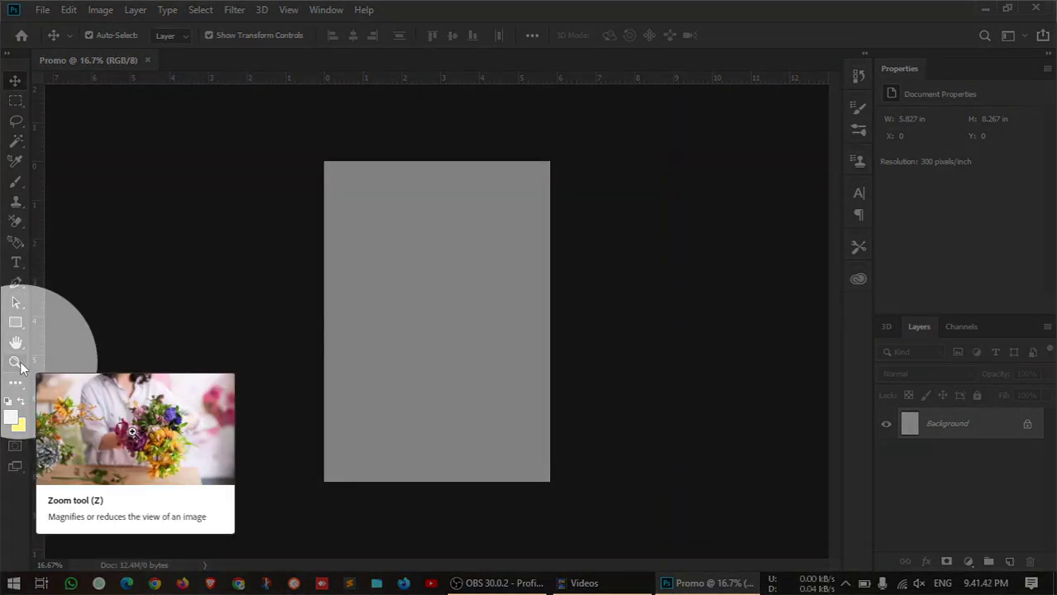
- Fit the blank Promo page to the window and return to the Move tool
{"action": "left_click", "coordinate": [20, 365]}
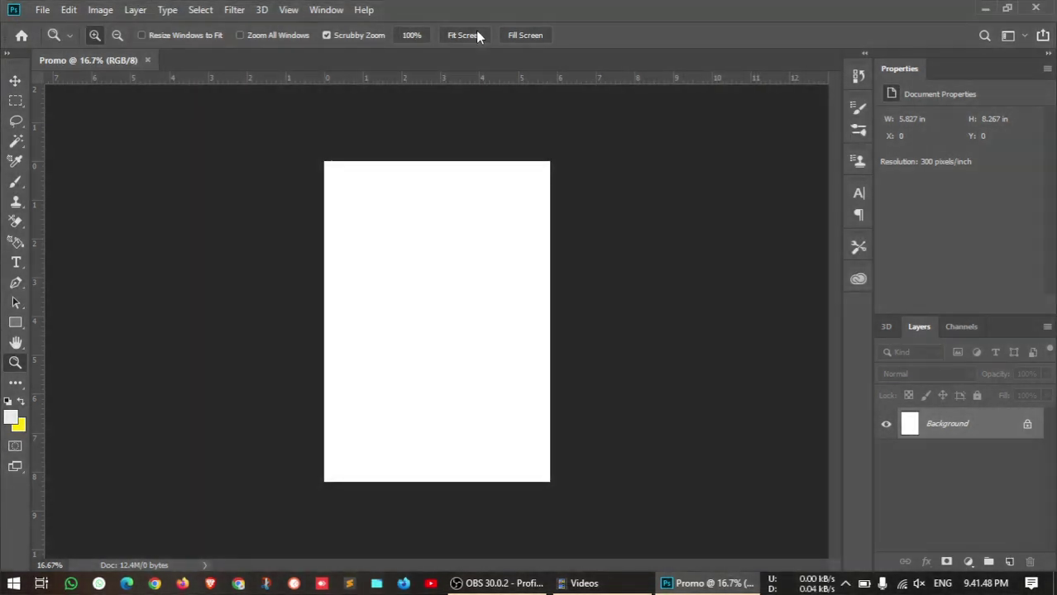
{"action": "left_click", "coordinate": [477, 35]}
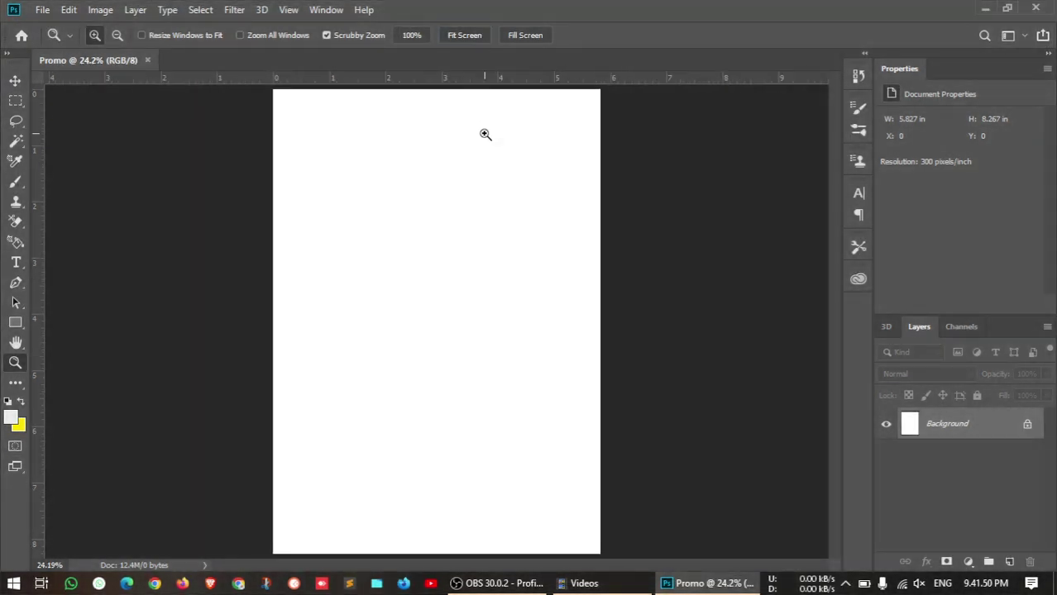
{"action": "left_click", "coordinate": [15, 80]}
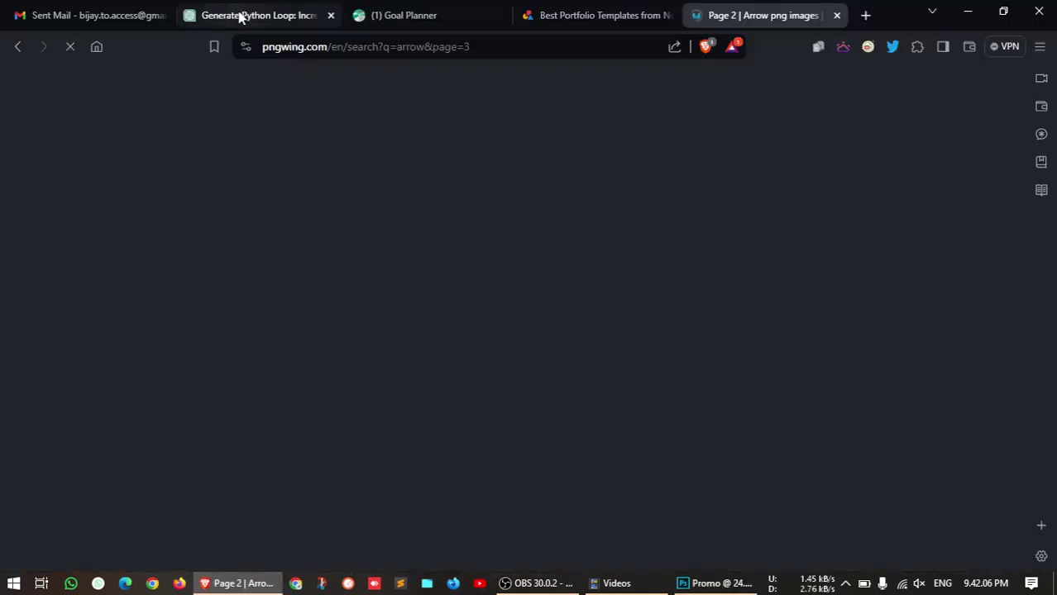
- Close all other Brave tabs and load freepik.com in the one remaining tab
{"action": "right_click", "coordinate": [240, 17]}
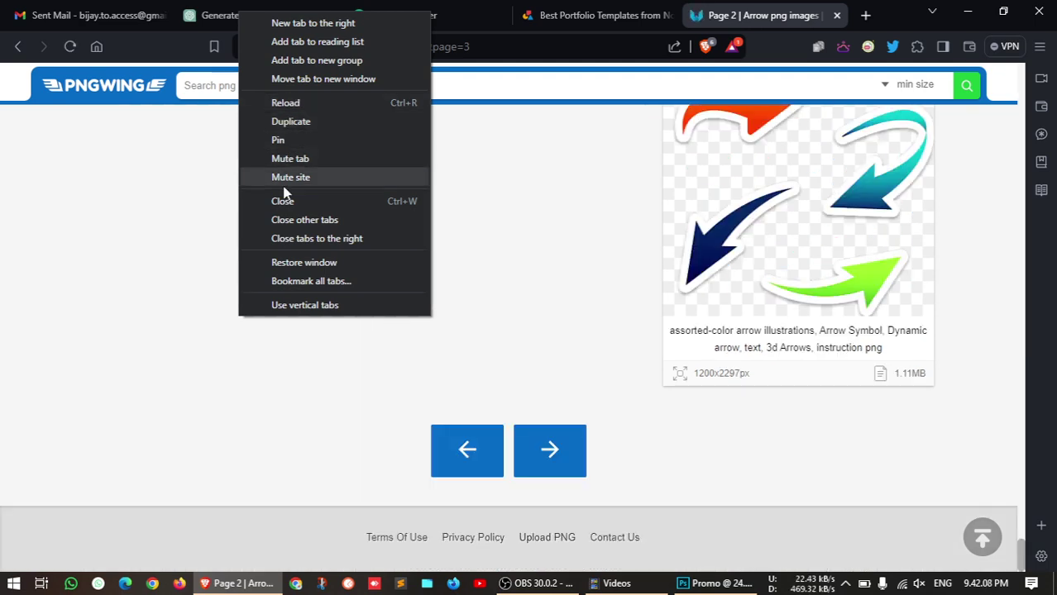
{"action": "left_click", "coordinate": [305, 220]}
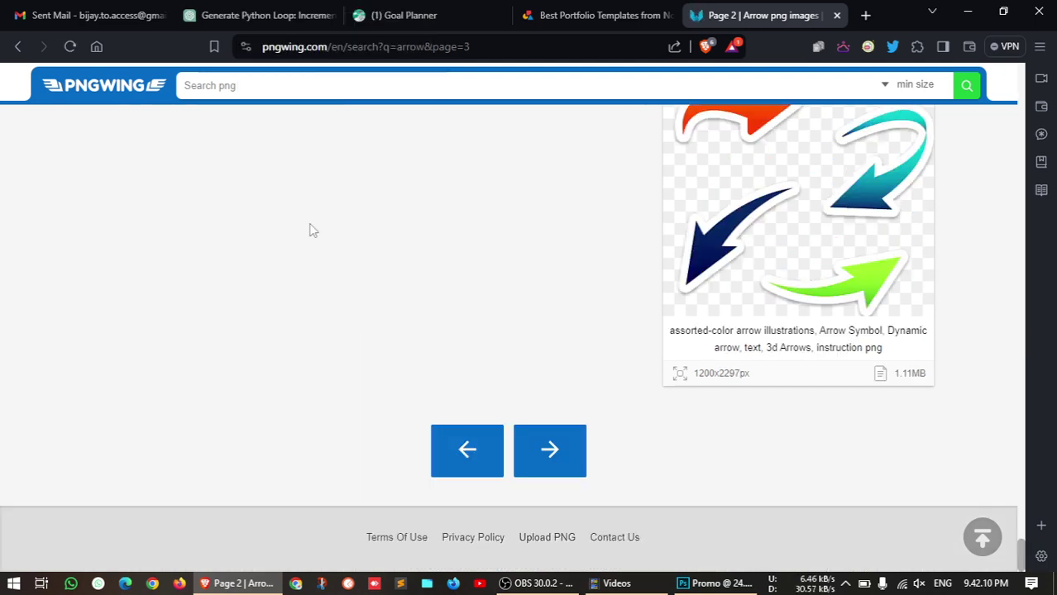
{"action": "left_click", "coordinate": [210, 16]}
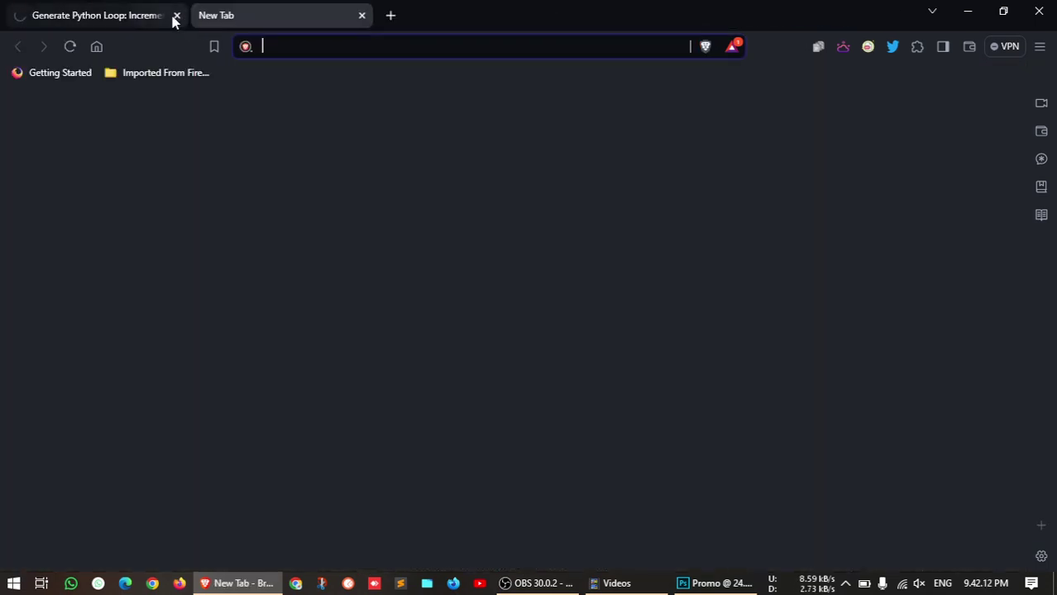
{"action": "left_click", "coordinate": [176, 15]}
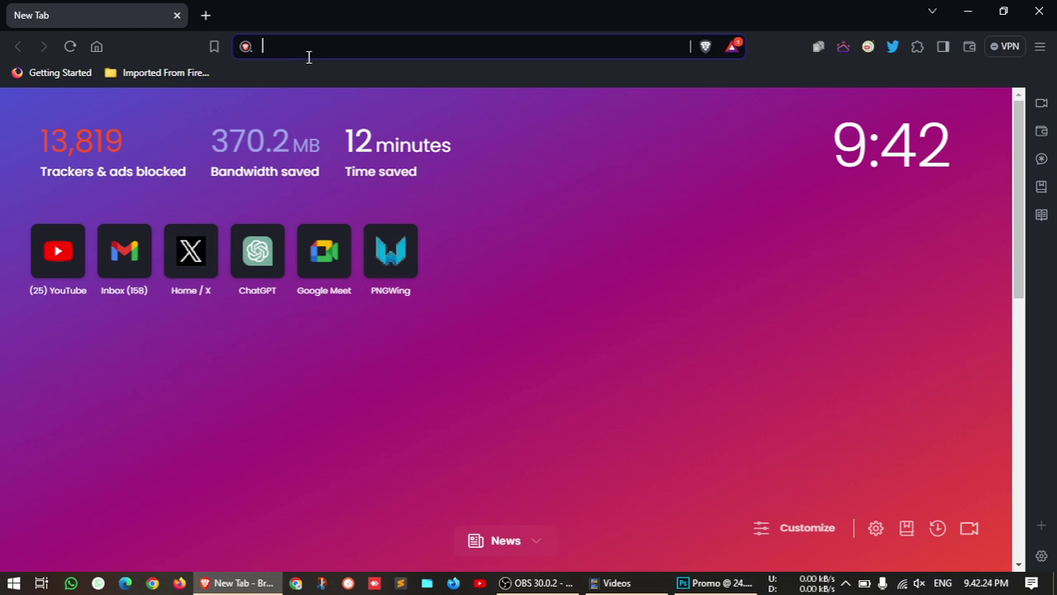
{"action": "type", "text": "free"}
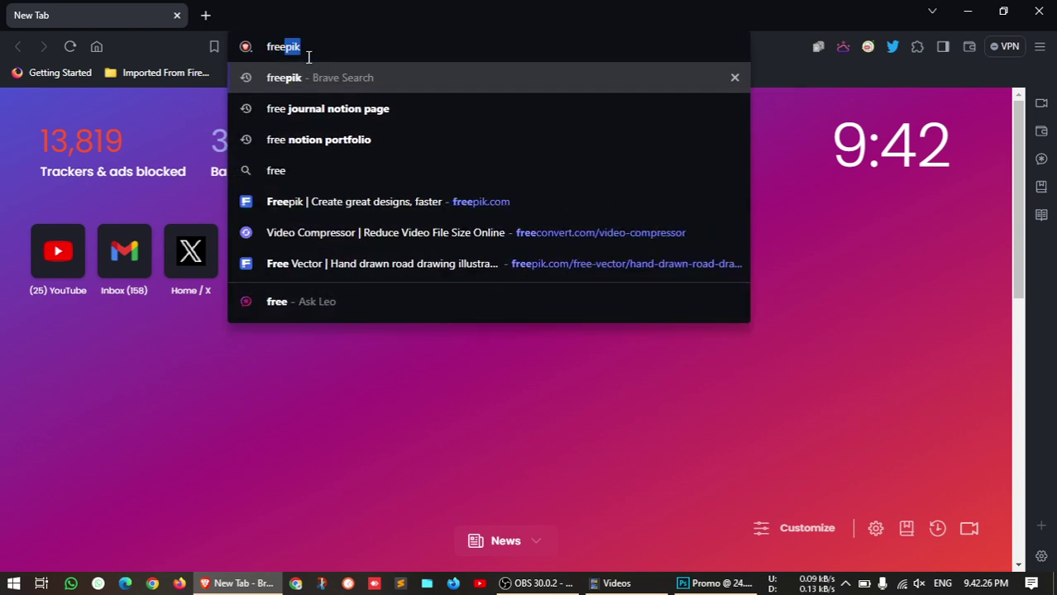
{"action": "type", "text": "pik"}
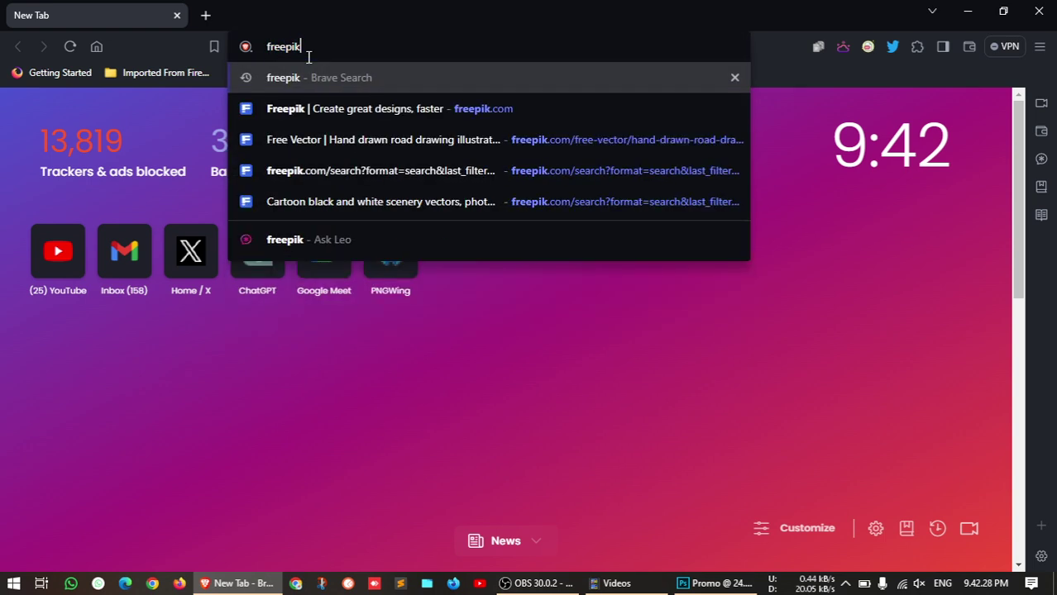
{"action": "type", "text": "."}
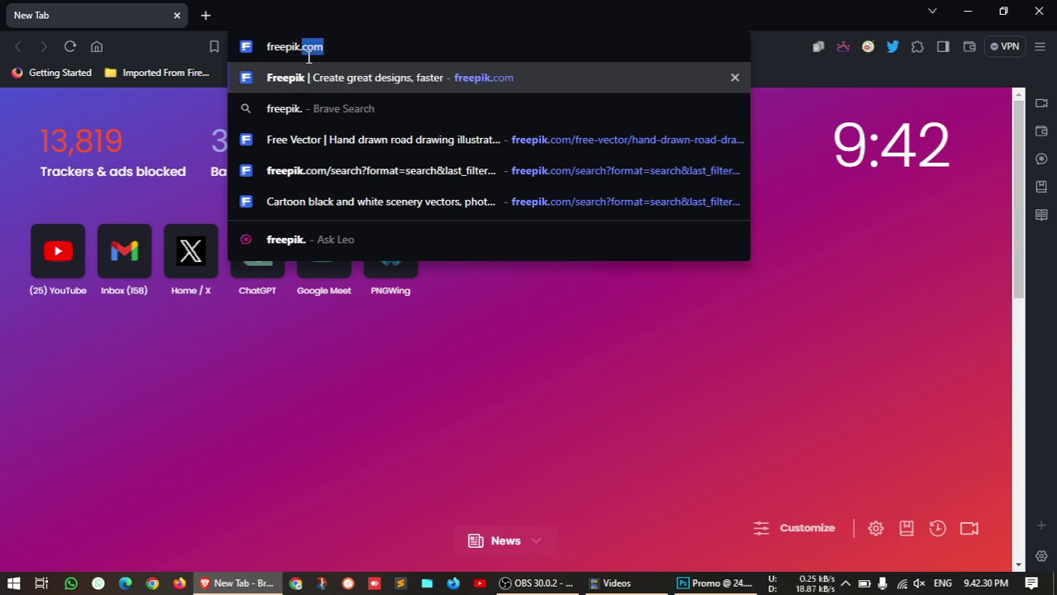
{"action": "type", "text": "com"}
{"action": "key", "text": "Return"}
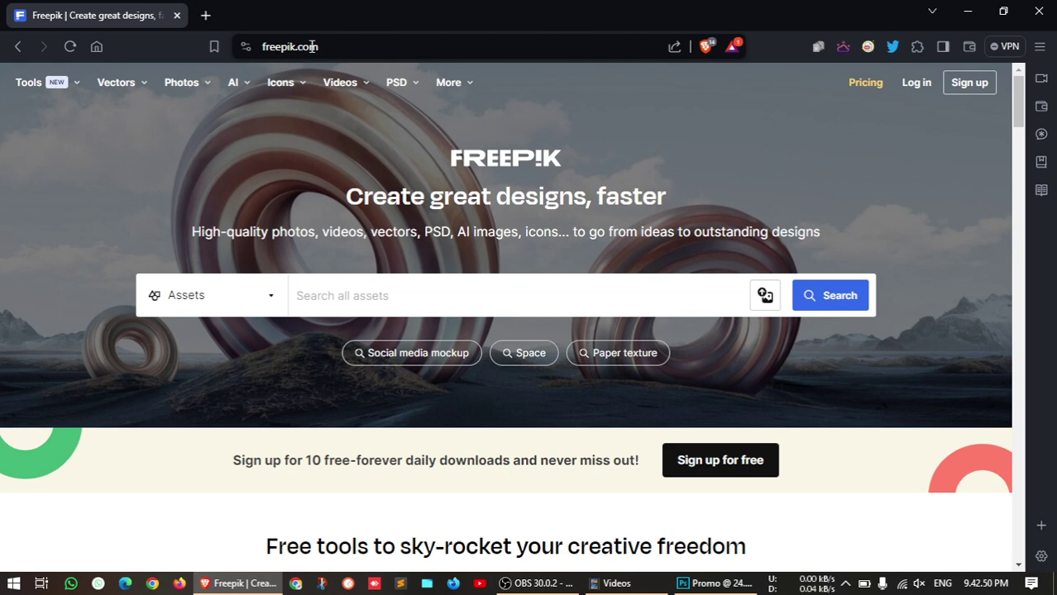
- Open pngwing.com in a second tab, then bring the Freepik tab back to the front
{"action": "left_click", "coordinate": [205, 15]}
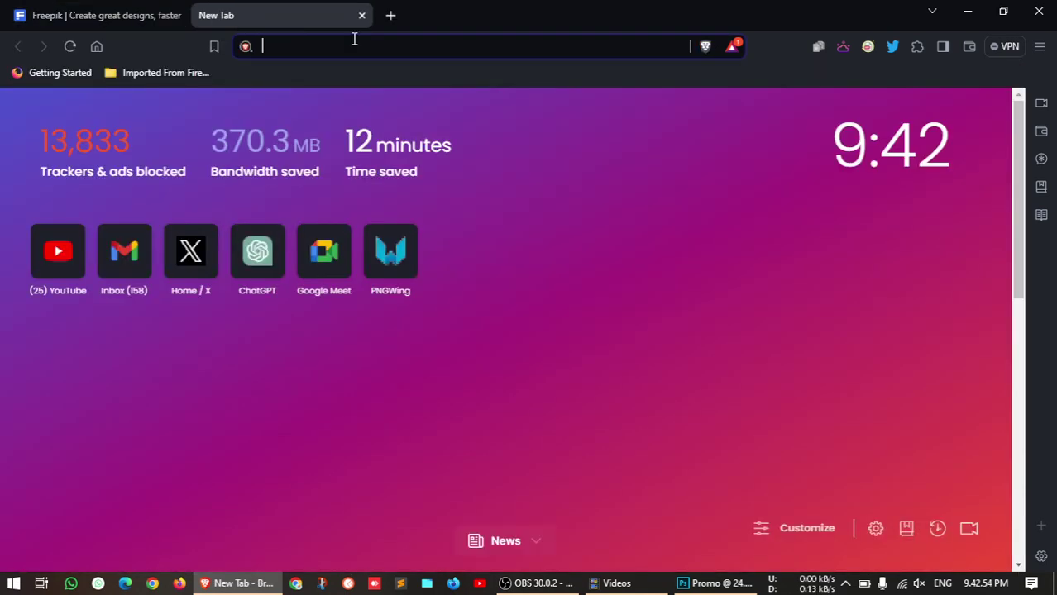
{"action": "type", "text": "pngw"}
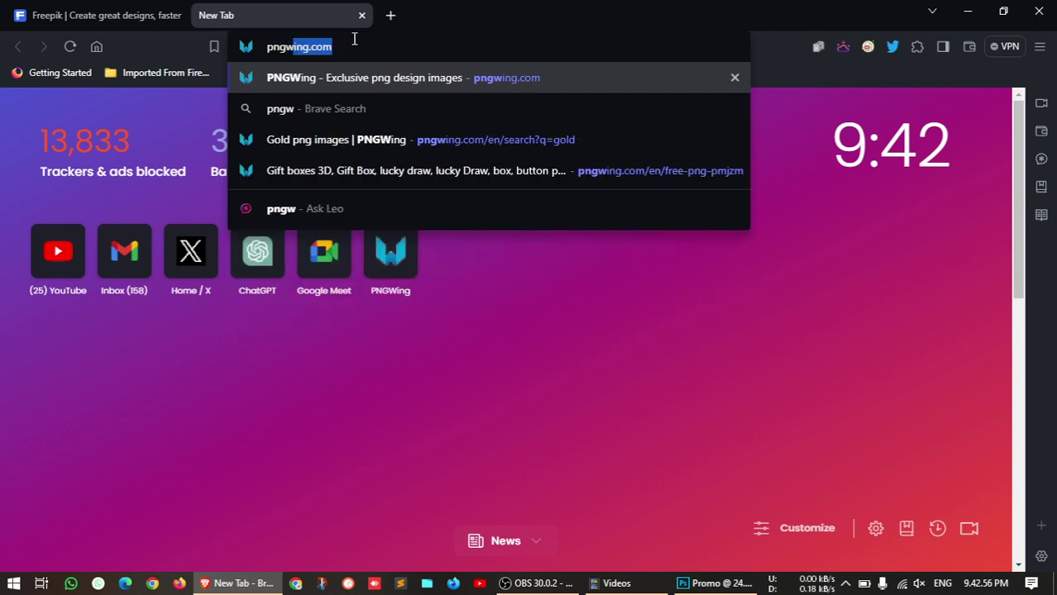
{"action": "type", "text": "ing"}
{"action": "type", "text": "."}
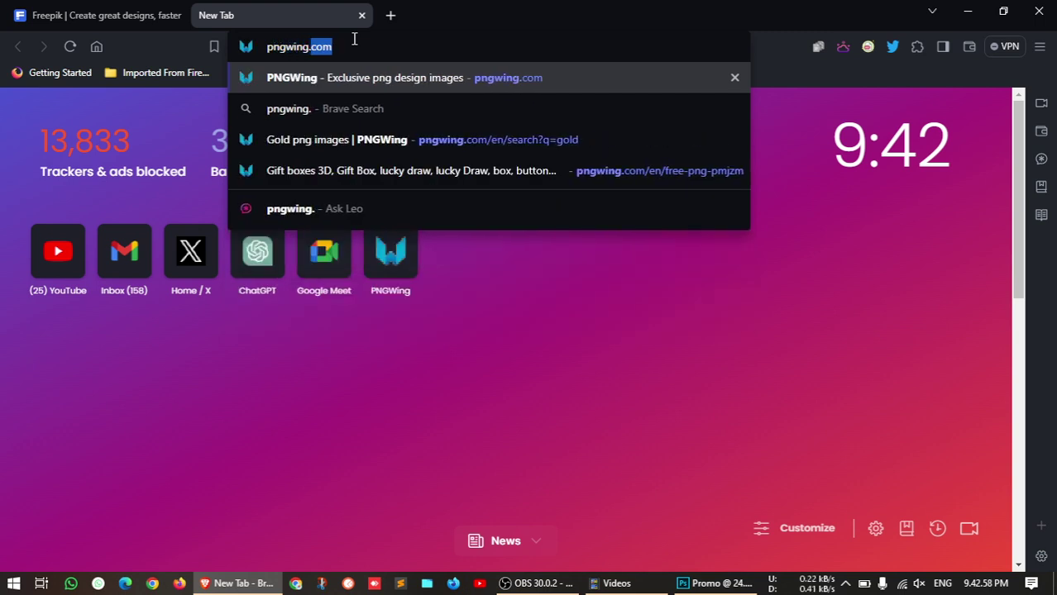
{"action": "type", "text": "com"}
{"action": "key", "text": "Return"}
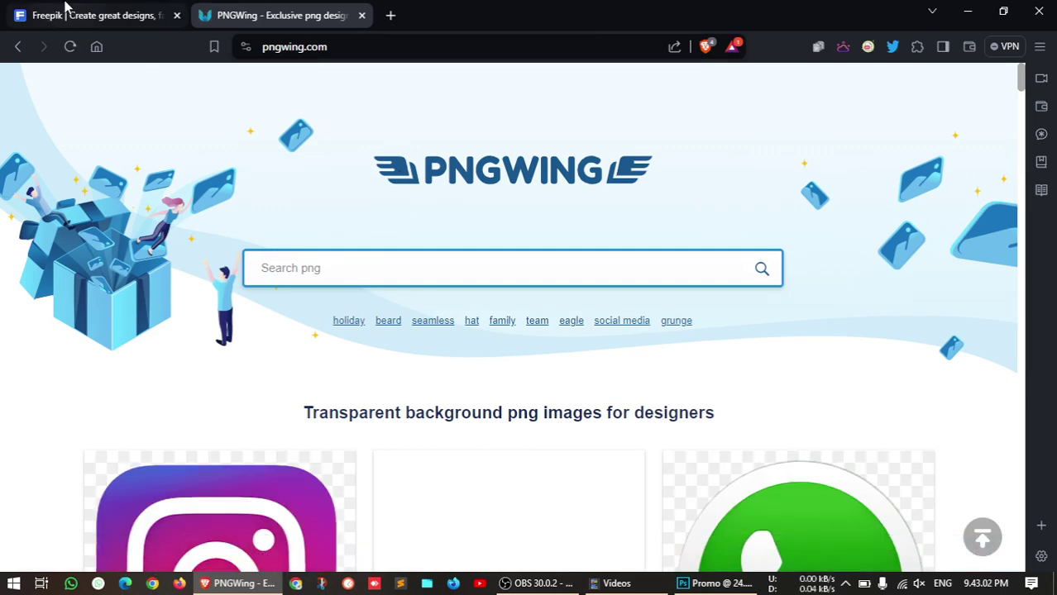
{"action": "left_click", "coordinate": [66, 10]}
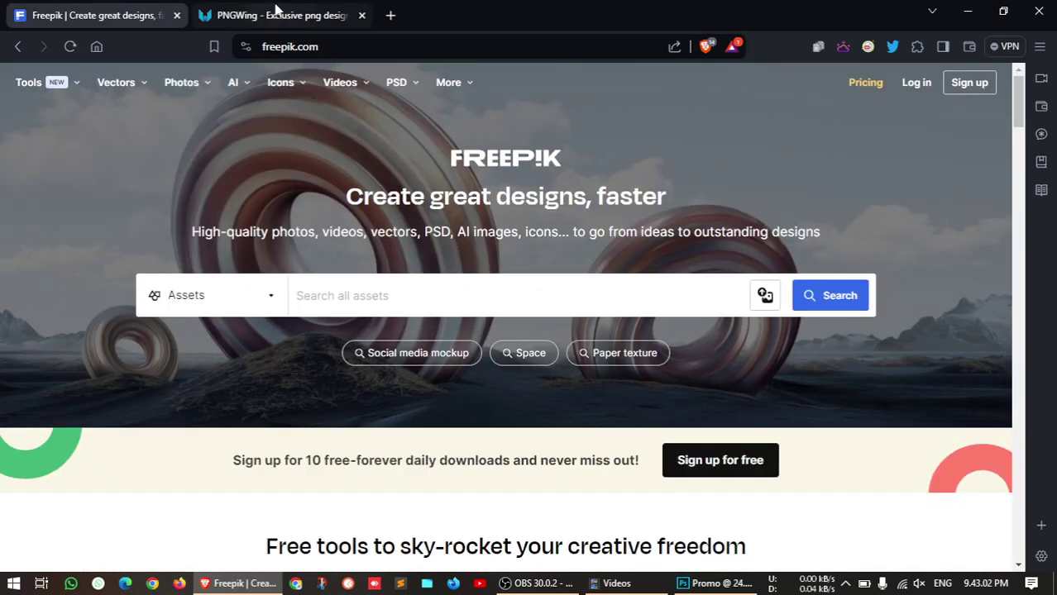
{"action": "left_click", "coordinate": [278, 12]}
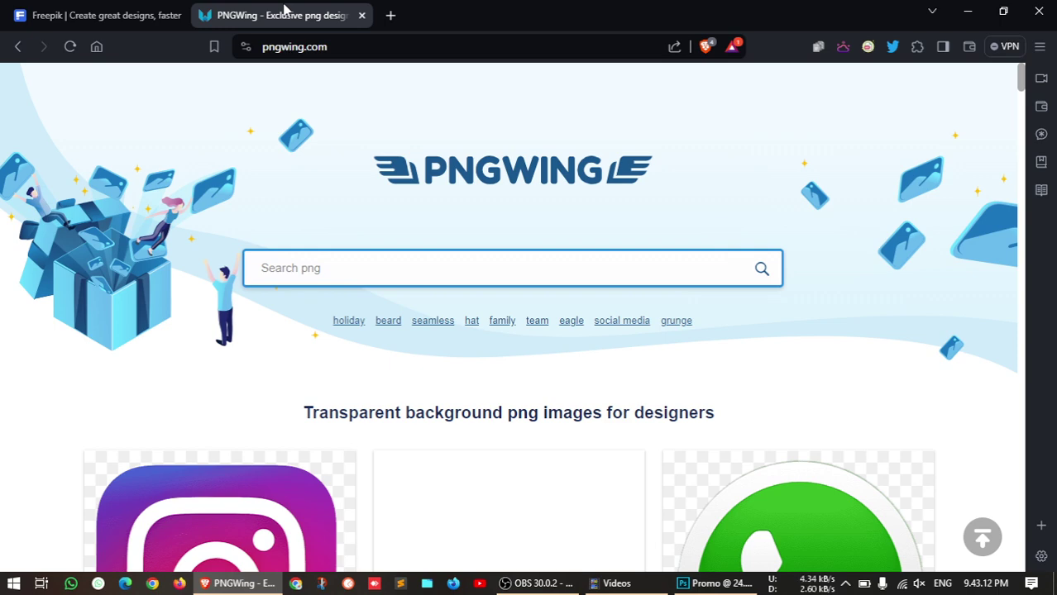
{"action": "left_click", "coordinate": [97, 10]}
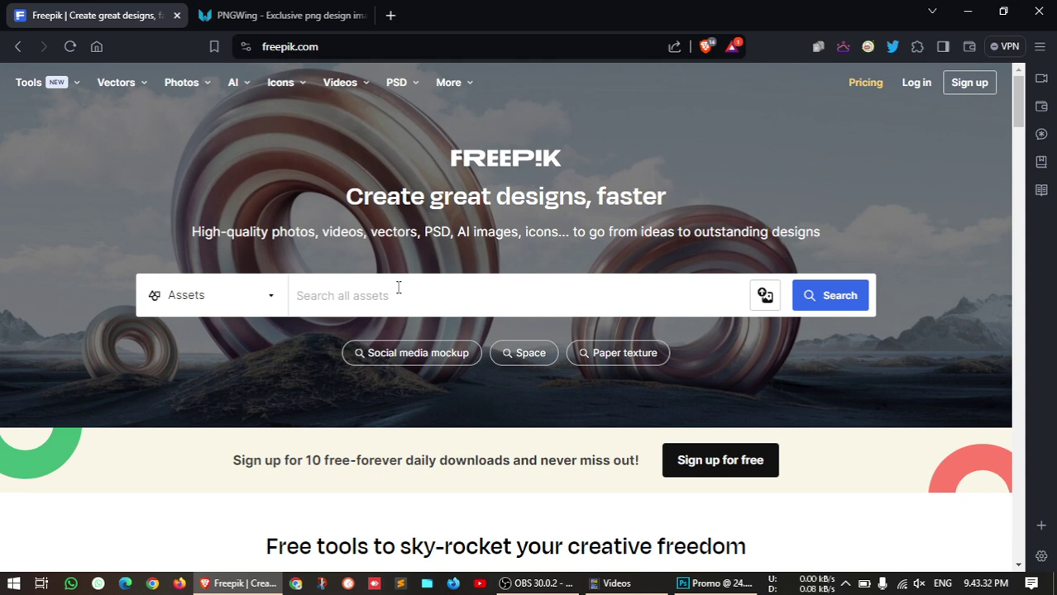
{"action": "type", "text": "3d"}
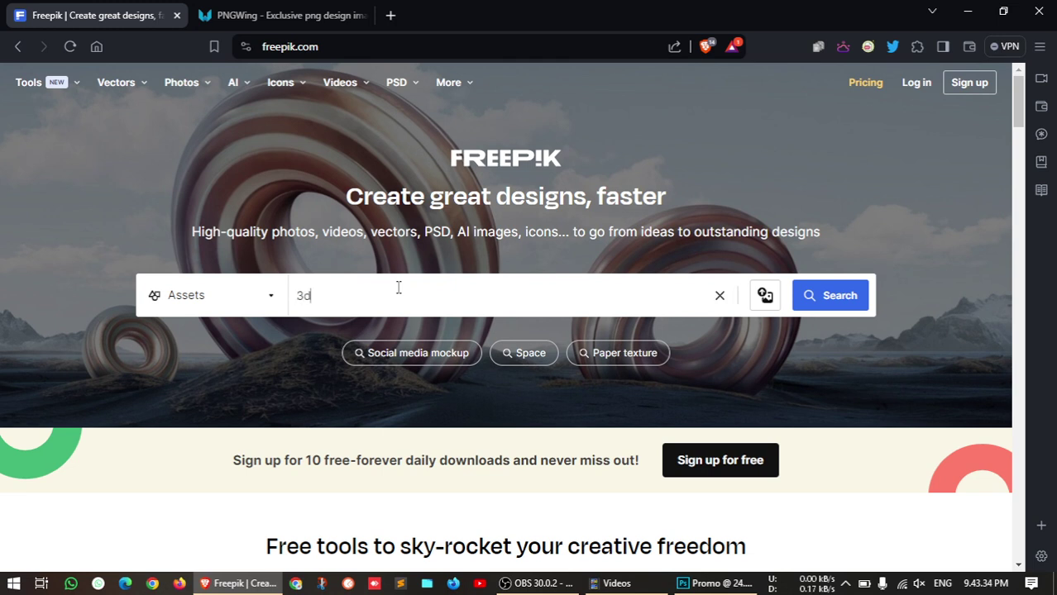
{"action": "type", "text": " bac"}
{"action": "type", "text": "kgro"}
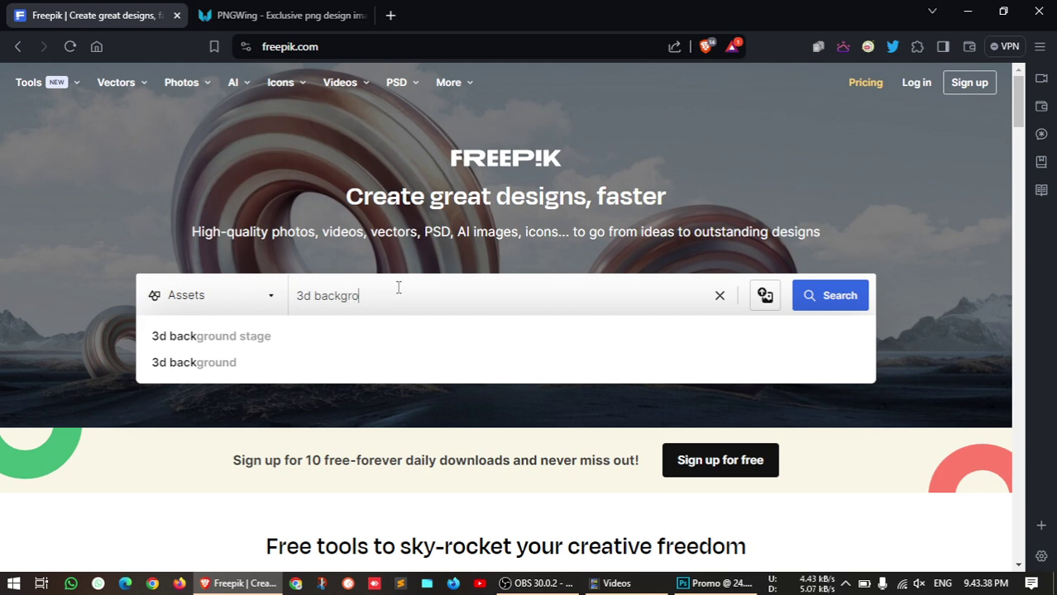
{"action": "type", "text": "und"}
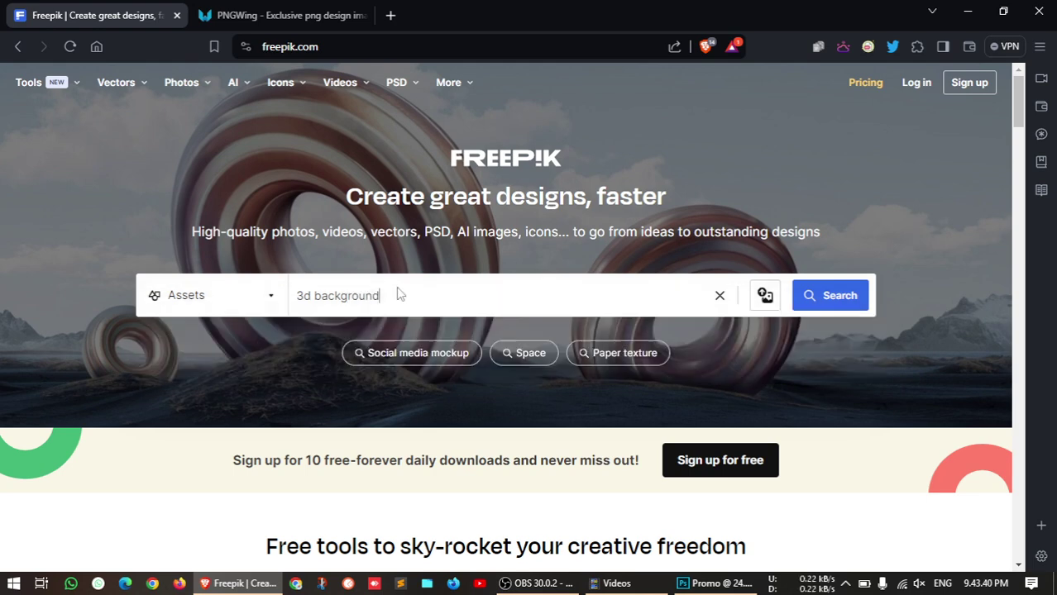
{"action": "key", "text": "Return"}
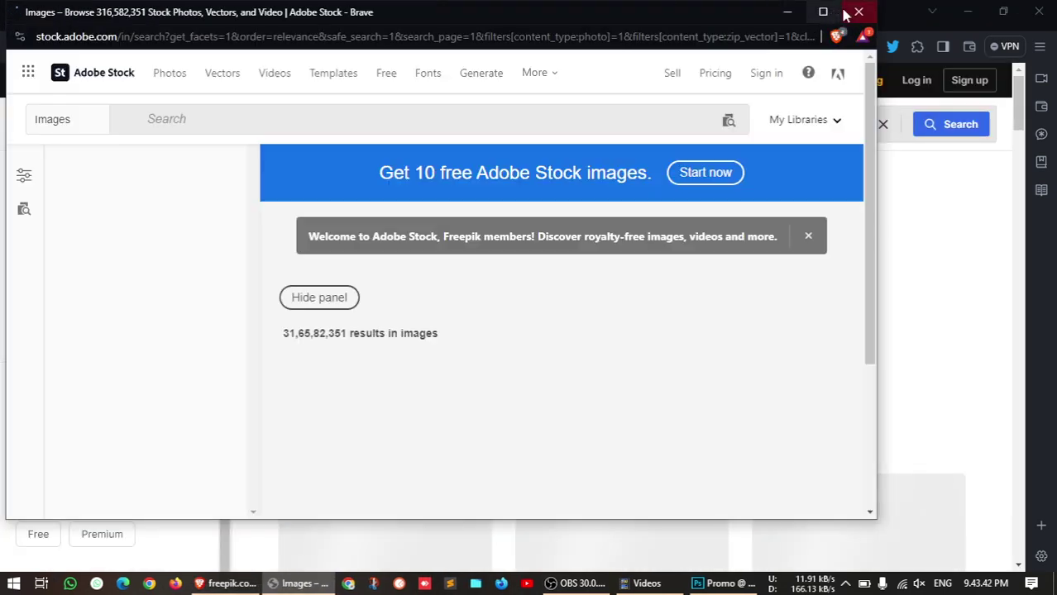
{"action": "left_click", "coordinate": [850, 11]}
{"action": "scroll", "coordinate": [642, 277], "scroll_direction": "down", "scroll_amount": 1}
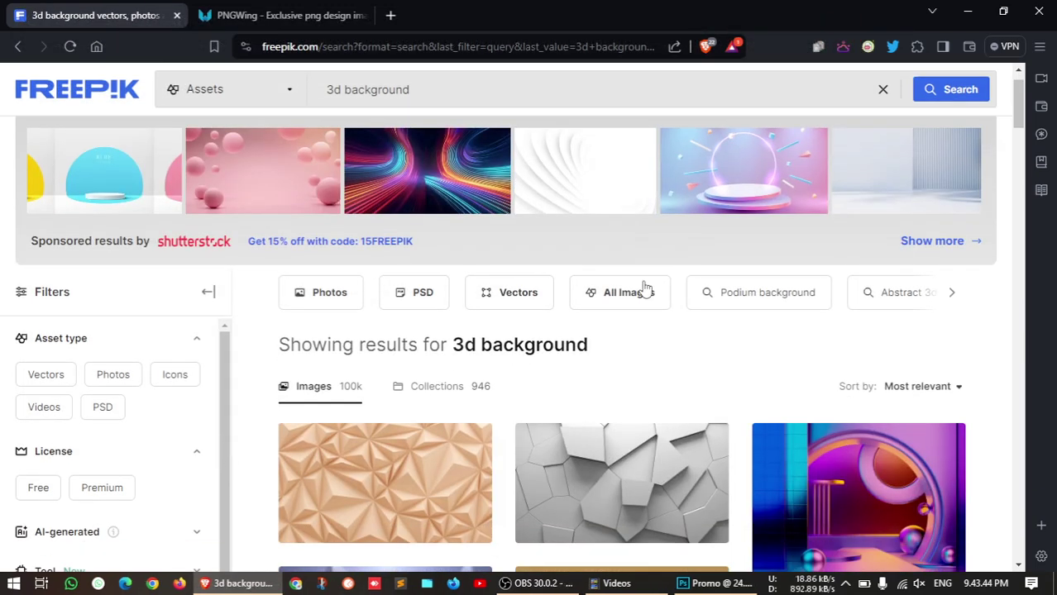
{"action": "scroll", "coordinate": [645, 285], "scroll_direction": "down", "scroll_amount": 2}
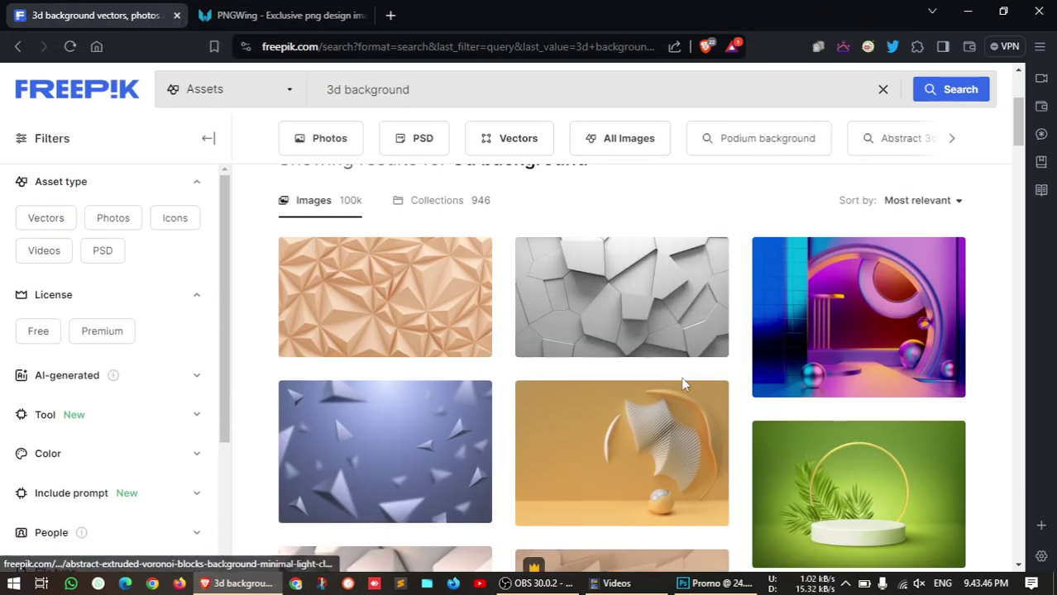
{"action": "scroll", "coordinate": [686, 383], "scroll_direction": "down", "scroll_amount": 2}
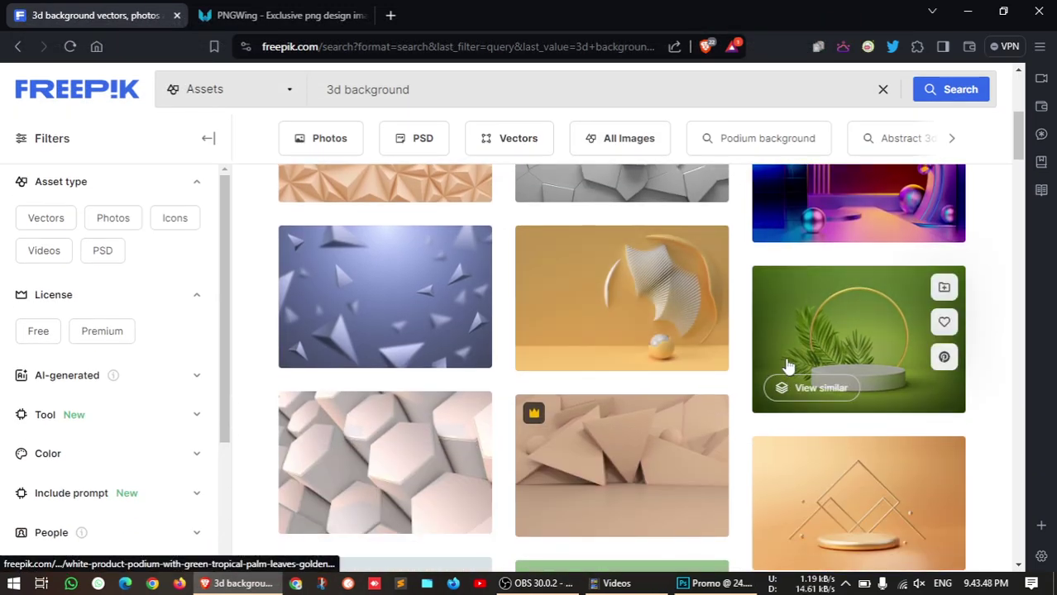
{"action": "scroll", "coordinate": [787, 369], "scroll_direction": "down", "scroll_amount": 3}
{"action": "scroll", "coordinate": [810, 378], "scroll_direction": "down", "scroll_amount": 1}
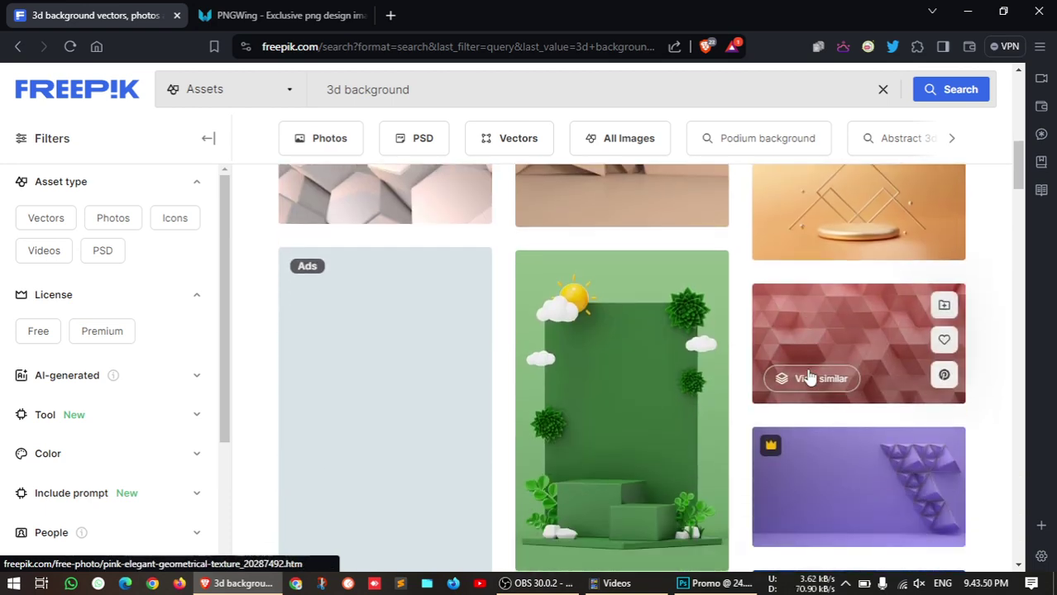
{"action": "scroll", "coordinate": [769, 385], "scroll_direction": "down", "scroll_amount": 2}
{"action": "scroll", "coordinate": [661, 372], "scroll_direction": "up", "scroll_amount": 2}
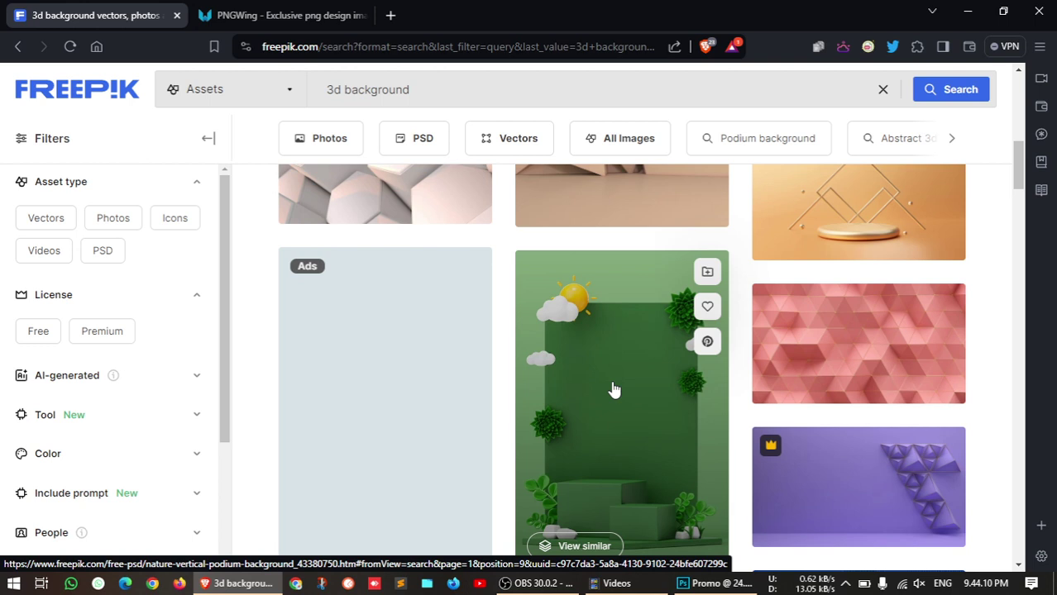
- Free-download the nature vertical podium background zip into Downloads
{"action": "left_click", "coordinate": [614, 388]}
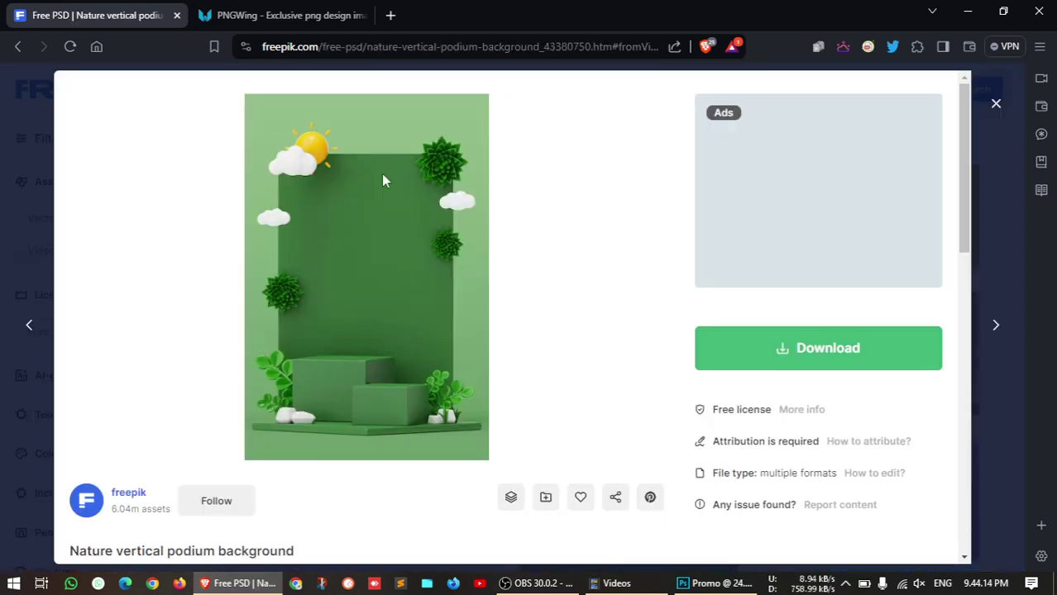
{"action": "left_click", "coordinate": [857, 362]}
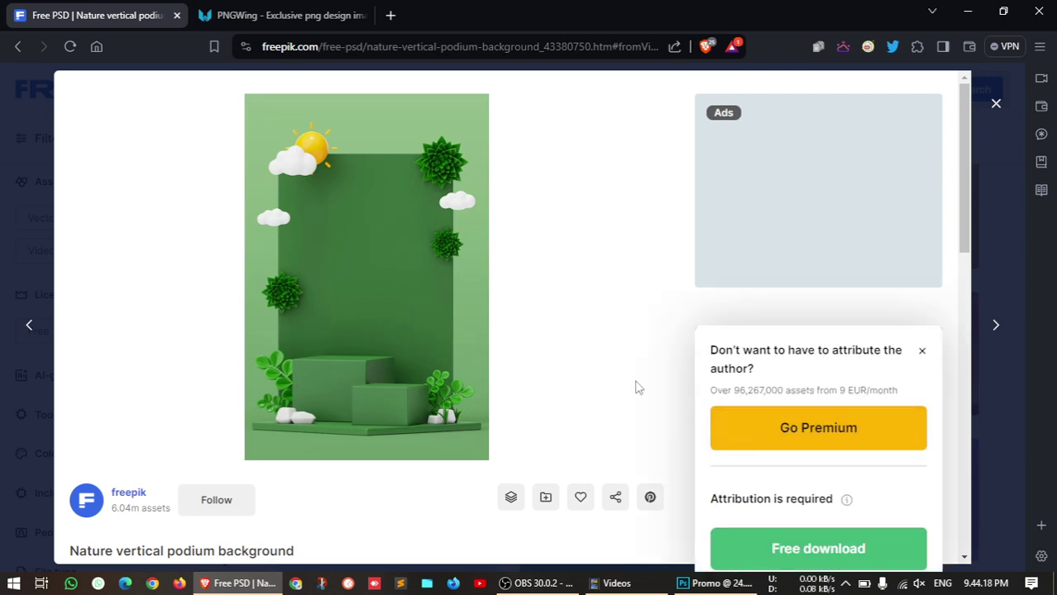
{"action": "scroll", "coordinate": [634, 386], "scroll_direction": "down", "scroll_amount": 1}
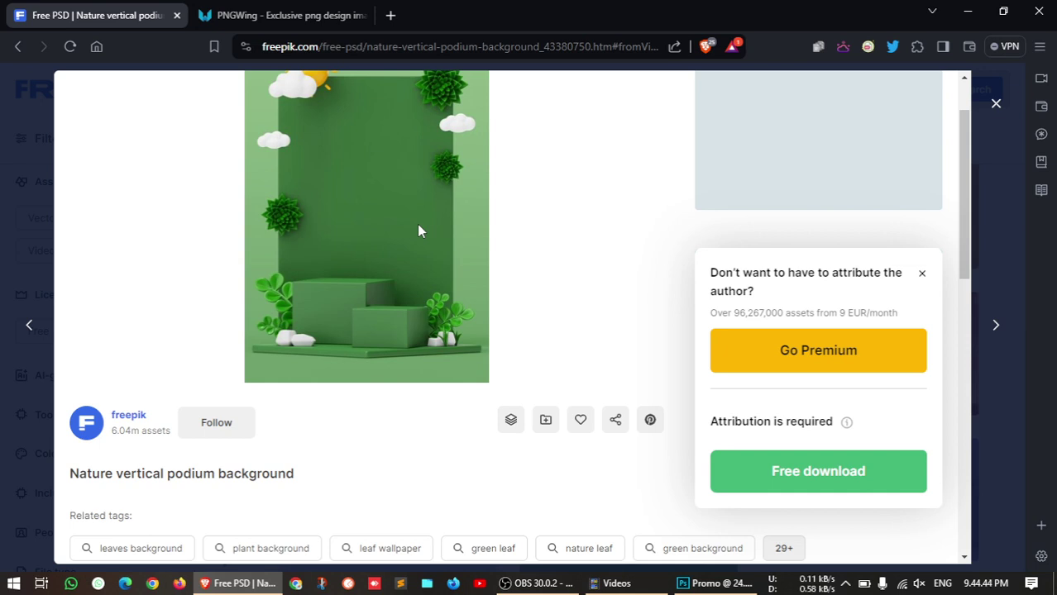
{"action": "scroll", "coordinate": [418, 230], "scroll_direction": "up", "scroll_amount": 1}
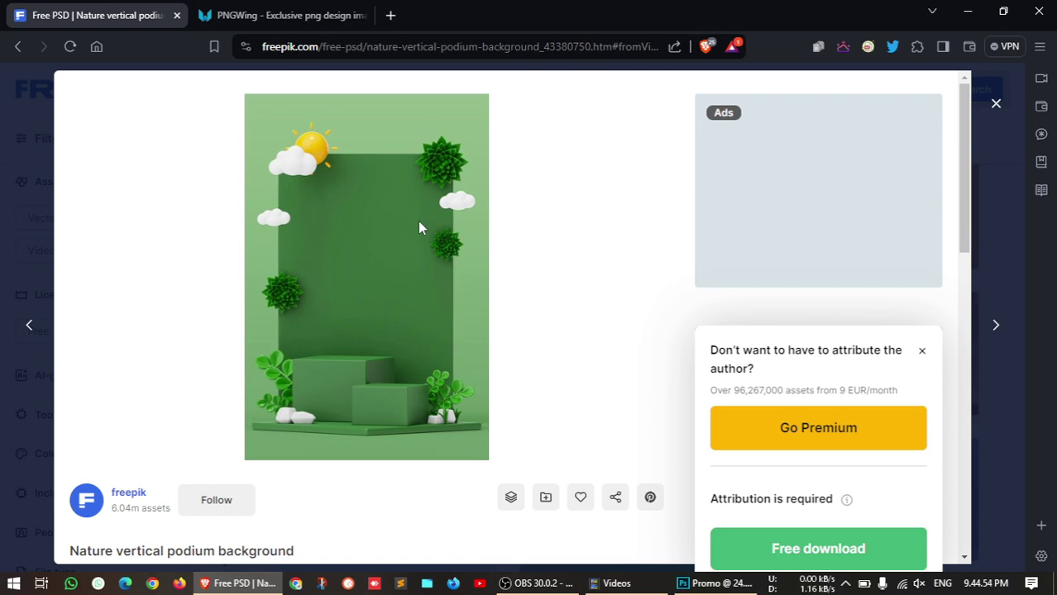
{"action": "scroll", "coordinate": [579, 215], "scroll_direction": "down", "scroll_amount": 3}
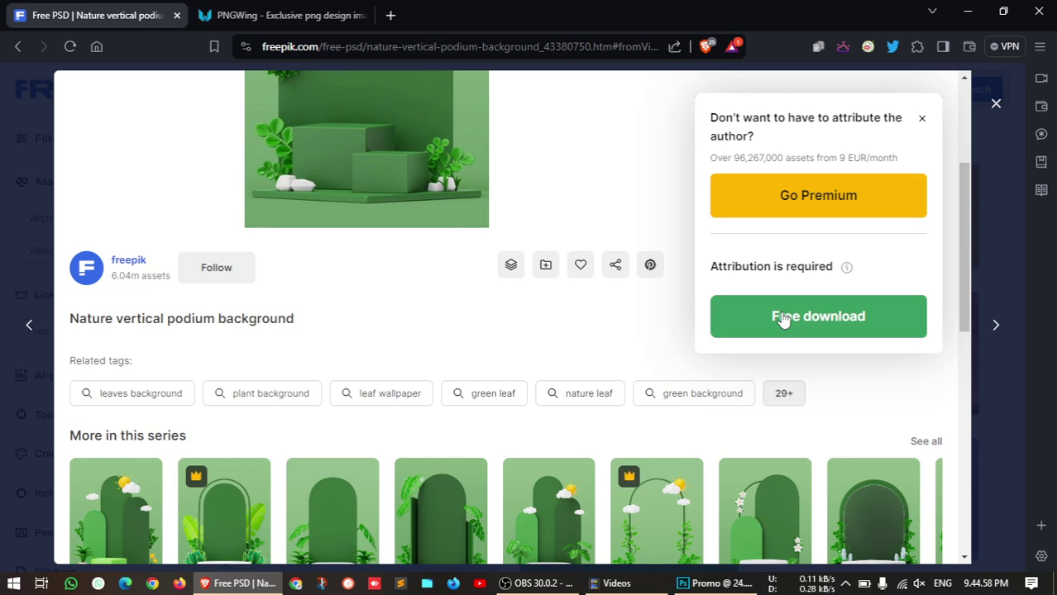
{"action": "scroll", "coordinate": [696, 295], "scroll_direction": "down", "scroll_amount": 2}
{"action": "scroll", "coordinate": [833, 346], "scroll_direction": "up", "scroll_amount": 1}
{"action": "scroll", "coordinate": [839, 318], "scroll_direction": "up", "scroll_amount": 1}
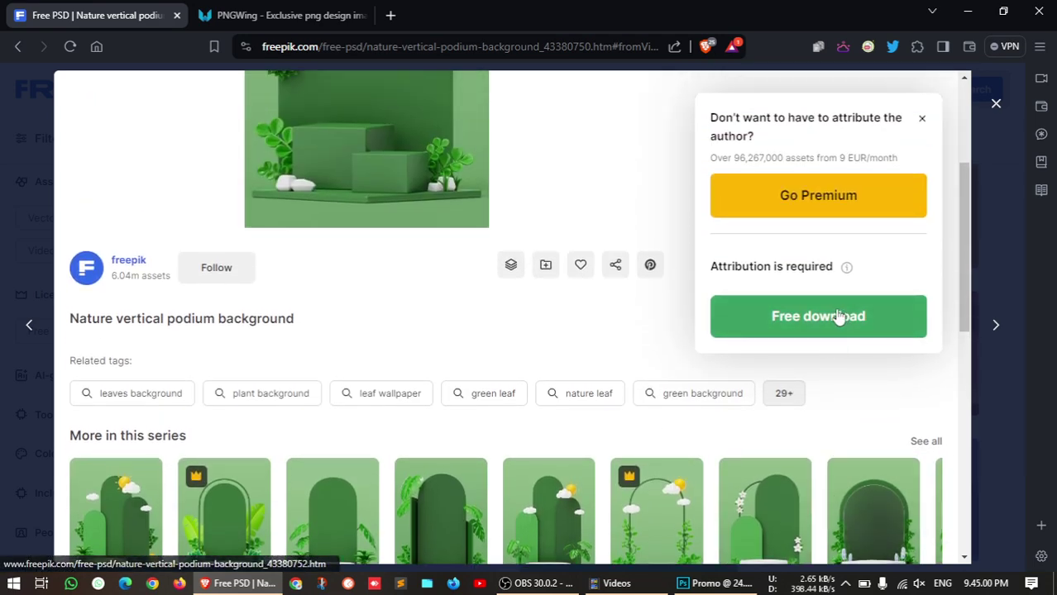
{"action": "left_click", "coordinate": [839, 318]}
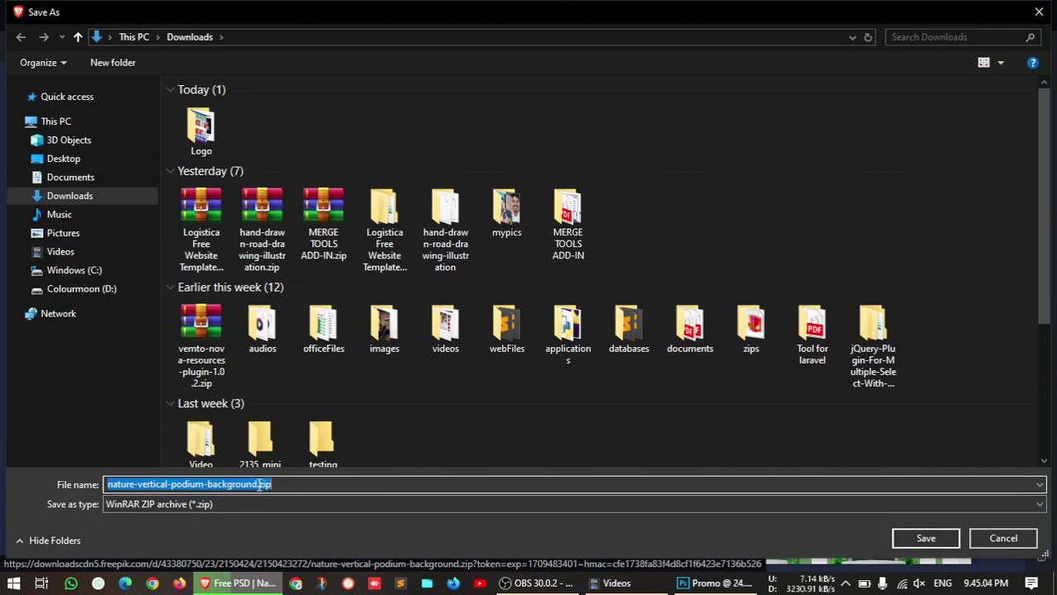
{"action": "left_click", "coordinate": [926, 536]}
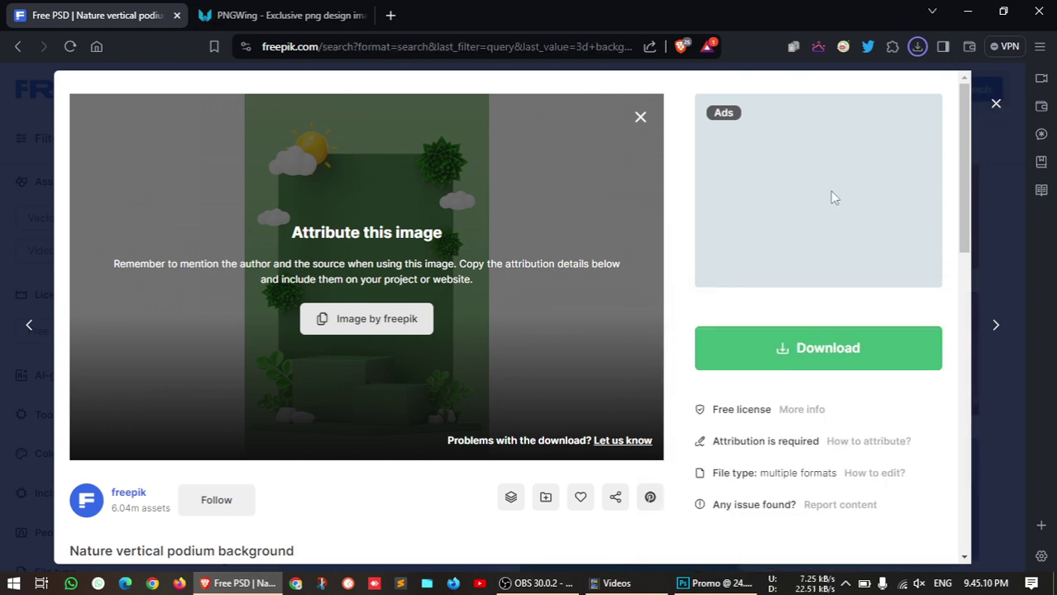
{"action": "key", "text": "Escape"}
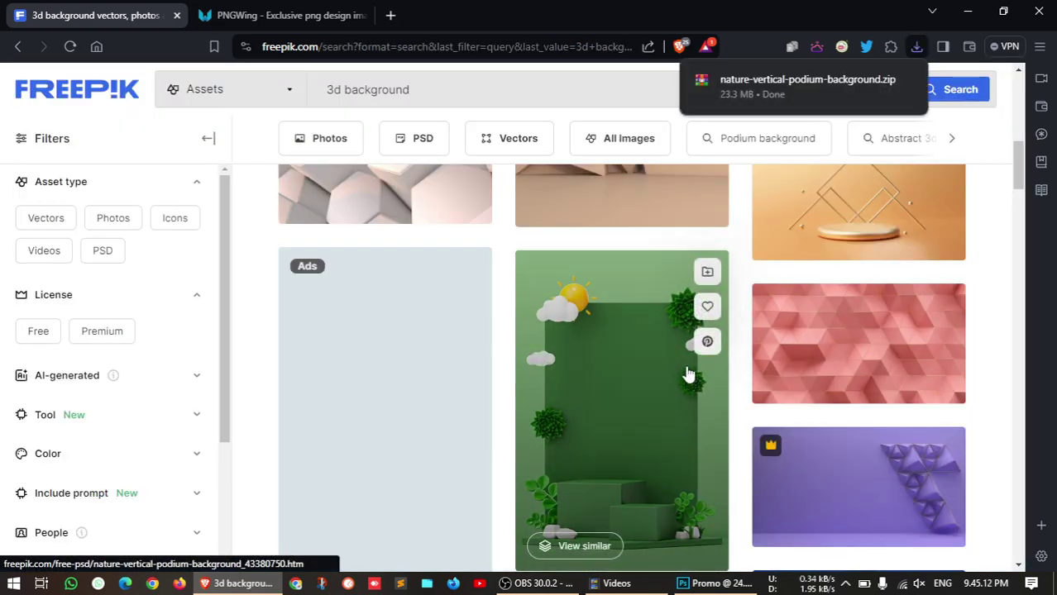
- Limit the 3d background results to Free licences
{"action": "scroll", "coordinate": [688, 375], "scroll_direction": "down", "scroll_amount": 2}
{"action": "scroll", "coordinate": [688, 375], "scroll_direction": "down", "scroll_amount": 2}
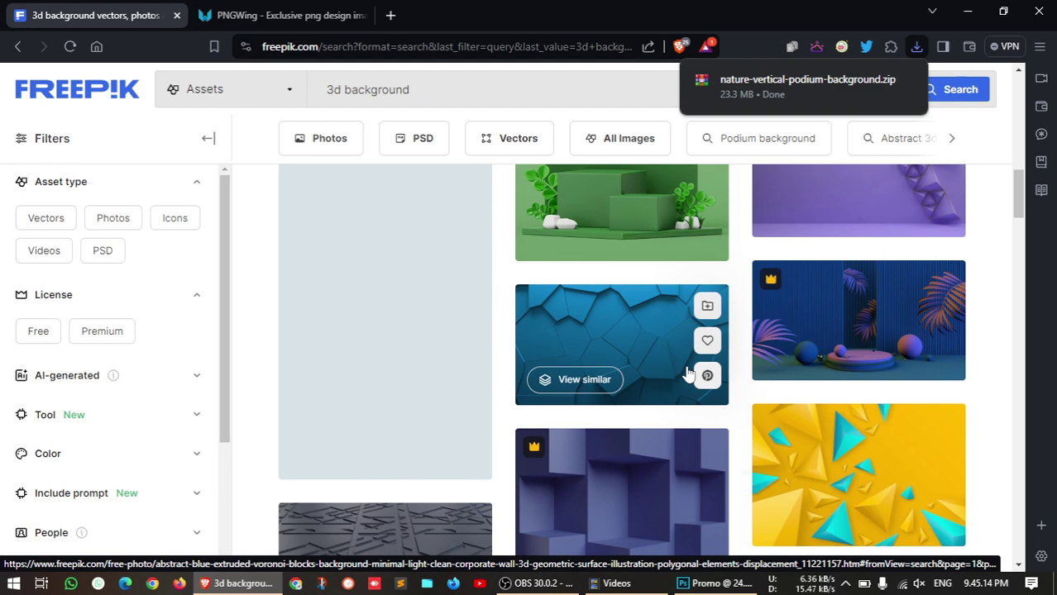
{"action": "scroll", "coordinate": [688, 374], "scroll_direction": "down", "scroll_amount": 5}
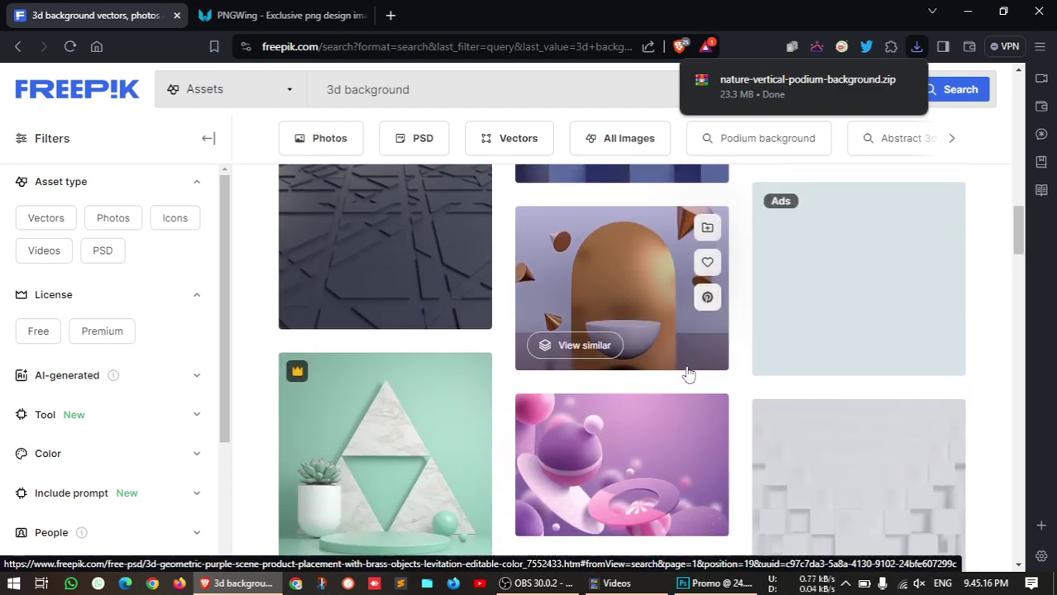
{"action": "scroll", "coordinate": [604, 307], "scroll_direction": "down", "scroll_amount": 3}
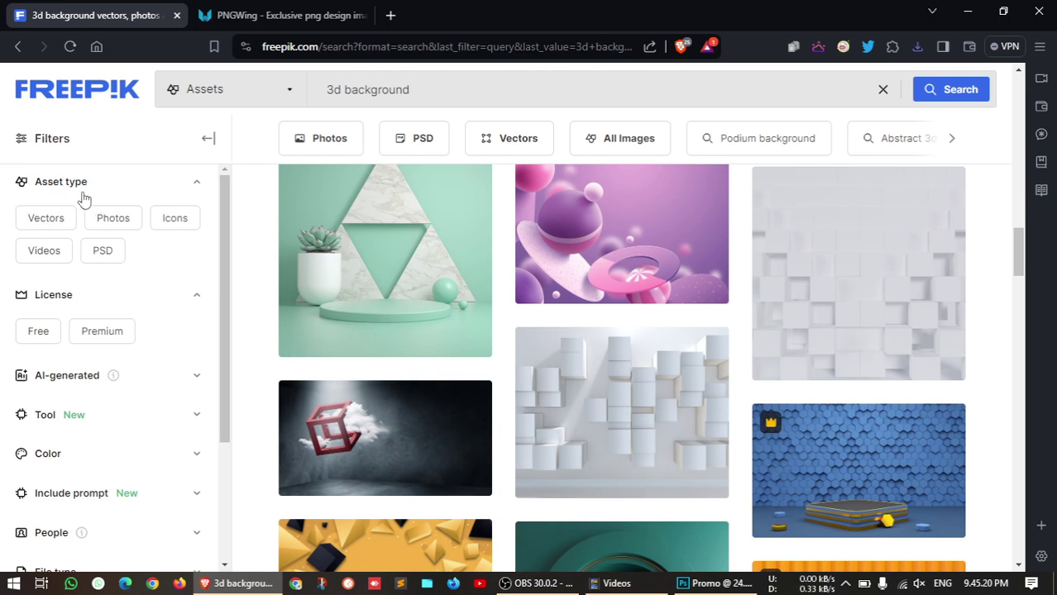
{"action": "left_click", "coordinate": [49, 335]}
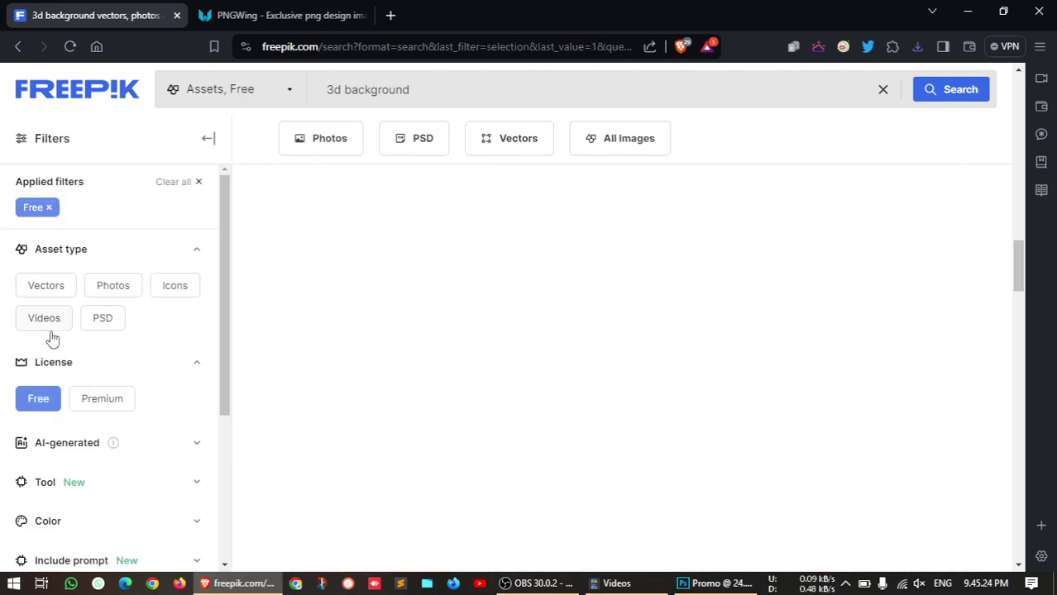
{"action": "scroll", "coordinate": [827, 426], "scroll_direction": "down", "scroll_amount": 3}
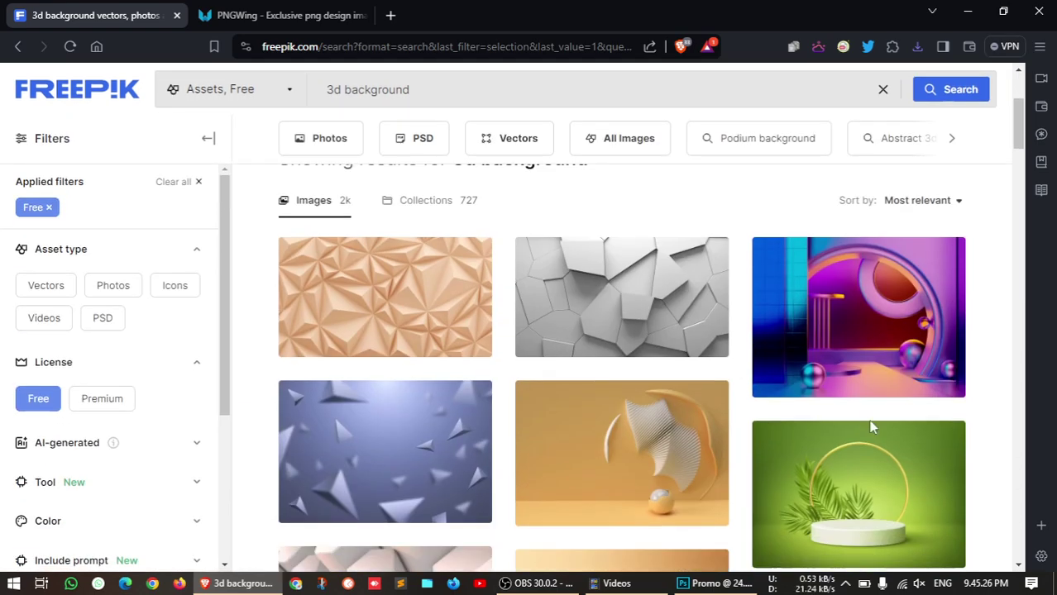
{"action": "scroll", "coordinate": [868, 377], "scroll_direction": "down", "scroll_amount": 2}
{"action": "scroll", "coordinate": [839, 387], "scroll_direction": "down", "scroll_amount": 2}
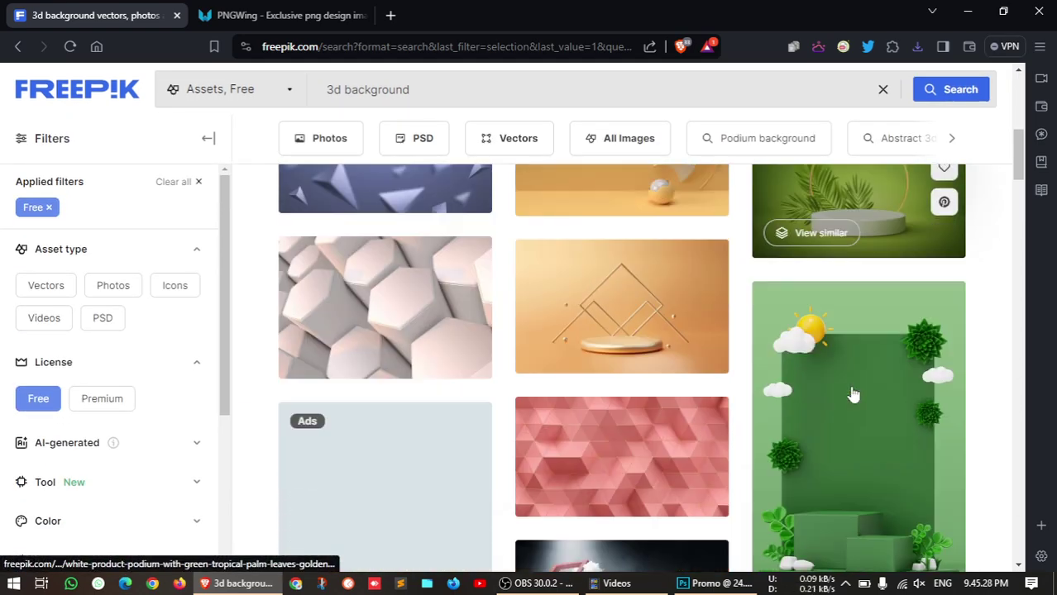
{"action": "scroll", "coordinate": [853, 394], "scroll_direction": "down", "scroll_amount": 3}
{"action": "scroll", "coordinate": [835, 393], "scroll_direction": "down", "scroll_amount": 2}
{"action": "scroll", "coordinate": [827, 392], "scroll_direction": "down", "scroll_amount": 1}
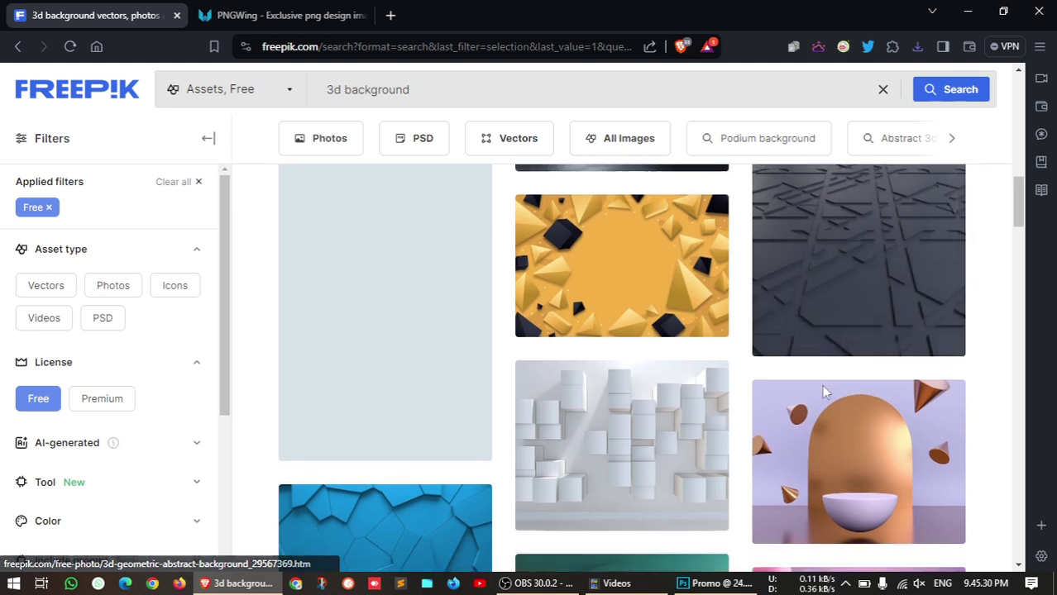
{"action": "scroll", "coordinate": [823, 386], "scroll_direction": "down", "scroll_amount": 2}
{"action": "scroll", "coordinate": [823, 384], "scroll_direction": "down", "scroll_amount": 2}
{"action": "scroll", "coordinate": [824, 384], "scroll_direction": "down", "scroll_amount": 1}
{"action": "scroll", "coordinate": [824, 383], "scroll_direction": "down", "scroll_amount": 3}
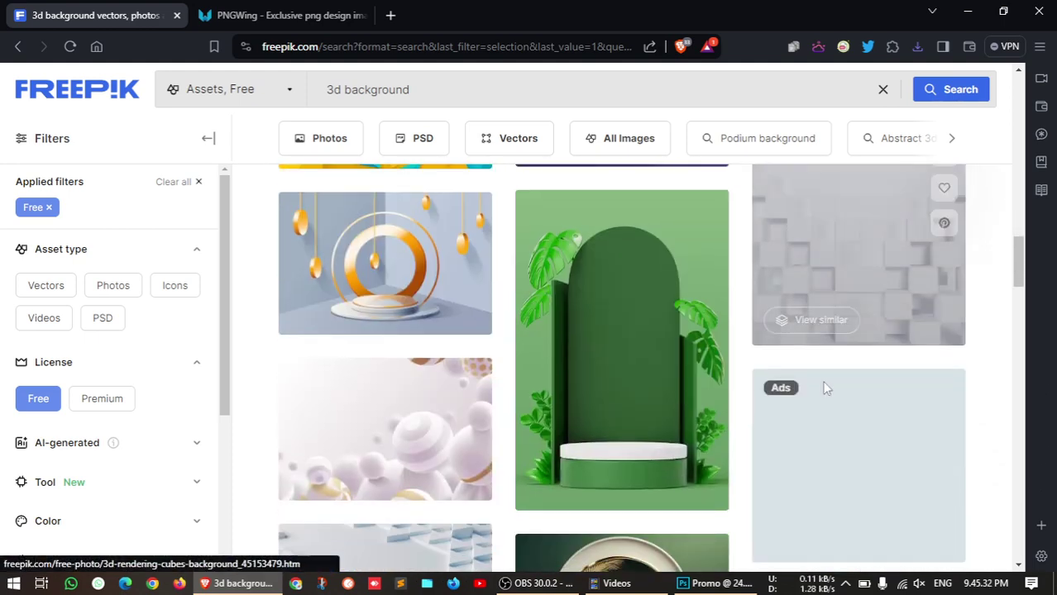
{"action": "scroll", "coordinate": [826, 386], "scroll_direction": "down", "scroll_amount": 1}
{"action": "scroll", "coordinate": [829, 382], "scroll_direction": "down", "scroll_amount": 1}
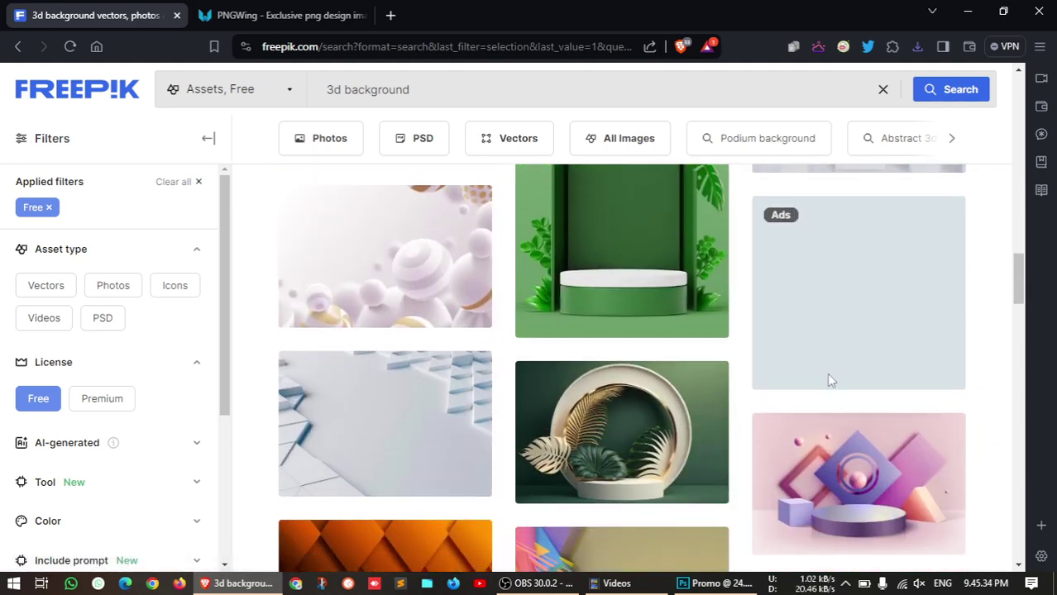
{"action": "scroll", "coordinate": [827, 373], "scroll_direction": "down", "scroll_amount": 2}
{"action": "scroll", "coordinate": [827, 370], "scroll_direction": "down", "scroll_amount": 2}
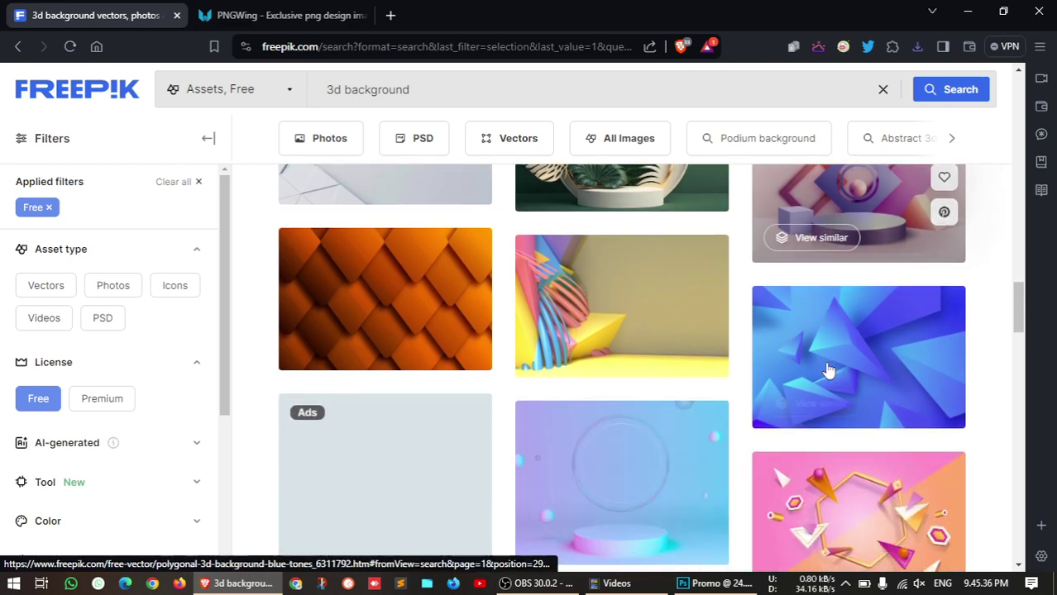
{"action": "scroll", "coordinate": [829, 370], "scroll_direction": "down", "scroll_amount": 2}
{"action": "scroll", "coordinate": [828, 371], "scroll_direction": "down", "scroll_amount": 3}
{"action": "mouse_move", "coordinate": [858, 301]}
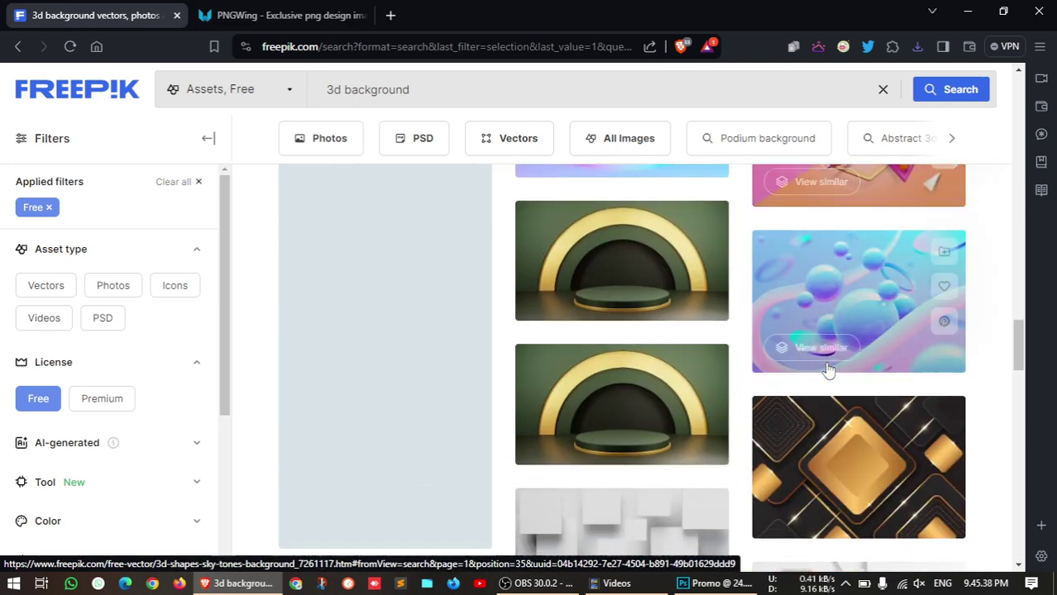
{"action": "scroll", "coordinate": [829, 371], "scroll_direction": "down", "scroll_amount": 3}
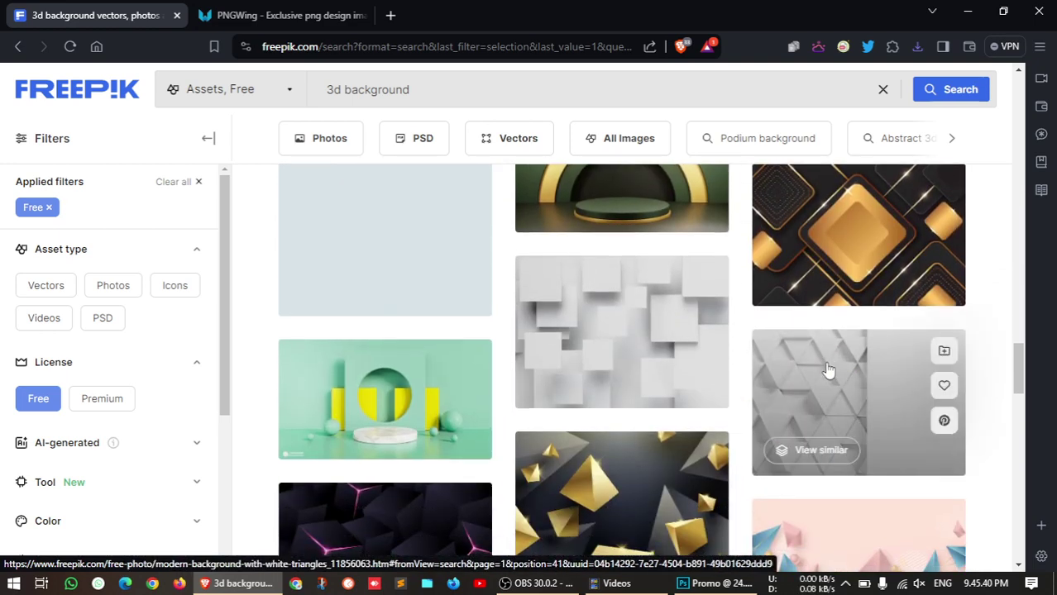
{"action": "scroll", "coordinate": [829, 371], "scroll_direction": "down", "scroll_amount": 2}
{"action": "scroll", "coordinate": [828, 370], "scroll_direction": "down", "scroll_amount": 1}
{"action": "scroll", "coordinate": [828, 370], "scroll_direction": "down", "scroll_amount": 1}
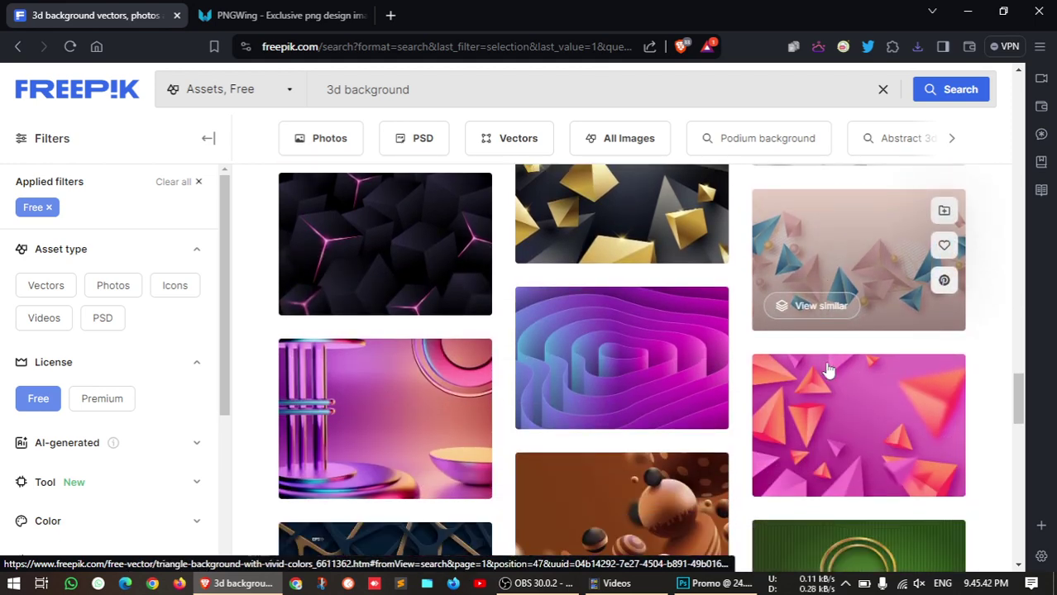
{"action": "scroll", "coordinate": [829, 371], "scroll_direction": "down", "scroll_amount": 1}
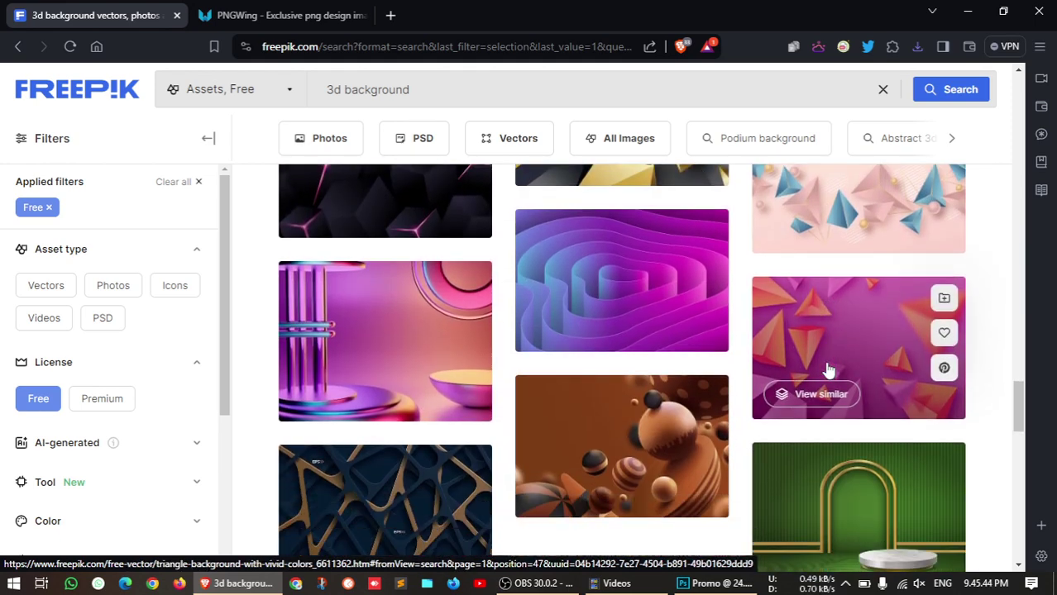
{"action": "scroll", "coordinate": [828, 370], "scroll_direction": "down", "scroll_amount": 3}
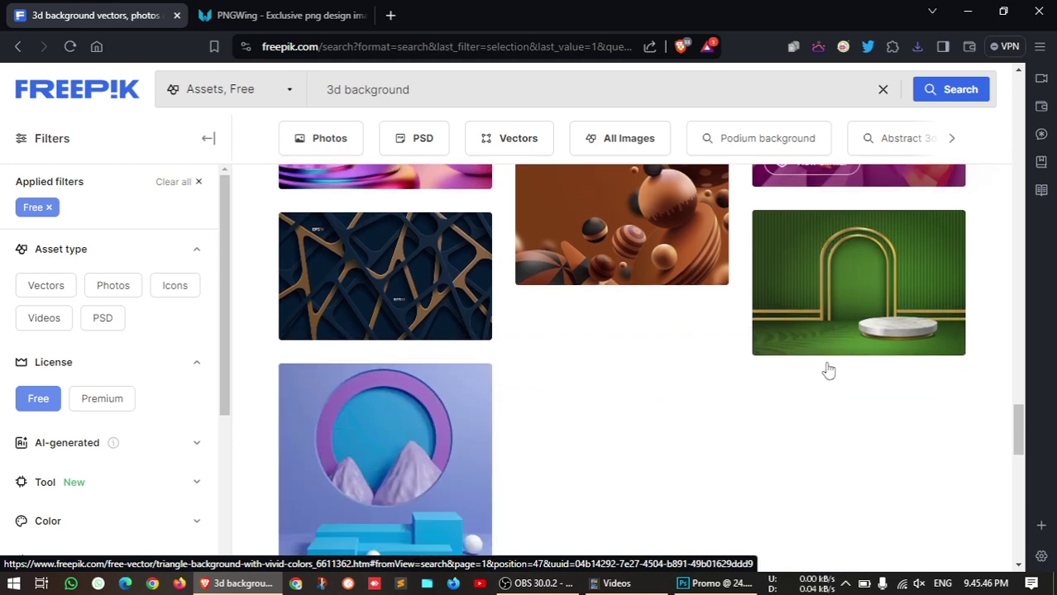
{"action": "scroll", "coordinate": [829, 370], "scroll_direction": "down", "scroll_amount": 1}
{"action": "scroll", "coordinate": [831, 370], "scroll_direction": "down", "scroll_amount": 1}
{"action": "scroll", "coordinate": [829, 370], "scroll_direction": "up", "scroll_amount": 1}
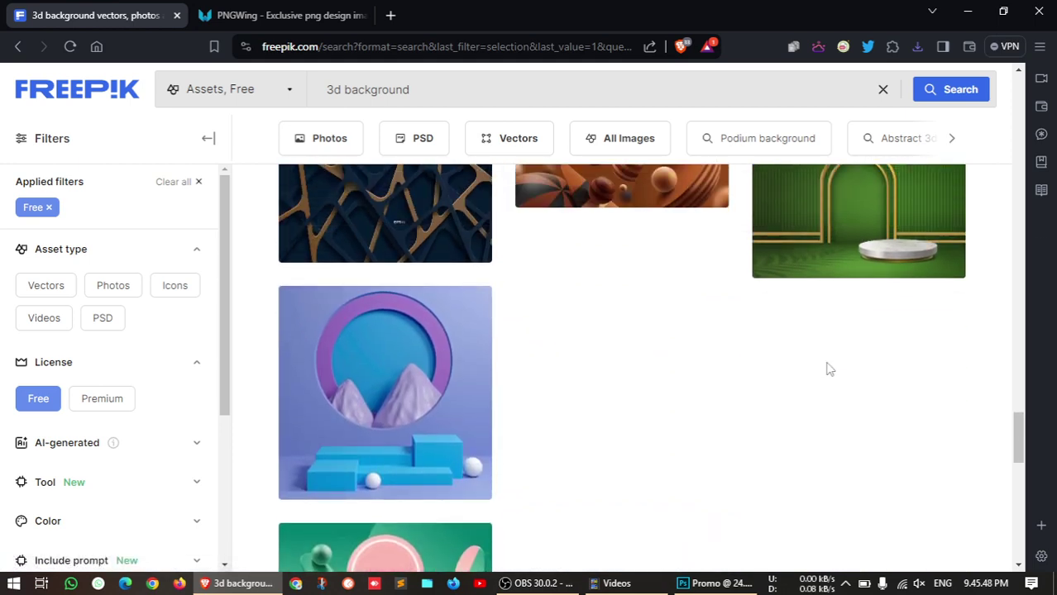
{"action": "scroll", "coordinate": [829, 370], "scroll_direction": "down", "scroll_amount": 2}
{"action": "scroll", "coordinate": [829, 370], "scroll_direction": "down", "scroll_amount": 2}
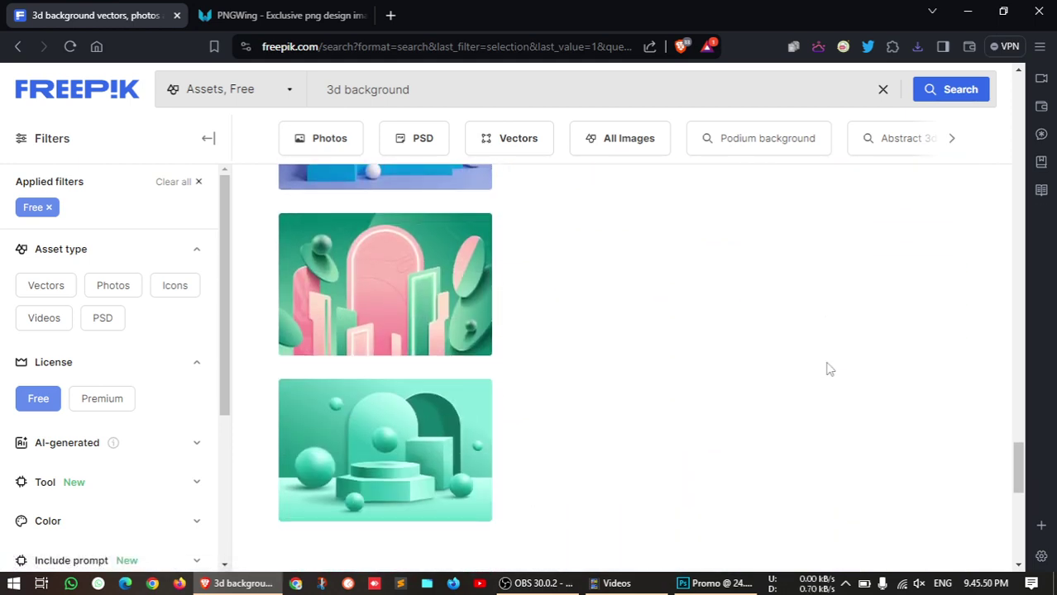
{"action": "scroll", "coordinate": [829, 369], "scroll_direction": "up", "scroll_amount": 3}
{"action": "left_click_drag", "start_coordinate": [1021, 442], "coordinate": [930, 155]}
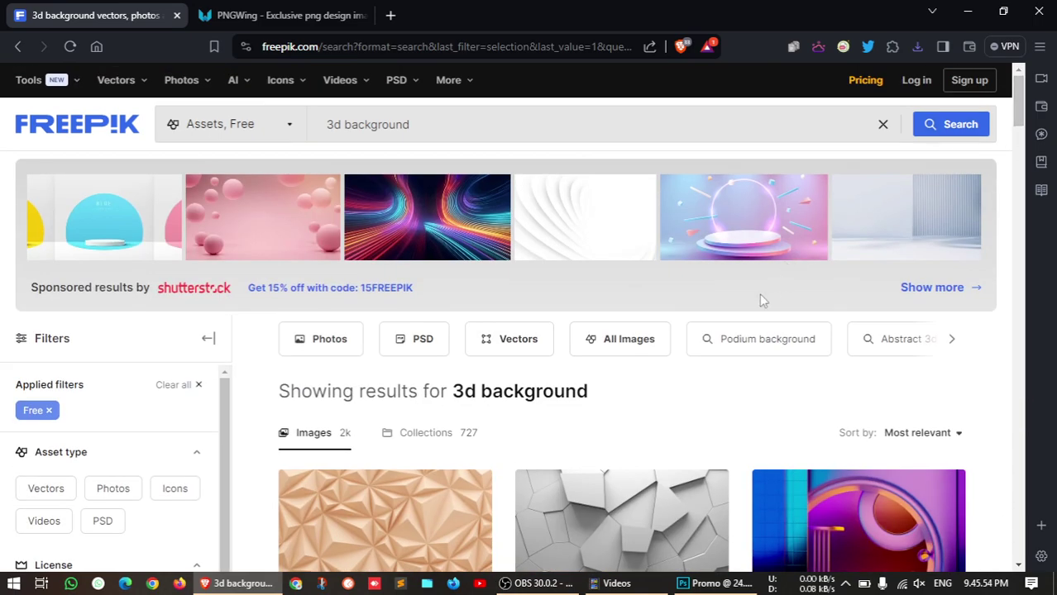
- Search PNGWing for 'organic' PNG images
{"action": "left_click", "coordinate": [233, 13]}
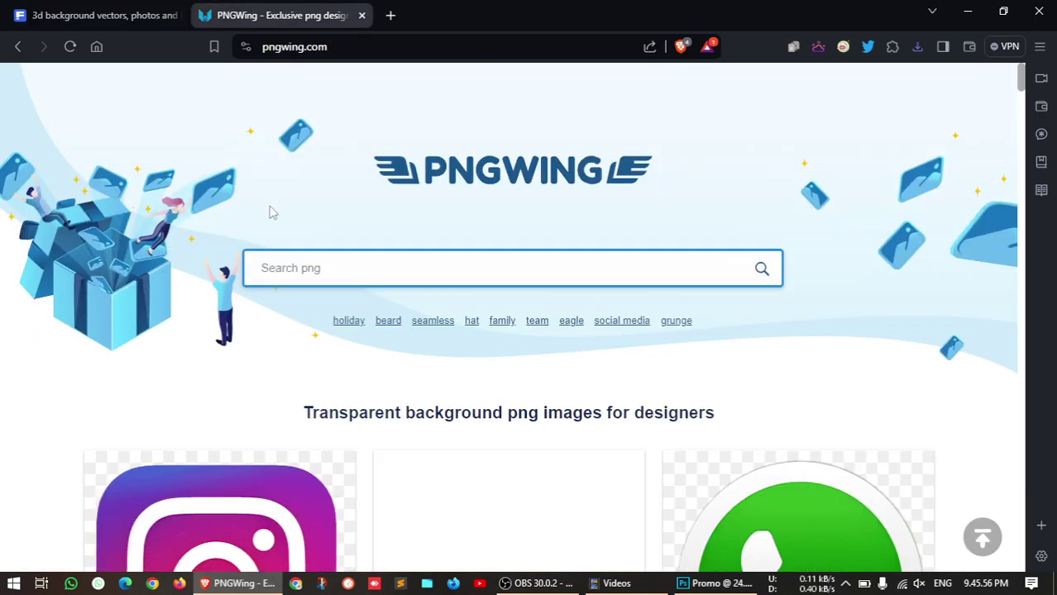
{"action": "left_click", "coordinate": [308, 271]}
{"action": "type", "text": "o"}
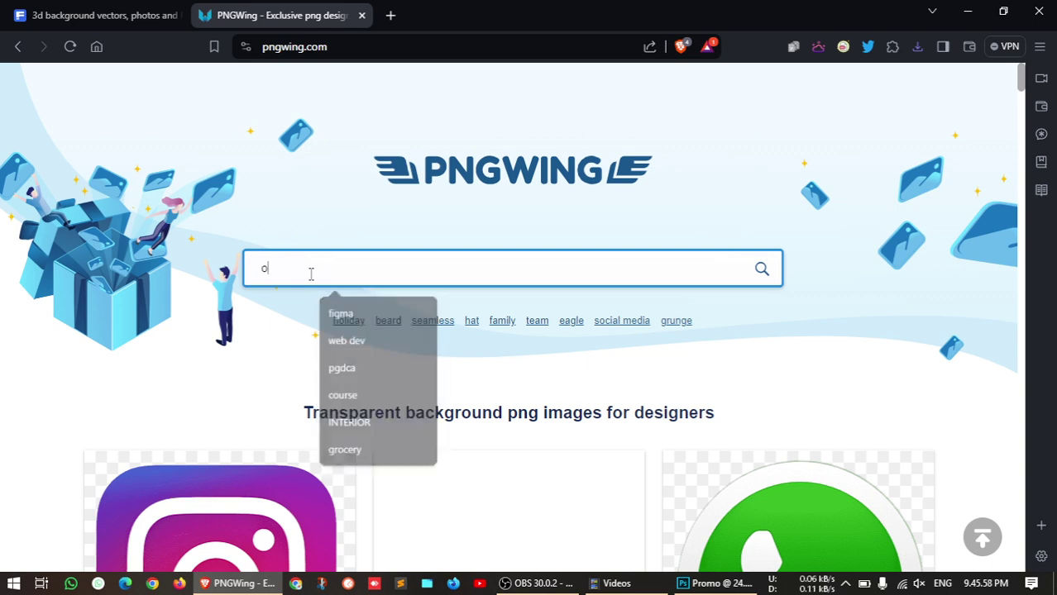
{"action": "type", "text": "r"}
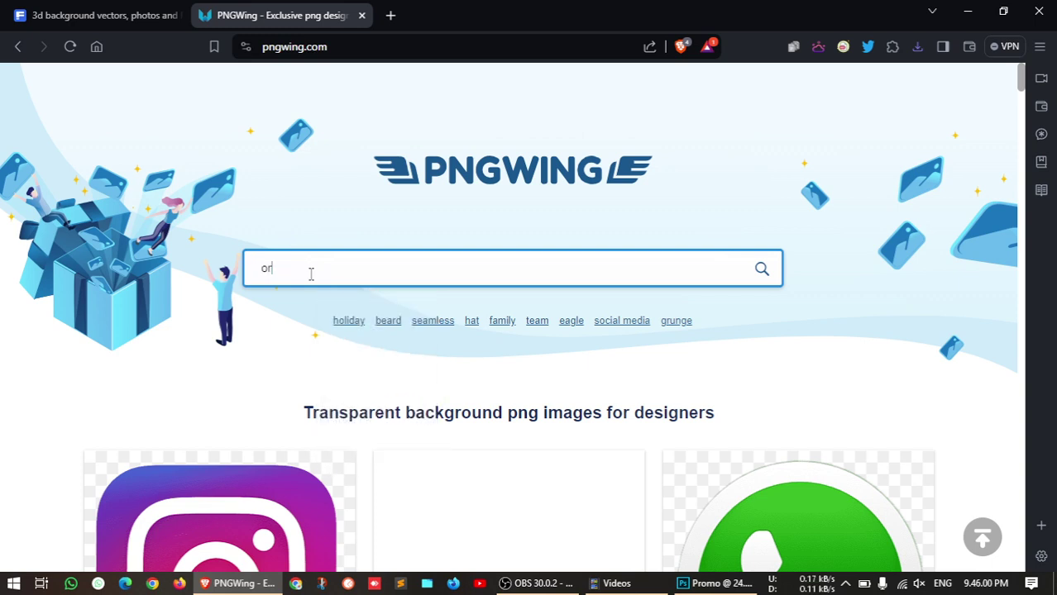
{"action": "type", "text": "ganic"}
{"action": "key", "text": "Return"}
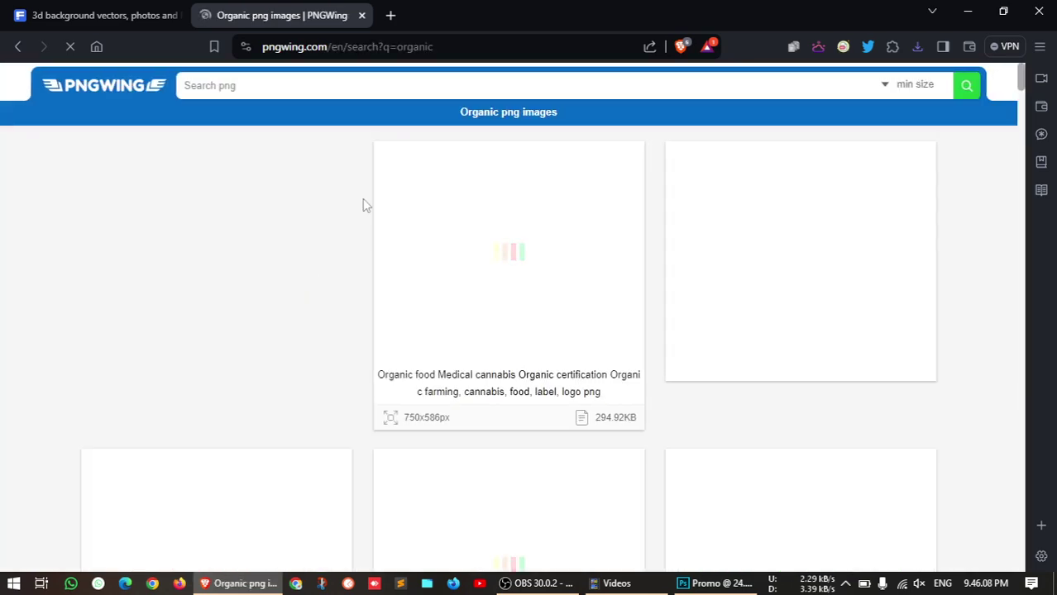
- Browse to the end of the first page of organic results and go to page 2
{"action": "scroll", "coordinate": [430, 254], "scroll_direction": "down", "scroll_amount": 2}
{"action": "scroll", "coordinate": [537, 248], "scroll_direction": "down", "scroll_amount": 2}
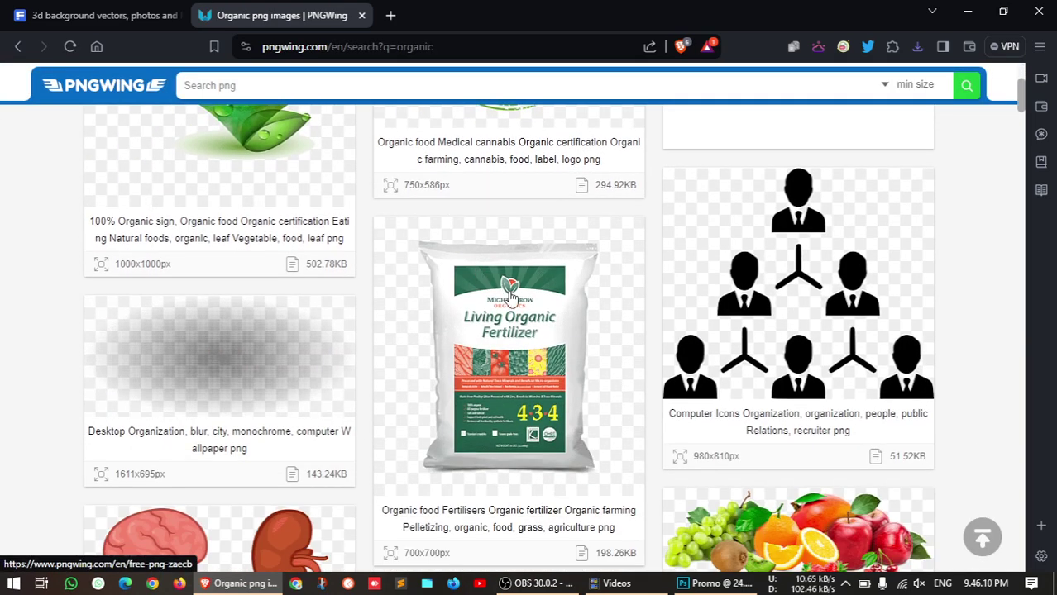
{"action": "scroll", "coordinate": [641, 246], "scroll_direction": "down", "scroll_amount": 2}
{"action": "scroll", "coordinate": [660, 308], "scroll_direction": "down", "scroll_amount": 3}
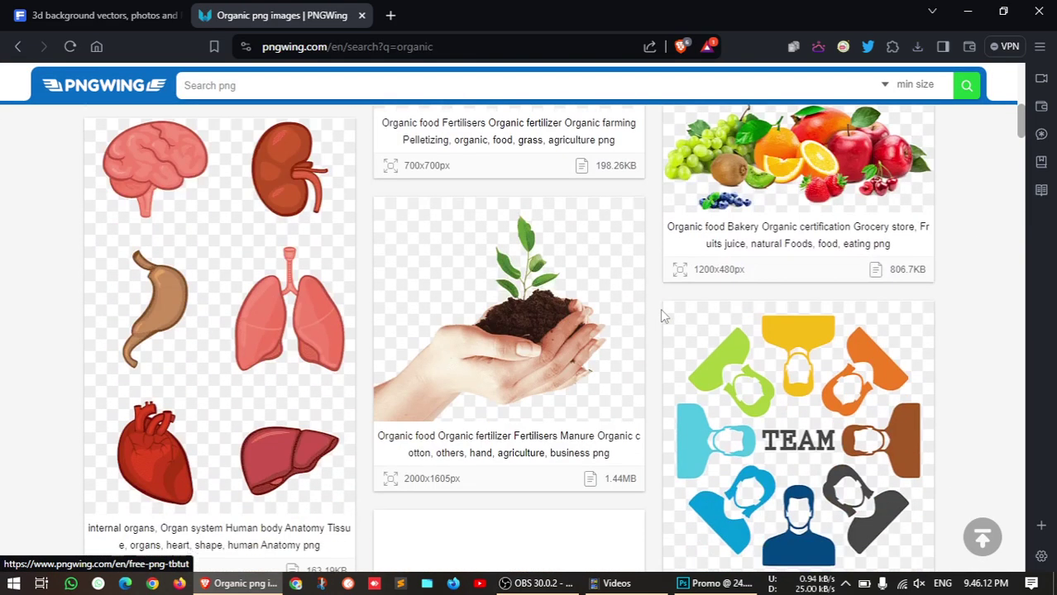
{"action": "scroll", "coordinate": [660, 309], "scroll_direction": "down", "scroll_amount": 2}
{"action": "scroll", "coordinate": [660, 309], "scroll_direction": "down", "scroll_amount": 2}
{"action": "scroll", "coordinate": [661, 315], "scroll_direction": "down", "scroll_amount": 2}
{"action": "scroll", "coordinate": [662, 317], "scroll_direction": "down", "scroll_amount": 1}
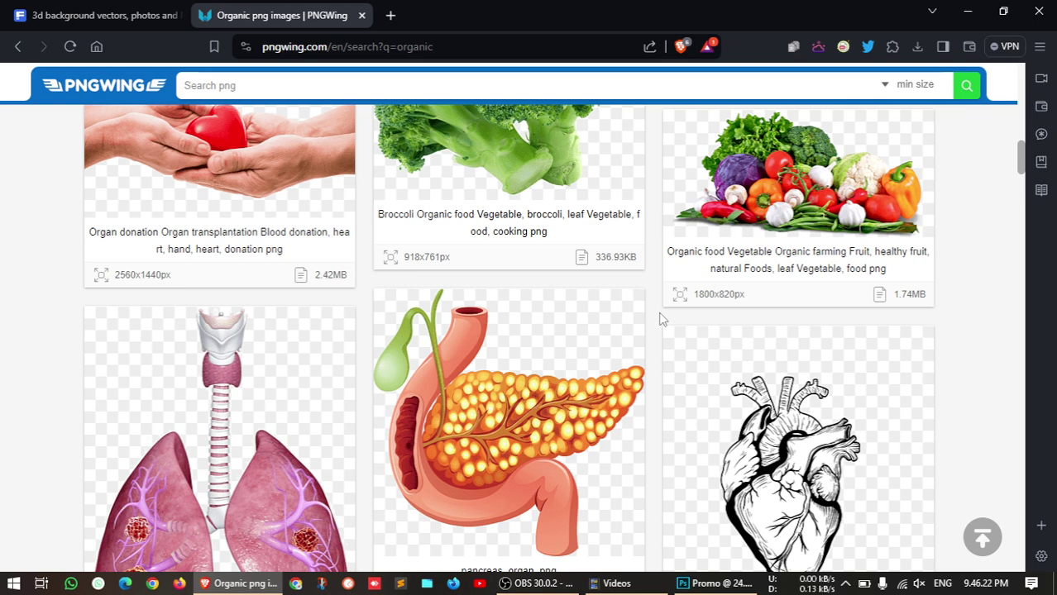
{"action": "scroll", "coordinate": [670, 320], "scroll_direction": "down", "scroll_amount": 3}
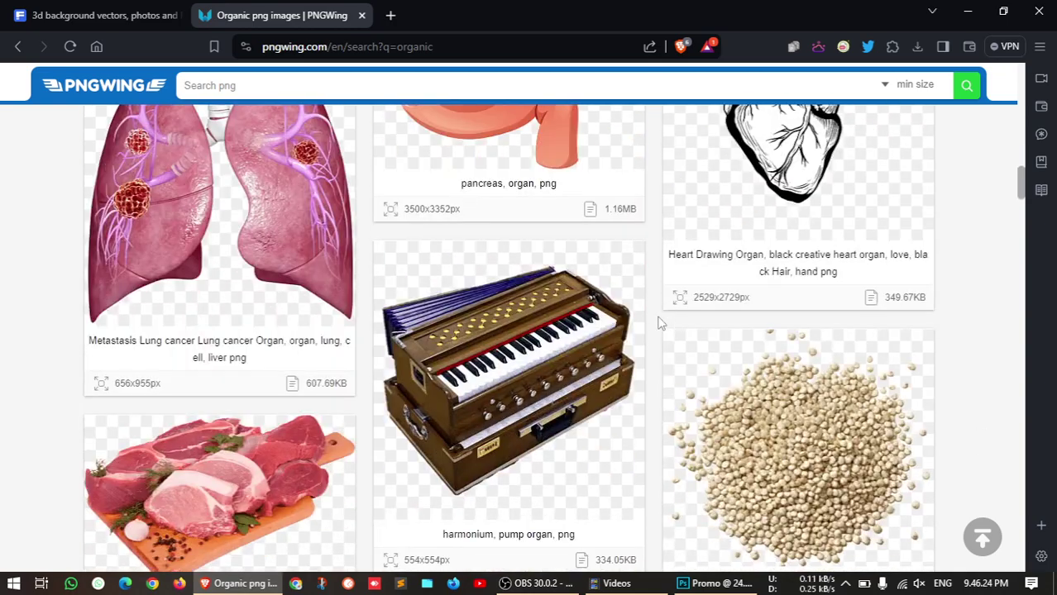
{"action": "scroll", "coordinate": [668, 321], "scroll_direction": "down", "scroll_amount": 2}
{"action": "scroll", "coordinate": [665, 321], "scroll_direction": "down", "scroll_amount": 2}
{"action": "scroll", "coordinate": [662, 322], "scroll_direction": "down", "scroll_amount": 1}
{"action": "scroll", "coordinate": [660, 323], "scroll_direction": "down", "scroll_amount": 2}
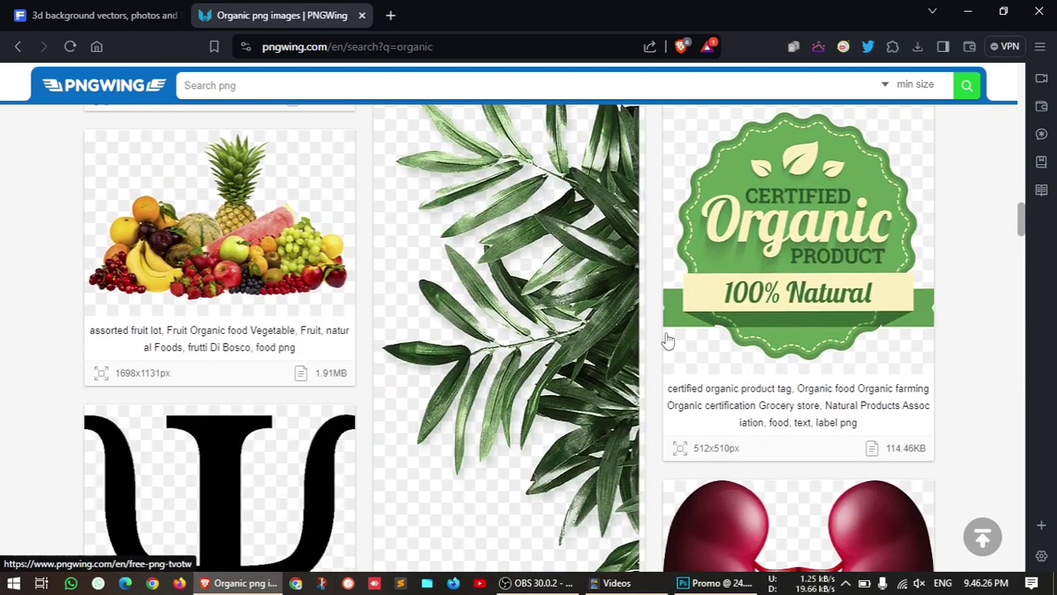
{"action": "scroll", "coordinate": [665, 334], "scroll_direction": "down", "scroll_amount": 2}
{"action": "scroll", "coordinate": [666, 337], "scroll_direction": "down", "scroll_amount": 2}
{"action": "scroll", "coordinate": [667, 337], "scroll_direction": "down", "scroll_amount": 2}
{"action": "scroll", "coordinate": [668, 339], "scroll_direction": "down", "scroll_amount": 2}
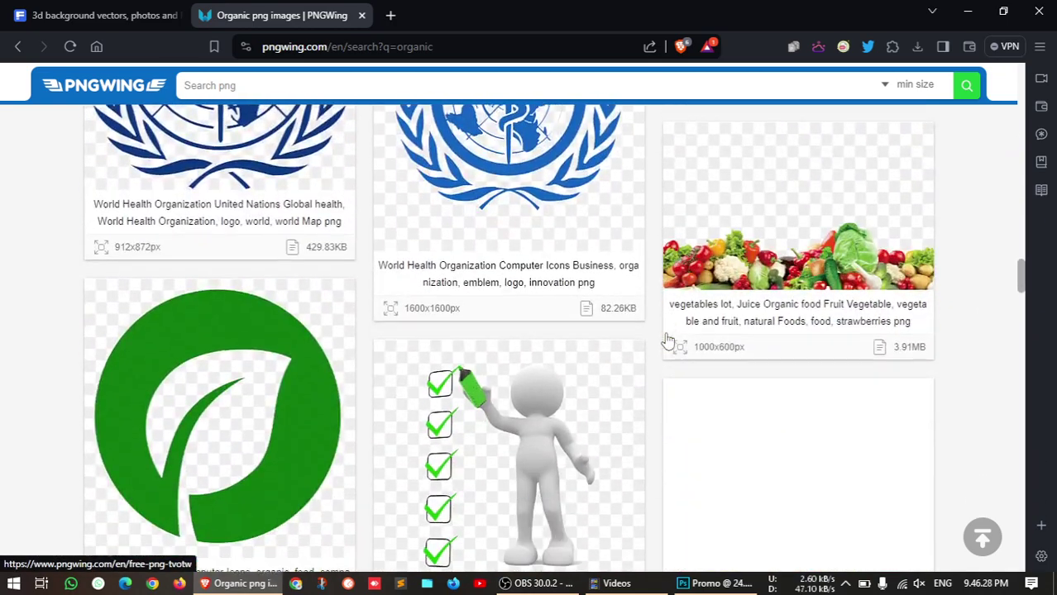
{"action": "scroll", "coordinate": [665, 338], "scroll_direction": "down", "scroll_amount": 2}
{"action": "scroll", "coordinate": [666, 337], "scroll_direction": "down", "scroll_amount": 1}
{"action": "scroll", "coordinate": [668, 341], "scroll_direction": "down", "scroll_amount": 2}
{"action": "scroll", "coordinate": [668, 341], "scroll_direction": "down", "scroll_amount": 4}
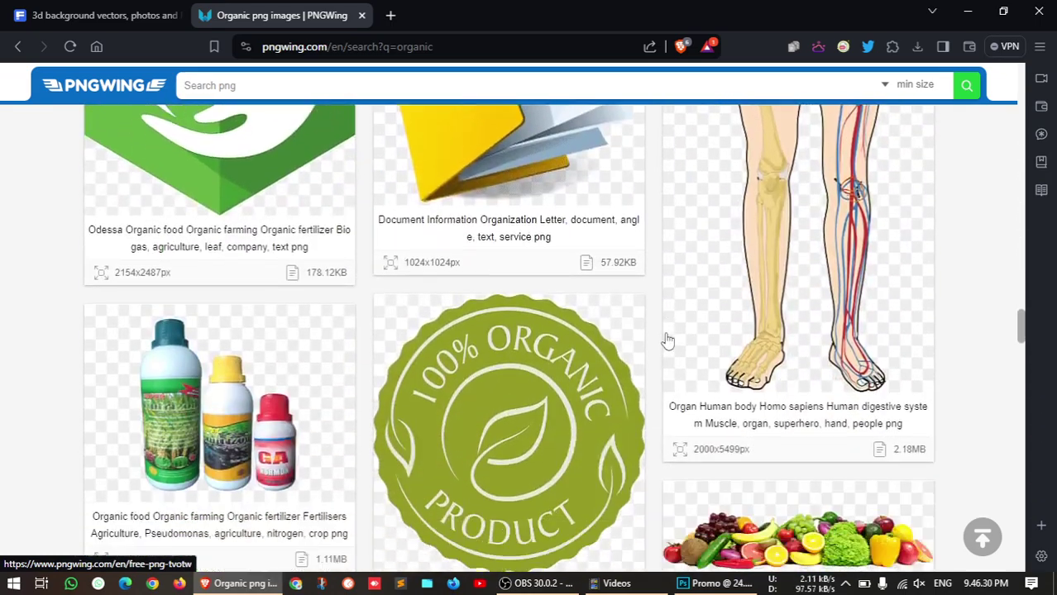
{"action": "scroll", "coordinate": [668, 341], "scroll_direction": "down", "scroll_amount": 4}
{"action": "scroll", "coordinate": [668, 342], "scroll_direction": "up", "scroll_amount": 2}
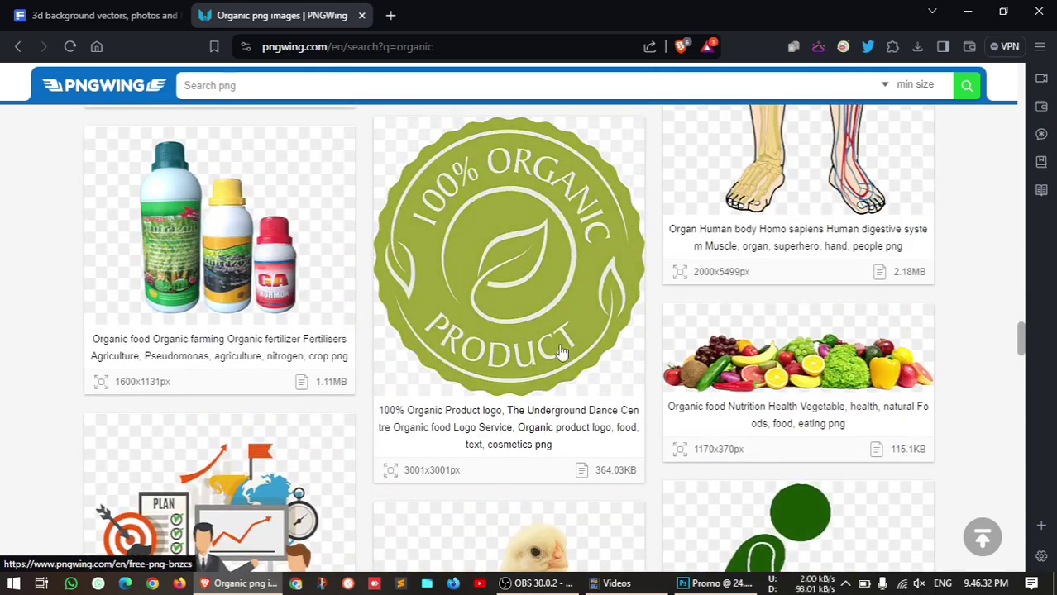
{"action": "scroll", "coordinate": [618, 385], "scroll_direction": "down", "scroll_amount": 4}
{"action": "scroll", "coordinate": [618, 385], "scroll_direction": "down", "scroll_amount": 2}
{"action": "scroll", "coordinate": [618, 389], "scroll_direction": "down", "scroll_amount": 2}
{"action": "scroll", "coordinate": [617, 388], "scroll_direction": "down", "scroll_amount": 4}
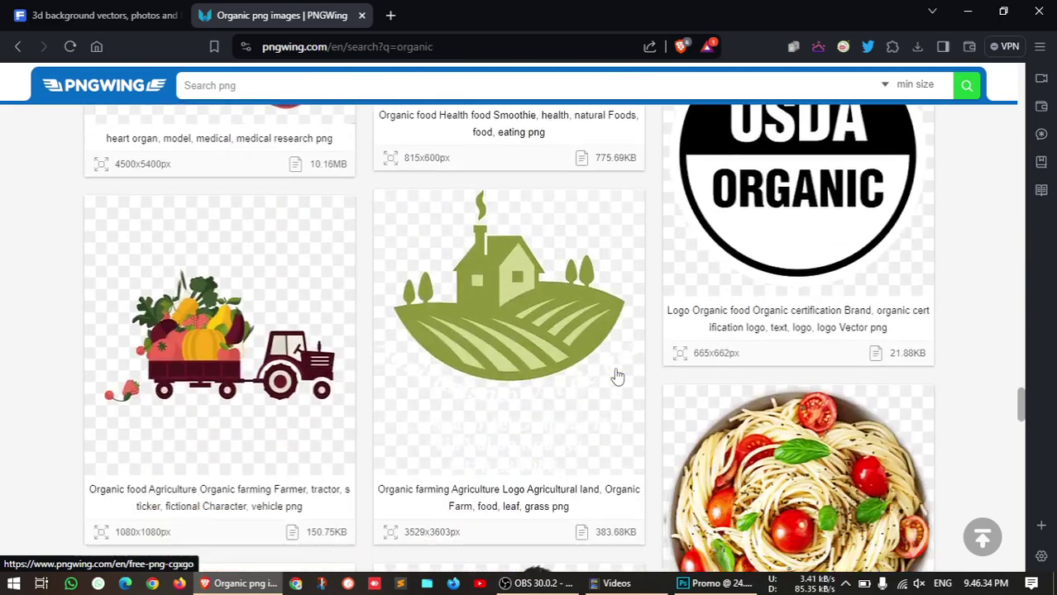
{"action": "scroll", "coordinate": [616, 380], "scroll_direction": "down", "scroll_amount": 2}
{"action": "scroll", "coordinate": [614, 368], "scroll_direction": "down", "scroll_amount": 1}
{"action": "scroll", "coordinate": [615, 368], "scroll_direction": "down", "scroll_amount": 2}
{"action": "scroll", "coordinate": [615, 367], "scroll_direction": "down", "scroll_amount": 4}
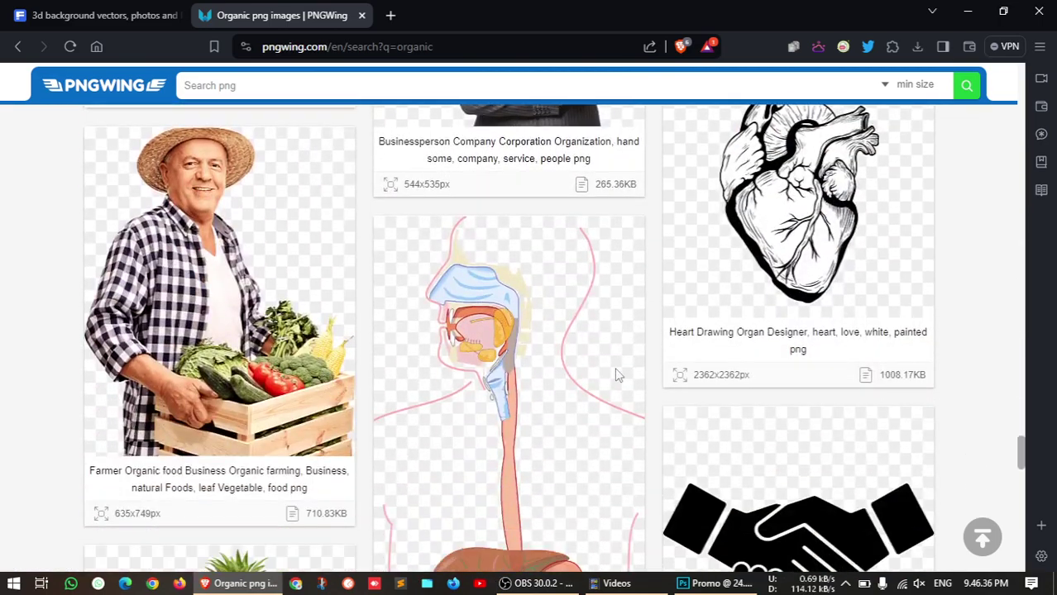
{"action": "scroll", "coordinate": [615, 371], "scroll_direction": "down", "scroll_amount": 2}
{"action": "scroll", "coordinate": [614, 372], "scroll_direction": "down", "scroll_amount": 1}
{"action": "scroll", "coordinate": [616, 374], "scroll_direction": "up", "scroll_amount": 3}
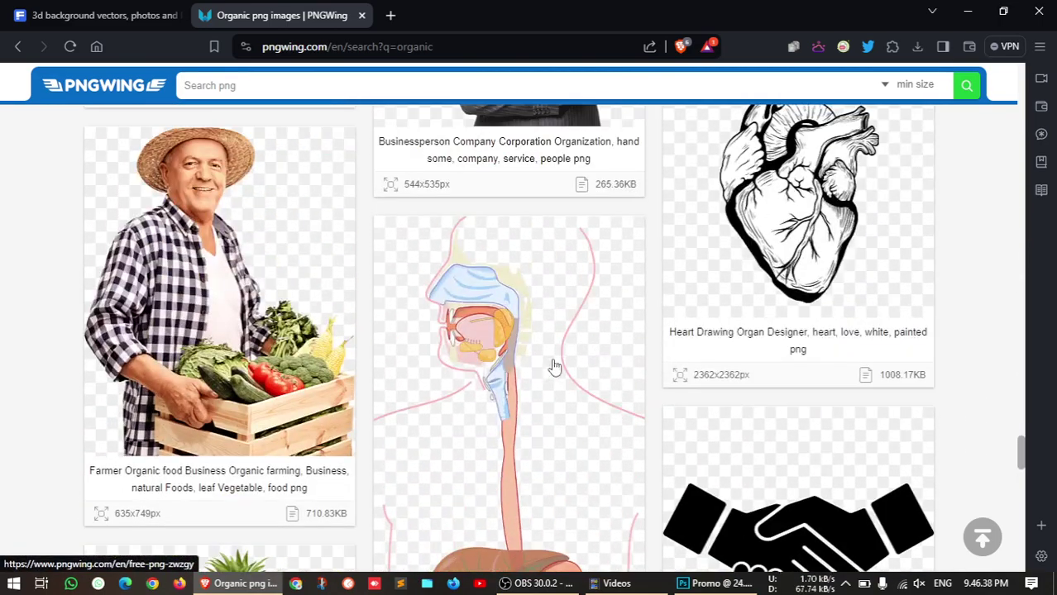
{"action": "scroll", "coordinate": [302, 309], "scroll_direction": "down", "scroll_amount": 3}
{"action": "scroll", "coordinate": [302, 308], "scroll_direction": "down", "scroll_amount": 2}
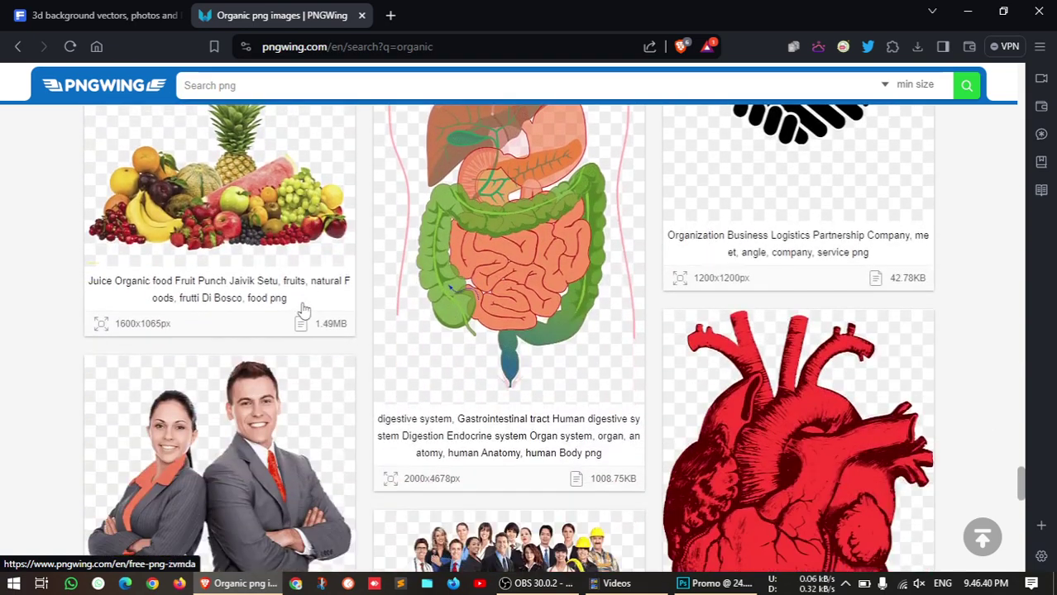
{"action": "scroll", "coordinate": [303, 308], "scroll_direction": "down", "scroll_amount": 3}
{"action": "scroll", "coordinate": [303, 308], "scroll_direction": "down", "scroll_amount": 1}
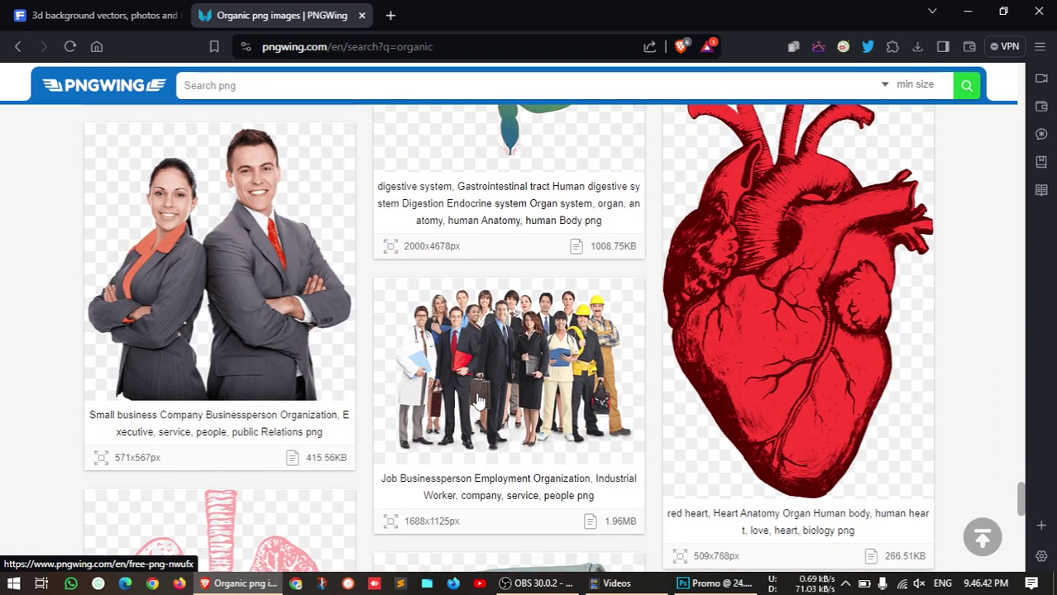
{"action": "scroll", "coordinate": [478, 401], "scroll_direction": "down", "scroll_amount": 3}
{"action": "scroll", "coordinate": [478, 402], "scroll_direction": "down", "scroll_amount": 3}
{"action": "scroll", "coordinate": [488, 396], "scroll_direction": "down", "scroll_amount": 3}
{"action": "scroll", "coordinate": [501, 390], "scroll_direction": "down", "scroll_amount": 3}
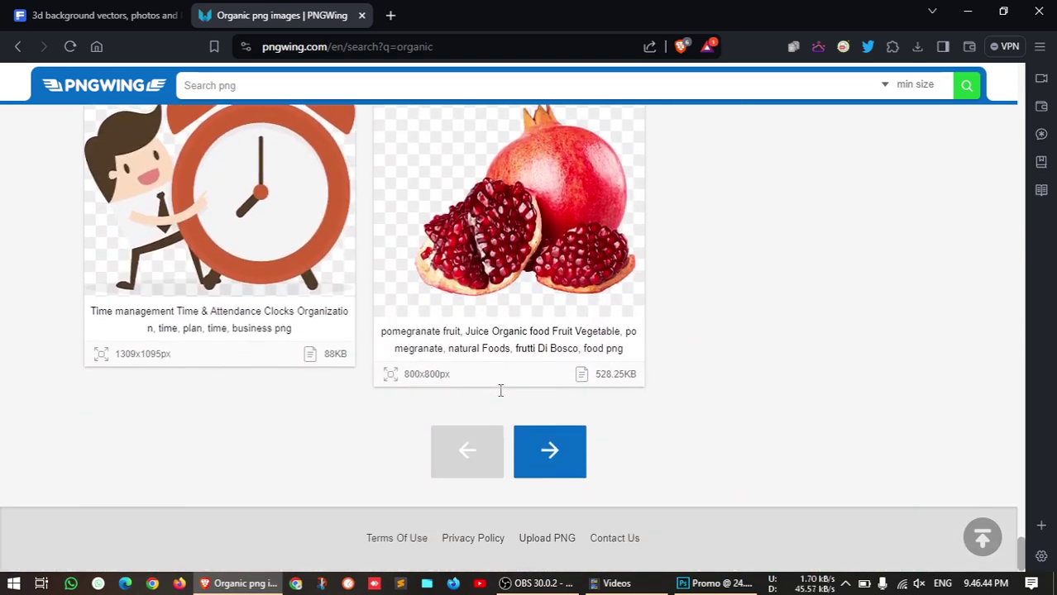
{"action": "left_click", "coordinate": [558, 476]}
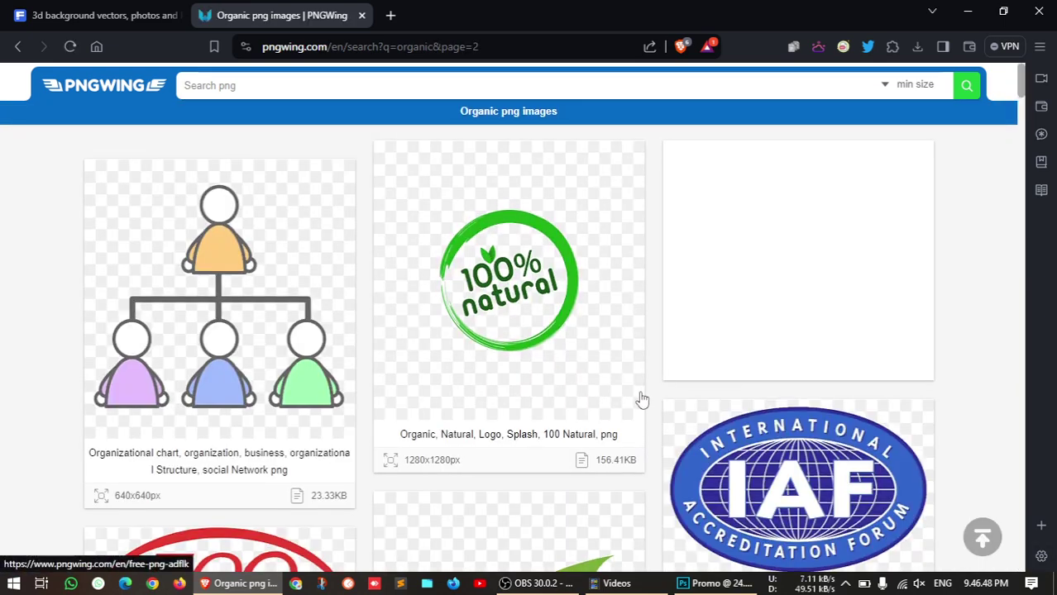
- Scroll page 2 down to the Organic food Paper bag PNG (1724x2027px, 2.86MB)
{"action": "scroll", "coordinate": [644, 401], "scroll_direction": "down", "scroll_amount": 2}
{"action": "scroll", "coordinate": [645, 402], "scroll_direction": "down", "scroll_amount": 2}
{"action": "scroll", "coordinate": [645, 401], "scroll_direction": "down", "scroll_amount": 2}
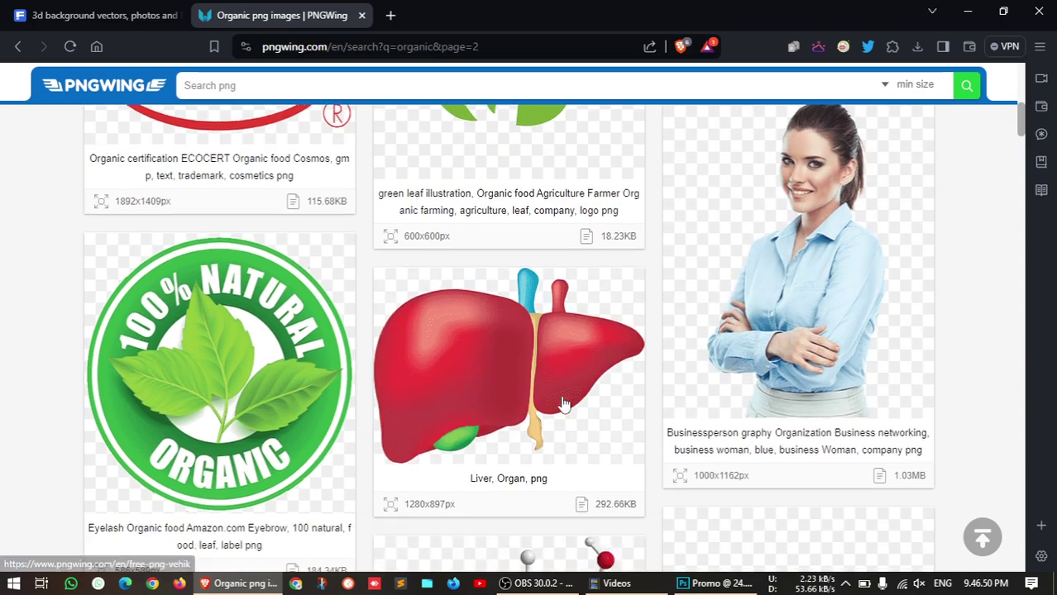
{"action": "scroll", "coordinate": [562, 403], "scroll_direction": "down", "scroll_amount": 2}
{"action": "scroll", "coordinate": [561, 404], "scroll_direction": "down", "scroll_amount": 1}
{"action": "scroll", "coordinate": [559, 405], "scroll_direction": "down", "scroll_amount": 3}
{"action": "scroll", "coordinate": [555, 406], "scroll_direction": "down", "scroll_amount": 2}
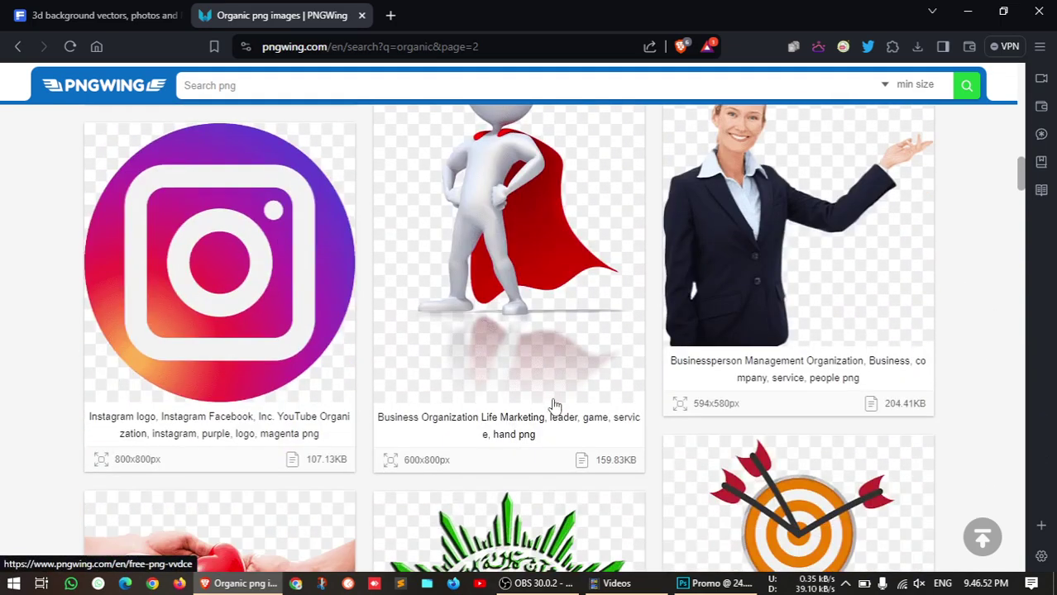
{"action": "scroll", "coordinate": [555, 405], "scroll_direction": "down", "scroll_amount": 3}
{"action": "scroll", "coordinate": [555, 405], "scroll_direction": "down", "scroll_amount": 2}
{"action": "scroll", "coordinate": [555, 406], "scroll_direction": "down", "scroll_amount": 2}
{"action": "scroll", "coordinate": [555, 405], "scroll_direction": "down", "scroll_amount": 2}
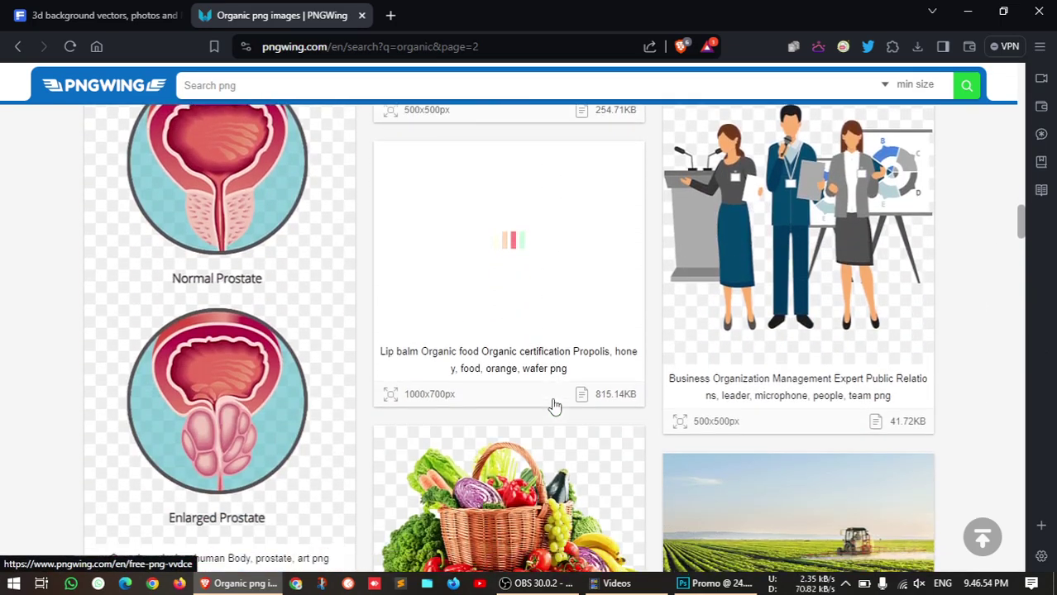
{"action": "scroll", "coordinate": [555, 405], "scroll_direction": "down", "scroll_amount": 2}
{"action": "scroll", "coordinate": [555, 405], "scroll_direction": "down", "scroll_amount": 1}
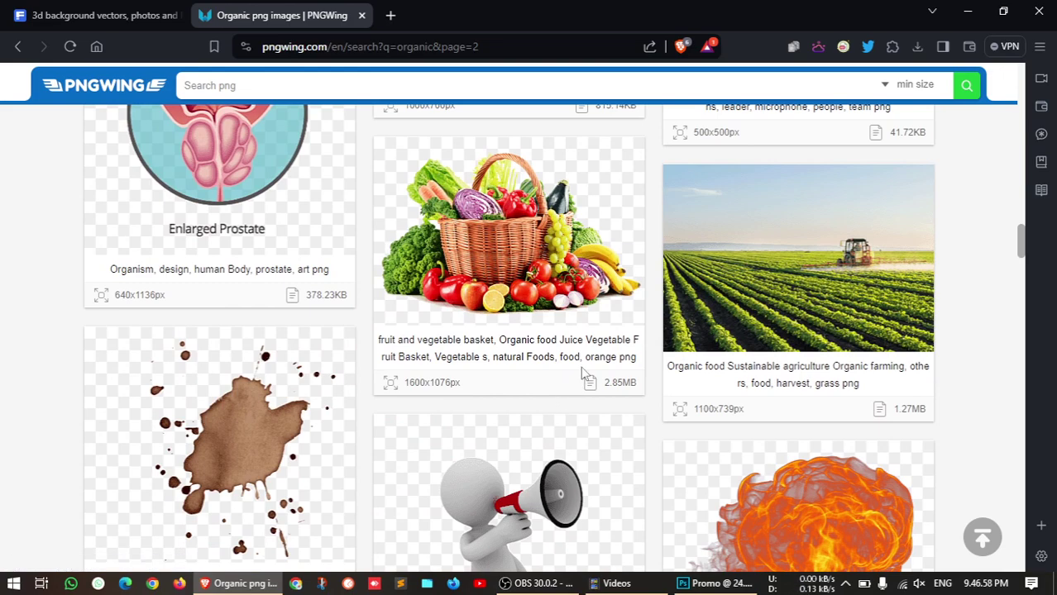
{"action": "scroll", "coordinate": [584, 373], "scroll_direction": "down", "scroll_amount": 3}
{"action": "scroll", "coordinate": [584, 374], "scroll_direction": "down", "scroll_amount": 3}
{"action": "scroll", "coordinate": [584, 374], "scroll_direction": "down", "scroll_amount": 2}
{"action": "scroll", "coordinate": [584, 374], "scroll_direction": "down", "scroll_amount": 1}
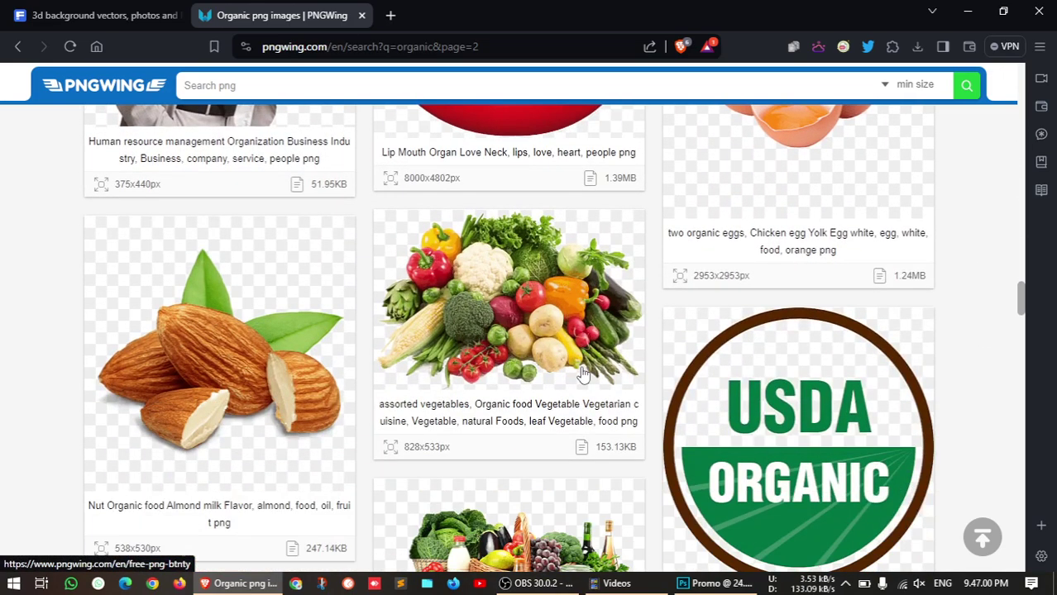
{"action": "scroll", "coordinate": [584, 374], "scroll_direction": "down", "scroll_amount": 3}
{"action": "scroll", "coordinate": [584, 374], "scroll_direction": "down", "scroll_amount": 1}
{"action": "scroll", "coordinate": [584, 374], "scroll_direction": "down", "scroll_amount": 2}
{"action": "scroll", "coordinate": [584, 374], "scroll_direction": "down", "scroll_amount": 4}
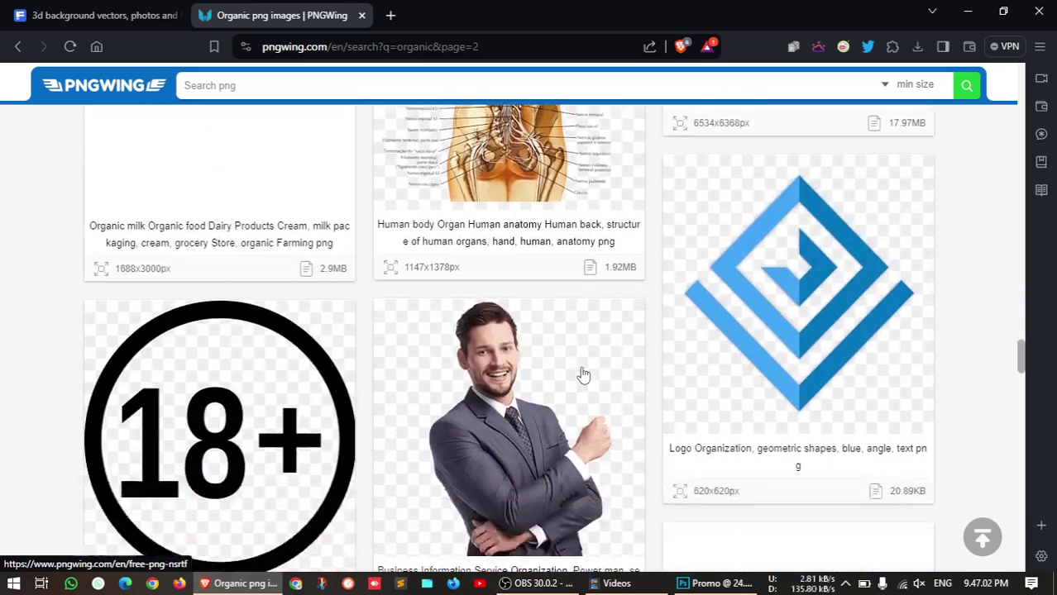
{"action": "scroll", "coordinate": [584, 373], "scroll_direction": "down", "scroll_amount": 4}
{"action": "scroll", "coordinate": [584, 373], "scroll_direction": "down", "scroll_amount": 2}
{"action": "scroll", "coordinate": [584, 374], "scroll_direction": "down", "scroll_amount": 4}
{"action": "scroll", "coordinate": [584, 373], "scroll_direction": "down", "scroll_amount": 2}
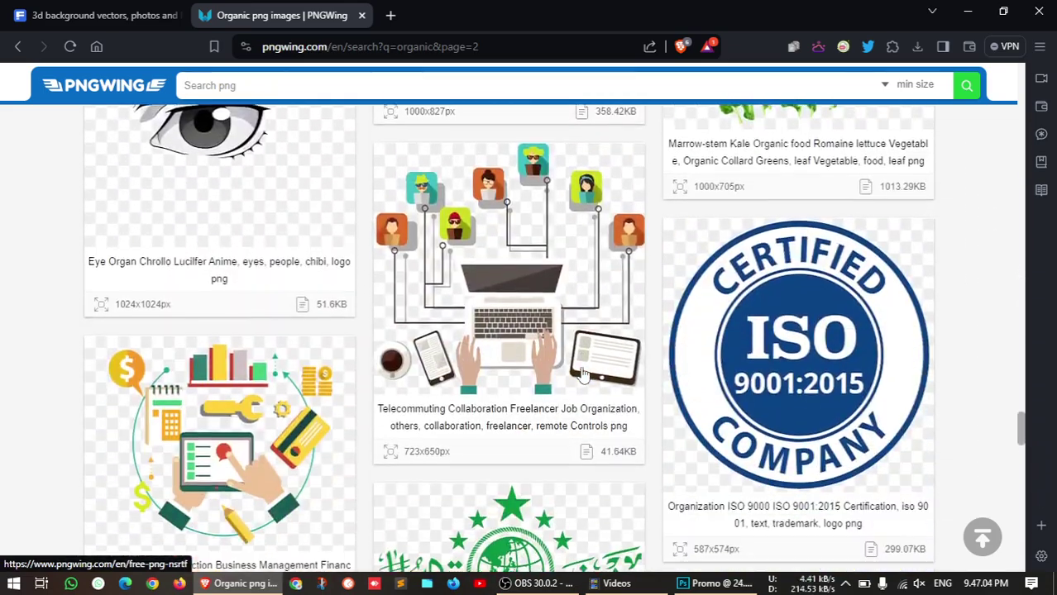
{"action": "scroll", "coordinate": [584, 374], "scroll_direction": "down", "scroll_amount": 4}
{"action": "scroll", "coordinate": [587, 372], "scroll_direction": "down", "scroll_amount": 3}
{"action": "scroll", "coordinate": [604, 374], "scroll_direction": "down", "scroll_amount": 3}
{"action": "scroll", "coordinate": [626, 377], "scroll_direction": "down", "scroll_amount": 2}
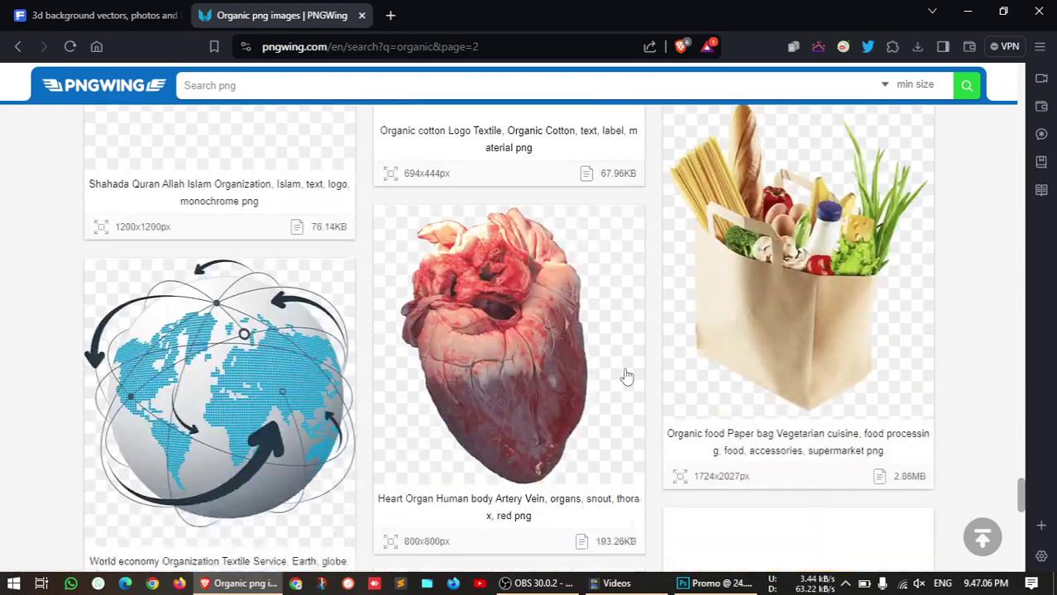
{"action": "scroll", "coordinate": [626, 377], "scroll_direction": "up", "scroll_amount": 1}
{"action": "scroll", "coordinate": [626, 377], "scroll_direction": "down", "scroll_amount": 3}
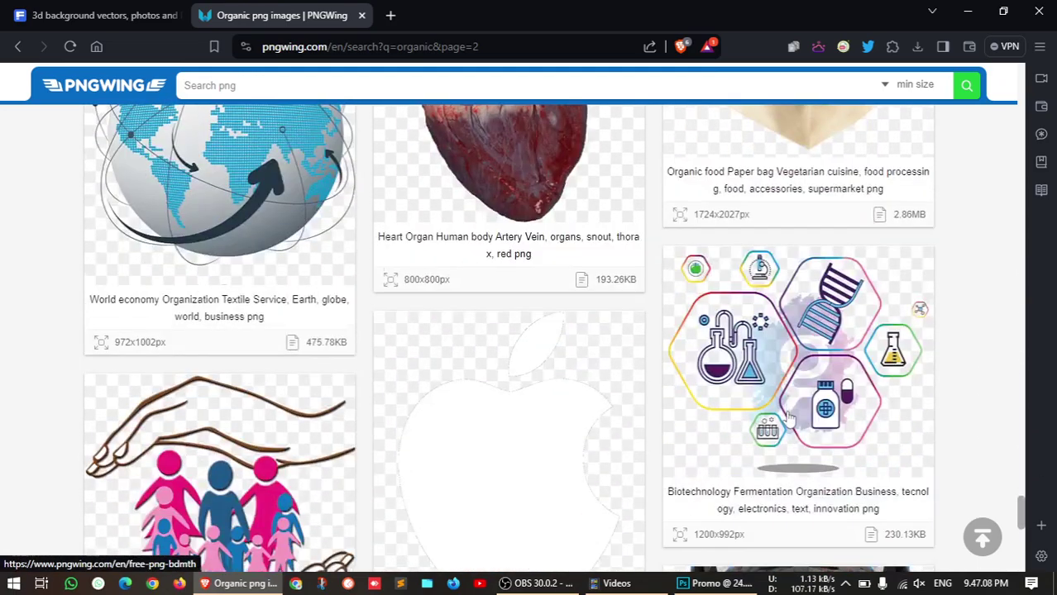
{"action": "scroll", "coordinate": [790, 420], "scroll_direction": "down", "scroll_amount": 3}
{"action": "scroll", "coordinate": [790, 424], "scroll_direction": "down", "scroll_amount": 5}
{"action": "scroll", "coordinate": [790, 423], "scroll_direction": "up", "scroll_amount": 5}
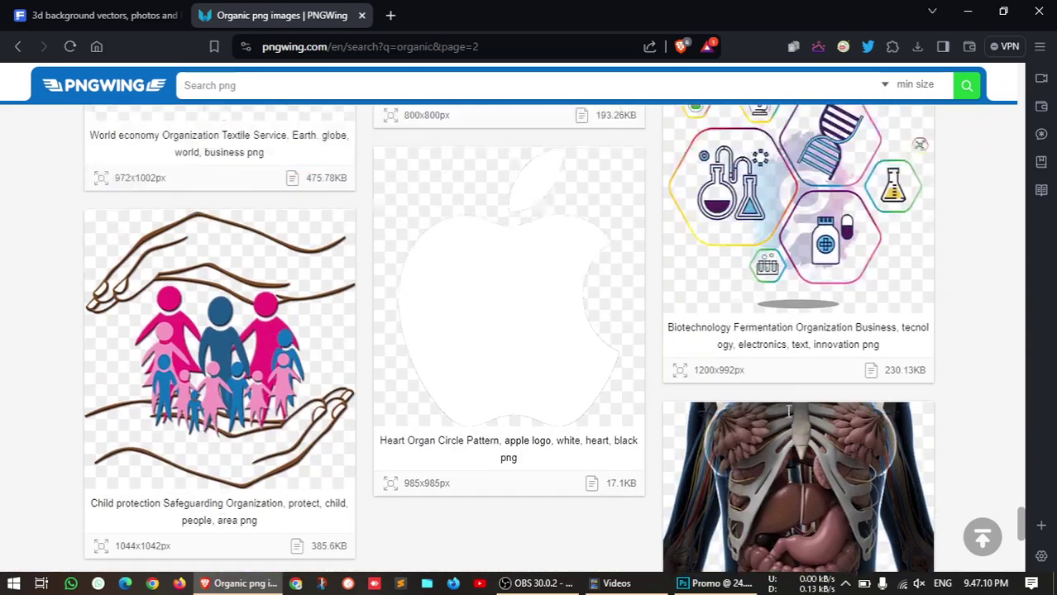
{"action": "scroll", "coordinate": [790, 414], "scroll_direction": "up", "scroll_amount": 3}
{"action": "scroll", "coordinate": [788, 416], "scroll_direction": "up", "scroll_amount": 3}
{"action": "scroll", "coordinate": [786, 418], "scroll_direction": "up", "scroll_amount": 1}
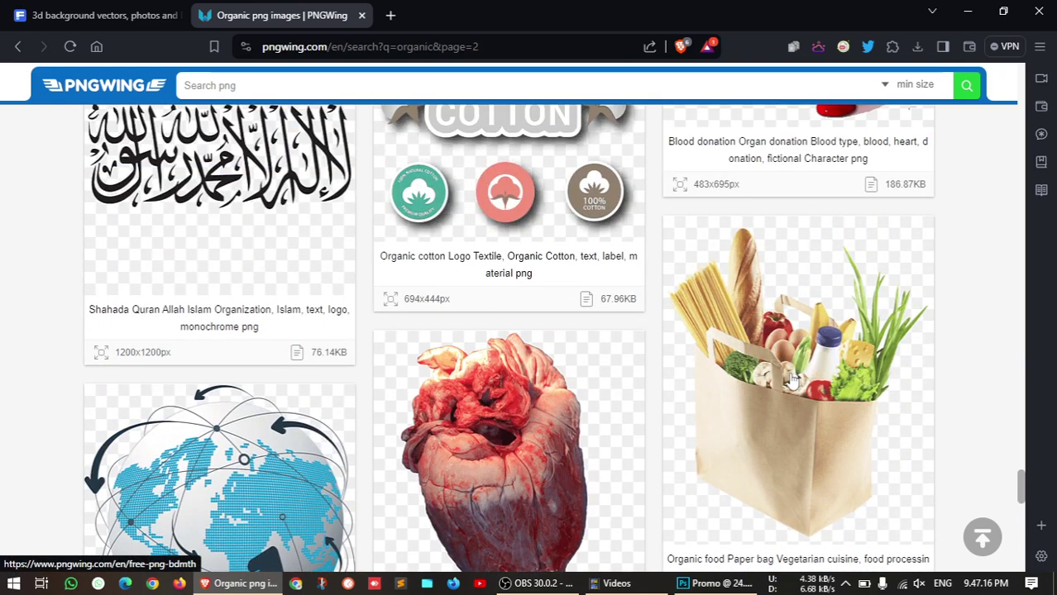
- Open the Organic food Paper bag PNG, browse its related images, and reach its download page
{"action": "left_click", "coordinate": [796, 374]}
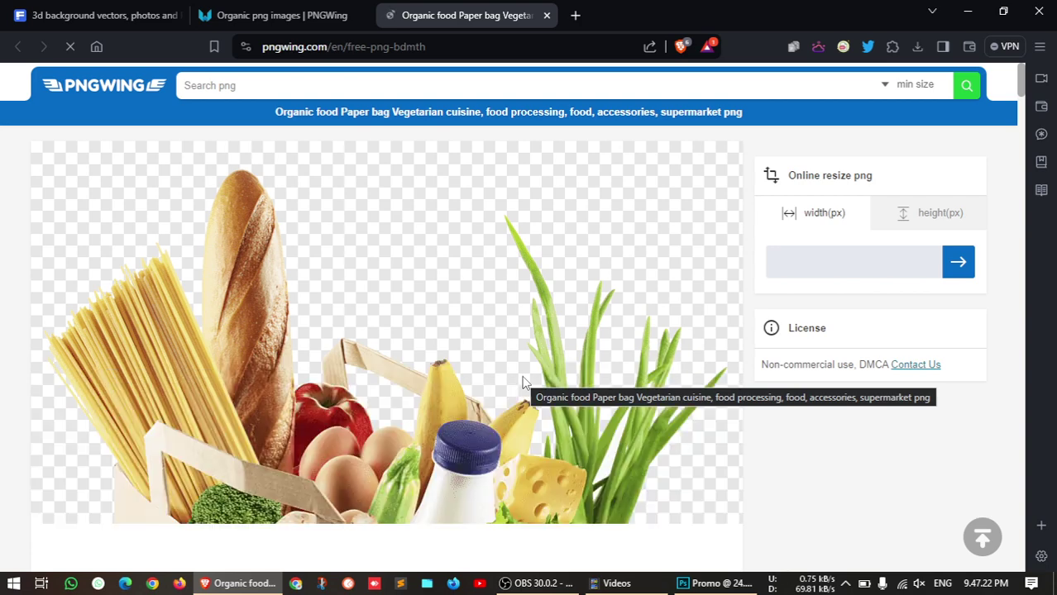
{"action": "scroll", "coordinate": [522, 382], "scroll_direction": "down", "scroll_amount": 3}
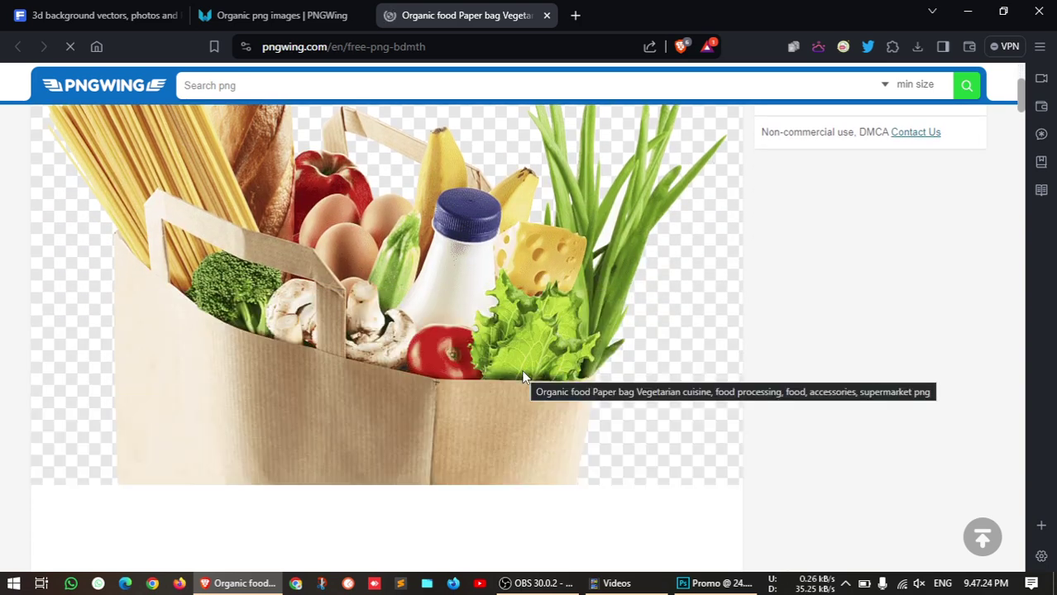
{"action": "scroll", "coordinate": [521, 377], "scroll_direction": "down", "scroll_amount": 2}
{"action": "scroll", "coordinate": [521, 377], "scroll_direction": "down", "scroll_amount": 2}
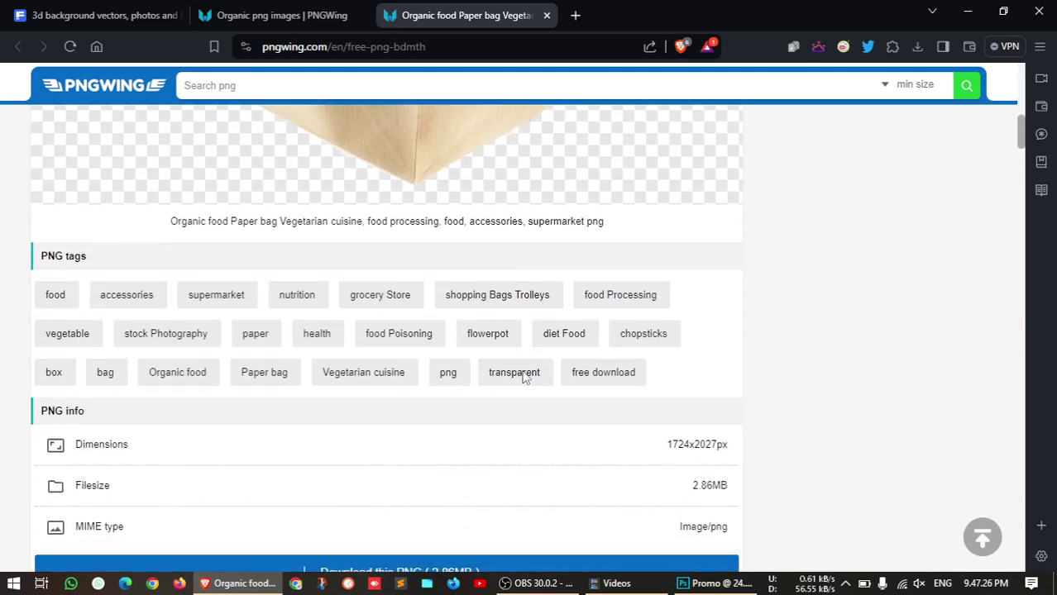
{"action": "scroll", "coordinate": [538, 378], "scroll_direction": "down", "scroll_amount": 3}
{"action": "scroll", "coordinate": [513, 356], "scroll_direction": "down", "scroll_amount": 2}
{"action": "scroll", "coordinate": [569, 284], "scroll_direction": "down", "scroll_amount": 2}
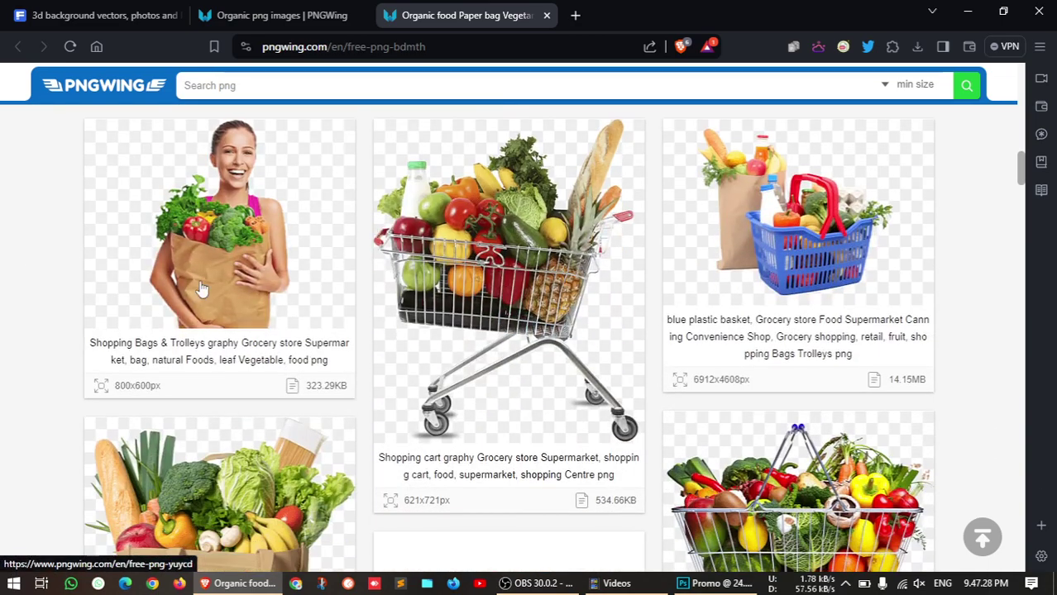
{"action": "scroll", "coordinate": [559, 310], "scroll_direction": "down", "scroll_amount": 3}
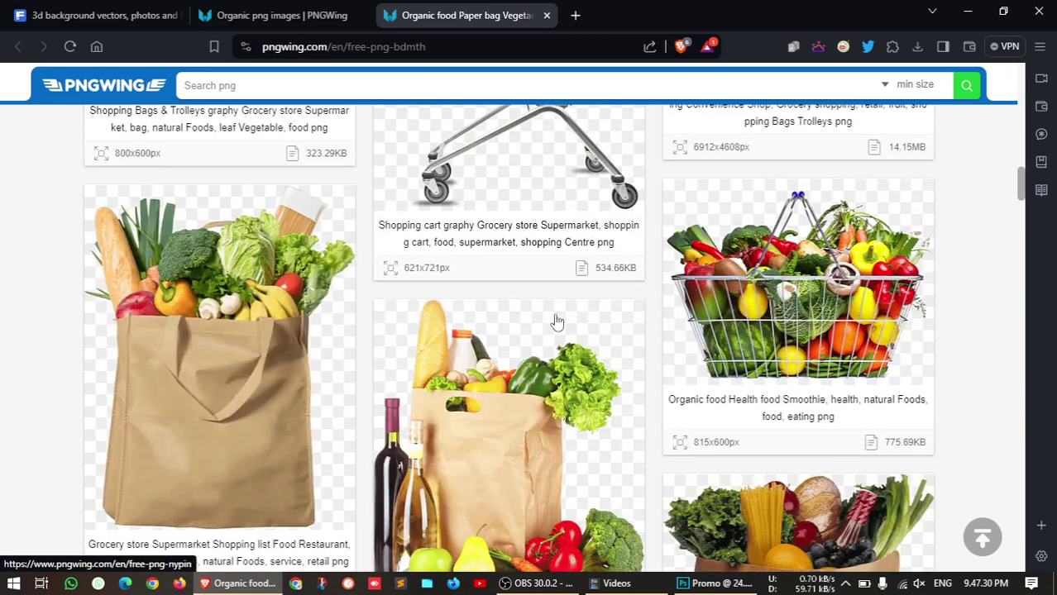
{"action": "scroll", "coordinate": [286, 384], "scroll_direction": "down", "scroll_amount": 1}
{"action": "scroll", "coordinate": [314, 380], "scroll_direction": "down", "scroll_amount": 1}
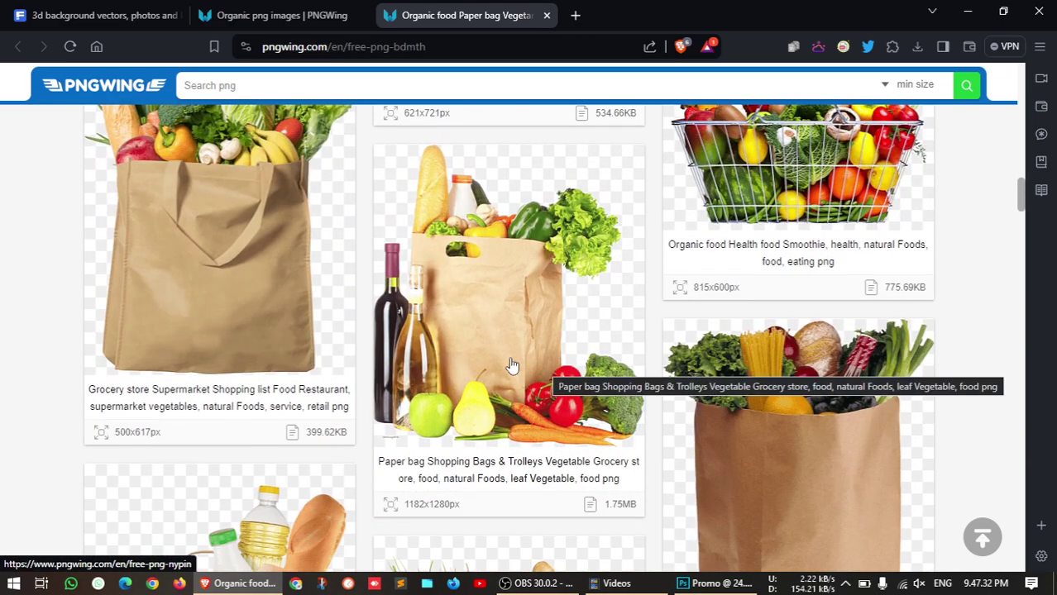
{"action": "scroll", "coordinate": [637, 377], "scroll_direction": "down", "scroll_amount": 3}
{"action": "scroll", "coordinate": [634, 390], "scroll_direction": "down", "scroll_amount": 1}
{"action": "scroll", "coordinate": [463, 372], "scroll_direction": "down", "scroll_amount": 3}
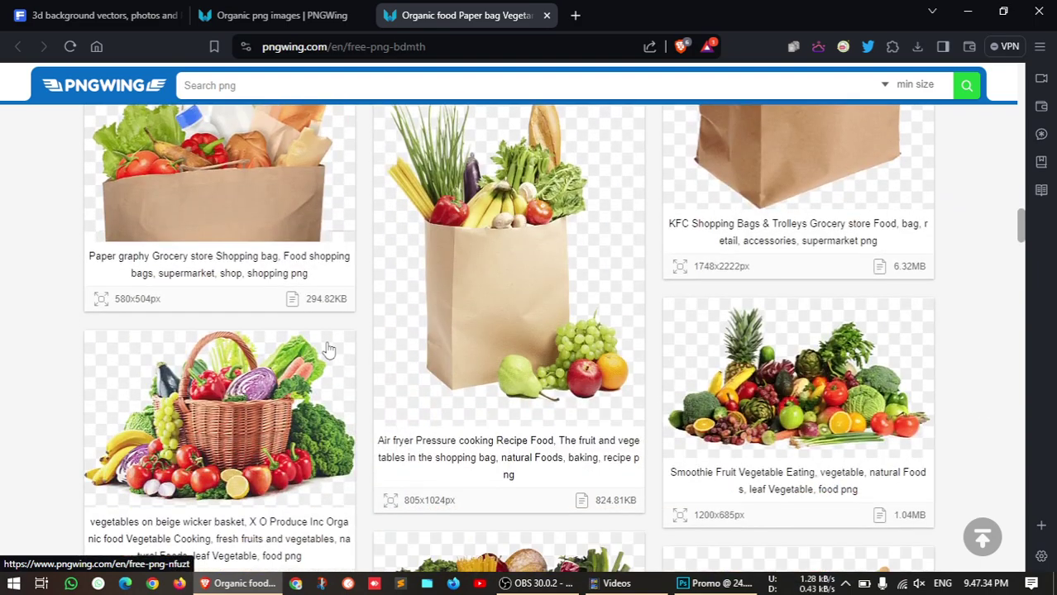
{"action": "scroll", "coordinate": [335, 351], "scroll_direction": "down", "scroll_amount": 1}
{"action": "scroll", "coordinate": [337, 353], "scroll_direction": "down", "scroll_amount": 2}
{"action": "scroll", "coordinate": [463, 371], "scroll_direction": "down", "scroll_amount": 3}
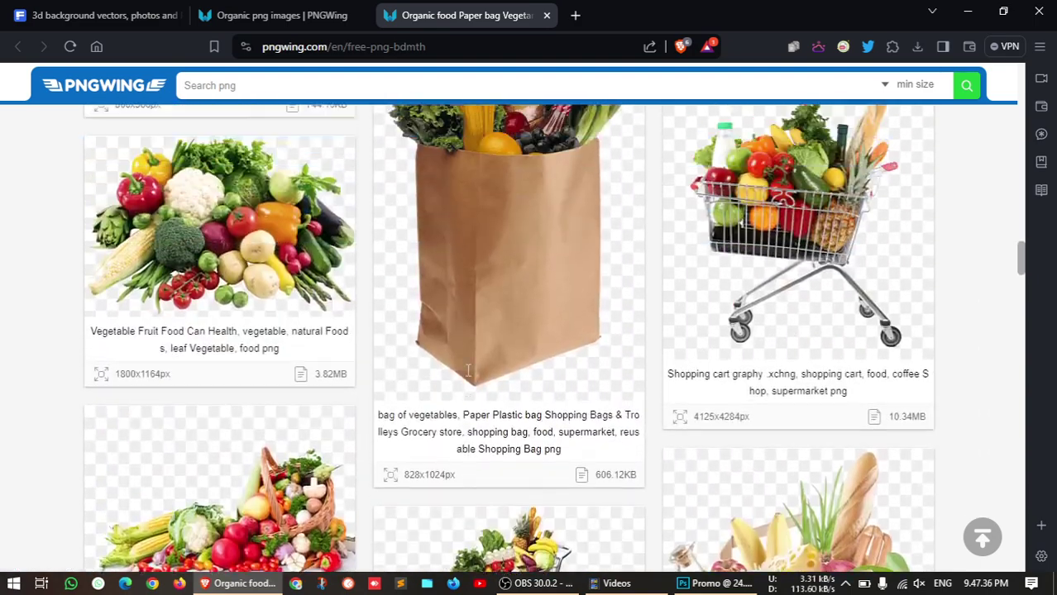
{"action": "scroll", "coordinate": [463, 372], "scroll_direction": "down", "scroll_amount": 2}
{"action": "scroll", "coordinate": [466, 373], "scroll_direction": "down", "scroll_amount": 2}
{"action": "scroll", "coordinate": [466, 371], "scroll_direction": "down", "scroll_amount": 2}
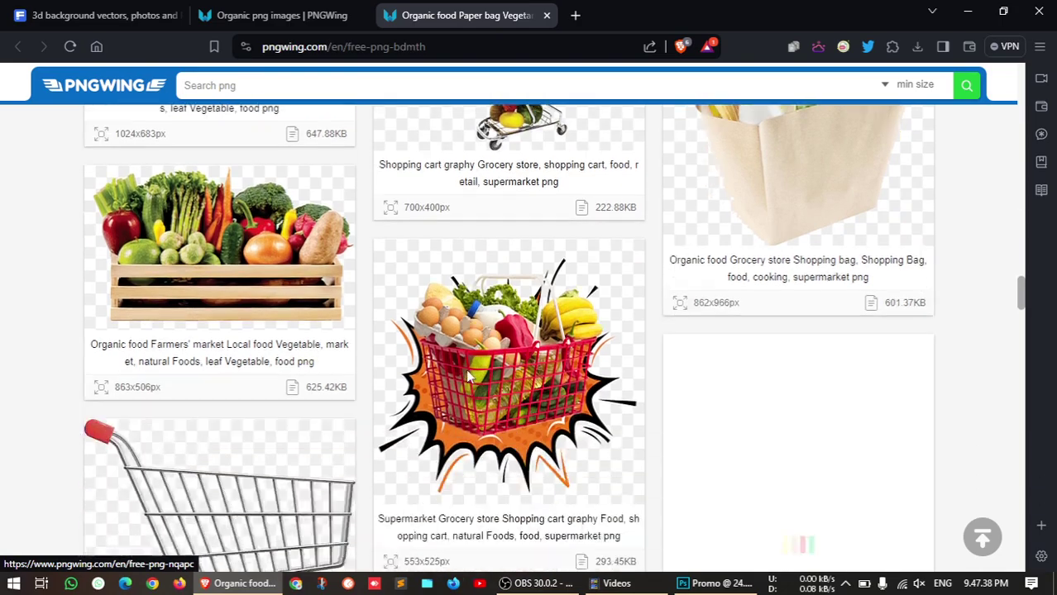
{"action": "scroll", "coordinate": [466, 369], "scroll_direction": "down", "scroll_amount": 3}
{"action": "scroll", "coordinate": [466, 368], "scroll_direction": "down", "scroll_amount": 3}
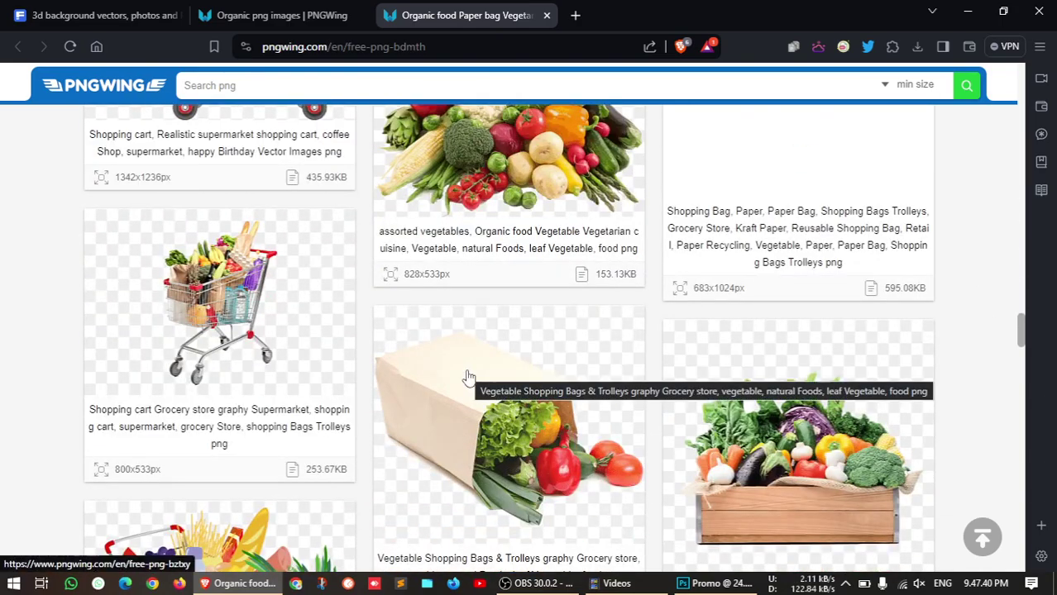
{"action": "scroll", "coordinate": [469, 377], "scroll_direction": "down", "scroll_amount": 3}
{"action": "scroll", "coordinate": [468, 378], "scroll_direction": "up", "scroll_amount": 5}
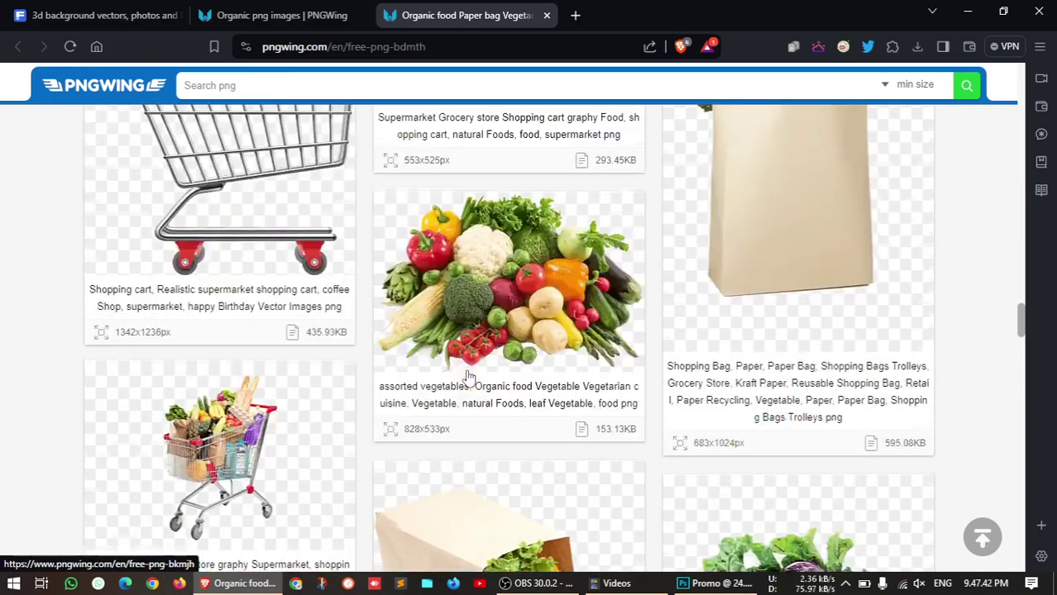
{"action": "scroll", "coordinate": [468, 378], "scroll_direction": "up", "scroll_amount": 3}
{"action": "scroll", "coordinate": [468, 377], "scroll_direction": "up", "scroll_amount": 3}
{"action": "scroll", "coordinate": [468, 377], "scroll_direction": "up", "scroll_amount": 3}
{"action": "scroll", "coordinate": [468, 377], "scroll_direction": "up", "scroll_amount": 3}
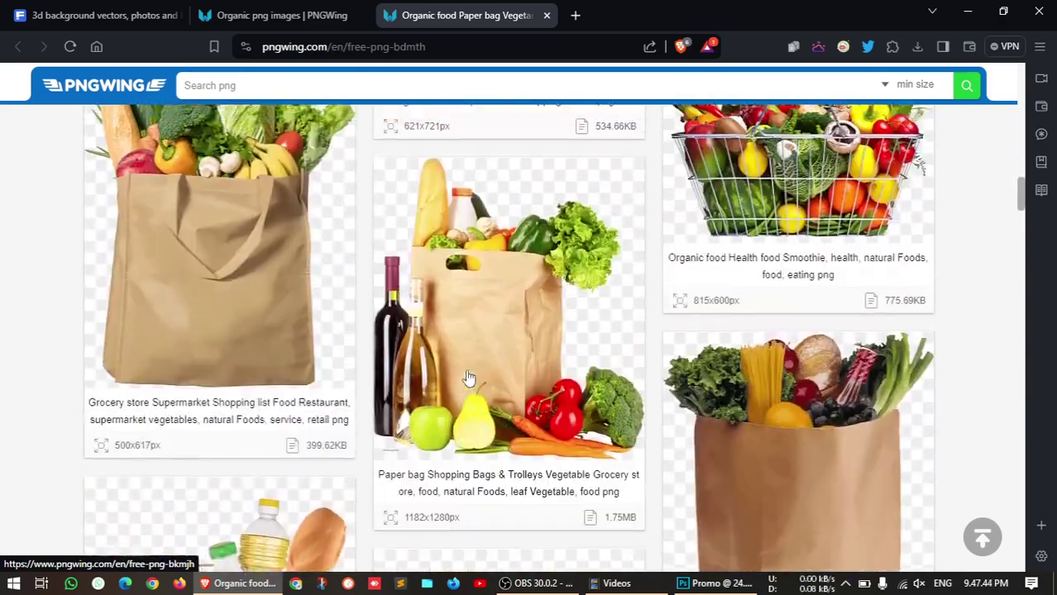
{"action": "scroll", "coordinate": [469, 378], "scroll_direction": "up", "scroll_amount": 3}
{"action": "scroll", "coordinate": [468, 377], "scroll_direction": "up", "scroll_amount": 4}
{"action": "scroll", "coordinate": [468, 377], "scroll_direction": "up", "scroll_amount": 3}
{"action": "scroll", "coordinate": [468, 377], "scroll_direction": "down", "scroll_amount": 1}
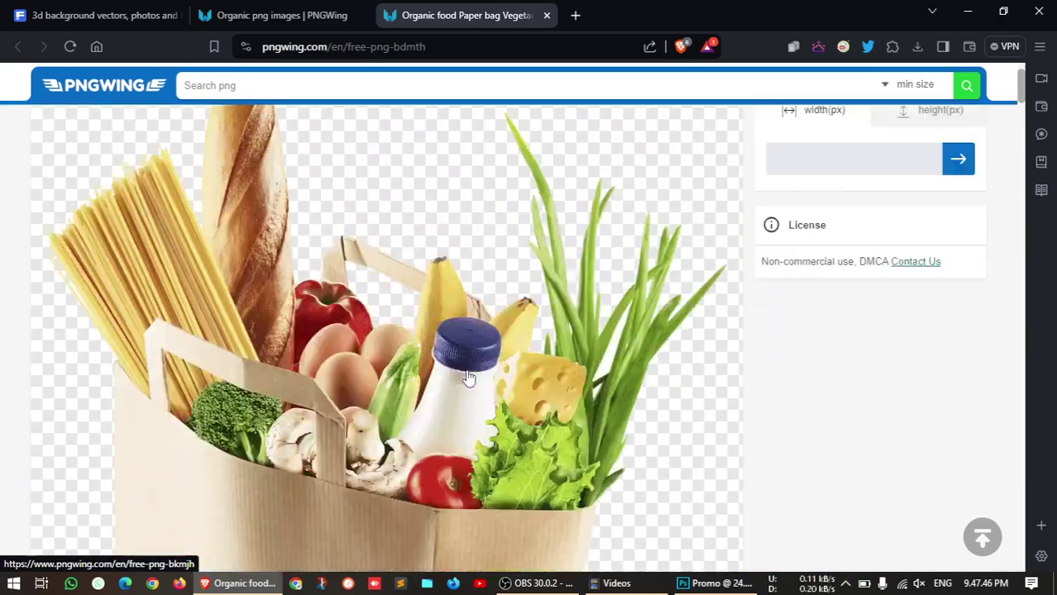
{"action": "scroll", "coordinate": [468, 377], "scroll_direction": "down", "scroll_amount": 4}
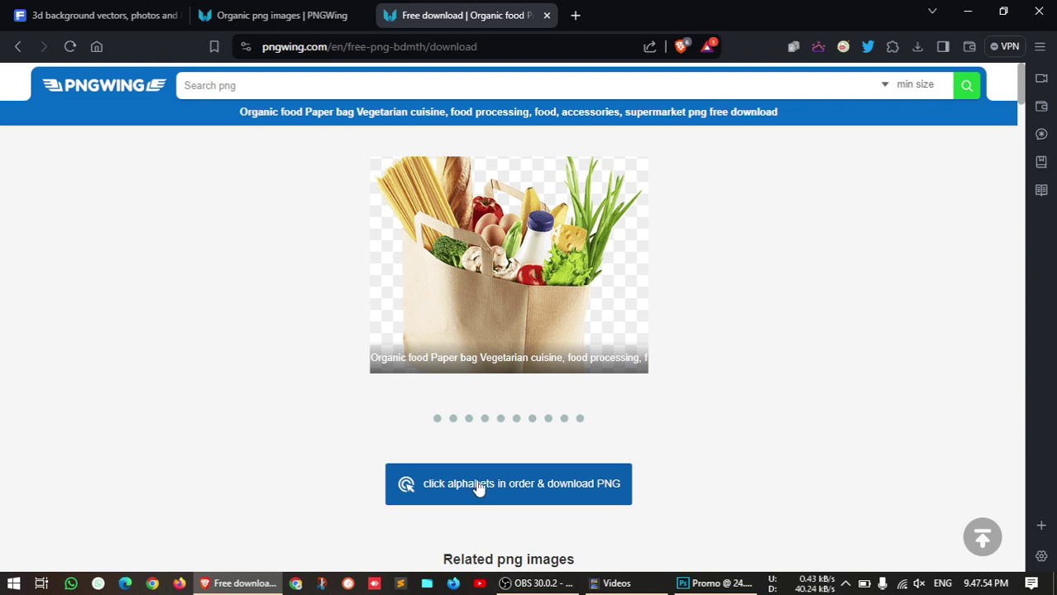
- Pass the verification puzzle, save the bag as pngwing.com (8).png in Downloads, and return to Photoshop
{"action": "left_click", "coordinate": [580, 488]}
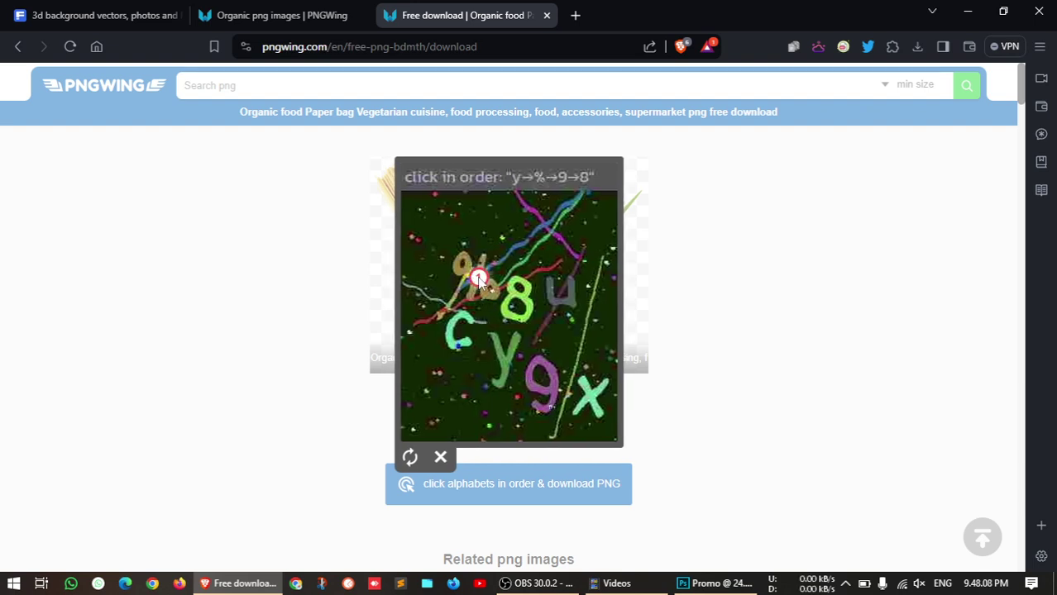
{"action": "left_click", "coordinate": [414, 460]}
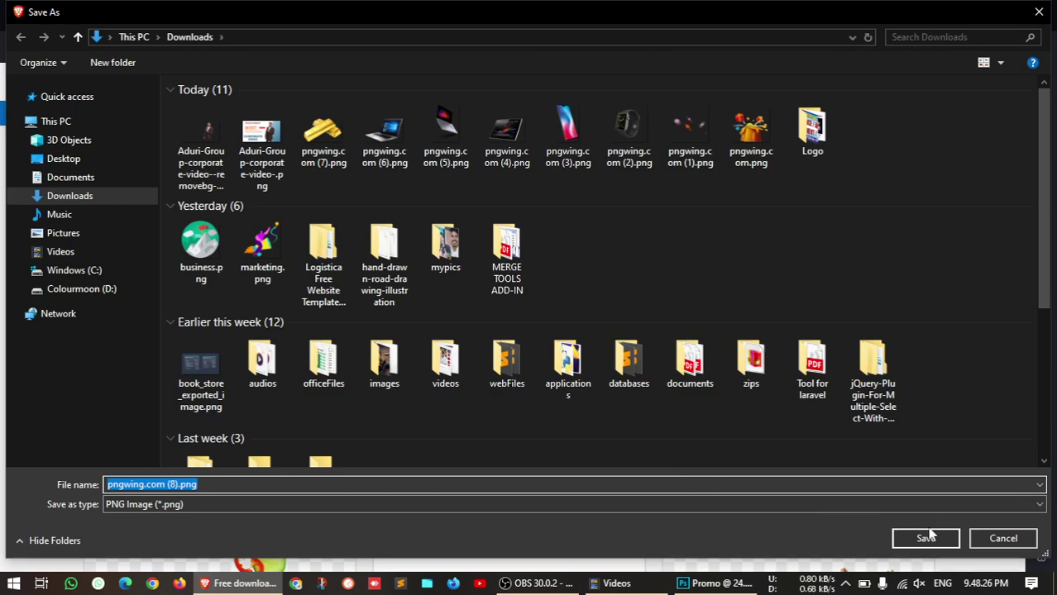
{"action": "left_click", "coordinate": [926, 538]}
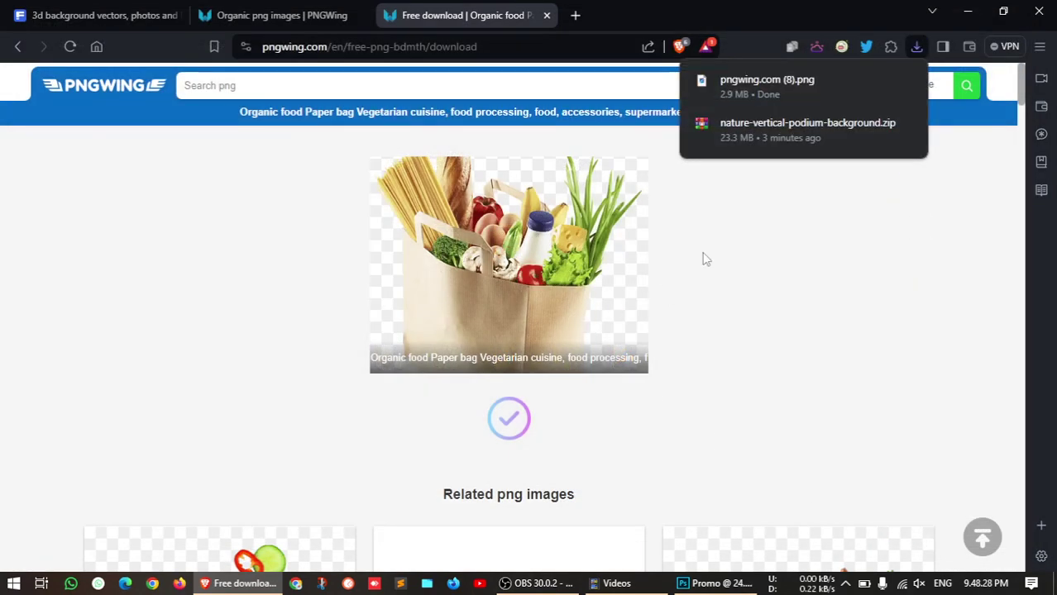
{"action": "left_click", "coordinate": [711, 585]}
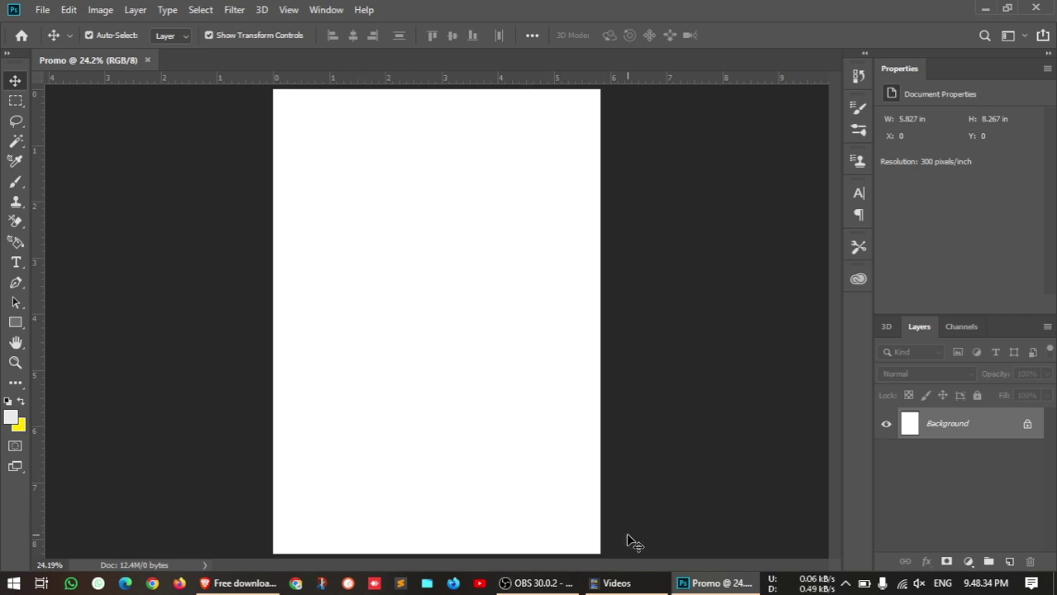
- Extract the podium background zip in Downloads and open the nature-vertical-podium-background folder
{"action": "left_click", "coordinate": [616, 584]}
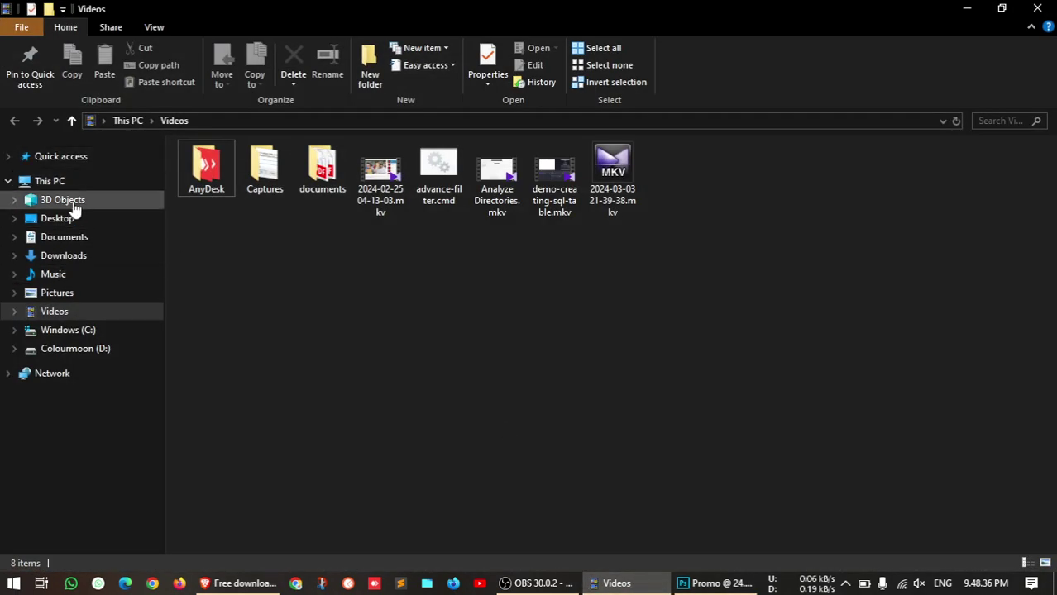
{"action": "left_click", "coordinate": [83, 181]}
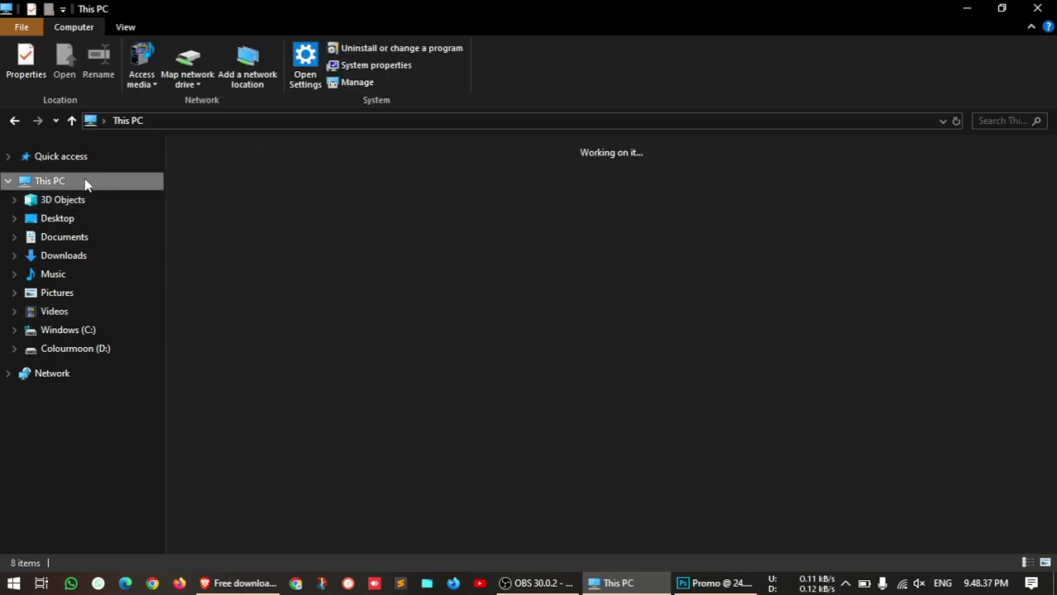
{"action": "left_click", "coordinate": [63, 257]}
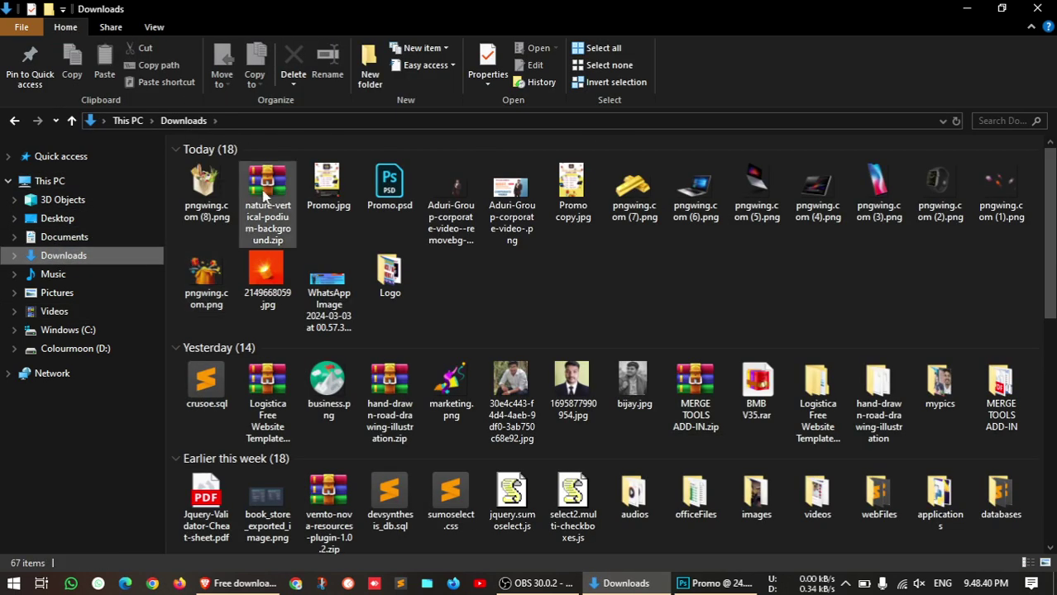
{"action": "left_click", "coordinate": [265, 194]}
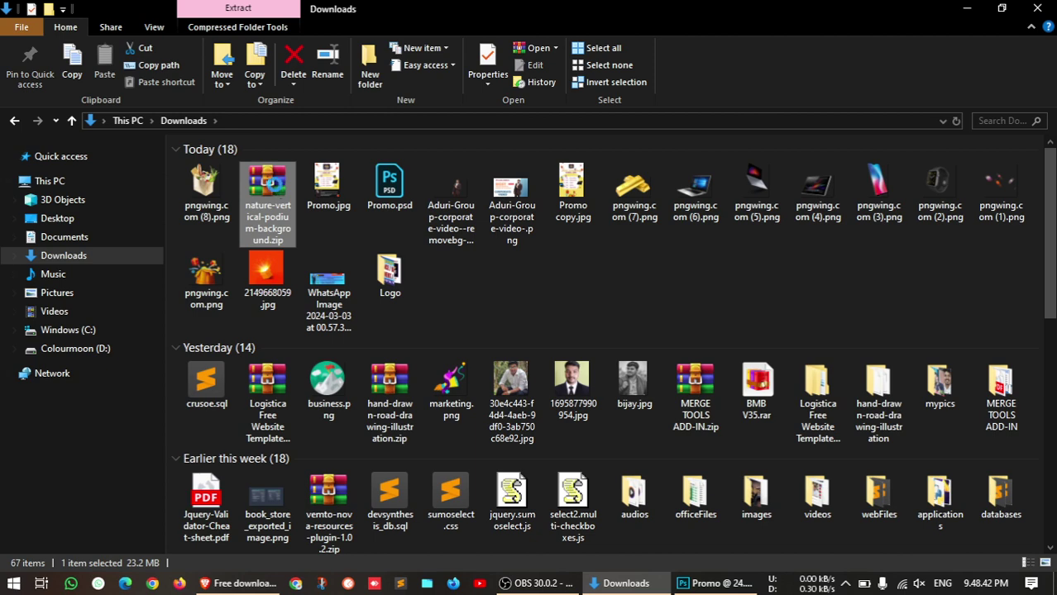
{"action": "right_click", "coordinate": [271, 188]}
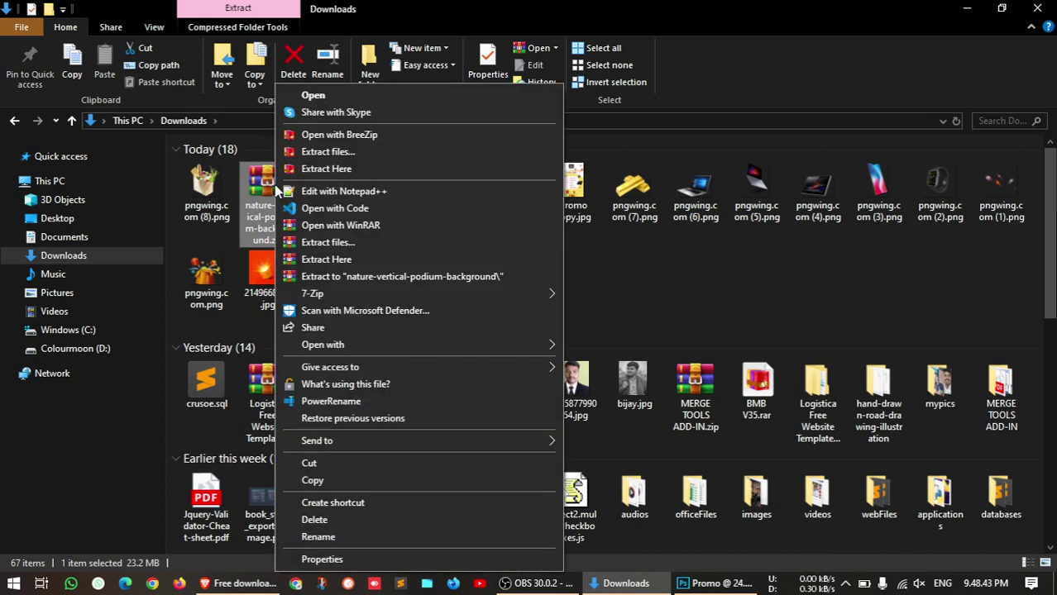
{"action": "left_click", "coordinate": [346, 278]}
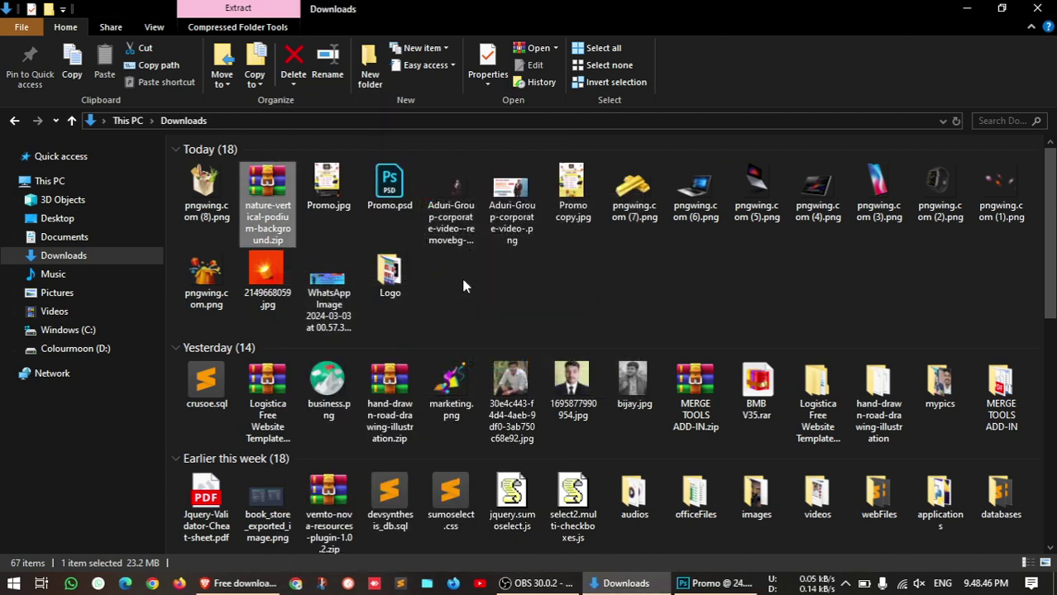
{"action": "left_click", "coordinate": [463, 286]}
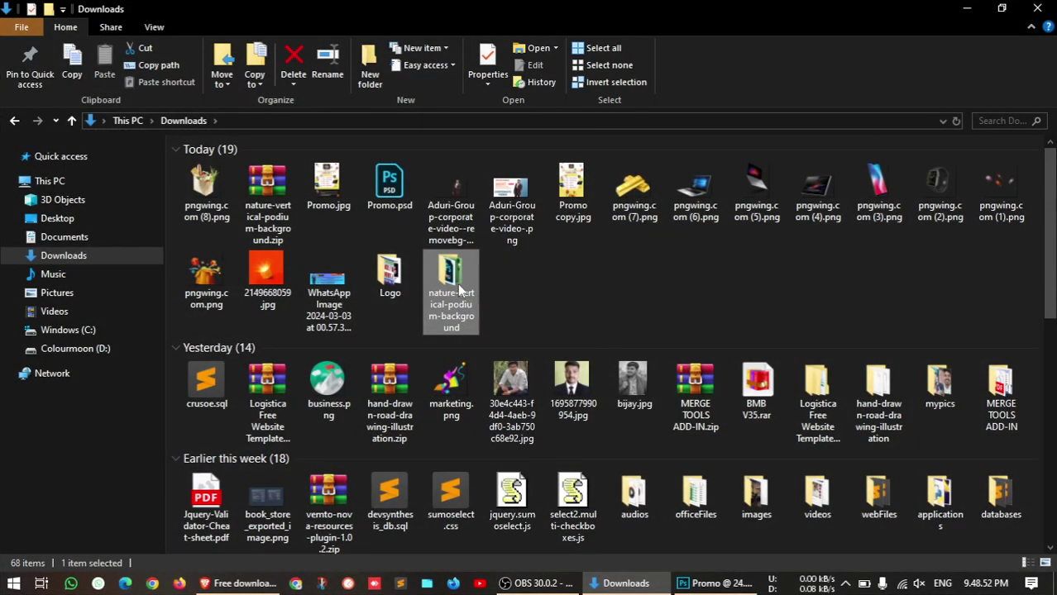
{"action": "double_click", "coordinate": [459, 287]}
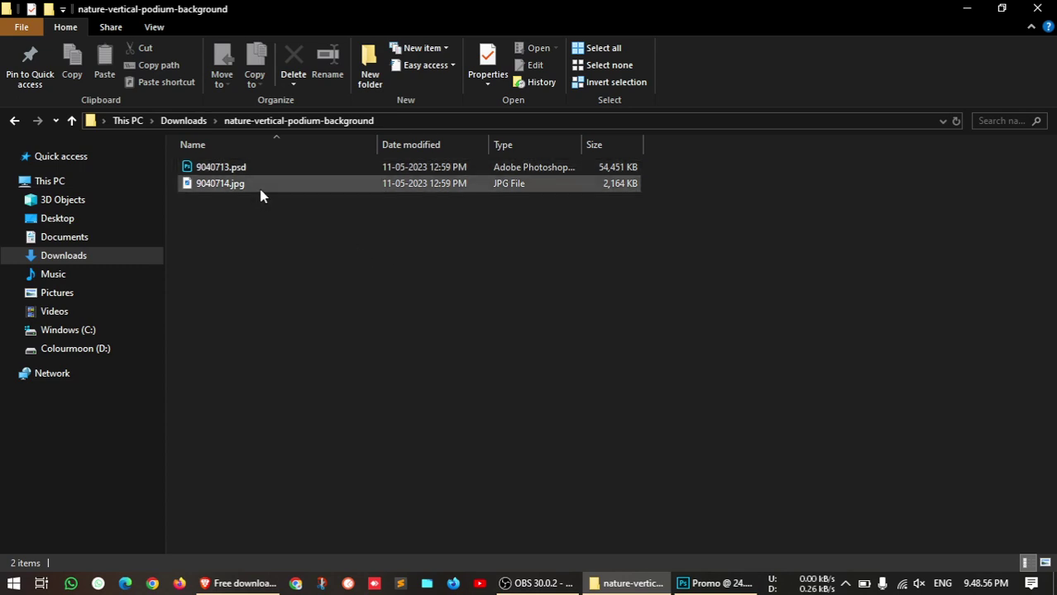
{"action": "mouse_move", "coordinate": [220, 183]}
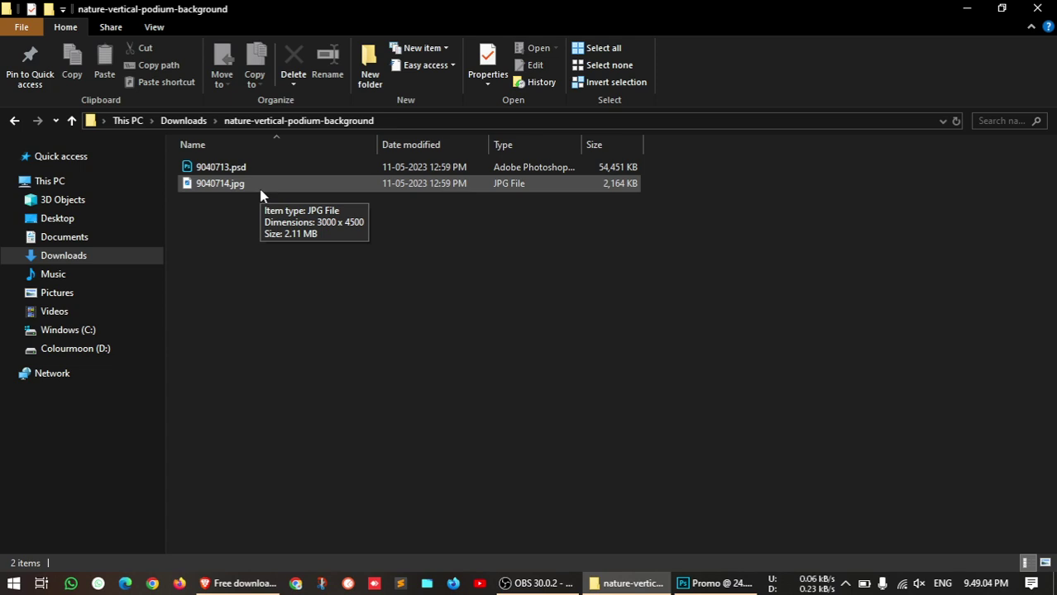
{"action": "left_click", "coordinate": [262, 186]}
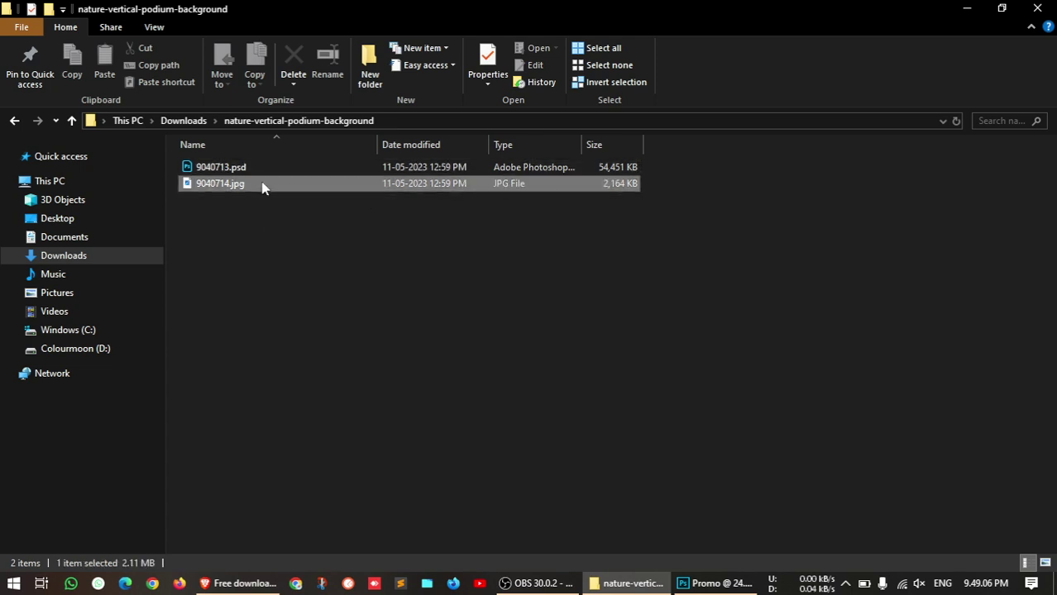
{"action": "double_click", "coordinate": [262, 187]}
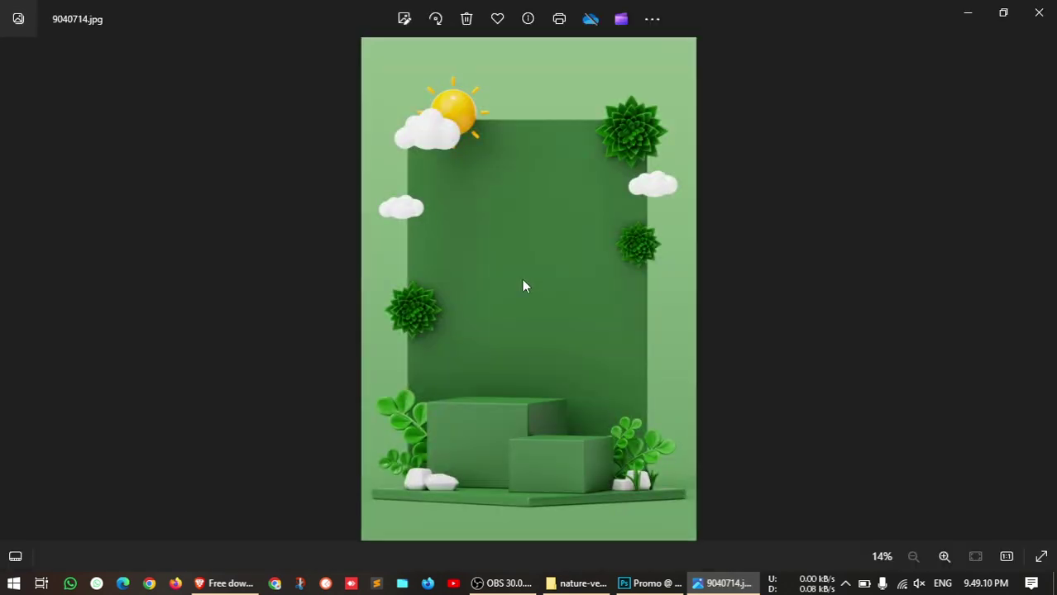
{"action": "scroll", "coordinate": [522, 279], "scroll_direction": "up", "scroll_amount": 2}
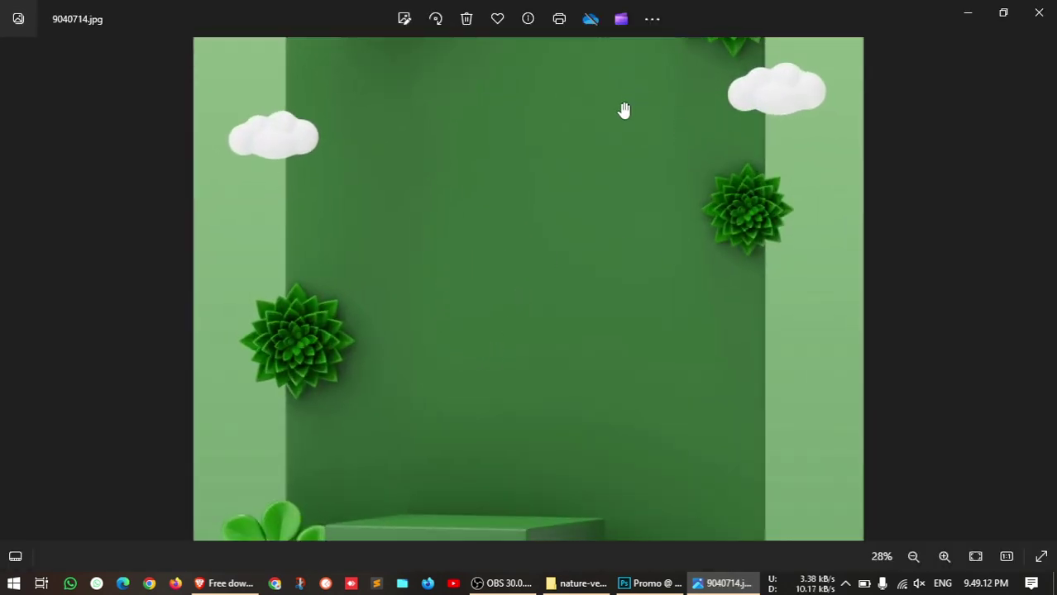
{"action": "left_click_drag", "start_coordinate": [624, 110], "coordinate": [618, 381]}
{"action": "scroll", "coordinate": [459, 329], "scroll_direction": "down", "scroll_amount": 2}
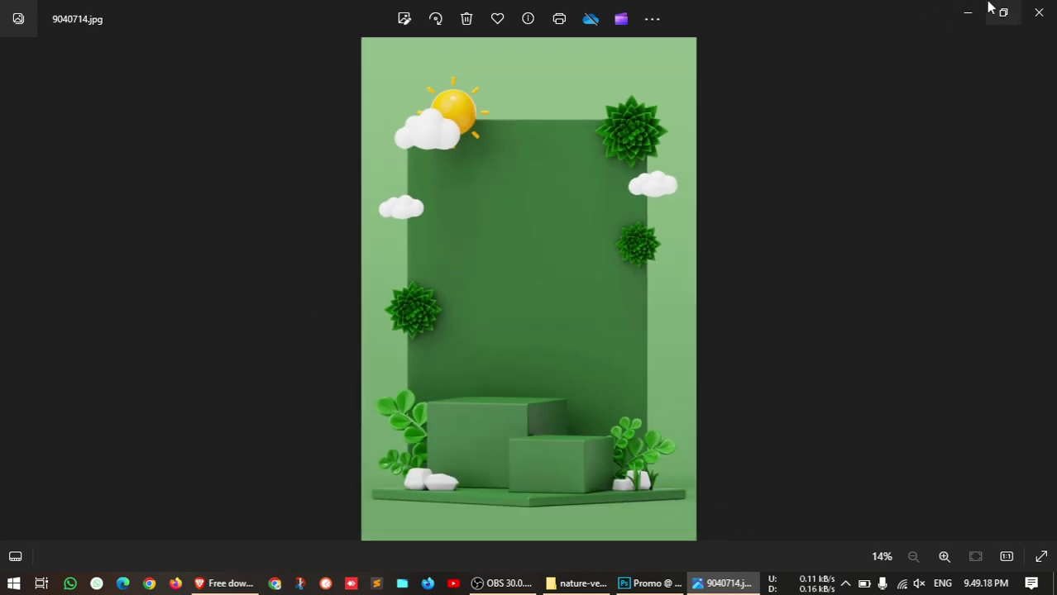
{"action": "left_click", "coordinate": [1039, 12]}
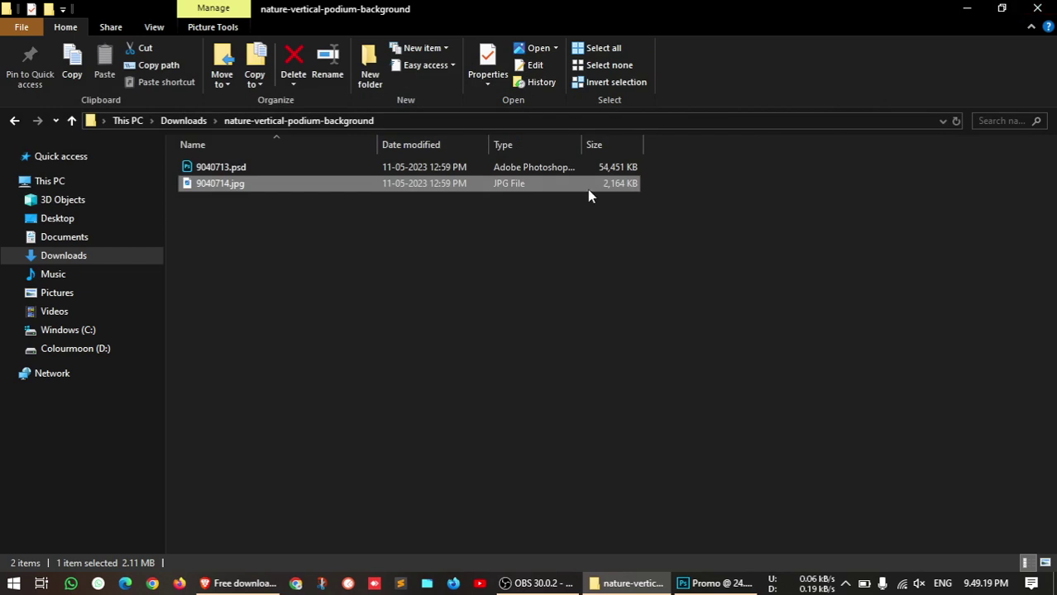
{"action": "left_click", "coordinate": [333, 192]}
- Place 9040714.jpg into the Promo poster and stretch it to the page edges
{"action": "mouse_move", "coordinate": [335, 191]}
{"action": "left_mouse_down"}
{"action": "mouse_move", "coordinate": [716, 586]}
{"action": "mouse_move", "coordinate": [401, 307]}
{"action": "left_mouse_up"}
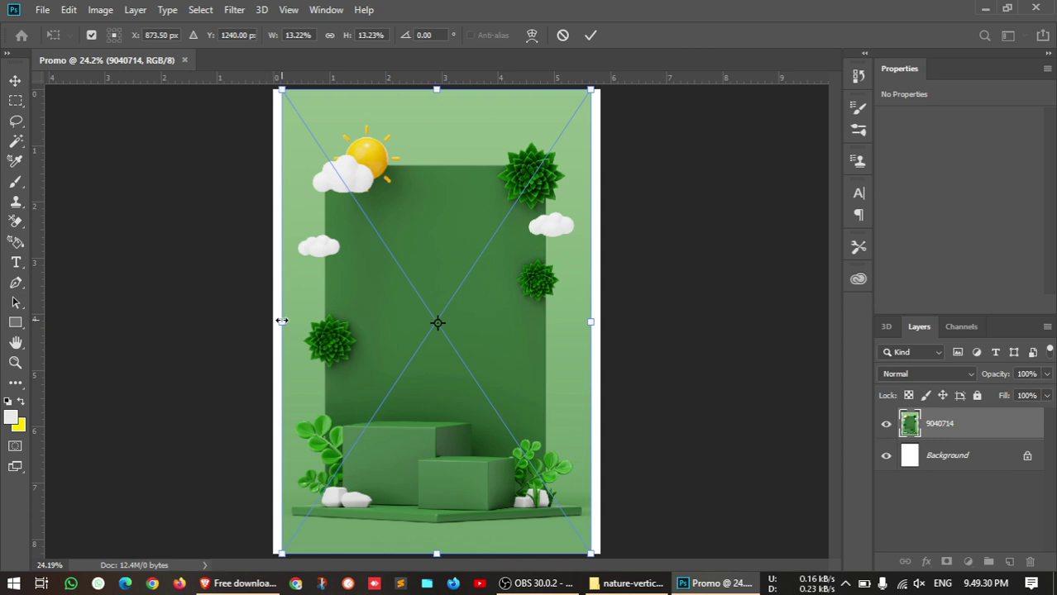
{"action": "left_click_drag", "start_coordinate": [281, 320], "coordinate": [273, 321]}
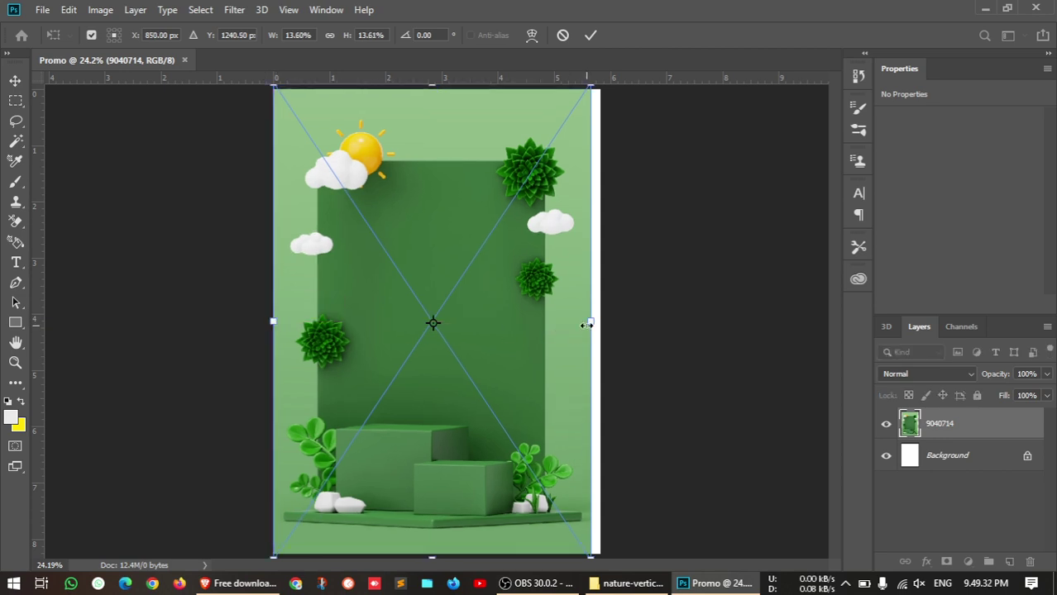
{"action": "left_click_drag", "start_coordinate": [587, 323], "coordinate": [600, 321]}
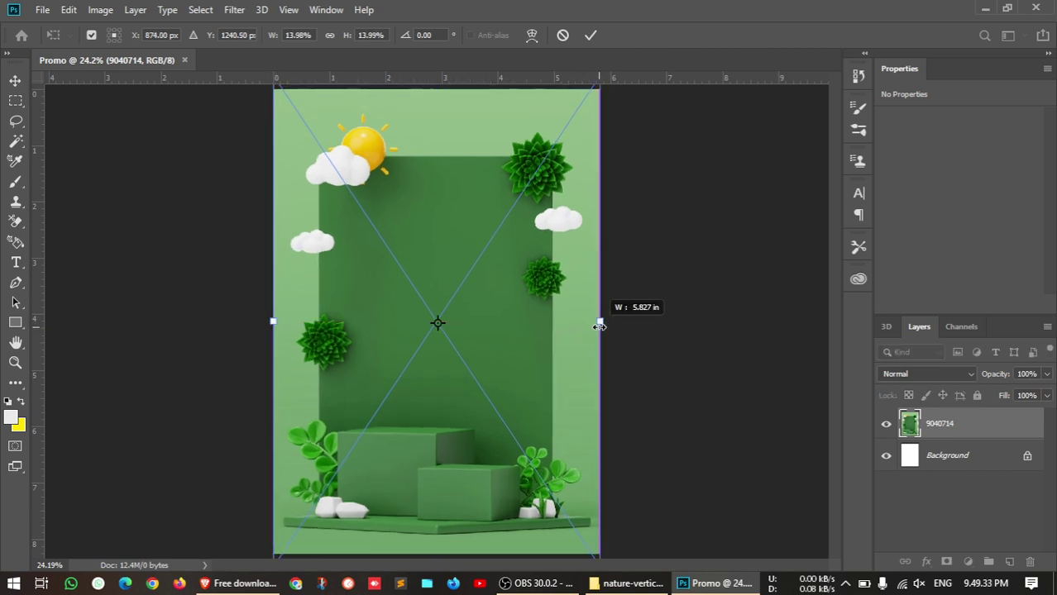
{"action": "left_click", "coordinate": [596, 36]}
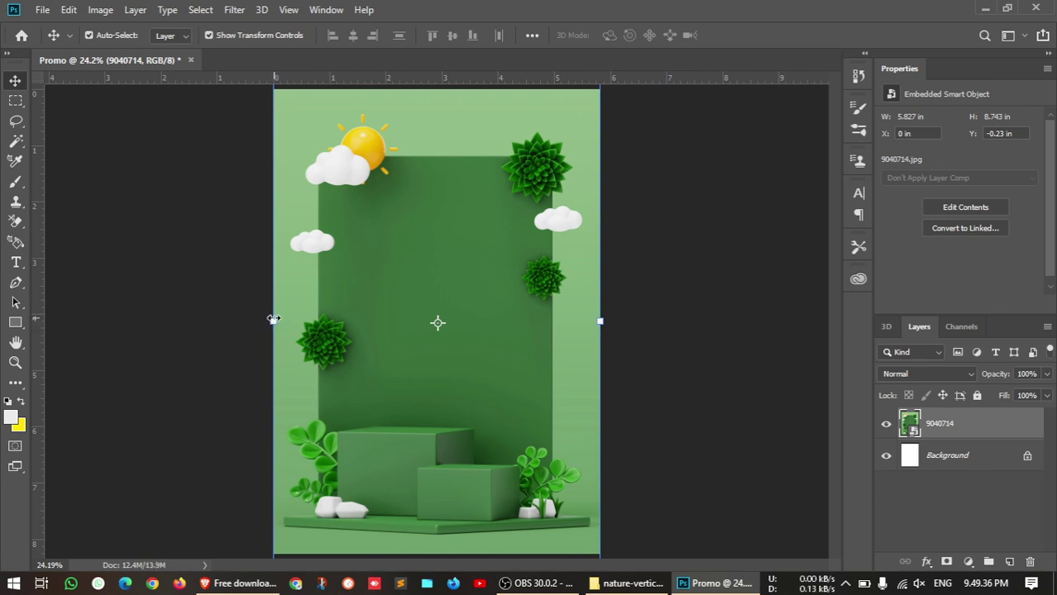
- Enlarge the podium background to about 15.38% so it fills the full poster width
{"action": "left_click_drag", "start_coordinate": [272, 319], "coordinate": [258, 321]}
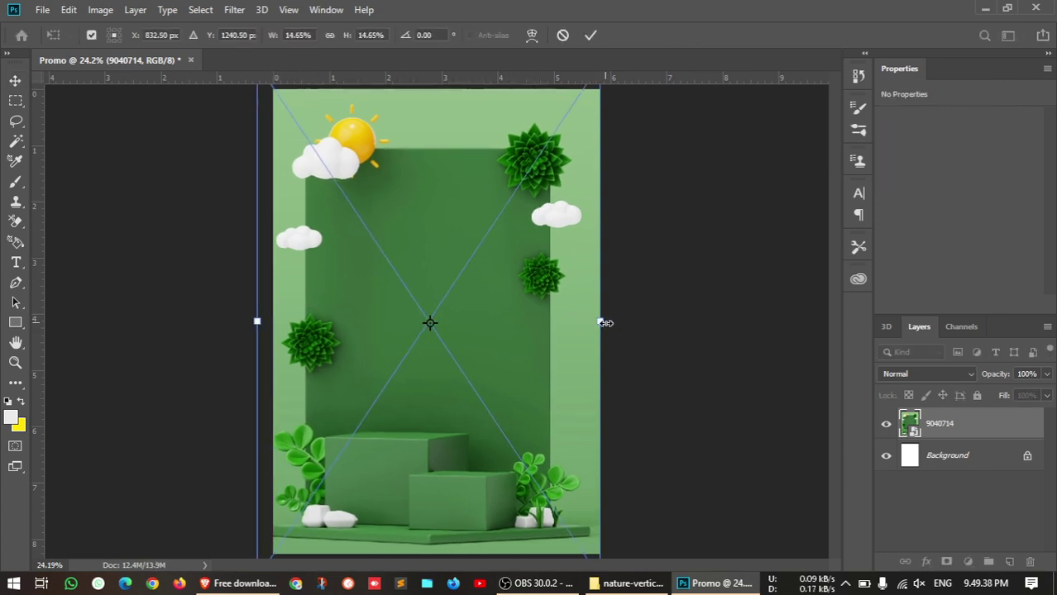
{"action": "left_click_drag", "start_coordinate": [600, 321], "coordinate": [622, 321]}
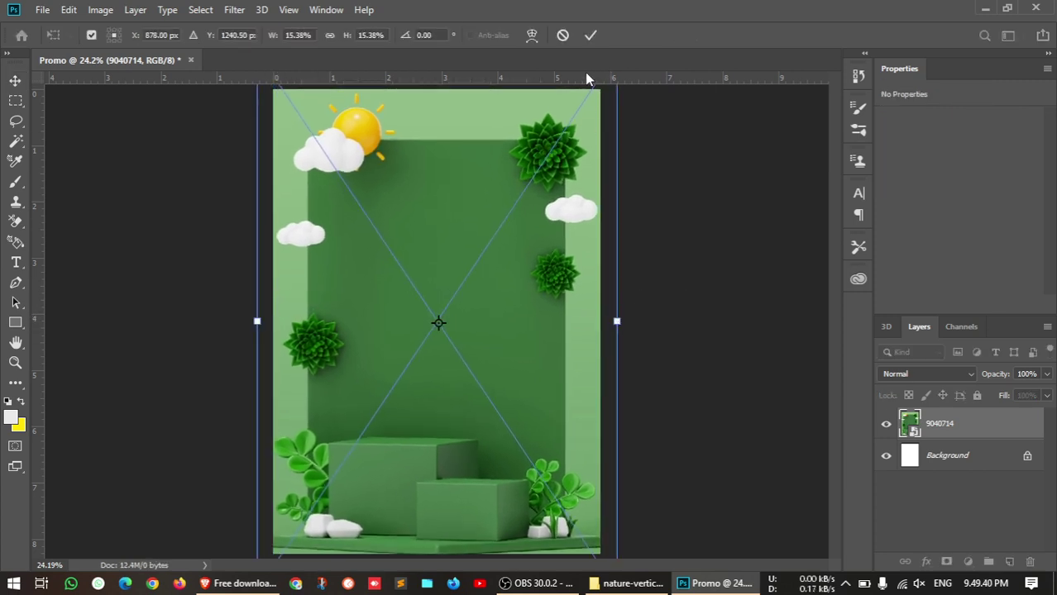
{"action": "left_click", "coordinate": [590, 37]}
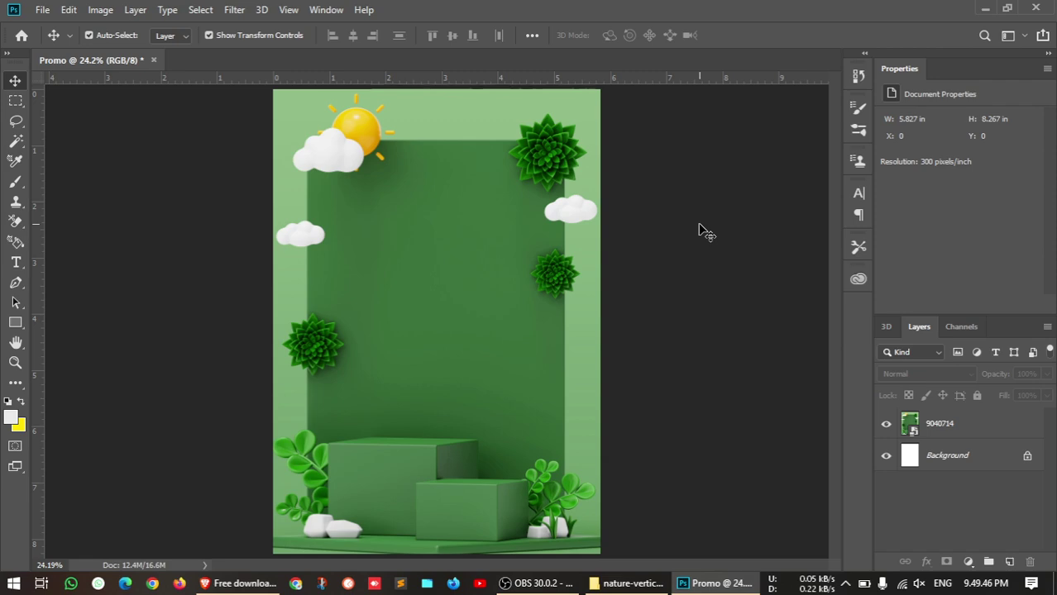
- Bring pngwing.com (8).png from Downloads into the Promo poster
{"action": "left_click", "coordinate": [626, 583]}
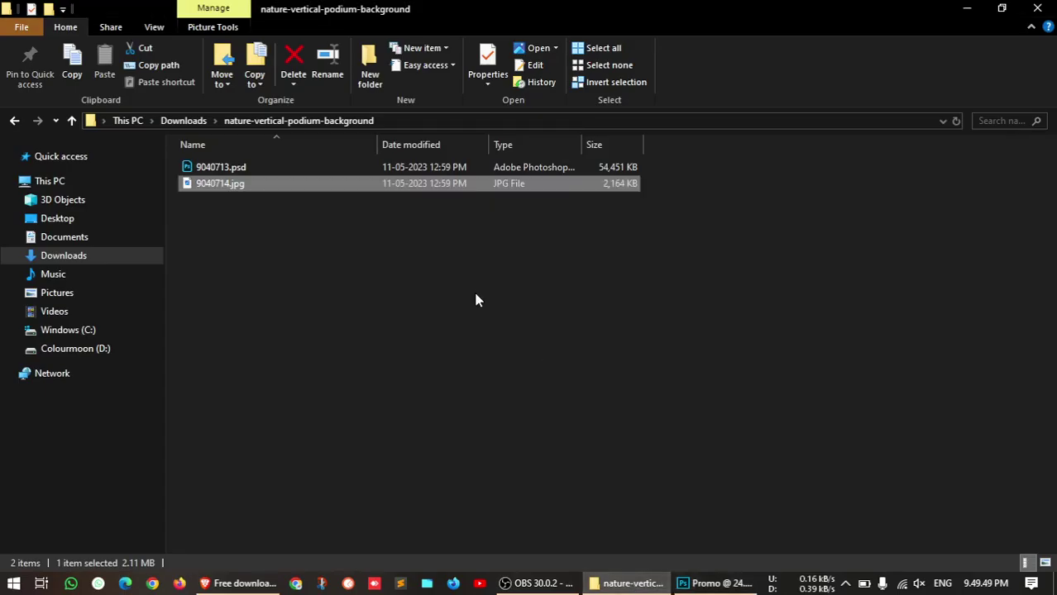
{"action": "left_click", "coordinate": [185, 121]}
{"action": "left_click", "coordinate": [229, 194]}
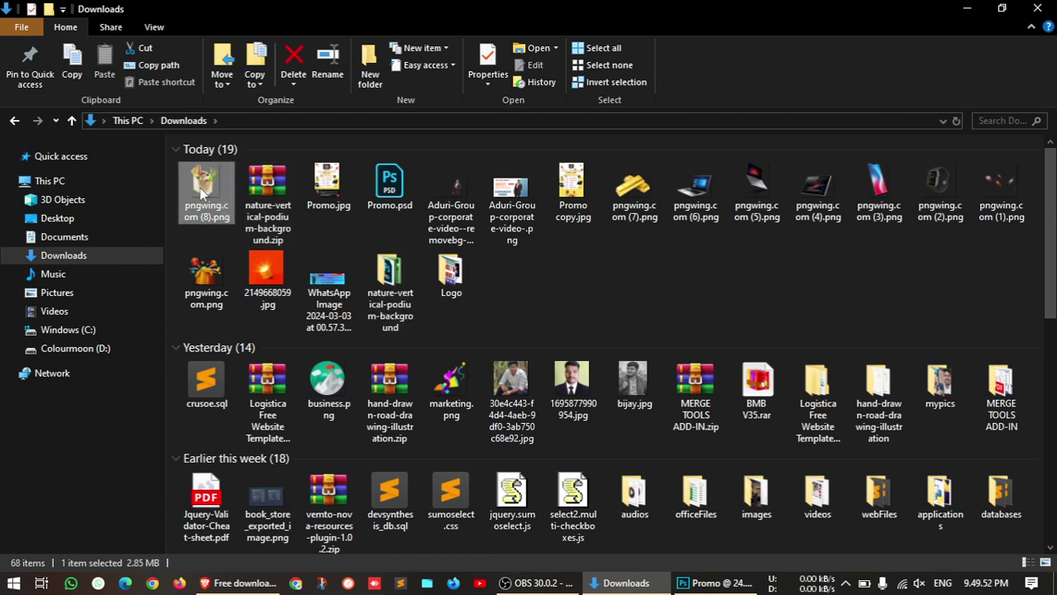
{"action": "mouse_move", "coordinate": [205, 191]}
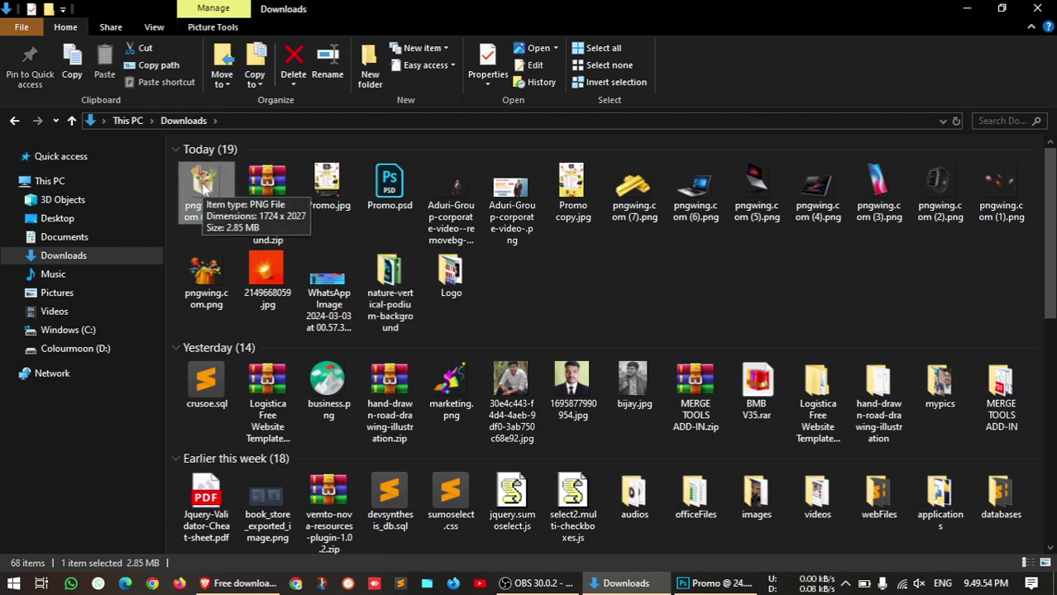
{"action": "mouse_move", "coordinate": [204, 187]}
{"action": "left_mouse_down"}
{"action": "mouse_move", "coordinate": [558, 313]}
{"action": "mouse_move", "coordinate": [438, 231]}
{"action": "left_mouse_up"}
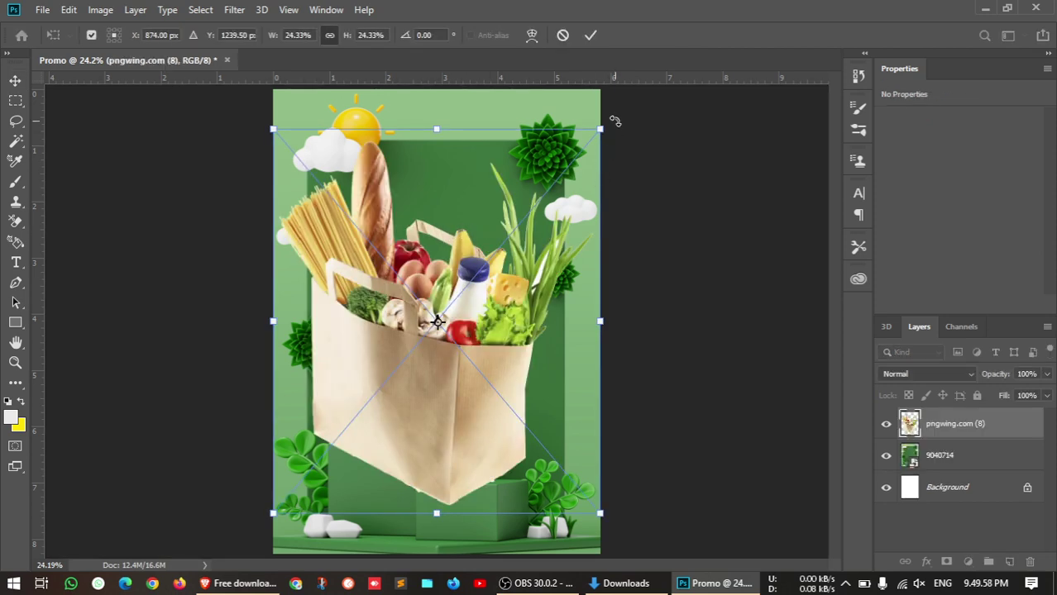
- Scale the grocery bag to about 13.93% and centre it above the podium
{"action": "left_click_drag", "start_coordinate": [600, 130], "coordinate": [449, 306]}
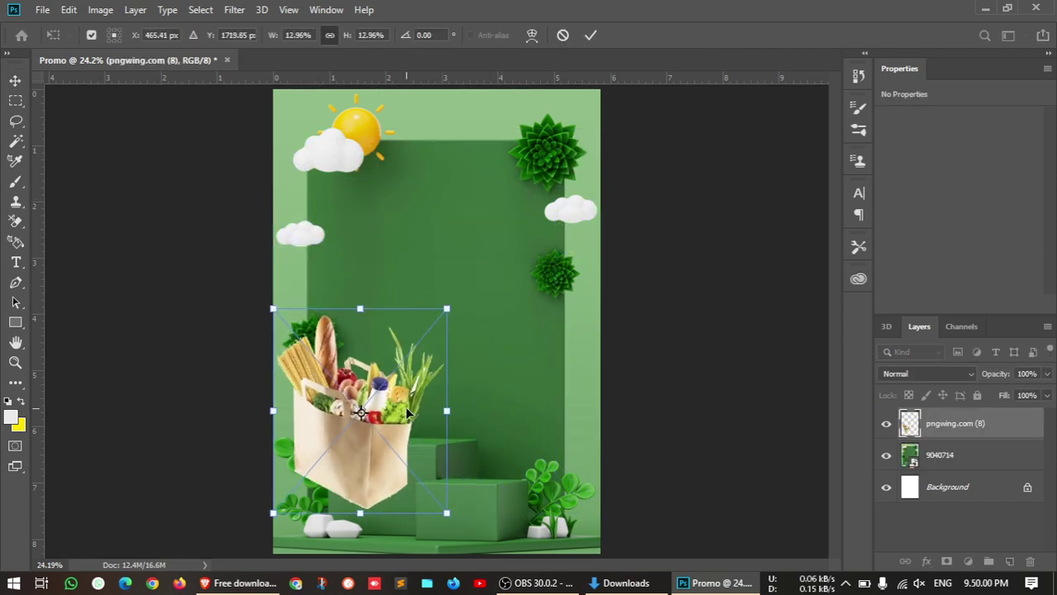
{"action": "mouse_move", "coordinate": [408, 413]}
{"action": "left_mouse_down"}
{"action": "mouse_move", "coordinate": [429, 333]}
{"action": "mouse_move", "coordinate": [466, 355]}
{"action": "left_mouse_up"}
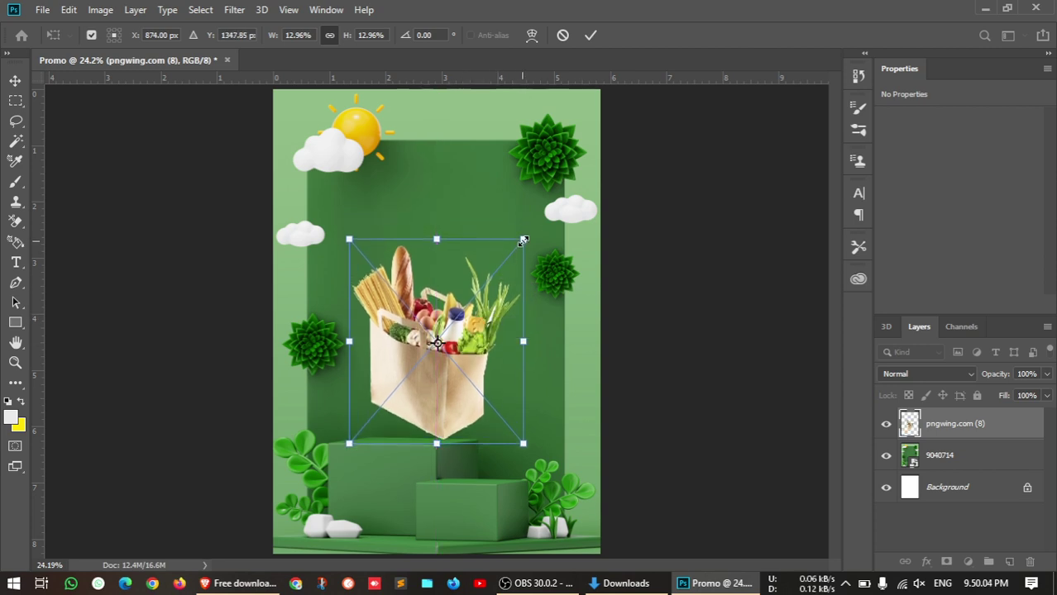
{"action": "left_click_drag", "start_coordinate": [522, 240], "coordinate": [535, 224]}
{"action": "left_click_drag", "start_coordinate": [446, 351], "coordinate": [441, 339]}
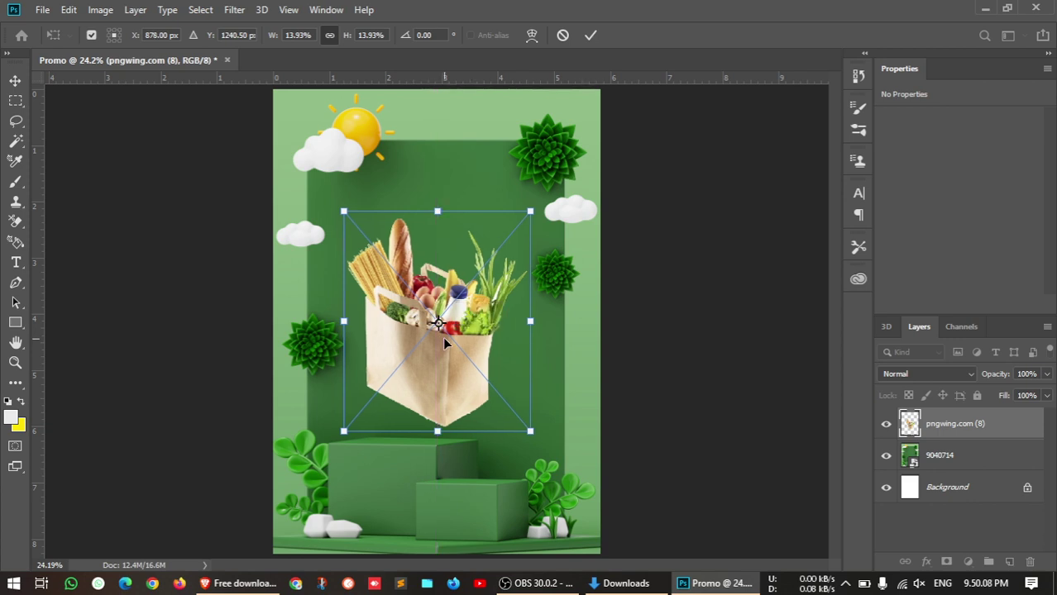
{"action": "left_click", "coordinate": [586, 41]}
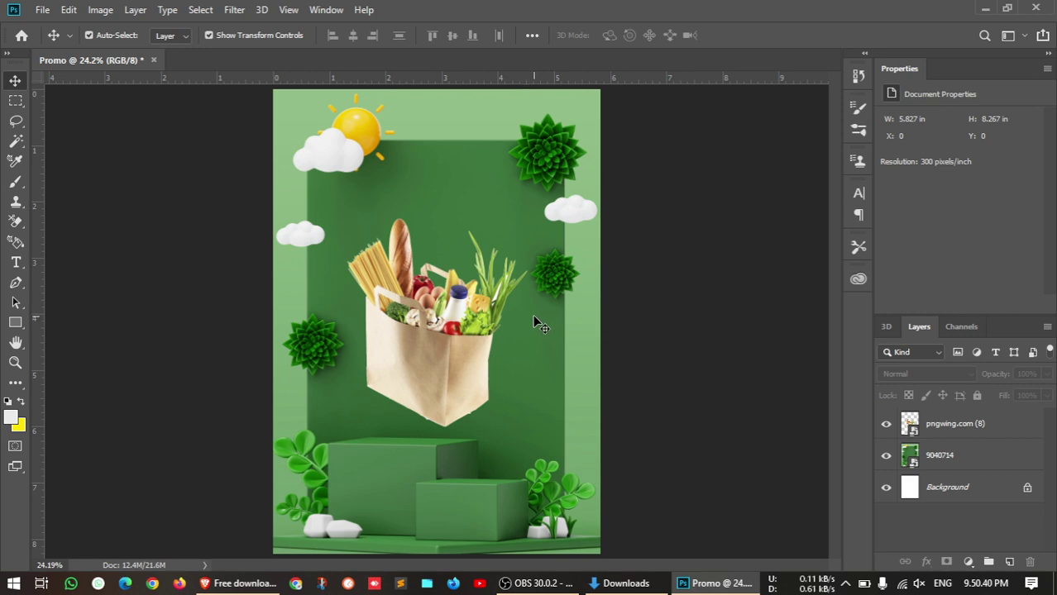
- Set the Ellipse Tool fill to #f5d039, sampled from the sun and lightened
{"action": "right_click", "coordinate": [24, 327]}
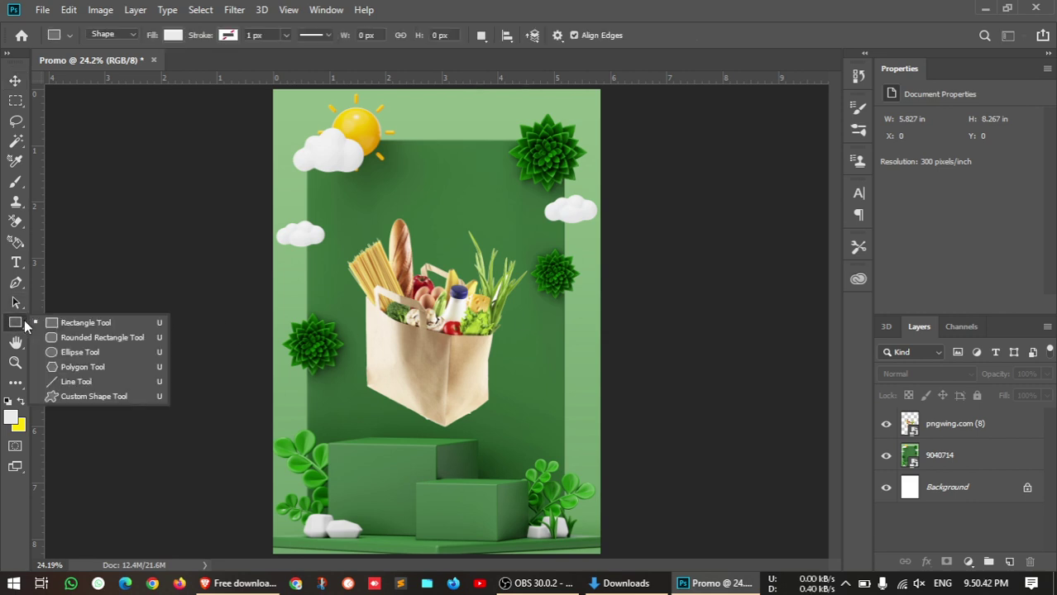
{"action": "left_click", "coordinate": [82, 352]}
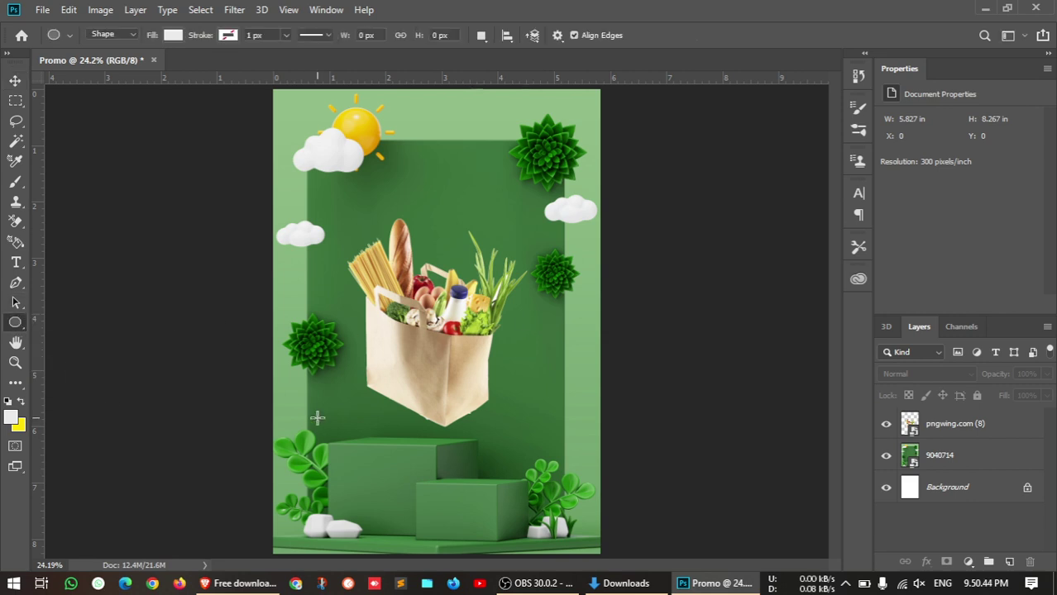
{"action": "left_click", "coordinate": [173, 35]}
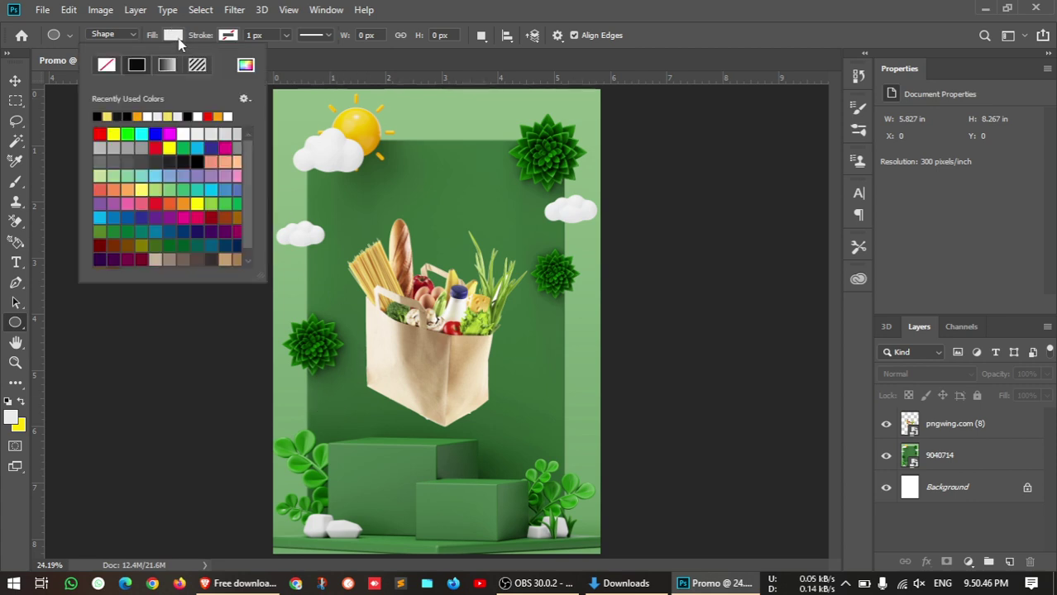
{"action": "left_click", "coordinate": [245, 66]}
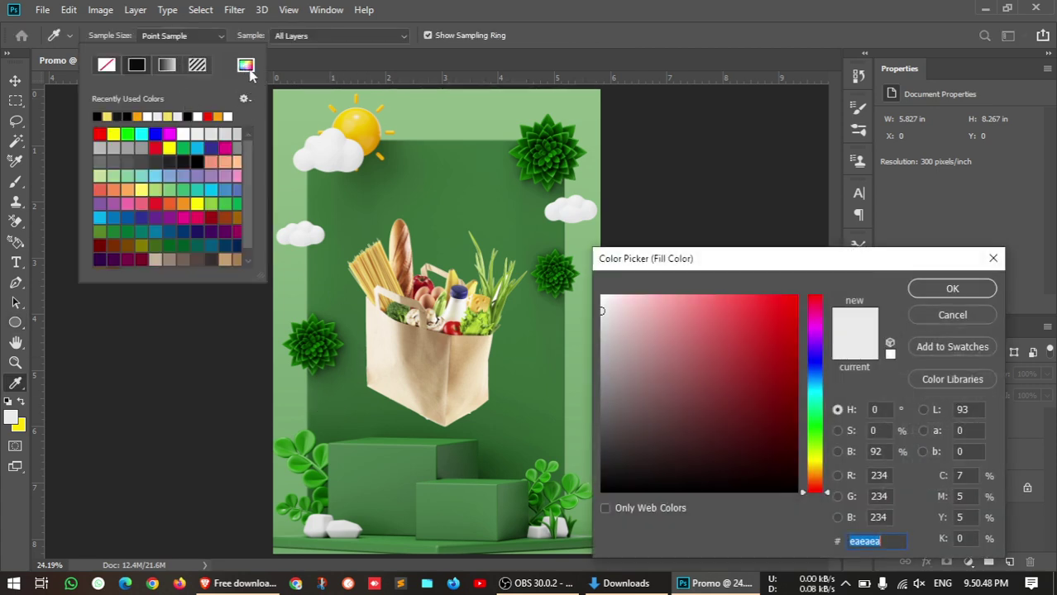
{"action": "left_click", "coordinate": [371, 120]}
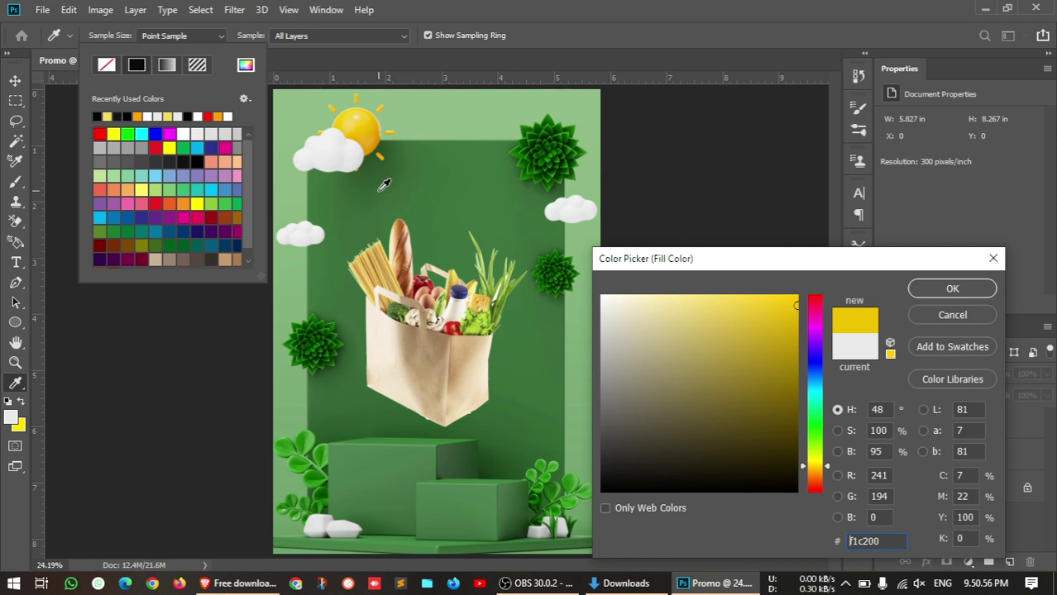
{"action": "left_click", "coordinate": [752, 303]}
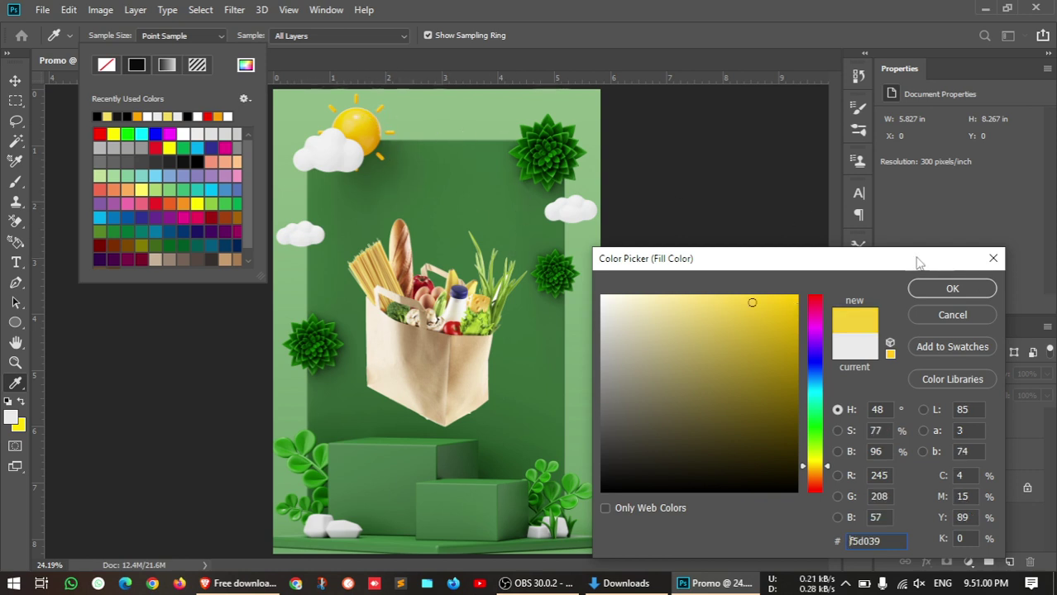
{"action": "left_click", "coordinate": [952, 288]}
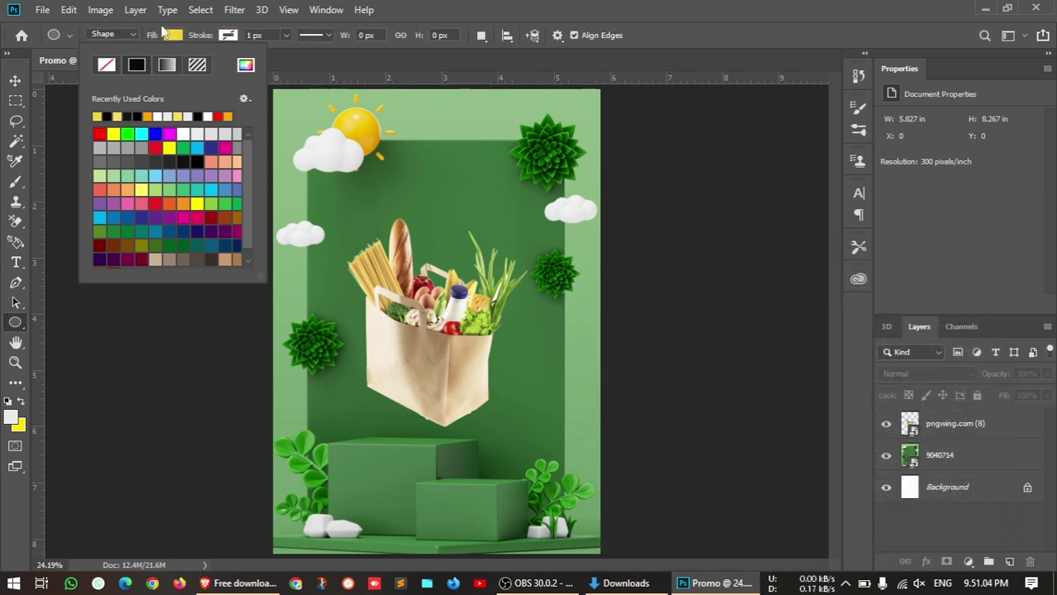
- Draw a 1273 × 1273 px yellow circle over the poster's lower-left corner
{"action": "left_click", "coordinate": [163, 30]}
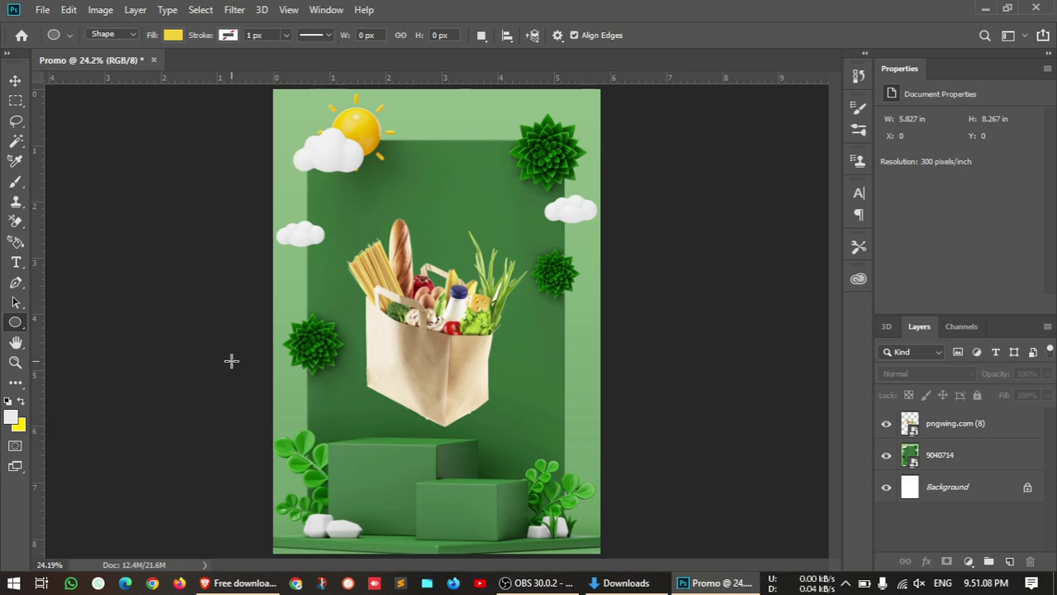
{"action": "left_click_drag", "start_coordinate": [230, 361], "coordinate": [521, 561]}
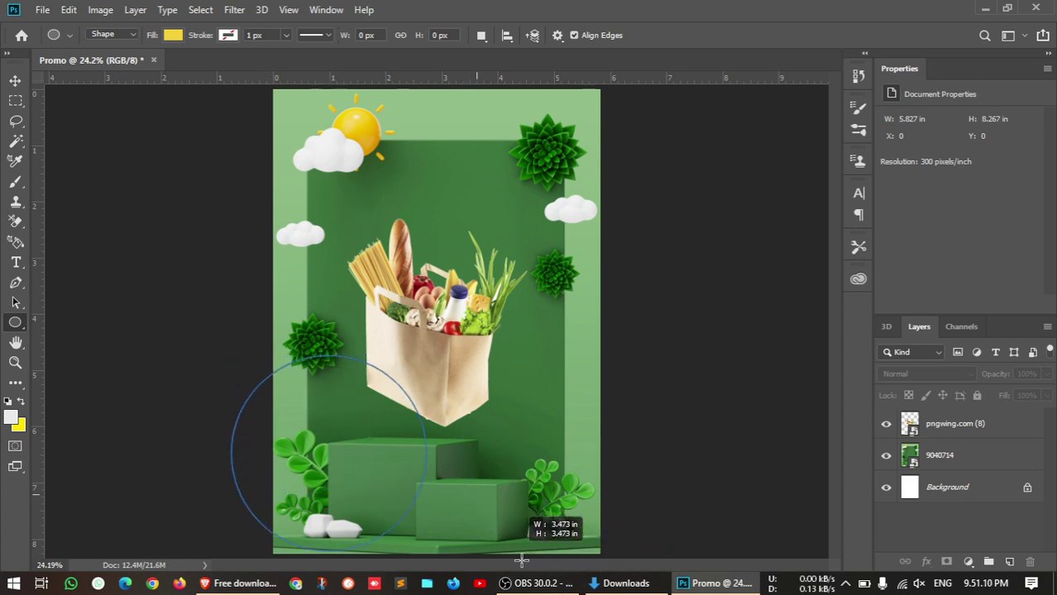
{"action": "left_click_drag", "start_coordinate": [521, 561], "coordinate": [567, 562]}
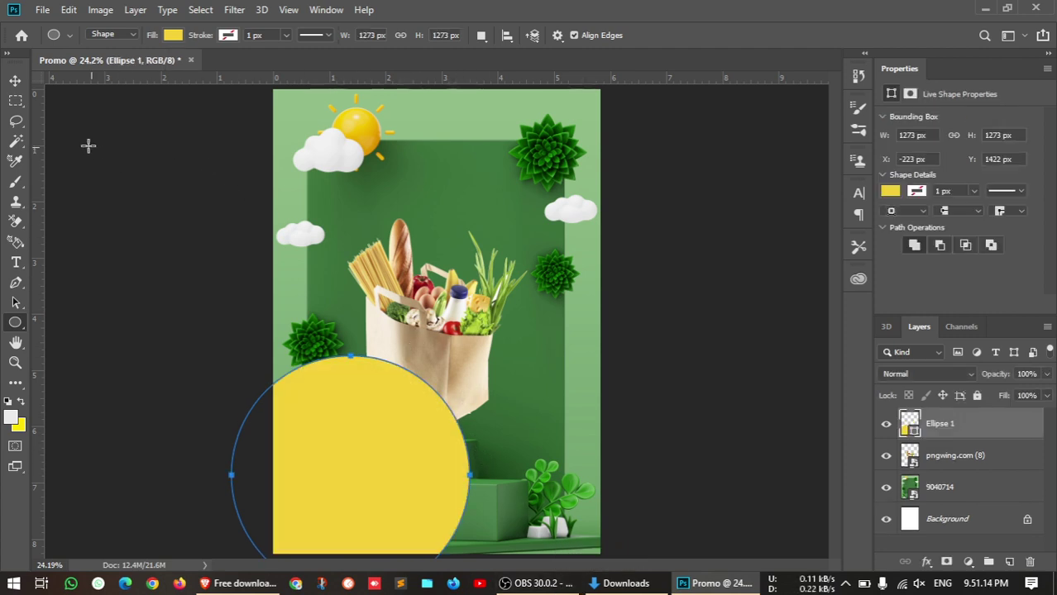
- Scale Ellipse 1 to about 172% and lower it into an arc across the poster bottom
{"action": "left_click", "coordinate": [15, 80]}
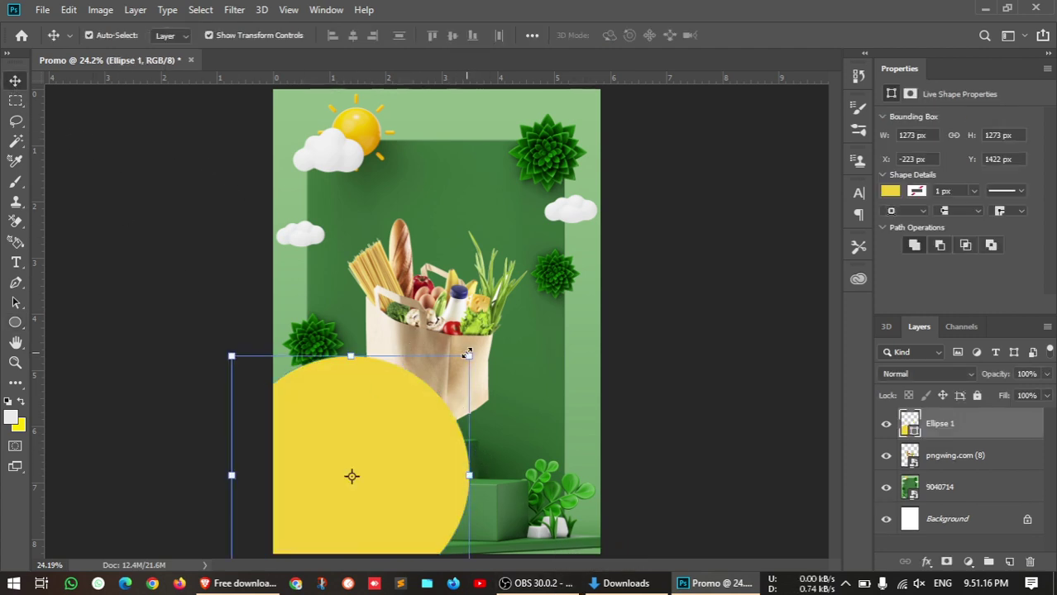
{"action": "left_click_drag", "start_coordinate": [468, 354], "coordinate": [644, 183]}
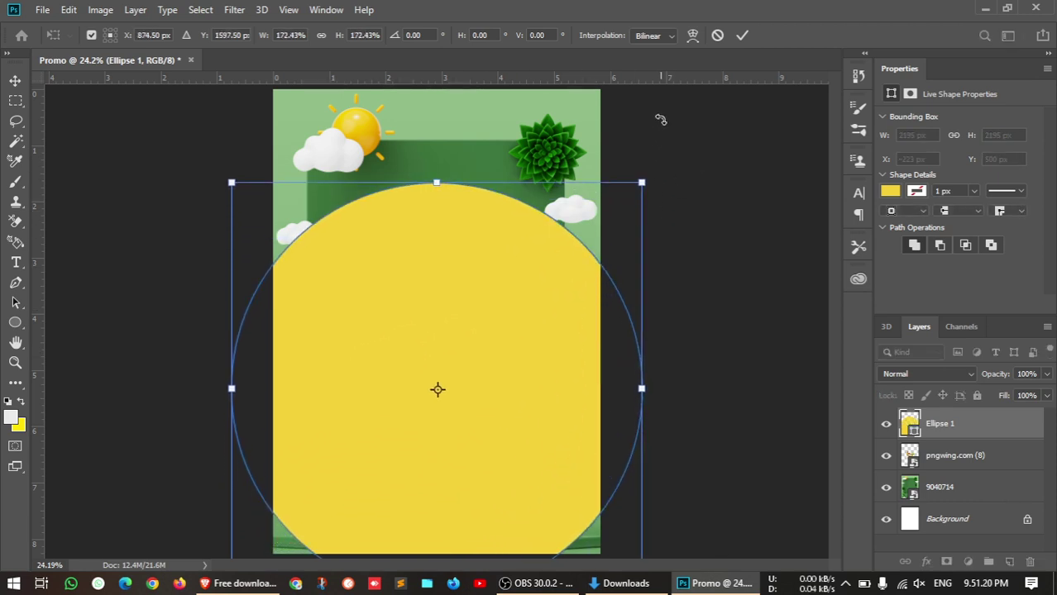
{"action": "left_click", "coordinate": [742, 35]}
{"action": "mouse_move", "coordinate": [521, 253]}
{"action": "left_mouse_down"}
{"action": "mouse_move", "coordinate": [475, 456]}
{"action": "mouse_move", "coordinate": [488, 425]}
{"action": "left_mouse_up"}
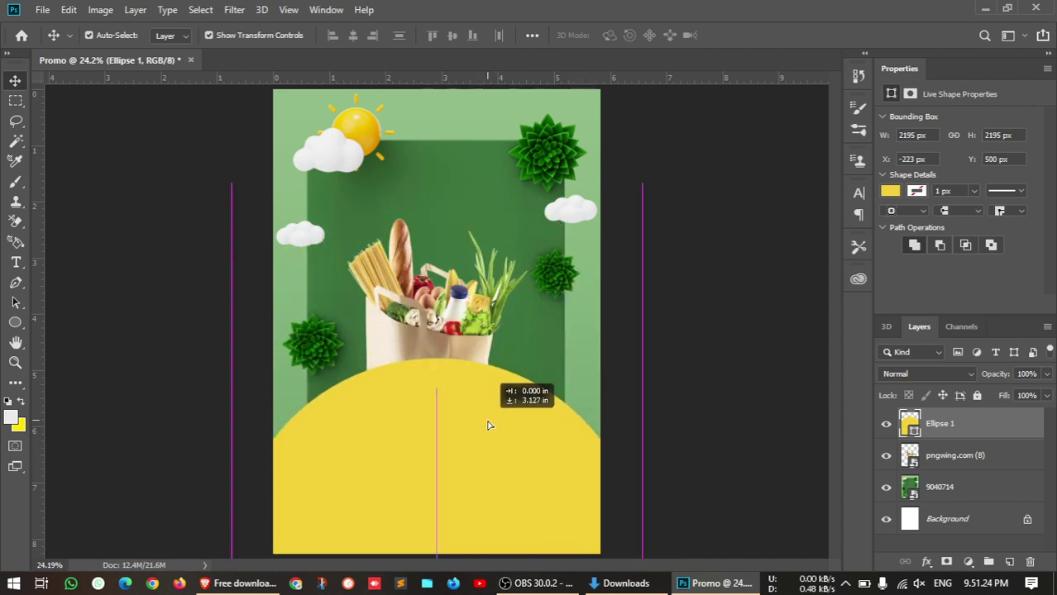
{"action": "left_click_drag", "start_coordinate": [488, 425], "coordinate": [482, 407]}
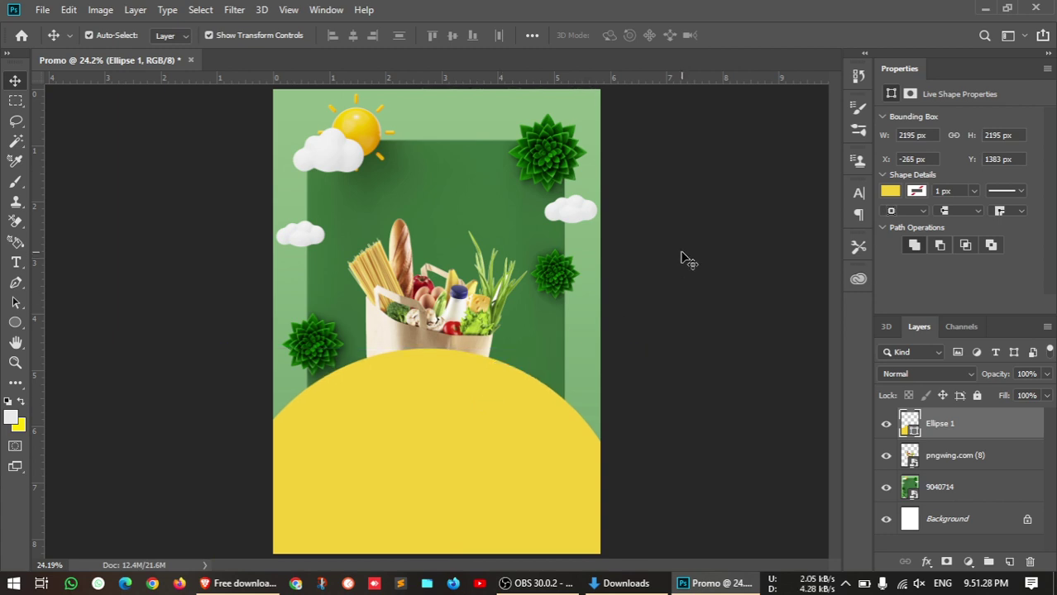
- Stack the pngwing.com (8) bag layer above Ellipse 1 and nudge it into place
{"action": "left_click_drag", "start_coordinate": [459, 329], "coordinate": [467, 329]}
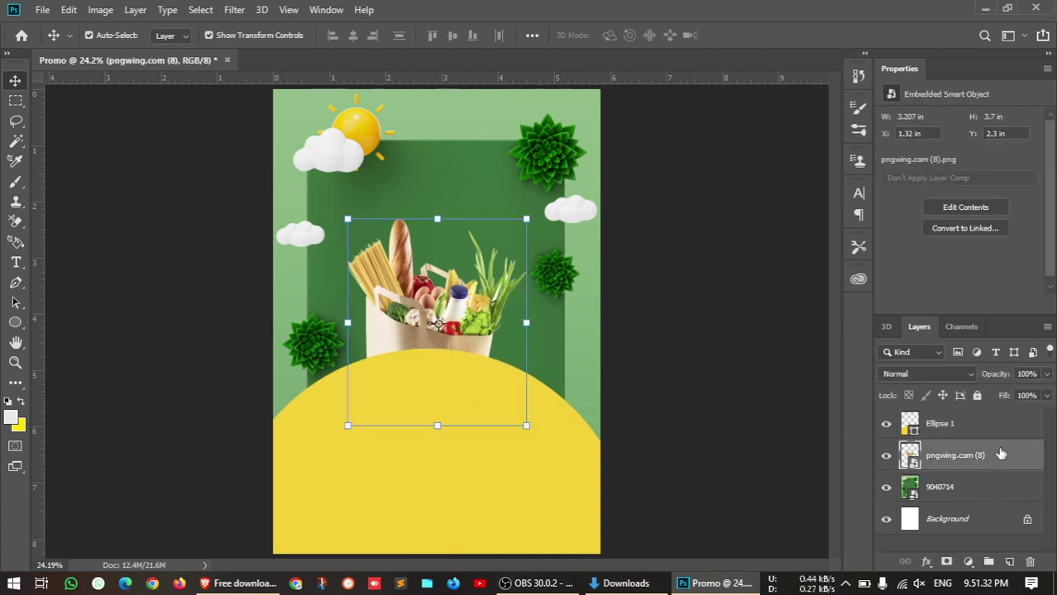
{"action": "left_click_drag", "start_coordinate": [1001, 455], "coordinate": [999, 416]}
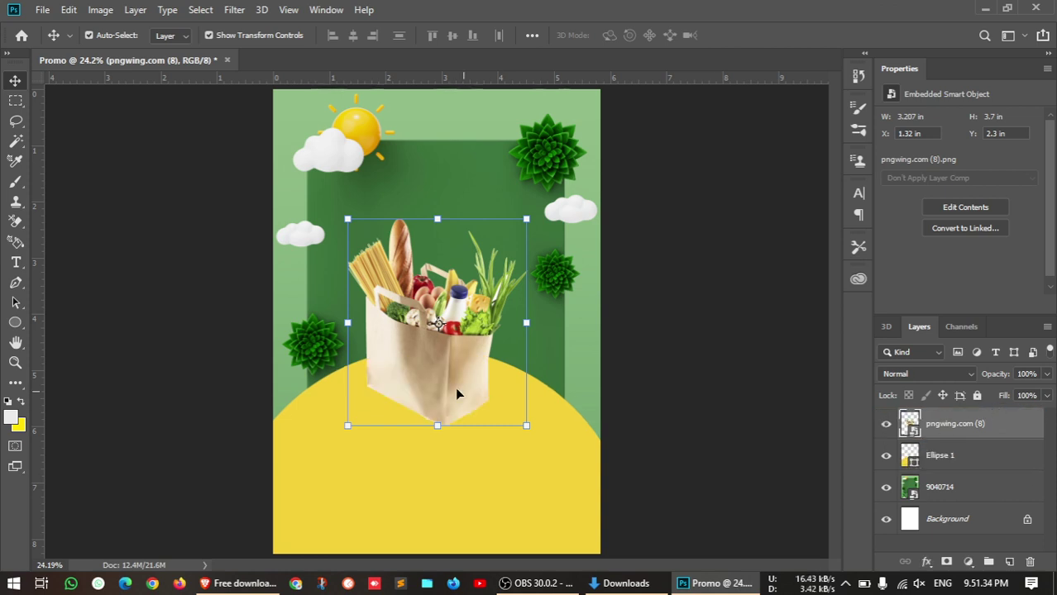
{"action": "mouse_move", "coordinate": [457, 394]}
{"action": "left_mouse_down"}
{"action": "mouse_move", "coordinate": [440, 387]}
{"action": "mouse_move", "coordinate": [453, 361]}
{"action": "left_mouse_up"}
{"action": "left_click", "coordinate": [717, 279]}
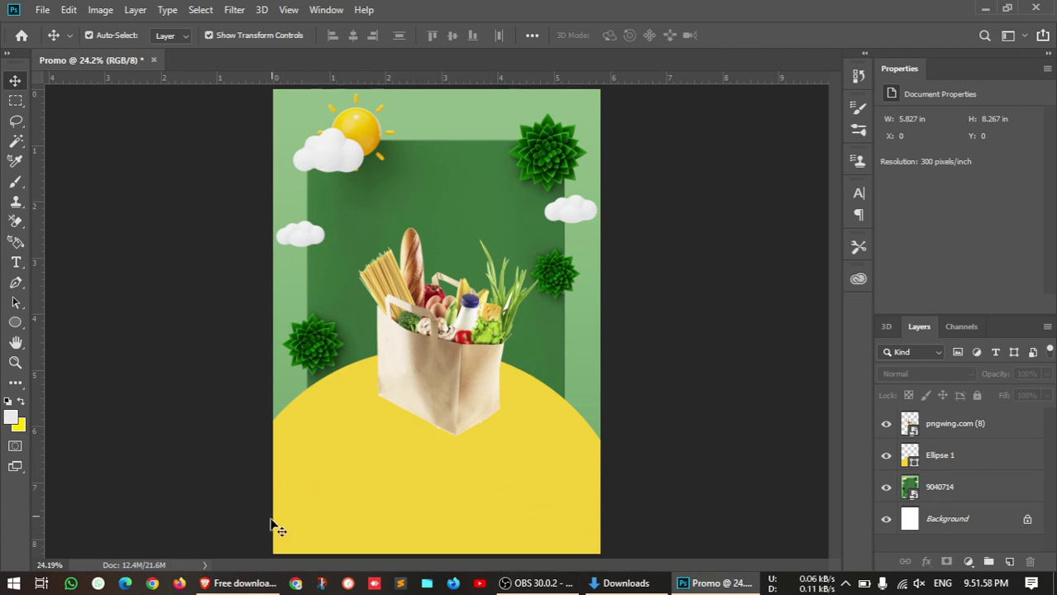
- Close the bag download page and search PNGWing for '50%' images
{"action": "left_click", "coordinate": [240, 584]}
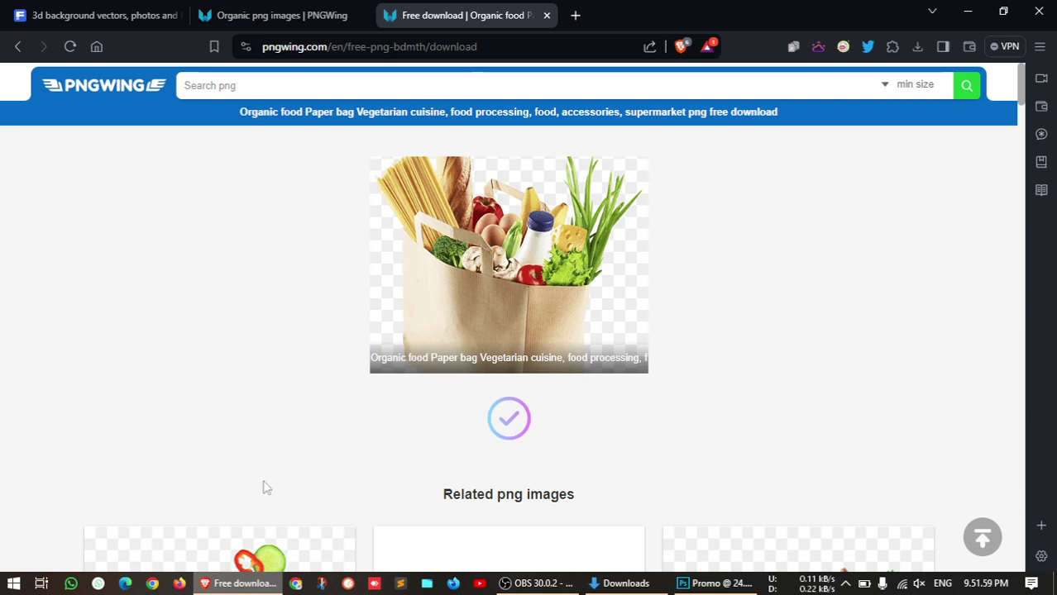
{"action": "left_click", "coordinate": [547, 16]}
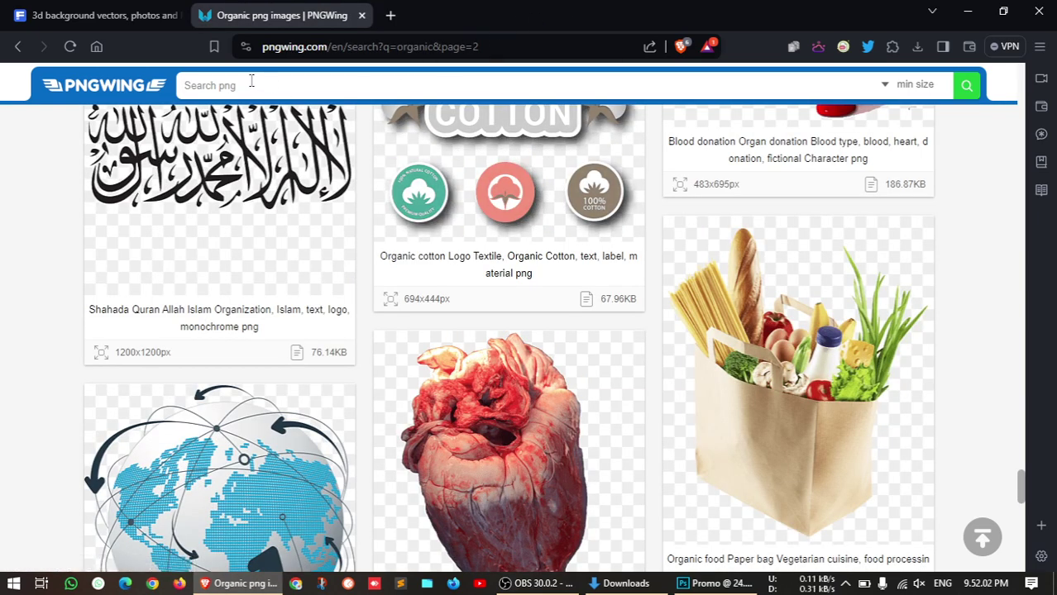
{"action": "type", "text": "50"}
{"action": "key", "text": "Return"}
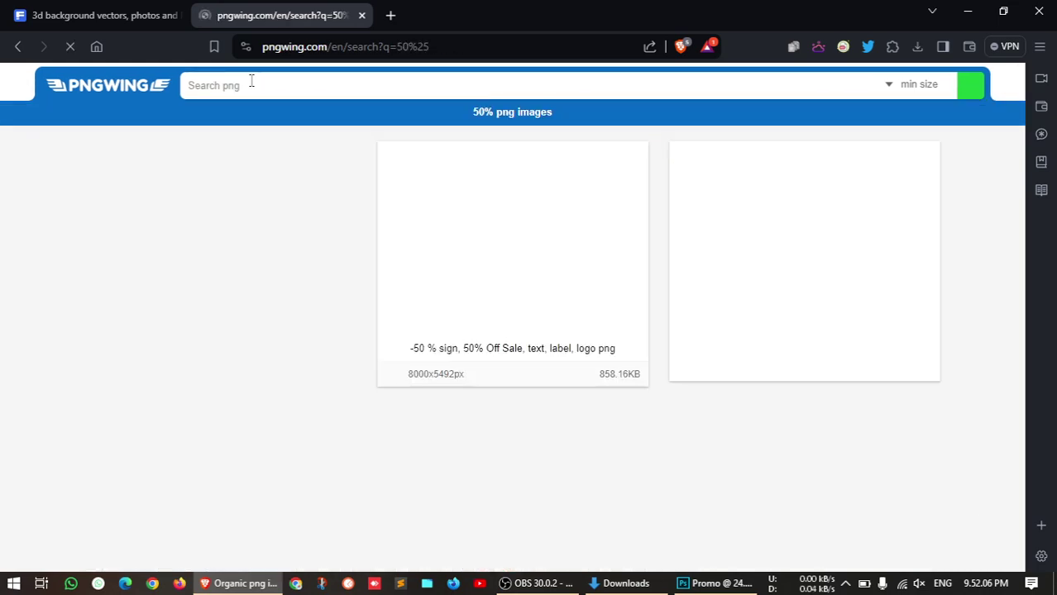
- Browse the 50% results and open the red 50% OFF tag image's detail page
{"action": "scroll", "coordinate": [560, 227], "scroll_direction": "down", "scroll_amount": 1}
{"action": "scroll", "coordinate": [561, 228], "scroll_direction": "down", "scroll_amount": 2}
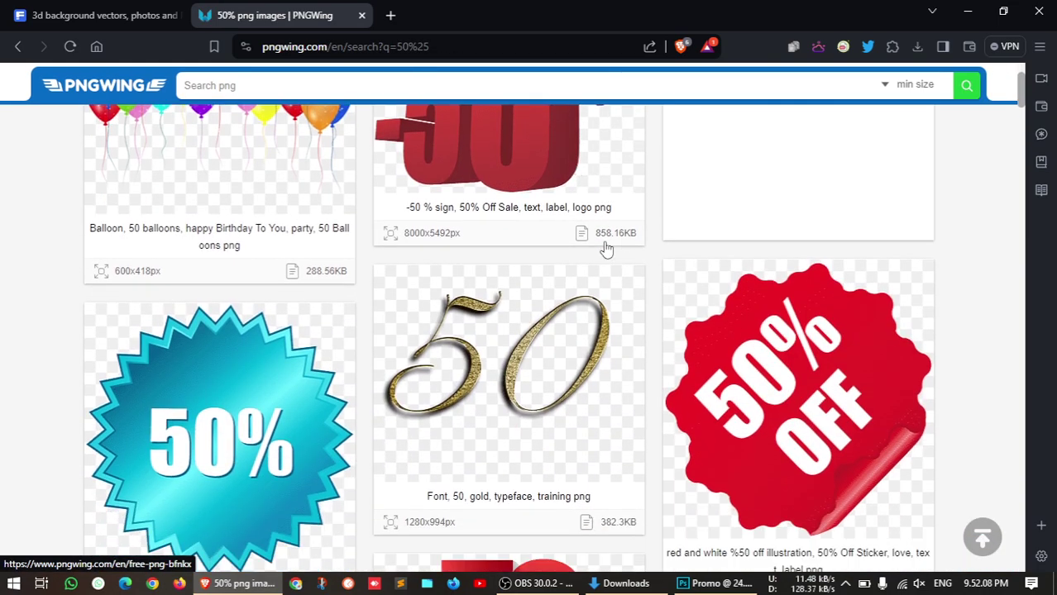
{"action": "scroll", "coordinate": [604, 245], "scroll_direction": "down", "scroll_amount": 1}
{"action": "scroll", "coordinate": [606, 247], "scroll_direction": "down", "scroll_amount": 1}
{"action": "scroll", "coordinate": [607, 245], "scroll_direction": "down", "scroll_amount": 2}
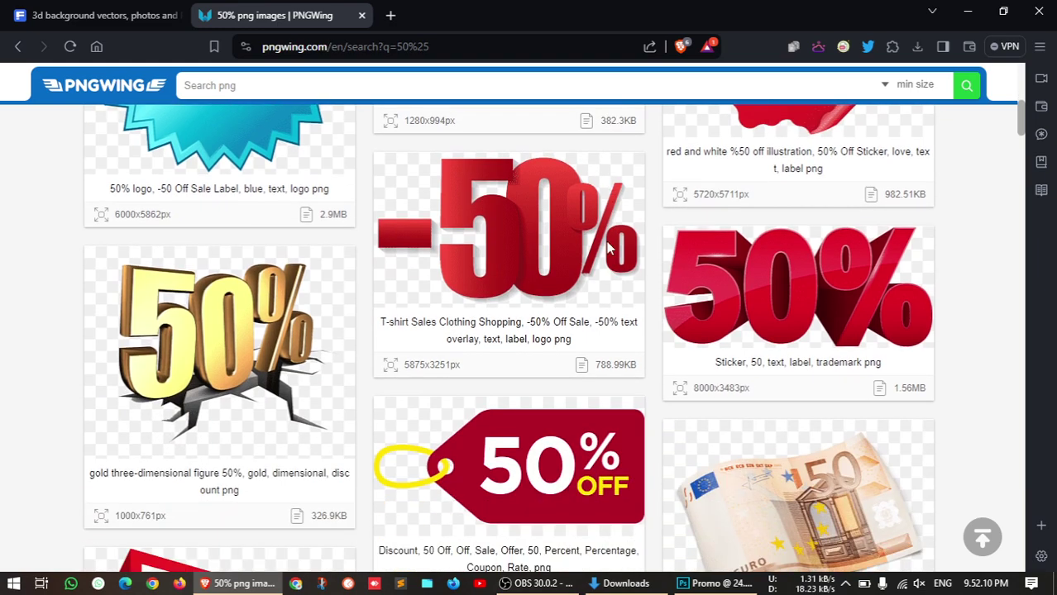
{"action": "scroll", "coordinate": [607, 242], "scroll_direction": "down", "scroll_amount": 2}
{"action": "scroll", "coordinate": [607, 242], "scroll_direction": "down", "scroll_amount": 3}
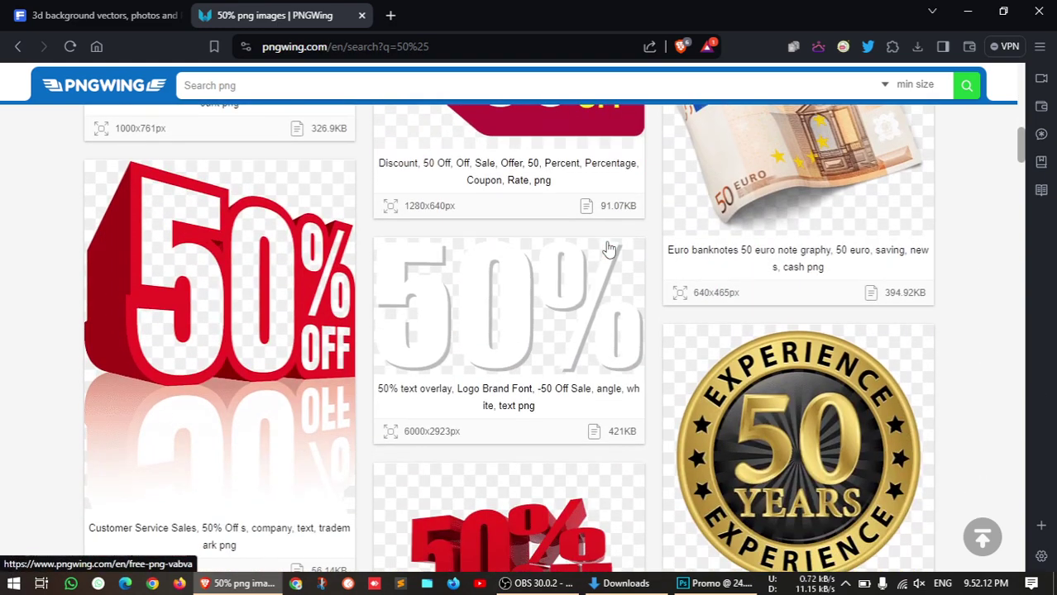
{"action": "scroll", "coordinate": [607, 244], "scroll_direction": "down", "scroll_amount": 2}
{"action": "scroll", "coordinate": [608, 246], "scroll_direction": "down", "scroll_amount": 1}
{"action": "scroll", "coordinate": [608, 248], "scroll_direction": "down", "scroll_amount": 1}
{"action": "scroll", "coordinate": [608, 248], "scroll_direction": "down", "scroll_amount": 2}
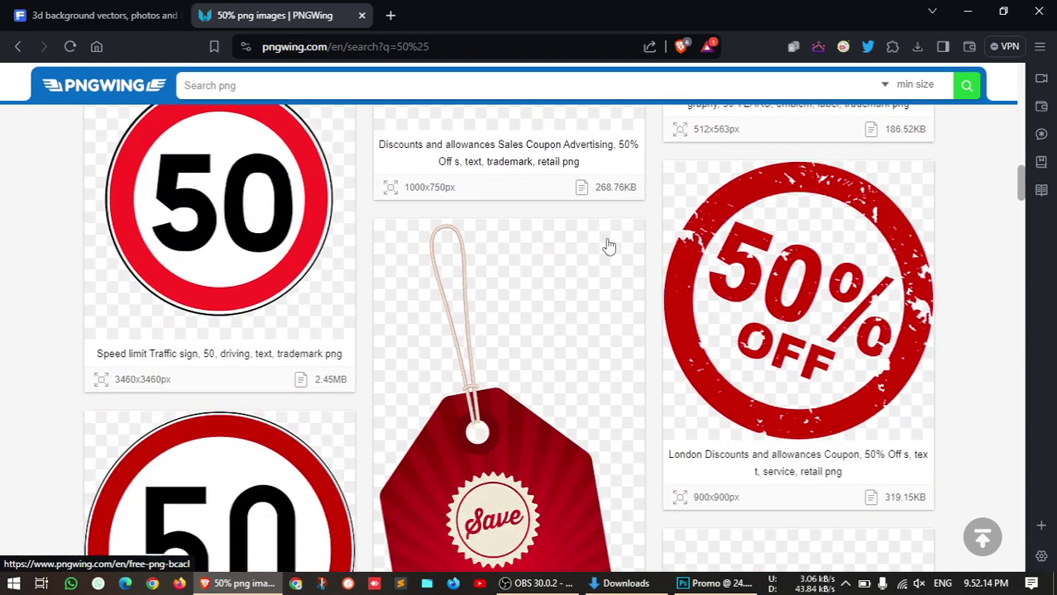
{"action": "scroll", "coordinate": [608, 247], "scroll_direction": "down", "scroll_amount": 2}
{"action": "scroll", "coordinate": [608, 244], "scroll_direction": "down", "scroll_amount": 2}
{"action": "scroll", "coordinate": [608, 245], "scroll_direction": "down", "scroll_amount": 2}
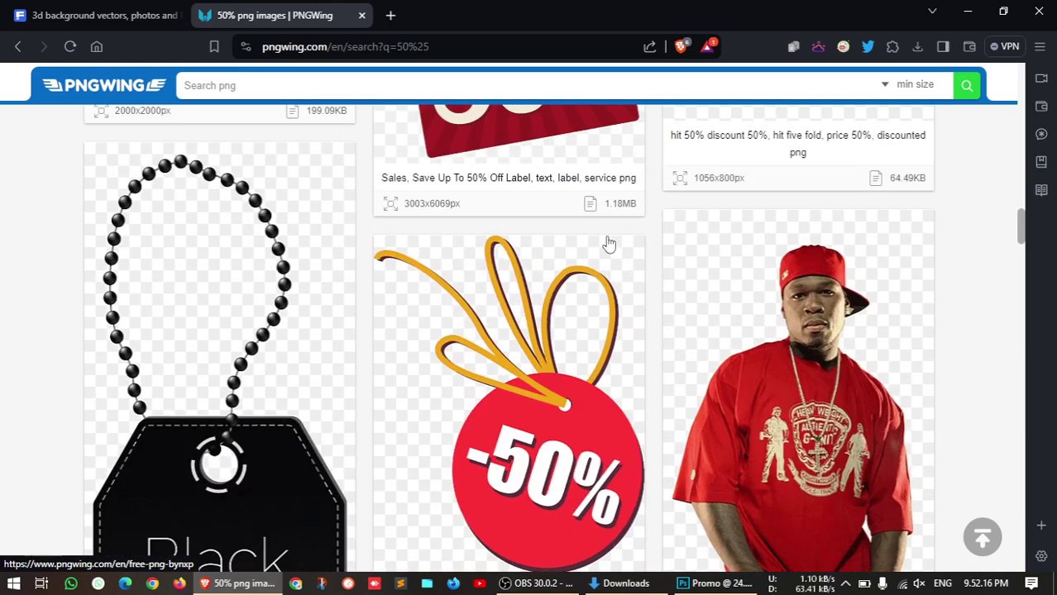
{"action": "scroll", "coordinate": [608, 243], "scroll_direction": "down", "scroll_amount": 2}
{"action": "scroll", "coordinate": [608, 243], "scroll_direction": "down", "scroll_amount": 1}
{"action": "scroll", "coordinate": [608, 242], "scroll_direction": "down", "scroll_amount": 2}
{"action": "scroll", "coordinate": [608, 242], "scroll_direction": "down", "scroll_amount": 1}
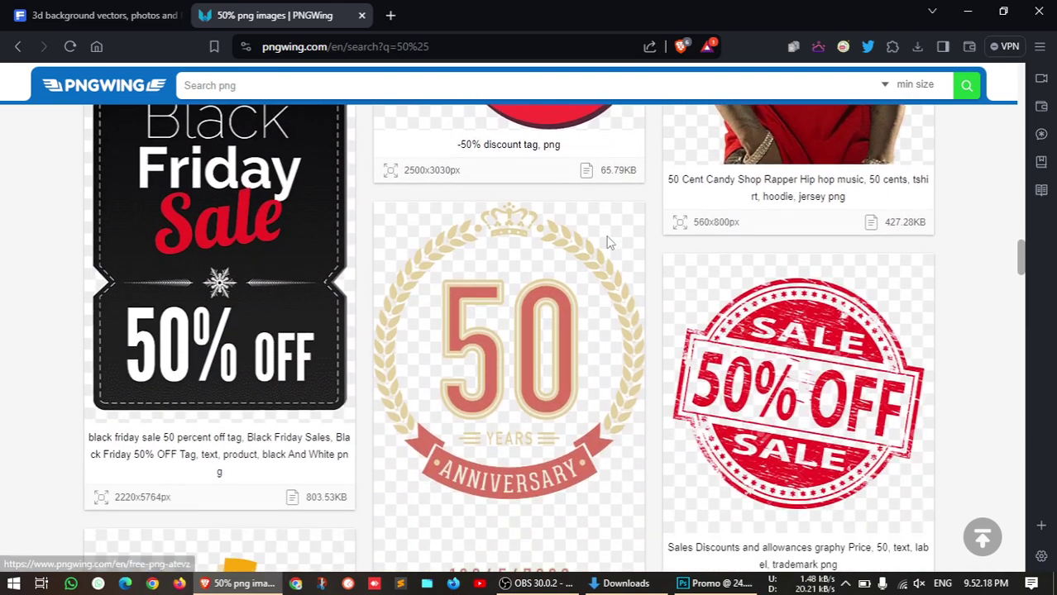
{"action": "scroll", "coordinate": [608, 242], "scroll_direction": "down", "scroll_amount": 2}
{"action": "scroll", "coordinate": [607, 241], "scroll_direction": "down", "scroll_amount": 2}
{"action": "scroll", "coordinate": [608, 242], "scroll_direction": "down", "scroll_amount": 2}
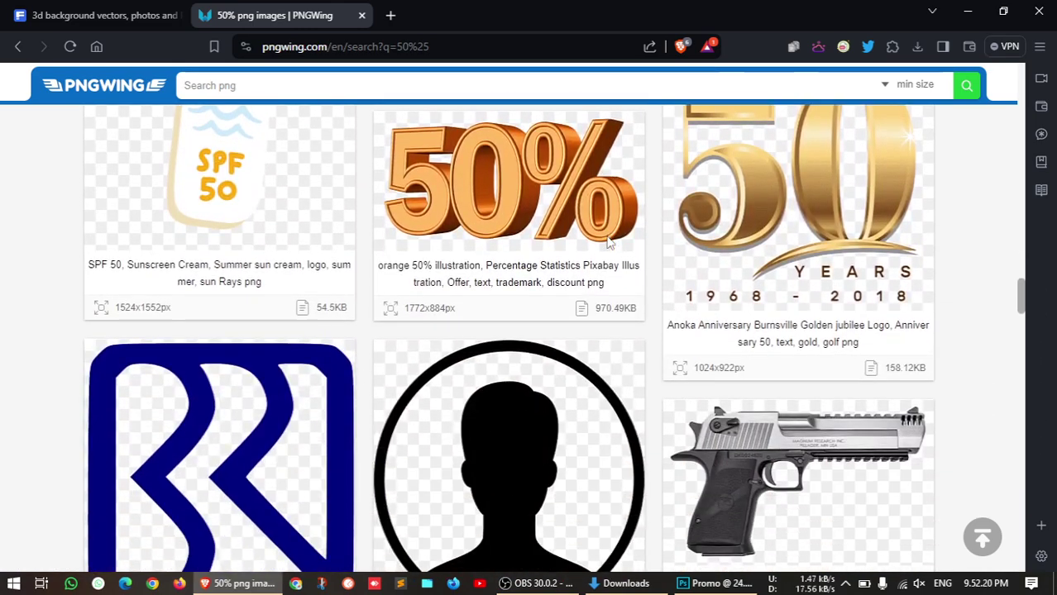
{"action": "scroll", "coordinate": [608, 242], "scroll_direction": "down", "scroll_amount": 3}
{"action": "scroll", "coordinate": [608, 241], "scroll_direction": "down", "scroll_amount": 3}
{"action": "scroll", "coordinate": [608, 242], "scroll_direction": "down", "scroll_amount": 2}
{"action": "scroll", "coordinate": [608, 241], "scroll_direction": "down", "scroll_amount": 3}
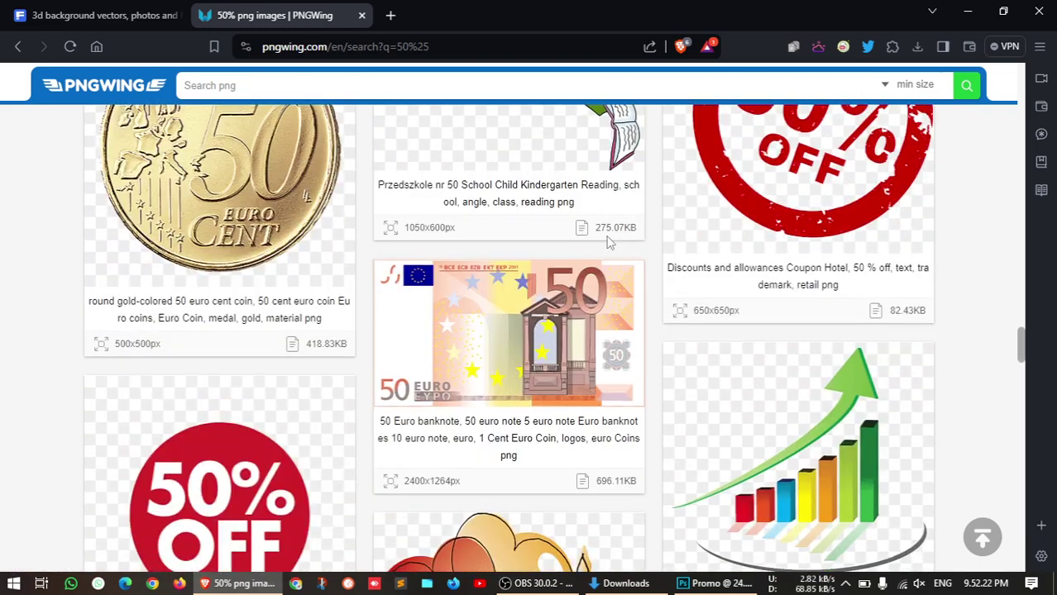
{"action": "scroll", "coordinate": [607, 242], "scroll_direction": "down", "scroll_amount": 2}
{"action": "scroll", "coordinate": [608, 243], "scroll_direction": "down", "scroll_amount": 1}
{"action": "scroll", "coordinate": [608, 244], "scroll_direction": "down", "scroll_amount": 1}
{"action": "scroll", "coordinate": [608, 243], "scroll_direction": "down", "scroll_amount": 2}
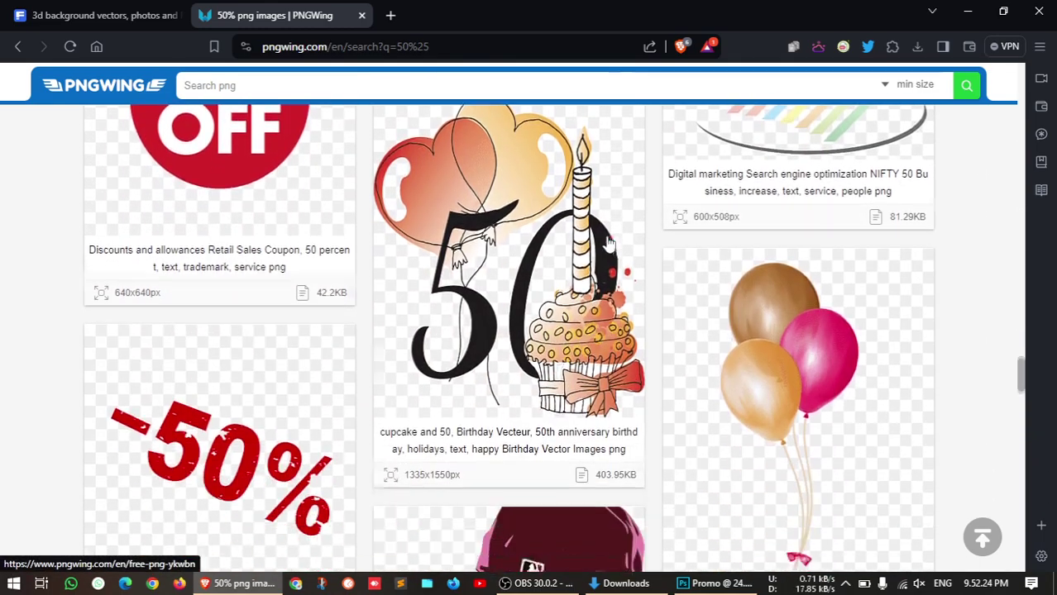
{"action": "scroll", "coordinate": [608, 243], "scroll_direction": "down", "scroll_amount": 2}
{"action": "scroll", "coordinate": [608, 244], "scroll_direction": "down", "scroll_amount": 1}
{"action": "scroll", "coordinate": [608, 244], "scroll_direction": "down", "scroll_amount": 3}
{"action": "scroll", "coordinate": [609, 239], "scroll_direction": "down", "scroll_amount": 2}
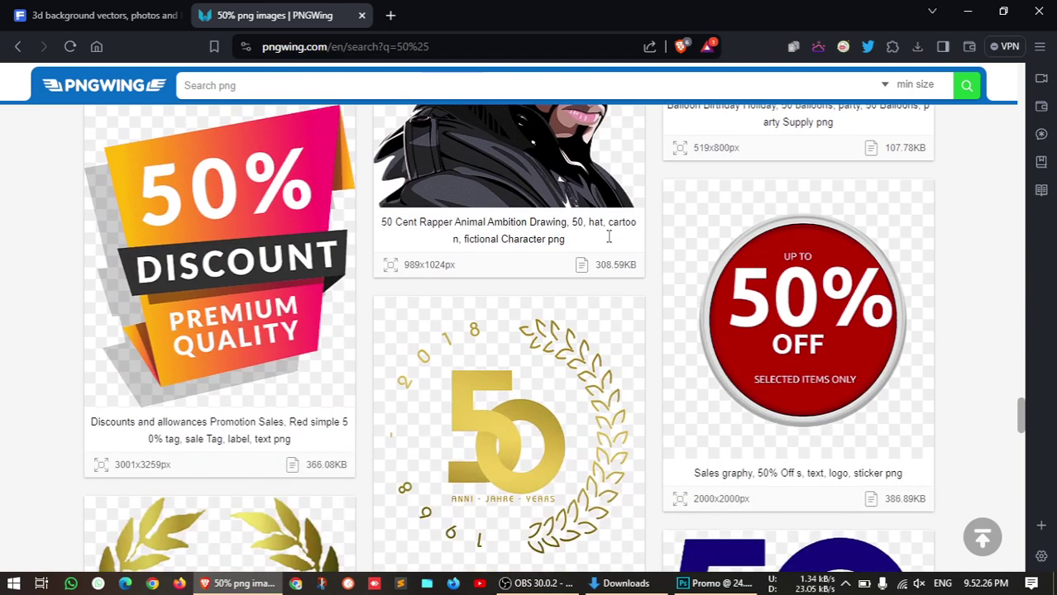
{"action": "scroll", "coordinate": [667, 252], "scroll_direction": "down", "scroll_amount": 3}
{"action": "scroll", "coordinate": [669, 253], "scroll_direction": "up", "scroll_amount": 1}
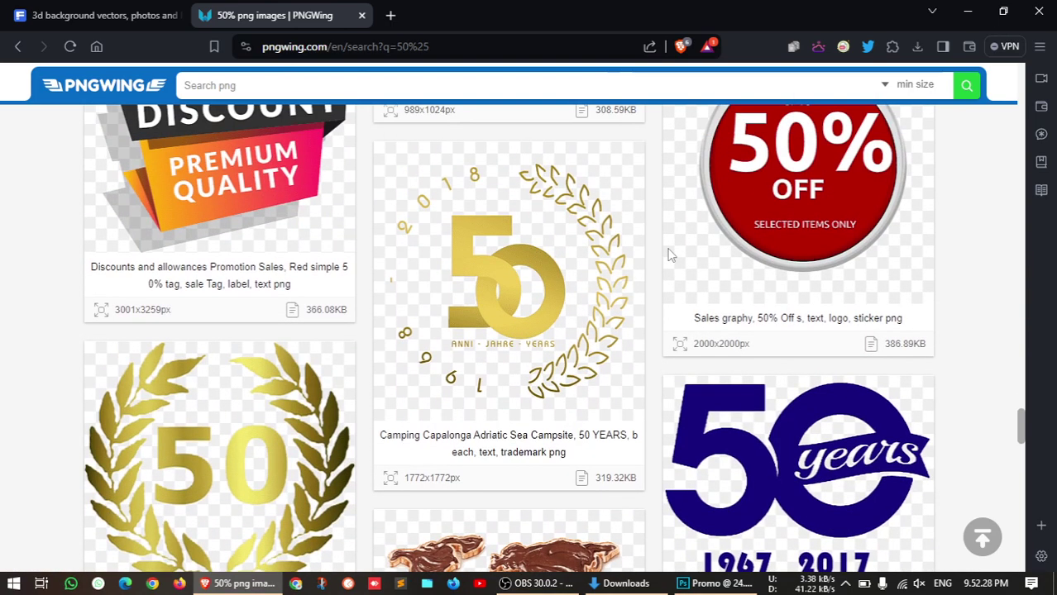
{"action": "scroll", "coordinate": [670, 255], "scroll_direction": "down", "scroll_amount": 2}
{"action": "scroll", "coordinate": [668, 255], "scroll_direction": "down", "scroll_amount": 2}
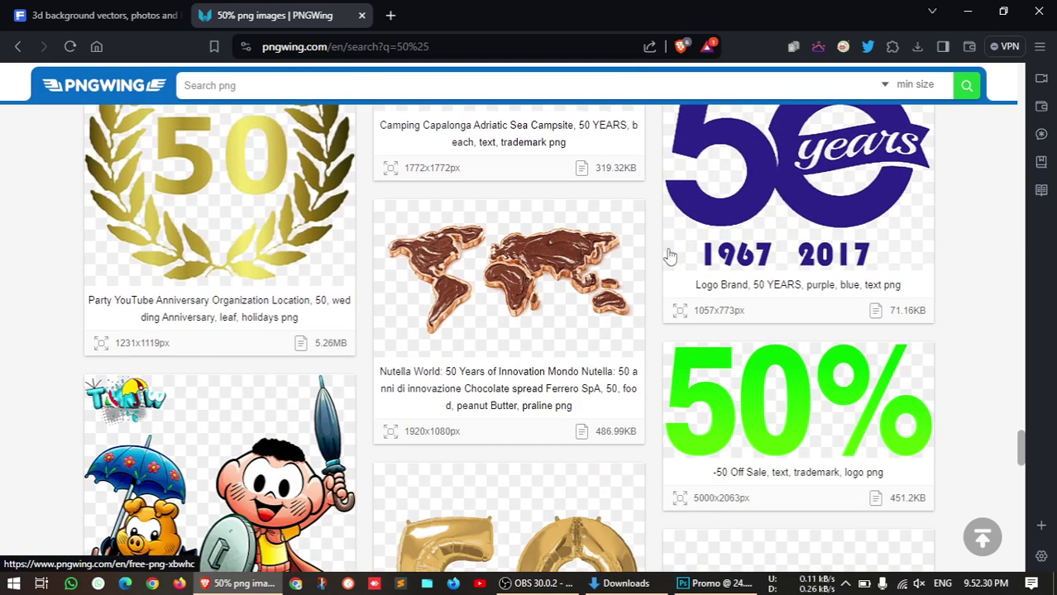
{"action": "scroll", "coordinate": [698, 279], "scroll_direction": "down", "scroll_amount": 3}
{"action": "scroll", "coordinate": [699, 279], "scroll_direction": "down", "scroll_amount": 2}
{"action": "scroll", "coordinate": [699, 281], "scroll_direction": "down", "scroll_amount": 3}
{"action": "scroll", "coordinate": [711, 285], "scroll_direction": "down", "scroll_amount": 3}
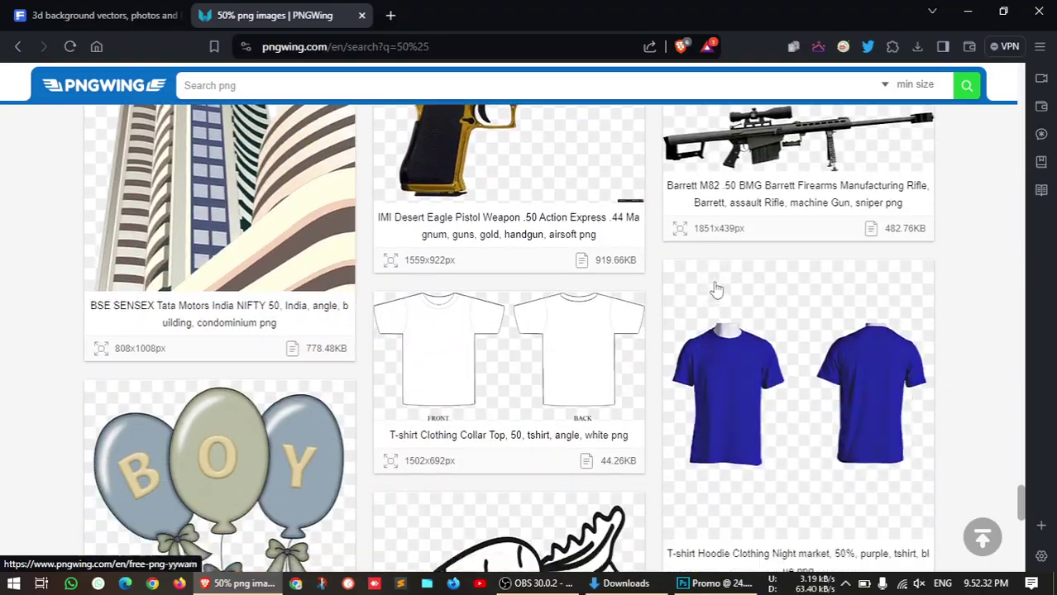
{"action": "scroll", "coordinate": [955, 406], "scroll_direction": "down", "scroll_amount": 3}
{"action": "scroll", "coordinate": [923, 444], "scroll_direction": "down", "scroll_amount": 3}
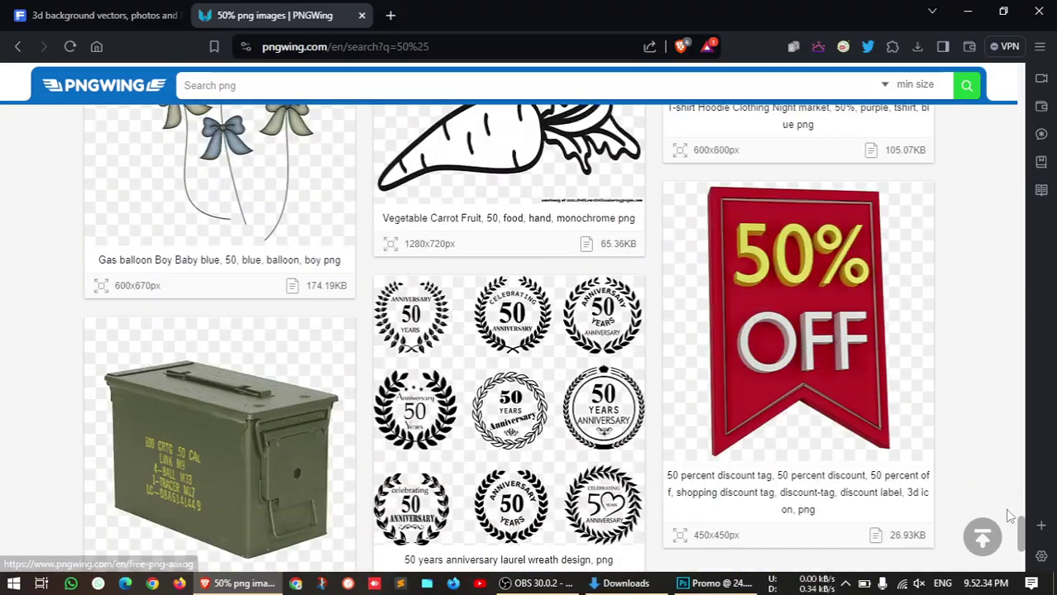
{"action": "left_click_drag", "start_coordinate": [1022, 533], "coordinate": [1024, 190]}
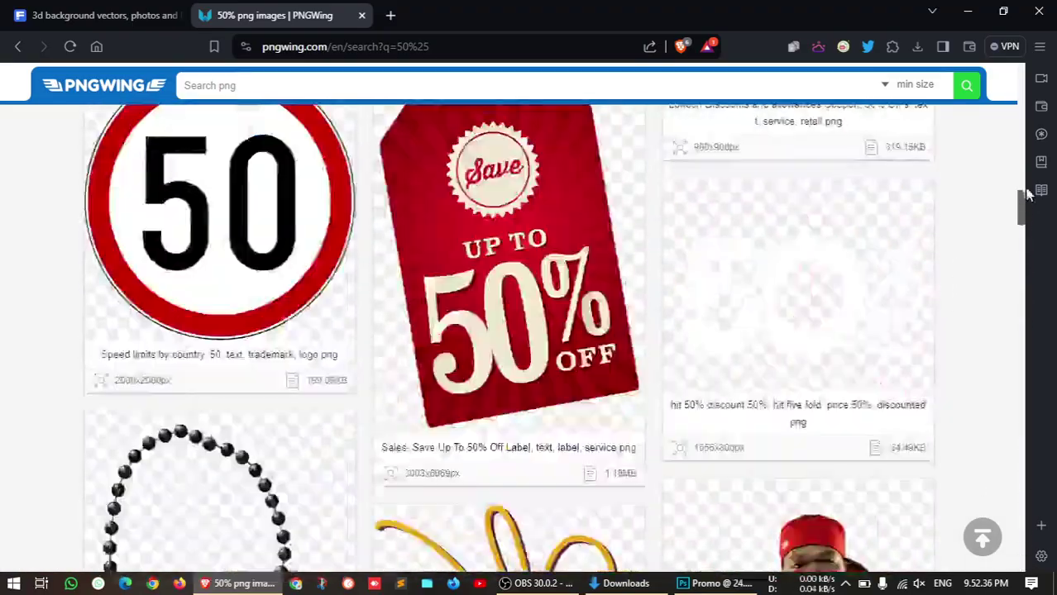
{"action": "scroll", "coordinate": [647, 299], "scroll_direction": "up", "scroll_amount": 3}
{"action": "scroll", "coordinate": [599, 319], "scroll_direction": "up", "scroll_amount": 3}
{"action": "scroll", "coordinate": [599, 321], "scroll_direction": "up", "scroll_amount": 4}
{"action": "scroll", "coordinate": [599, 321], "scroll_direction": "up", "scroll_amount": 5}
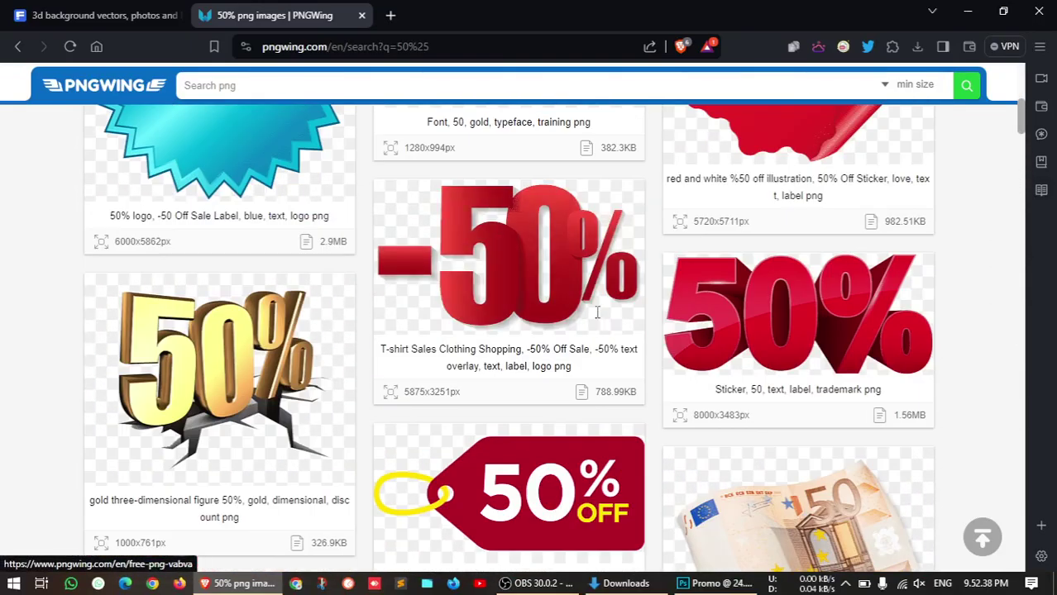
{"action": "scroll", "coordinate": [508, 277], "scroll_direction": "down", "scroll_amount": 3}
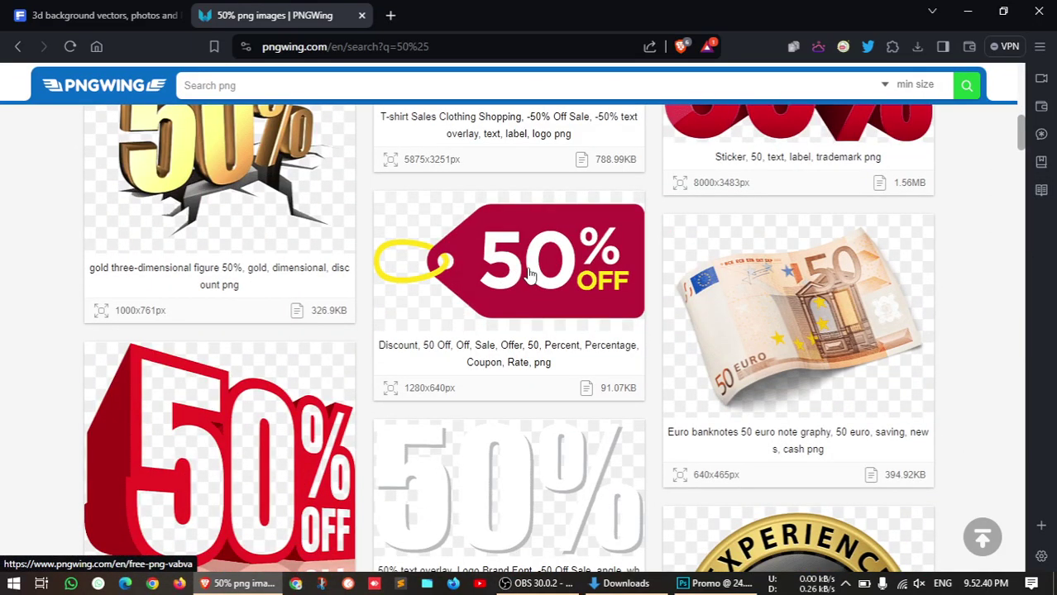
{"action": "left_click", "coordinate": [516, 273]}
- Download the 50% OFF tag PNG from PNGWing to Downloads as pngwing.com (9).png
{"action": "scroll", "coordinate": [565, 344], "scroll_direction": "down", "scroll_amount": 2}
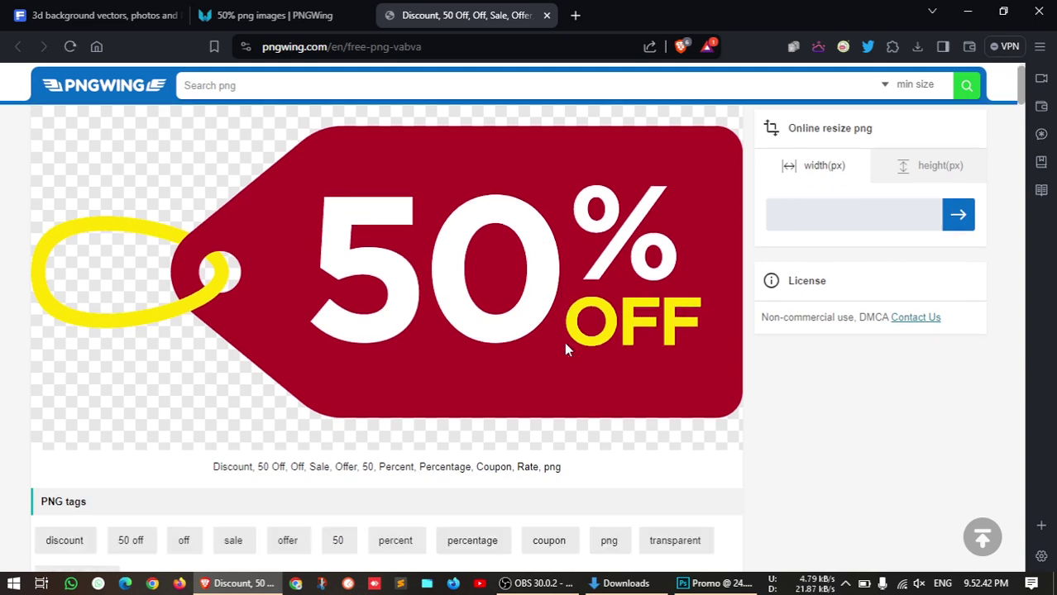
{"action": "scroll", "coordinate": [567, 333], "scroll_direction": "down", "scroll_amount": 4}
{"action": "left_click", "coordinate": [477, 296]}
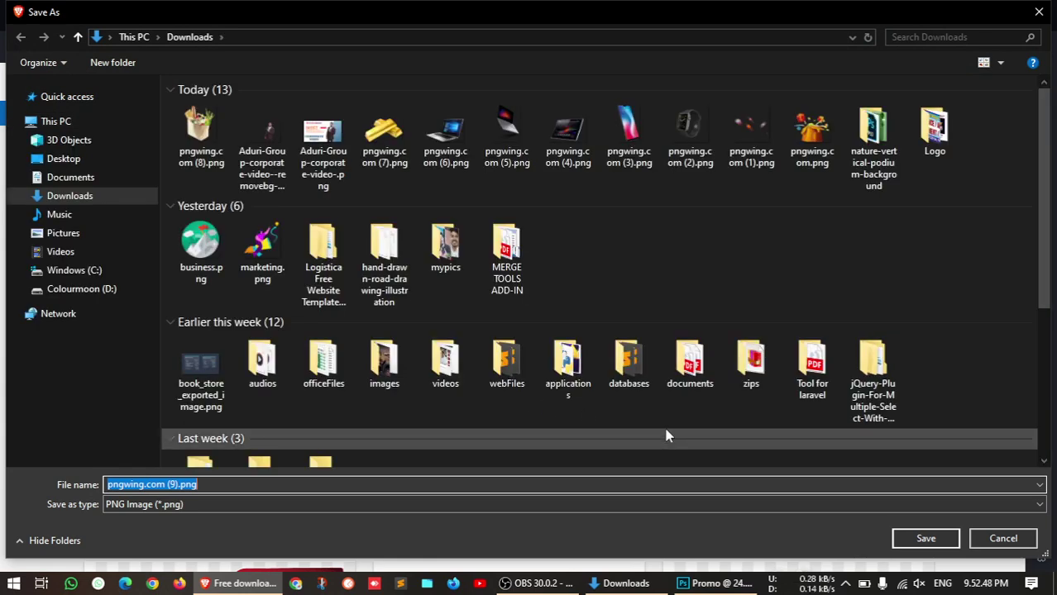
{"action": "left_click", "coordinate": [915, 539]}
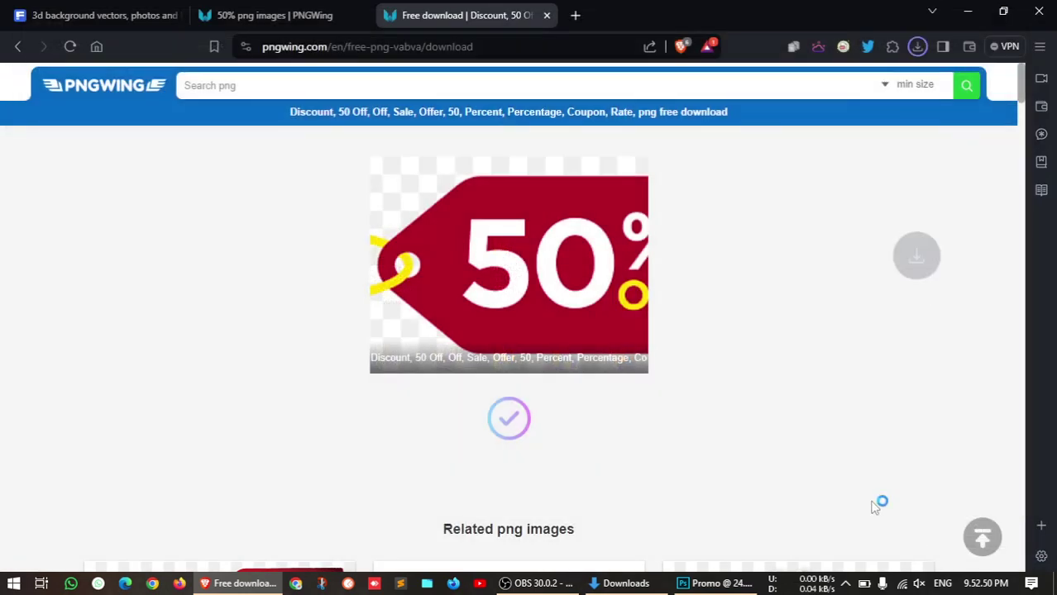
{"action": "left_click", "coordinate": [546, 15]}
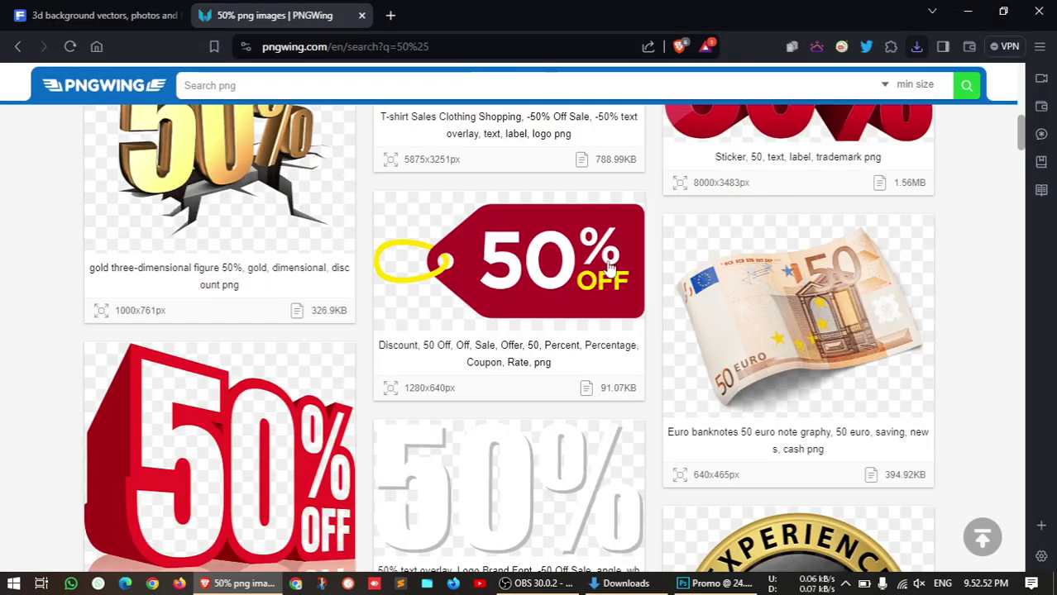
- Drag pngwing.com (9).png from the Downloads folder onto the Promo poster
{"action": "left_click", "coordinate": [594, 585]}
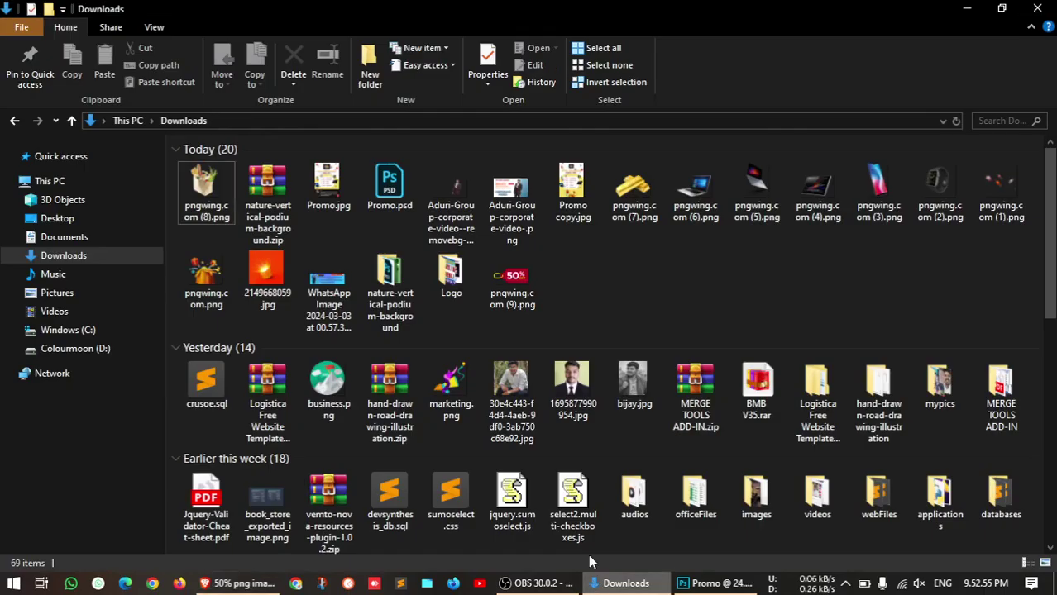
{"action": "double_click", "coordinate": [521, 297]}
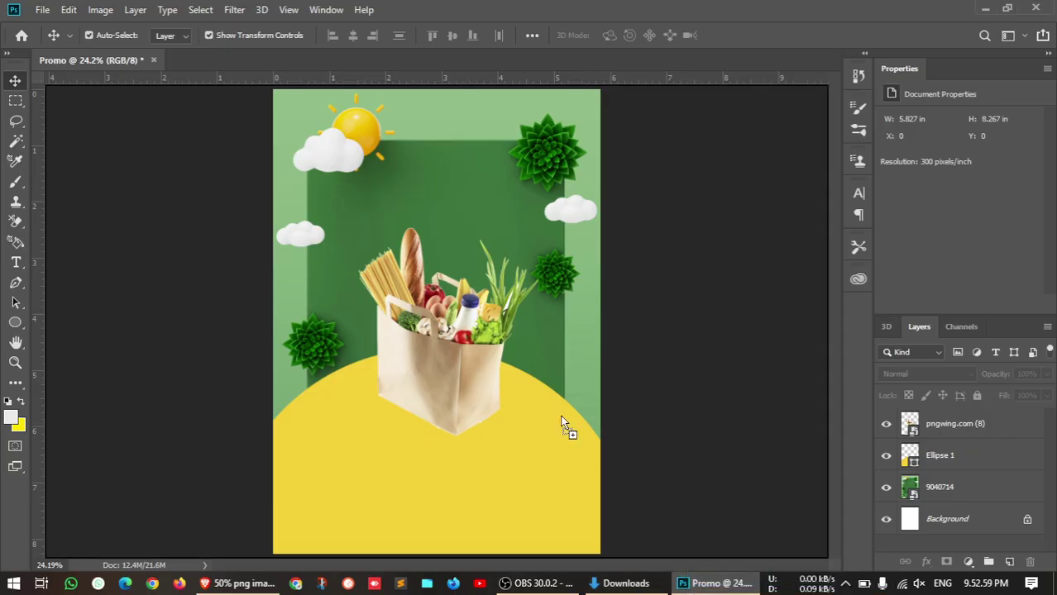
{"action": "left_click_drag", "start_coordinate": [534, 302], "coordinate": [513, 364]}
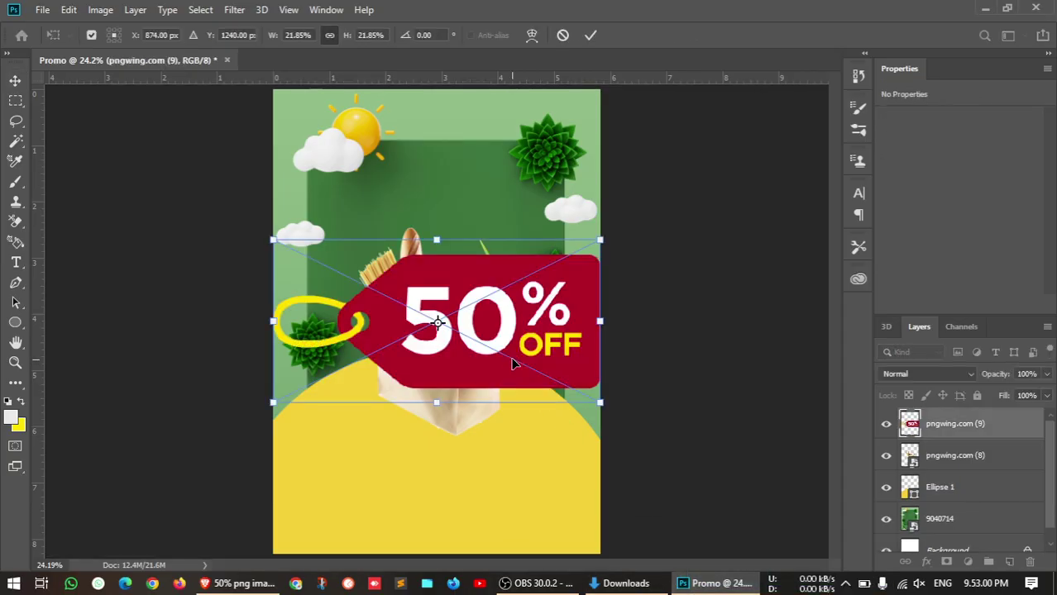
- Scale the 50% OFF tag to 5.09% against the bag's right side and select its layer
{"action": "mouse_move", "coordinate": [604, 240]}
{"action": "left_mouse_down"}
{"action": "mouse_move", "coordinate": [360, 378]}
{"action": "mouse_move", "coordinate": [537, 385]}
{"action": "mouse_move", "coordinate": [551, 315]}
{"action": "mouse_move", "coordinate": [574, 386]}
{"action": "mouse_move", "coordinate": [533, 392]}
{"action": "mouse_move", "coordinate": [544, 377]}
{"action": "mouse_move", "coordinate": [469, 220]}
{"action": "mouse_move", "coordinate": [481, 191]}
{"action": "mouse_move", "coordinate": [542, 257]}
{"action": "mouse_move", "coordinate": [556, 365]}
{"action": "mouse_move", "coordinate": [519, 384]}
{"action": "mouse_move", "coordinate": [550, 397]}
{"action": "mouse_move", "coordinate": [555, 384]}
{"action": "mouse_move", "coordinate": [530, 380]}
{"action": "mouse_move", "coordinate": [548, 382]}
{"action": "left_mouse_up"}
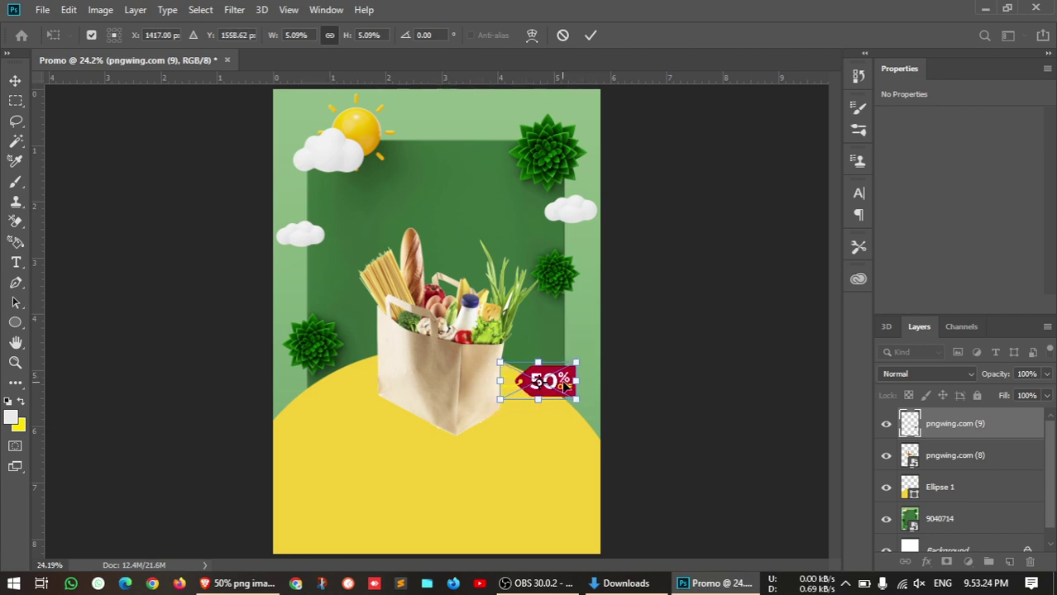
{"action": "left_click", "coordinate": [590, 35]}
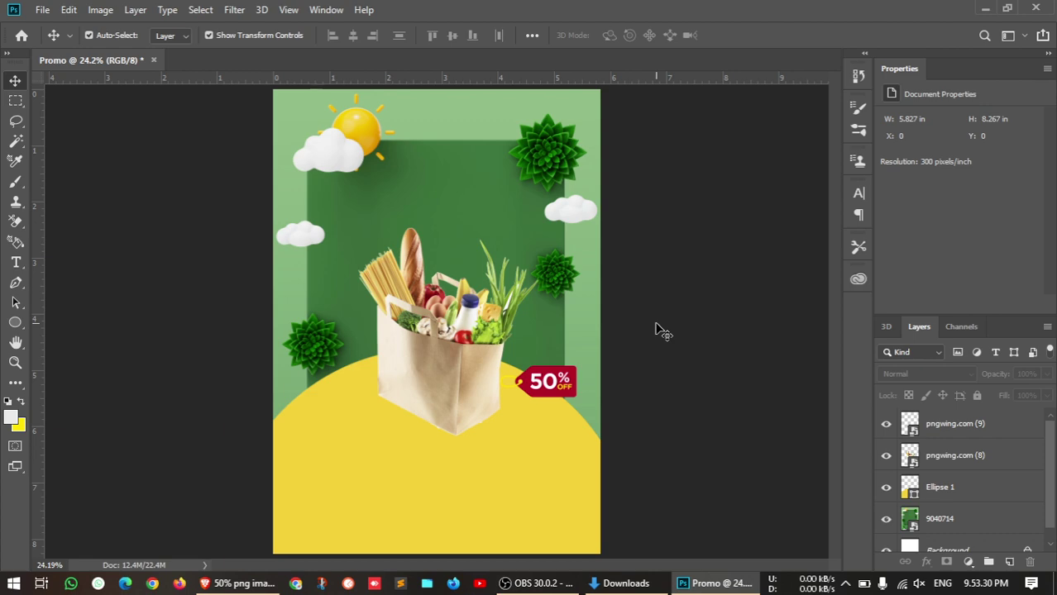
{"action": "left_click", "coordinate": [548, 392]}
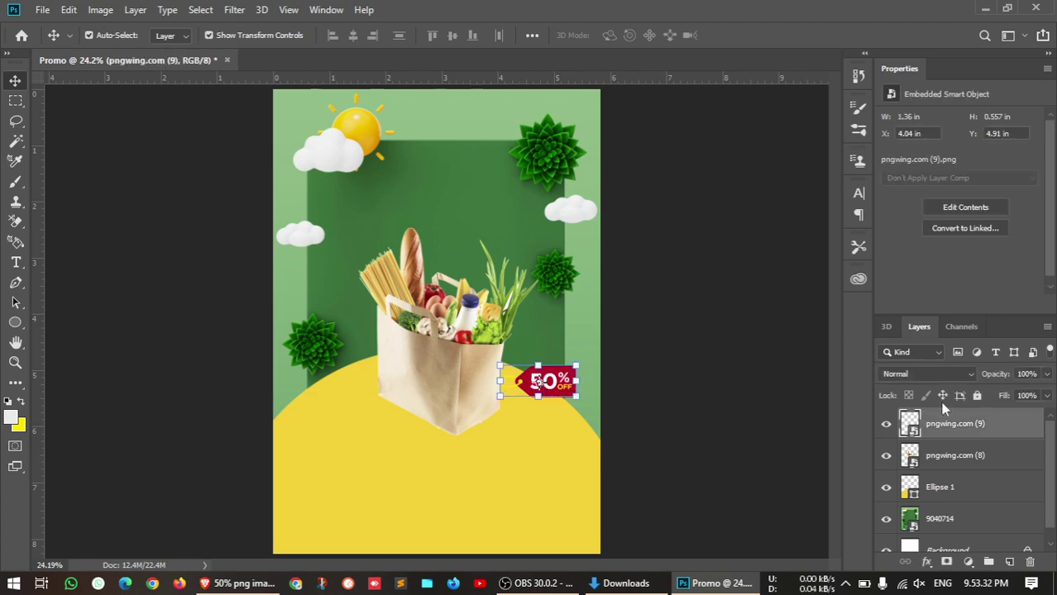
{"action": "right_click", "coordinate": [1007, 431]}
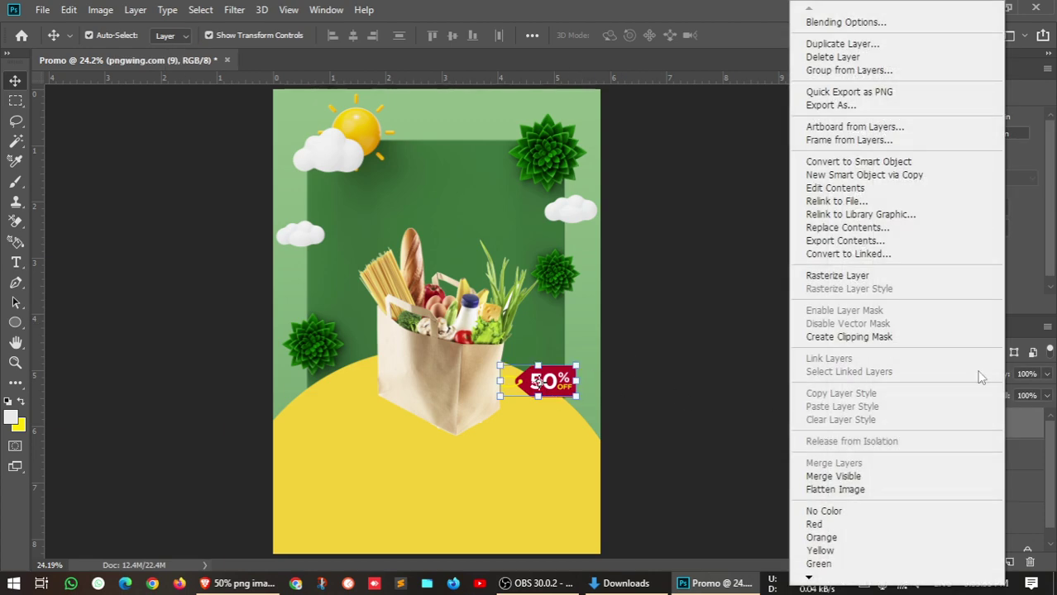
{"action": "left_click", "coordinate": [888, 25]}
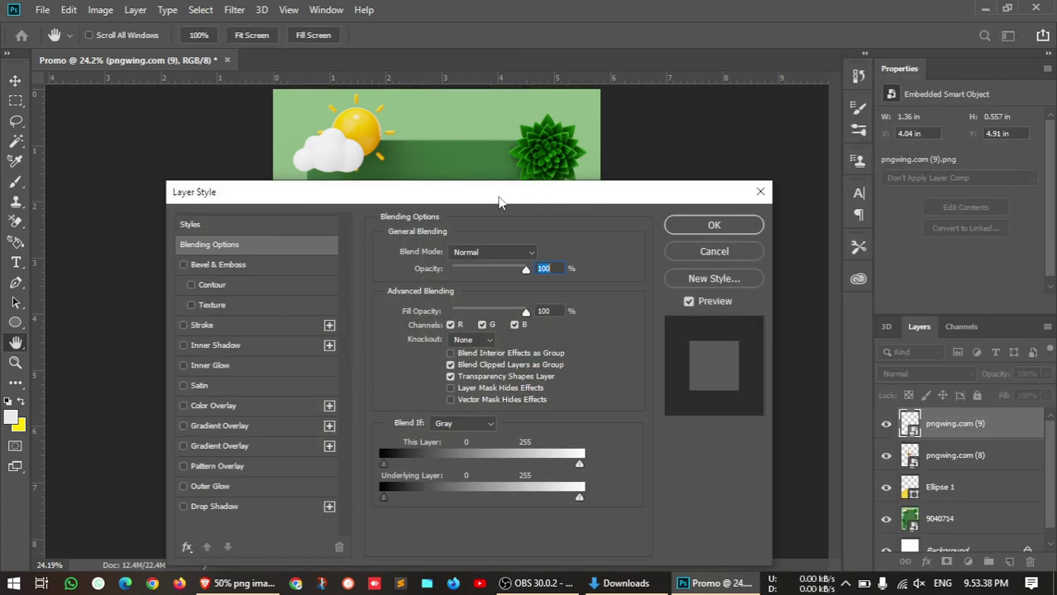
{"action": "left_click_drag", "start_coordinate": [503, 199], "coordinate": [942, 90]}
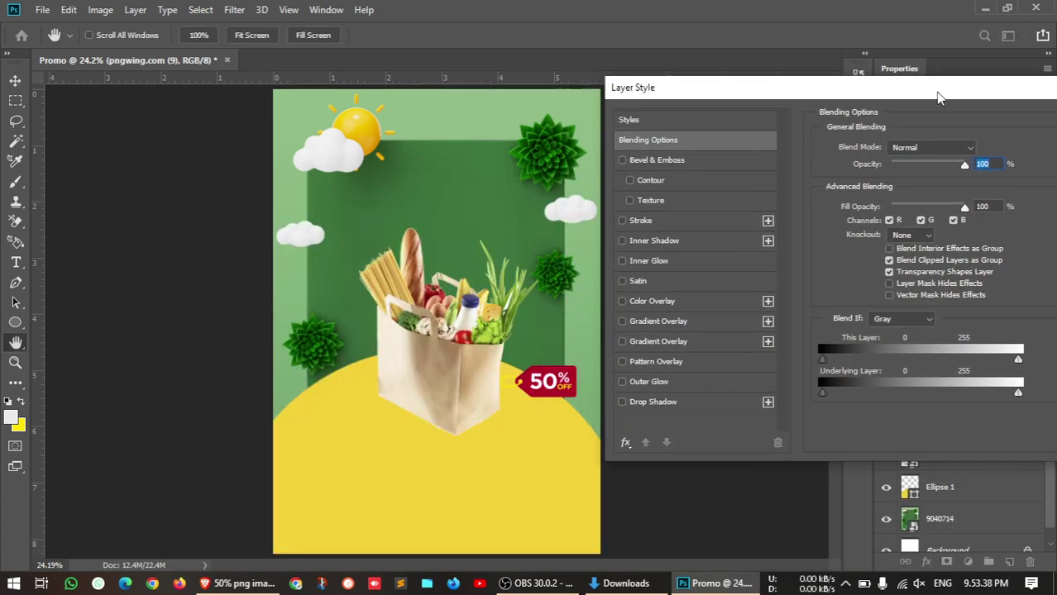
{"action": "left_click", "coordinate": [653, 298]}
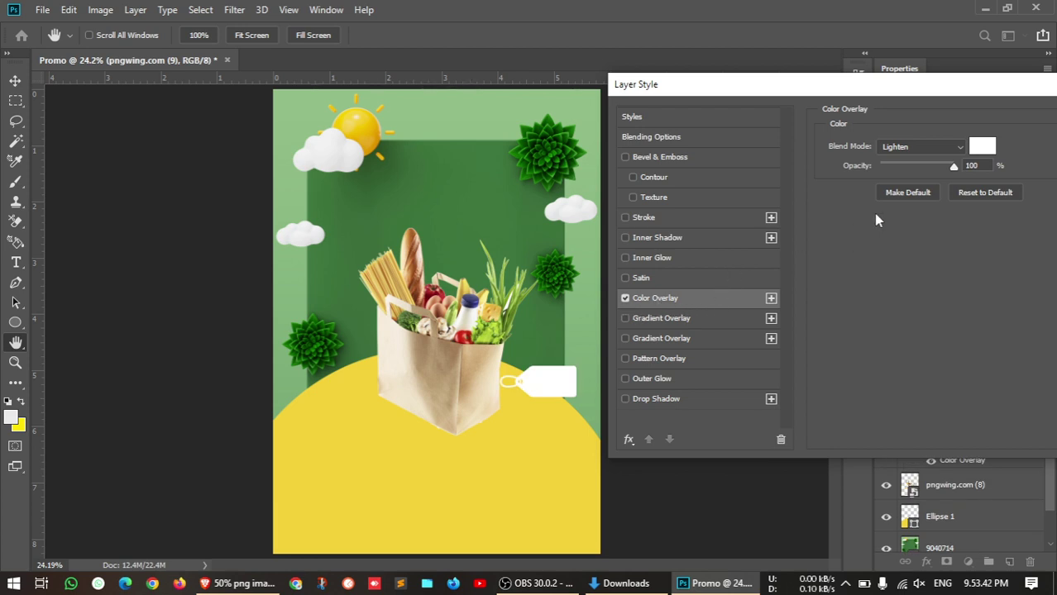
{"action": "left_click", "coordinate": [937, 149]}
{"action": "left_click", "coordinate": [930, 162]}
{"action": "left_click", "coordinate": [930, 147]}
{"action": "left_click", "coordinate": [905, 195]}
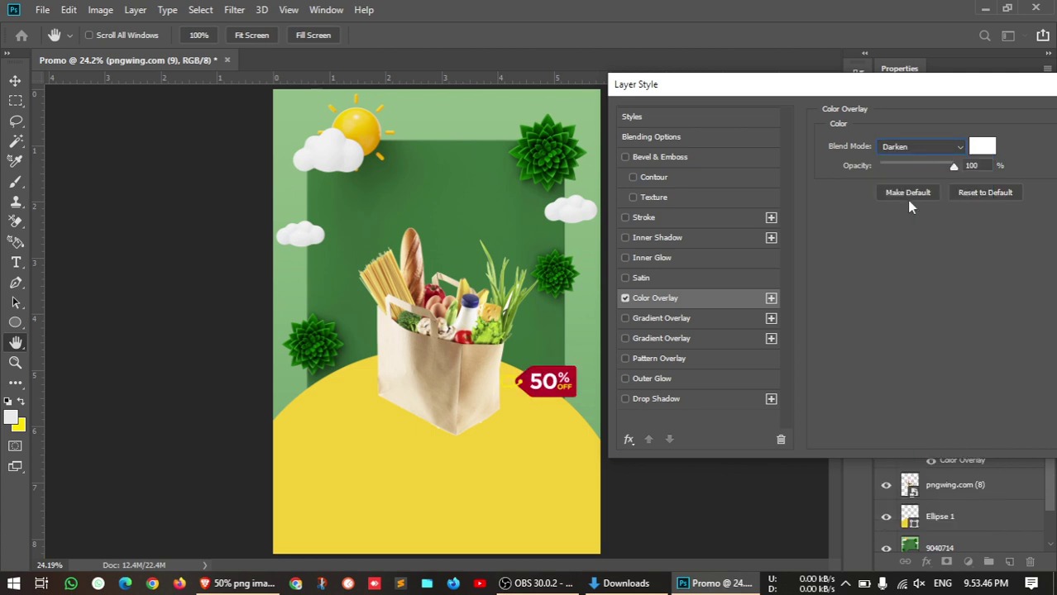
{"action": "left_click", "coordinate": [924, 149]}
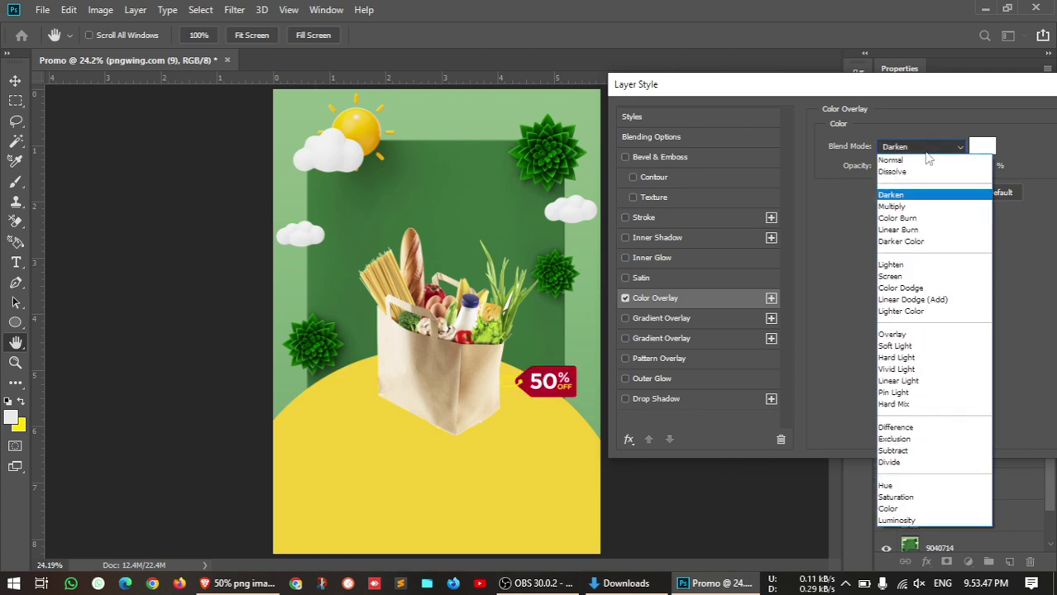
{"action": "left_click", "coordinate": [912, 207]}
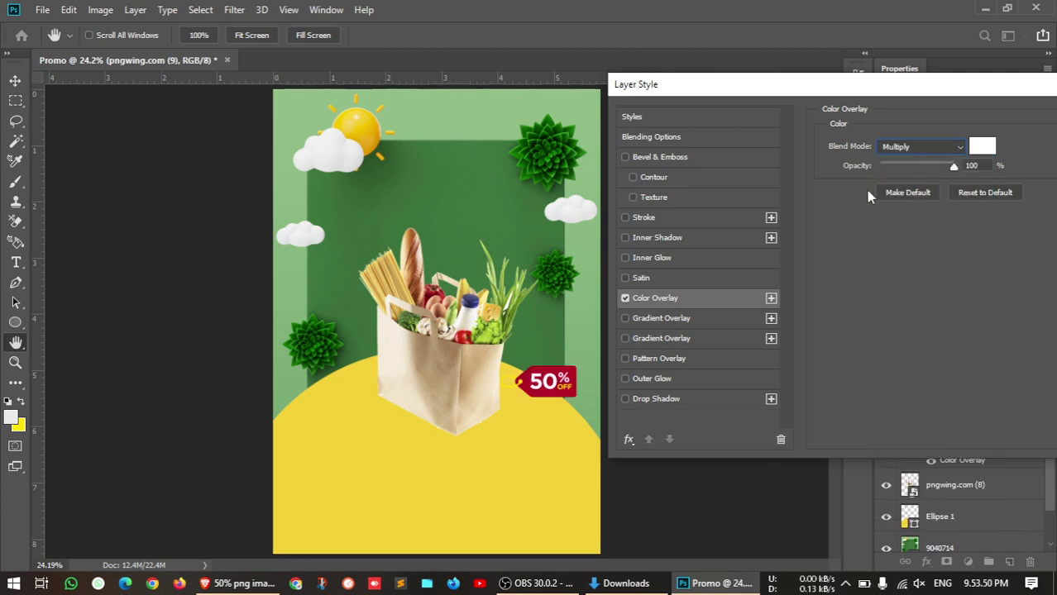
{"action": "left_click", "coordinate": [625, 297]}
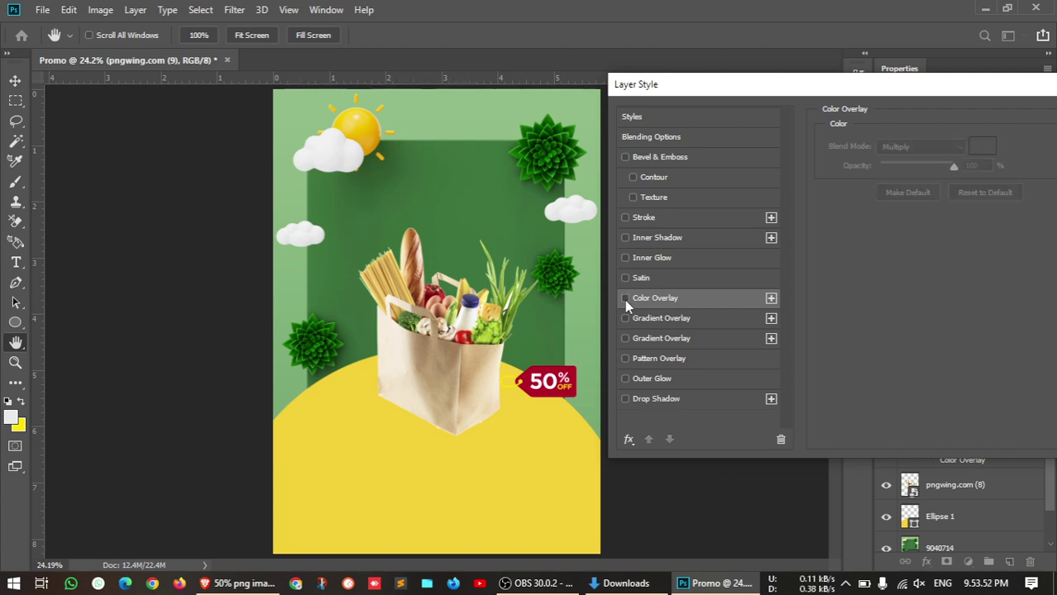
{"action": "left_click", "coordinate": [649, 322]}
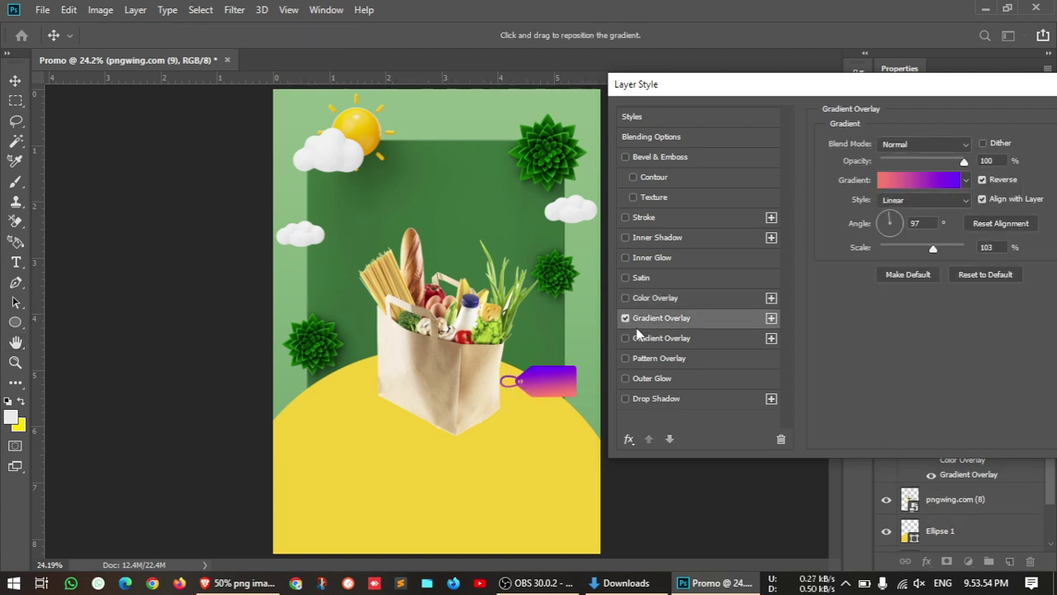
{"action": "left_click", "coordinate": [626, 319]}
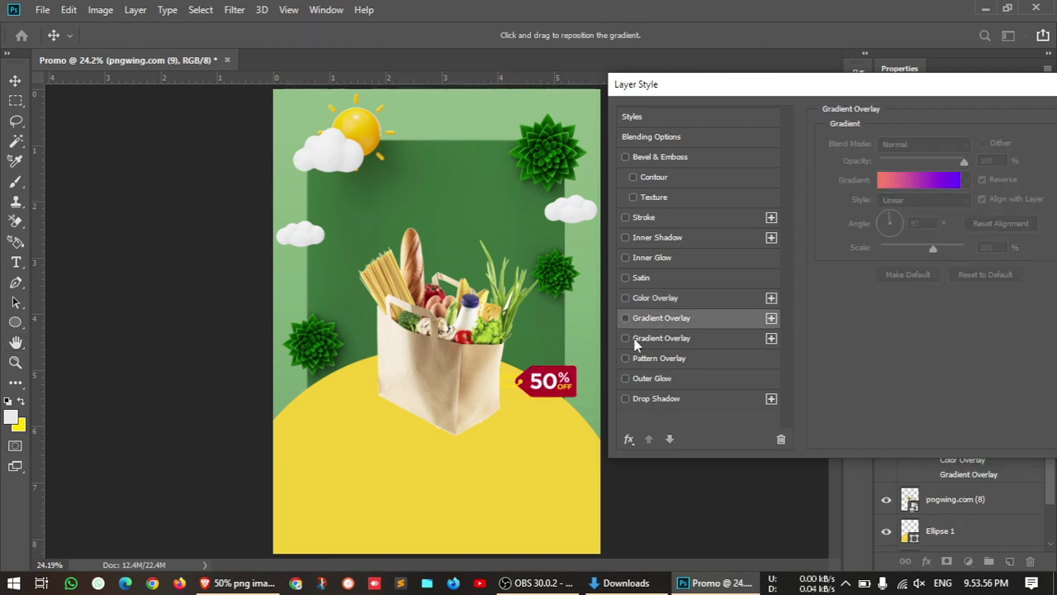
{"action": "left_click", "coordinate": [625, 339]}
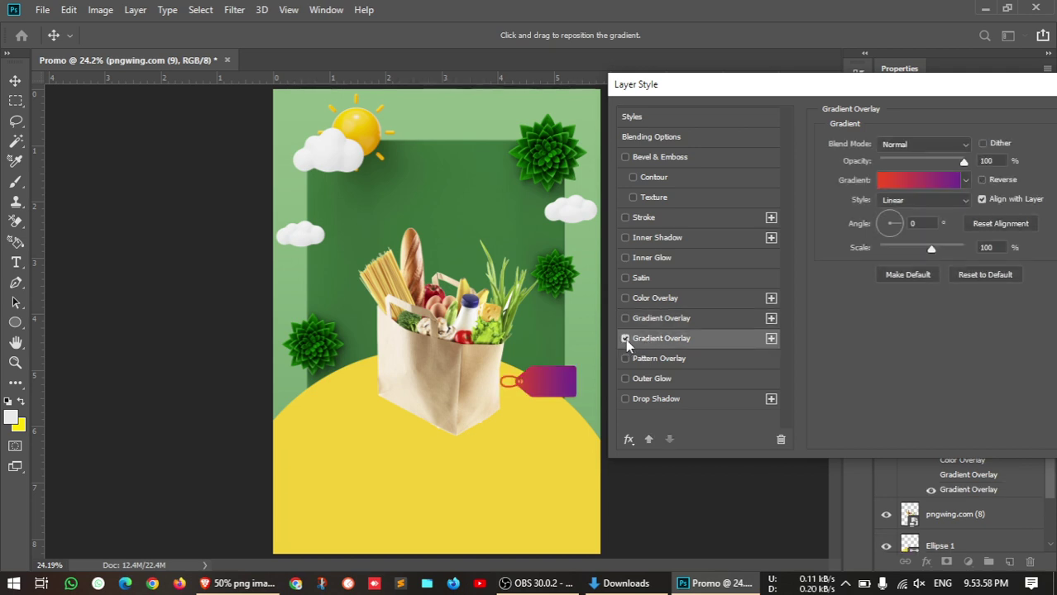
{"action": "left_click", "coordinate": [625, 339]}
{"action": "left_click", "coordinate": [625, 379]}
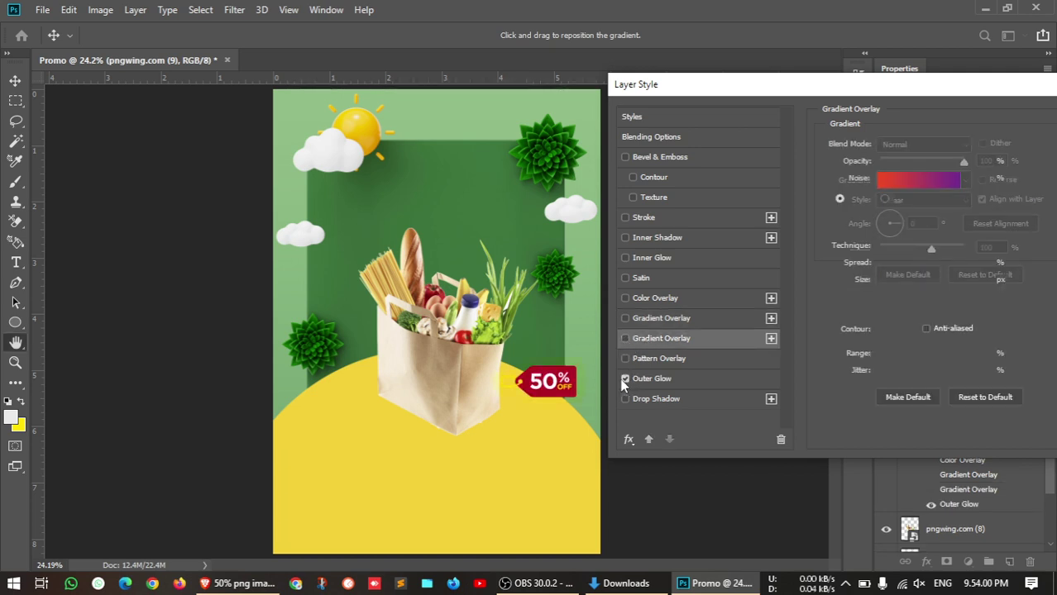
{"action": "left_click", "coordinate": [639, 379]}
{"action": "left_click", "coordinate": [625, 379]}
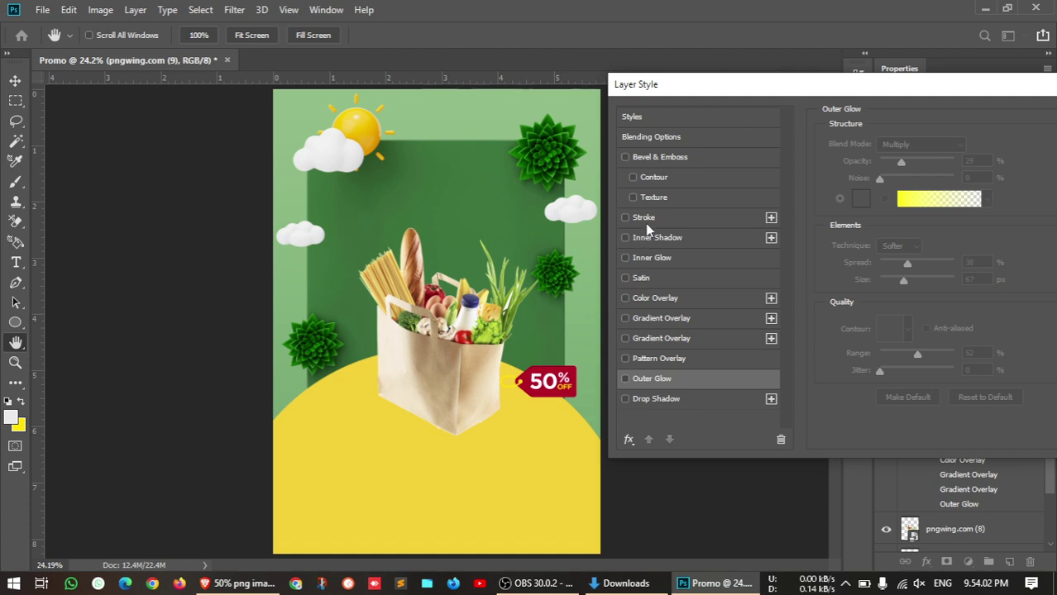
{"action": "left_click", "coordinate": [646, 216]}
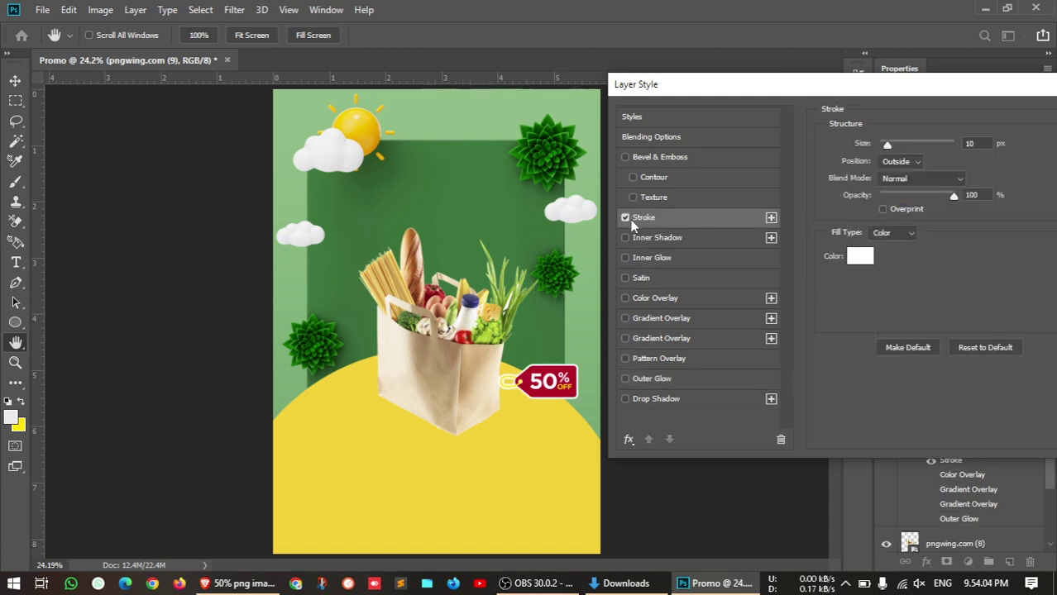
{"action": "left_click", "coordinate": [626, 218]}
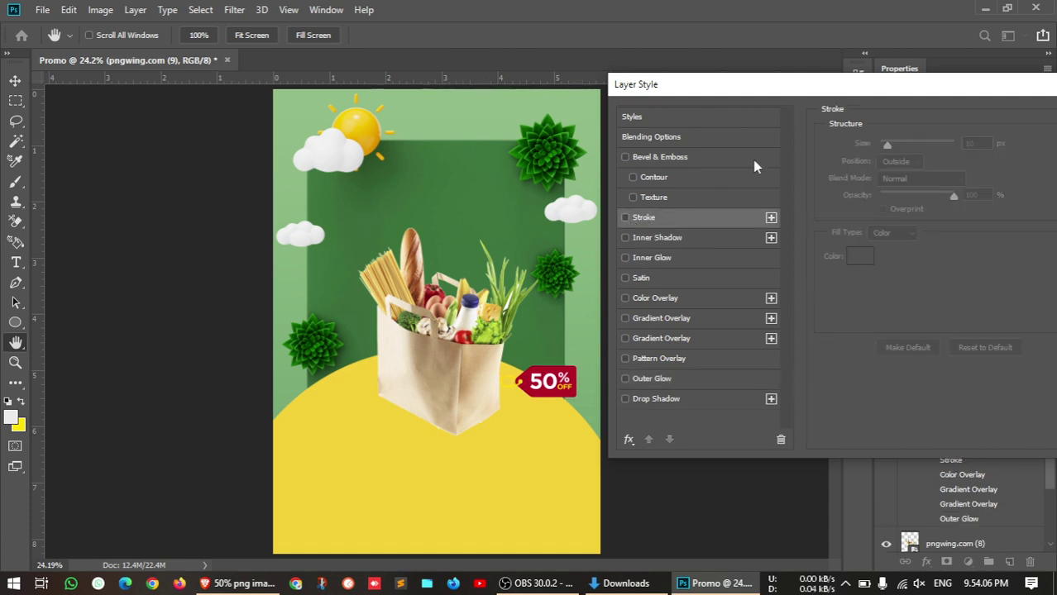
{"action": "left_click_drag", "start_coordinate": [654, 84], "coordinate": [454, 144]}
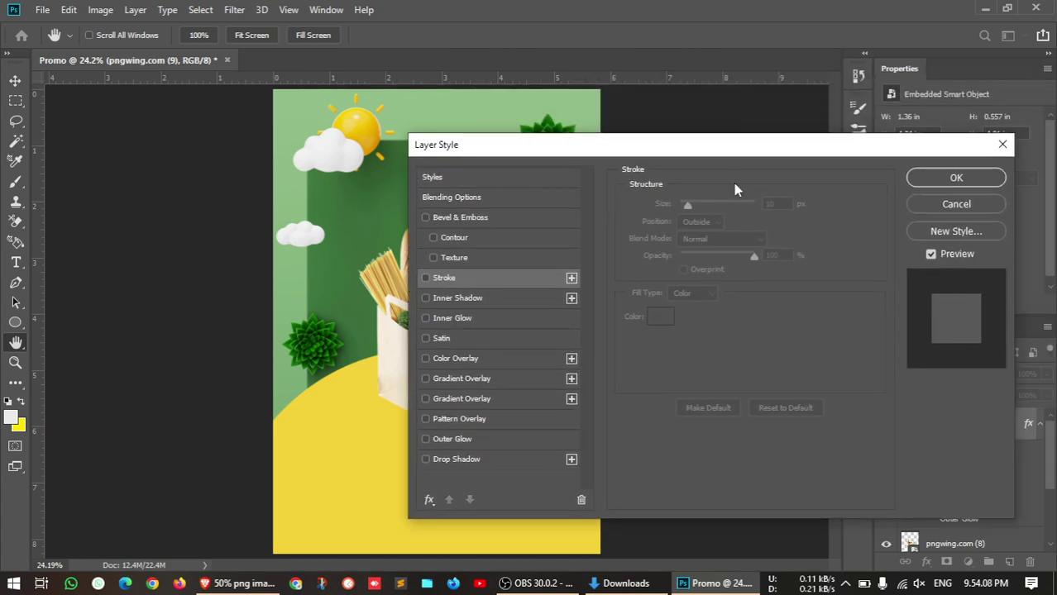
{"action": "left_click", "coordinate": [931, 204]}
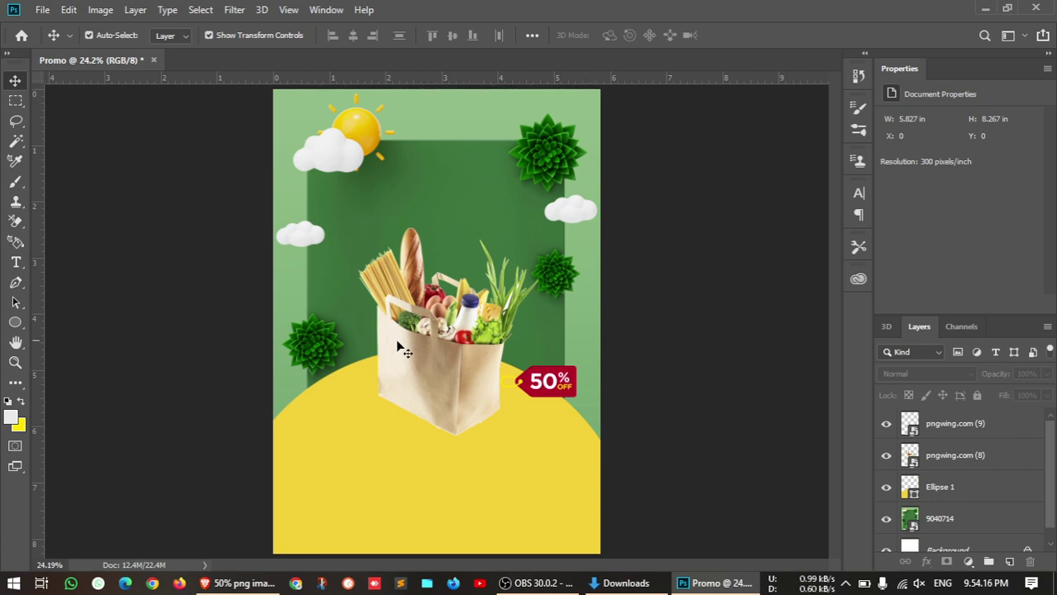
- Search PNGWing for 'qr' and browse the black QR code results
{"action": "left_click", "coordinate": [240, 583]}
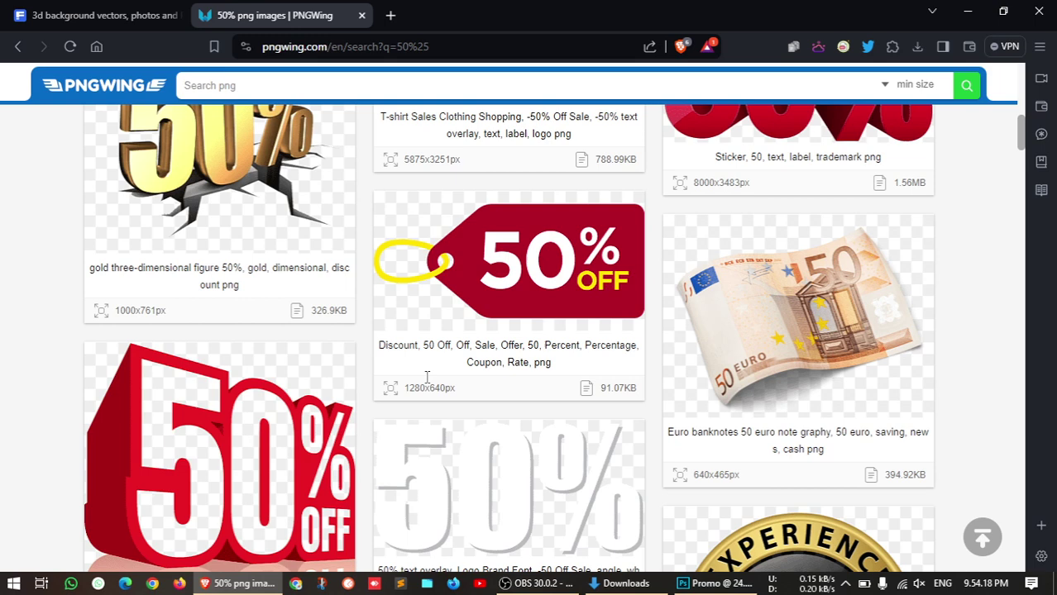
{"action": "left_click", "coordinate": [258, 88]}
{"action": "type", "text": "qr"}
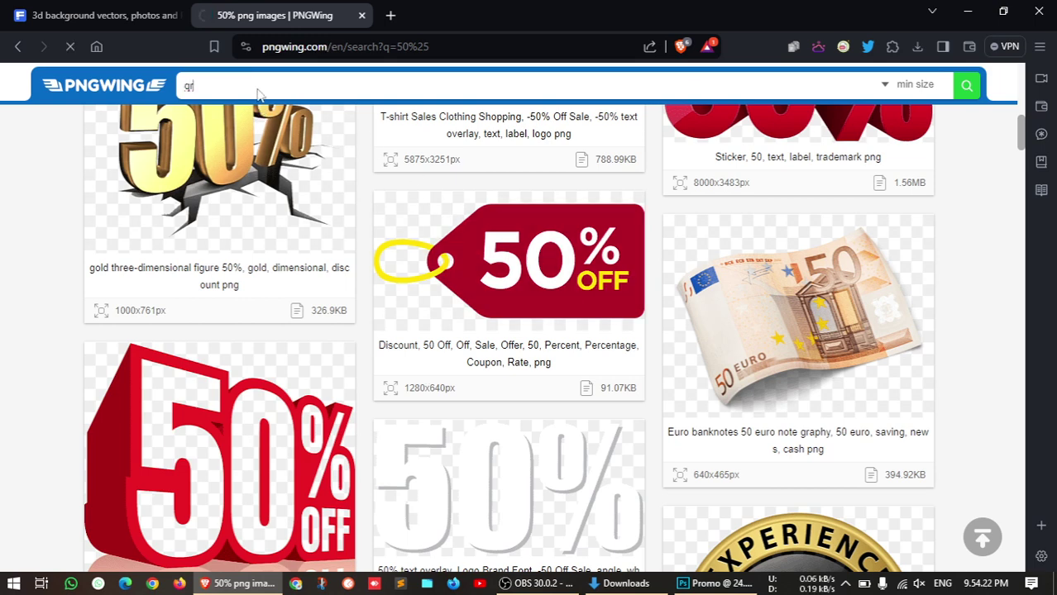
{"action": "scroll", "coordinate": [609, 324], "scroll_direction": "down", "scroll_amount": 3}
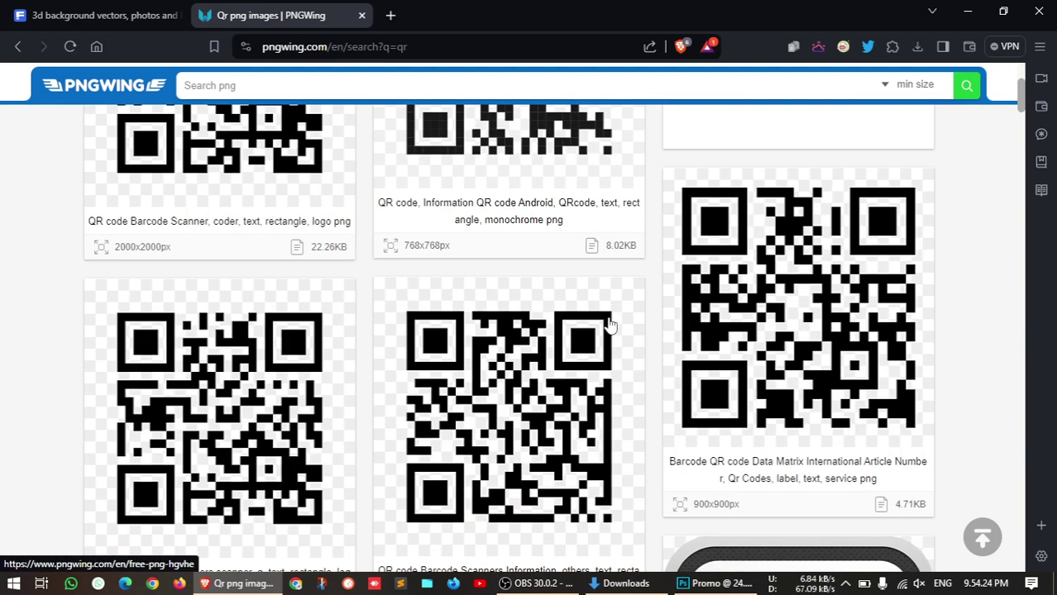
{"action": "scroll", "coordinate": [608, 324], "scroll_direction": "down", "scroll_amount": 3}
{"action": "scroll", "coordinate": [609, 324], "scroll_direction": "down", "scroll_amount": 1}
{"action": "scroll", "coordinate": [609, 324], "scroll_direction": "down", "scroll_amount": 1}
{"action": "scroll", "coordinate": [478, 166], "scroll_direction": "down", "scroll_amount": 1}
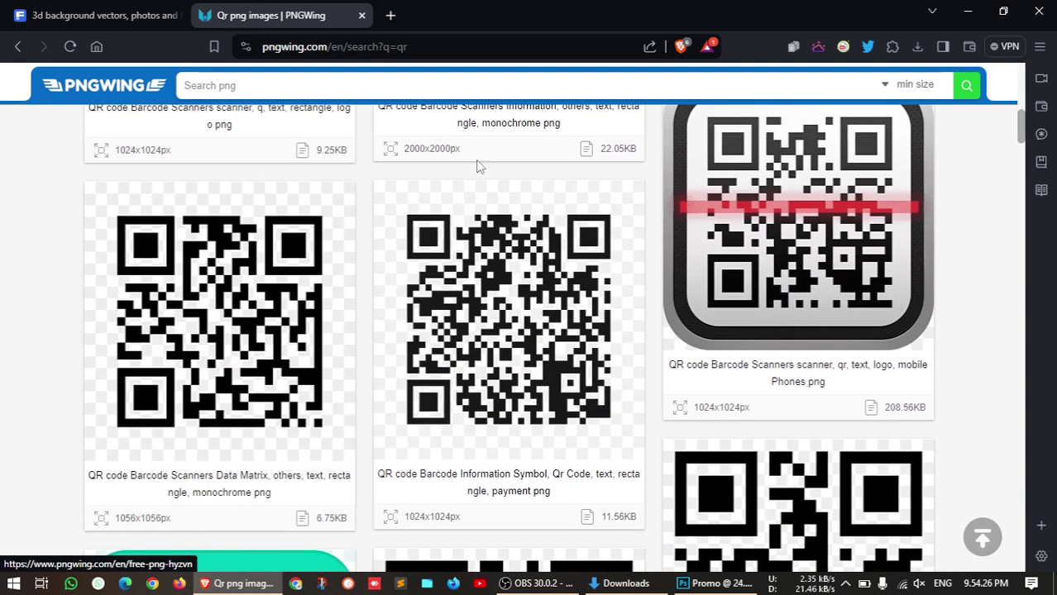
- Search 'qr code generator' in a new Brave tab and scan the results
{"action": "left_click", "coordinate": [390, 15]}
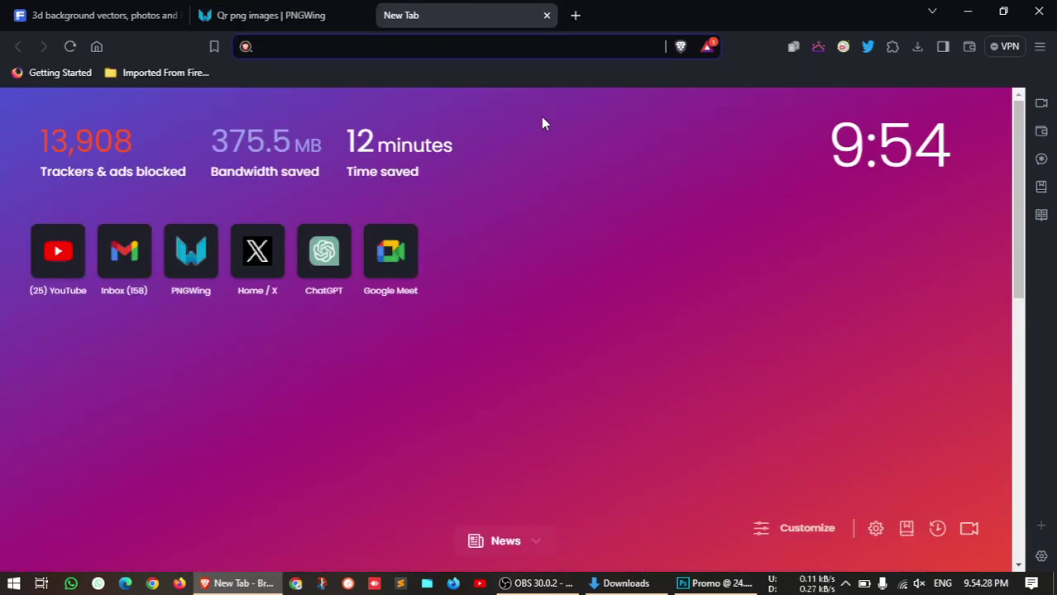
{"action": "type", "text": "qr c"}
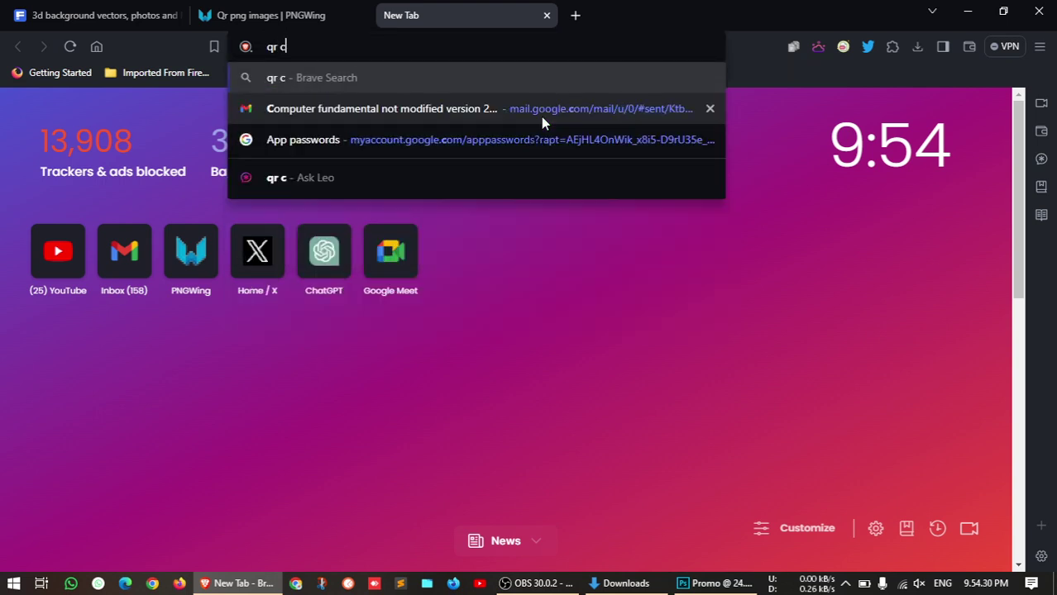
{"action": "type", "text": "ode g"}
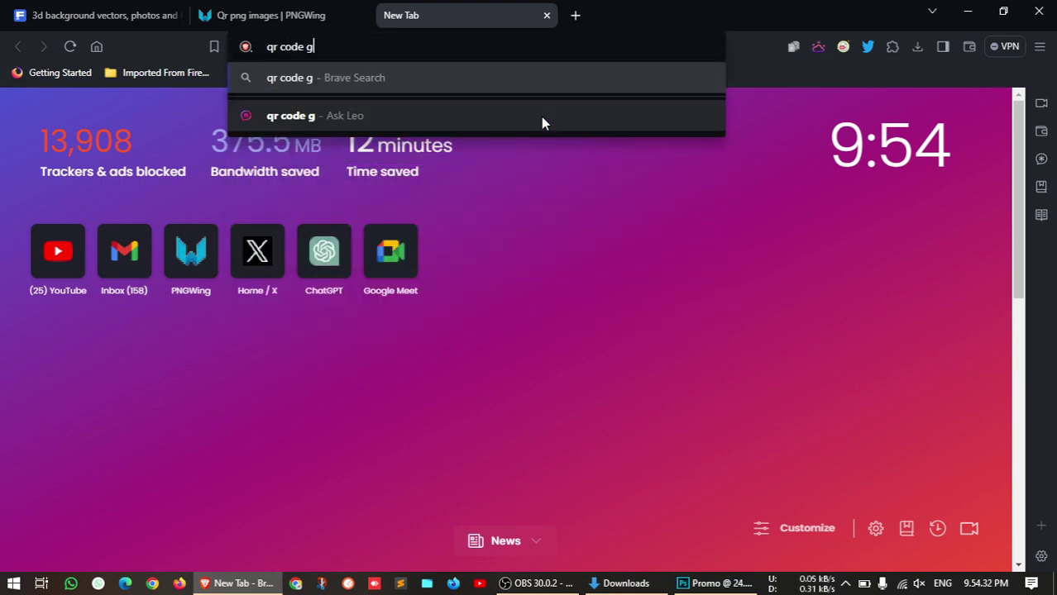
{"action": "type", "text": "enerat"}
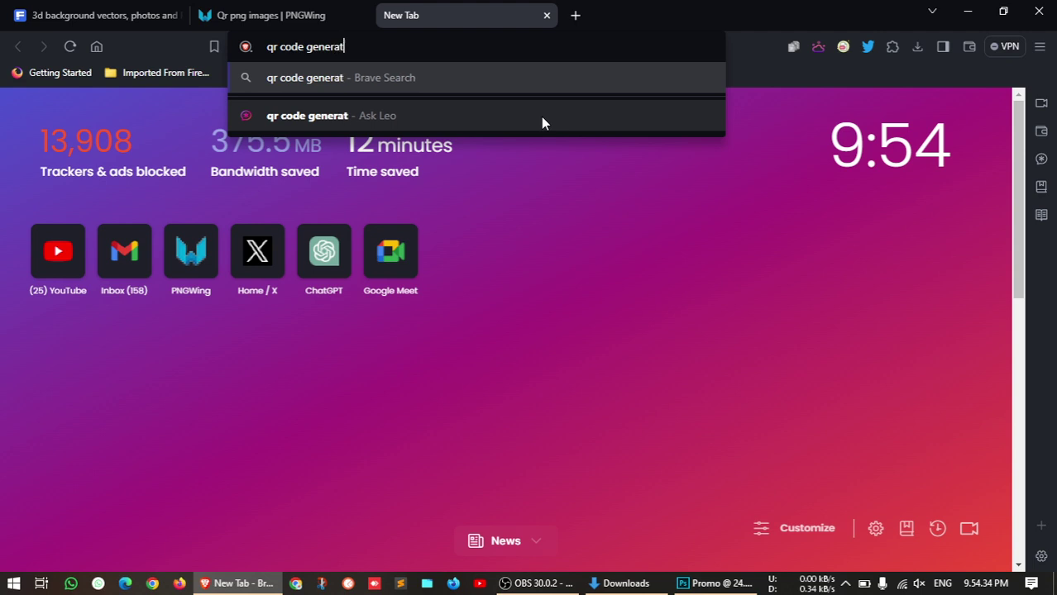
{"action": "type", "text": "or"}
{"action": "key", "text": "Return"}
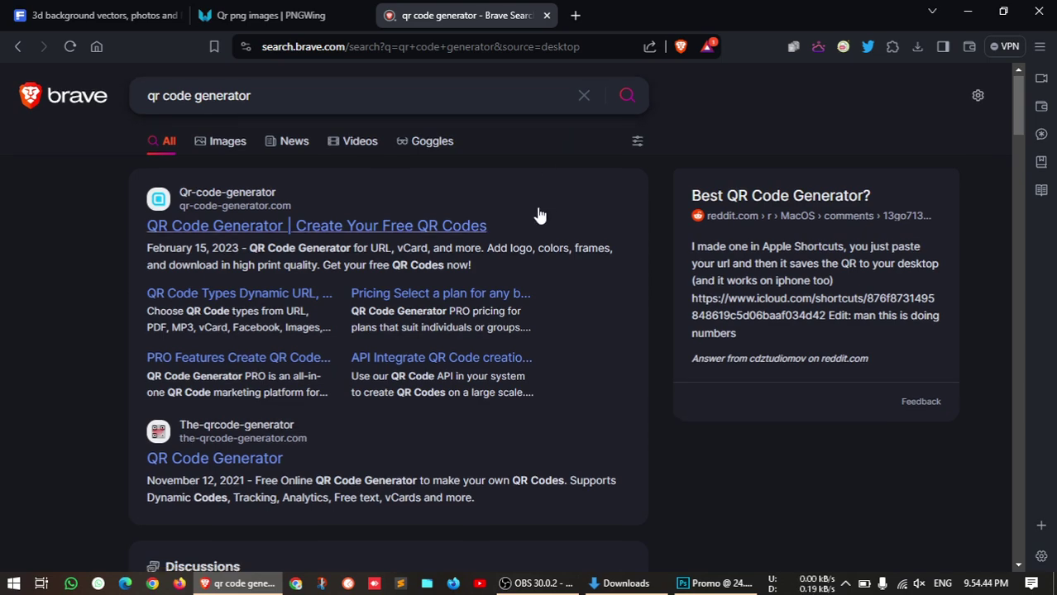
{"action": "scroll", "coordinate": [538, 215], "scroll_direction": "down", "scroll_amount": 4}
{"action": "scroll", "coordinate": [538, 215], "scroll_direction": "down", "scroll_amount": 3}
{"action": "scroll", "coordinate": [537, 216], "scroll_direction": "down", "scroll_amount": 3}
{"action": "scroll", "coordinate": [537, 215], "scroll_direction": "down", "scroll_amount": 3}
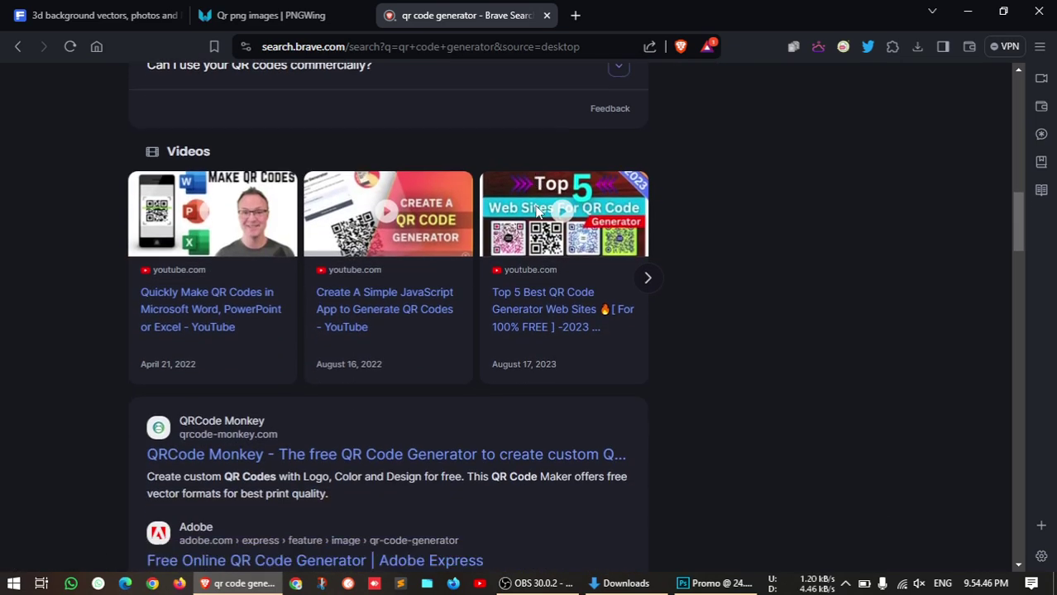
{"action": "scroll", "coordinate": [536, 215], "scroll_direction": "down", "scroll_amount": 3}
{"action": "scroll", "coordinate": [533, 215], "scroll_direction": "down", "scroll_amount": 2}
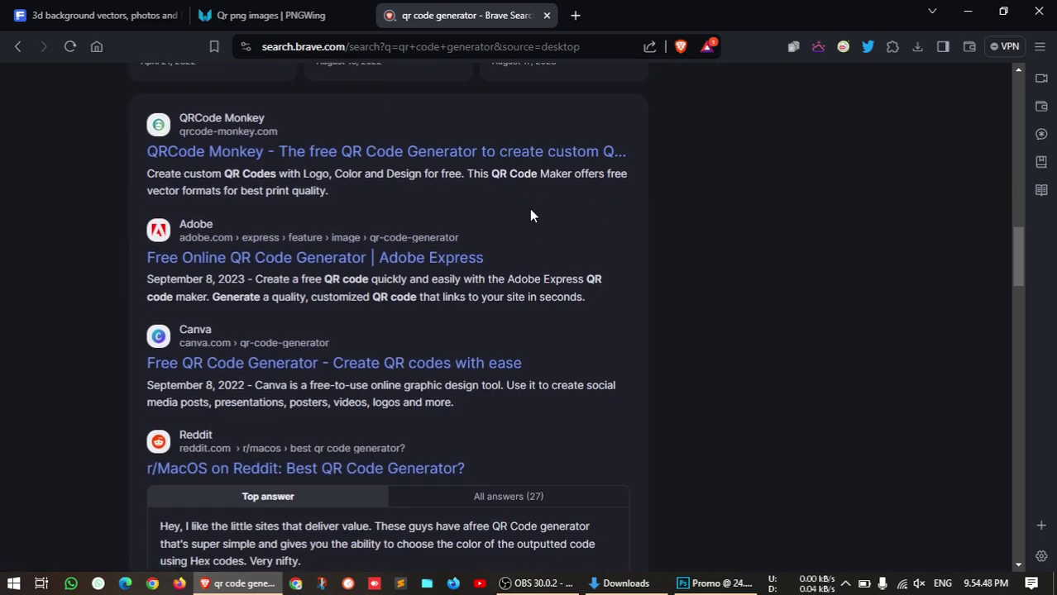
{"action": "scroll", "coordinate": [529, 208], "scroll_direction": "up", "scroll_amount": 2}
{"action": "scroll", "coordinate": [512, 201], "scroll_direction": "up", "scroll_amount": 4}
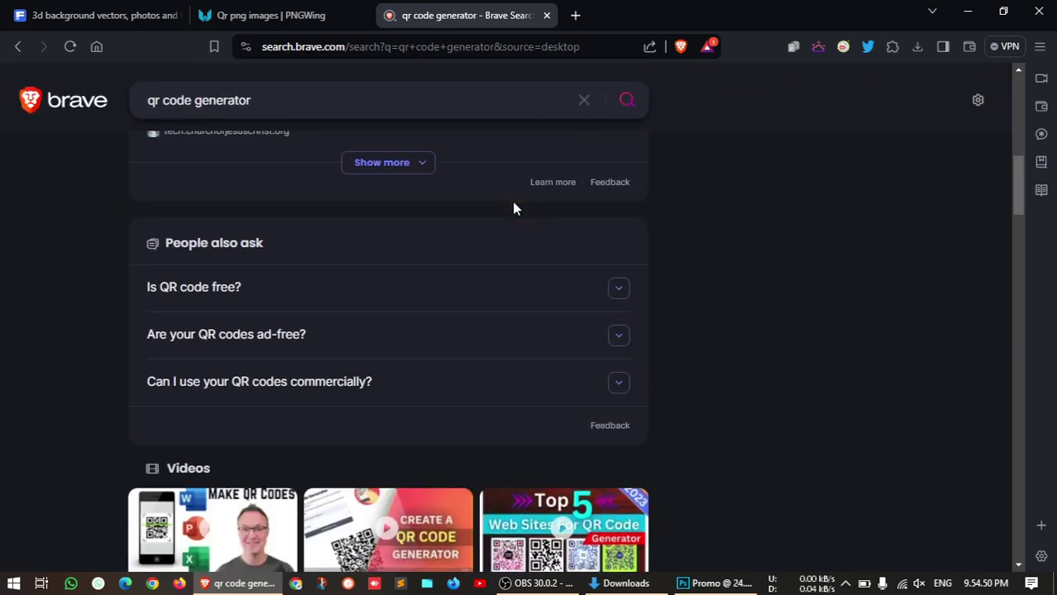
{"action": "scroll", "coordinate": [512, 202], "scroll_direction": "up", "scroll_amount": 4}
{"action": "scroll", "coordinate": [512, 209], "scroll_direction": "up", "scroll_amount": 4}
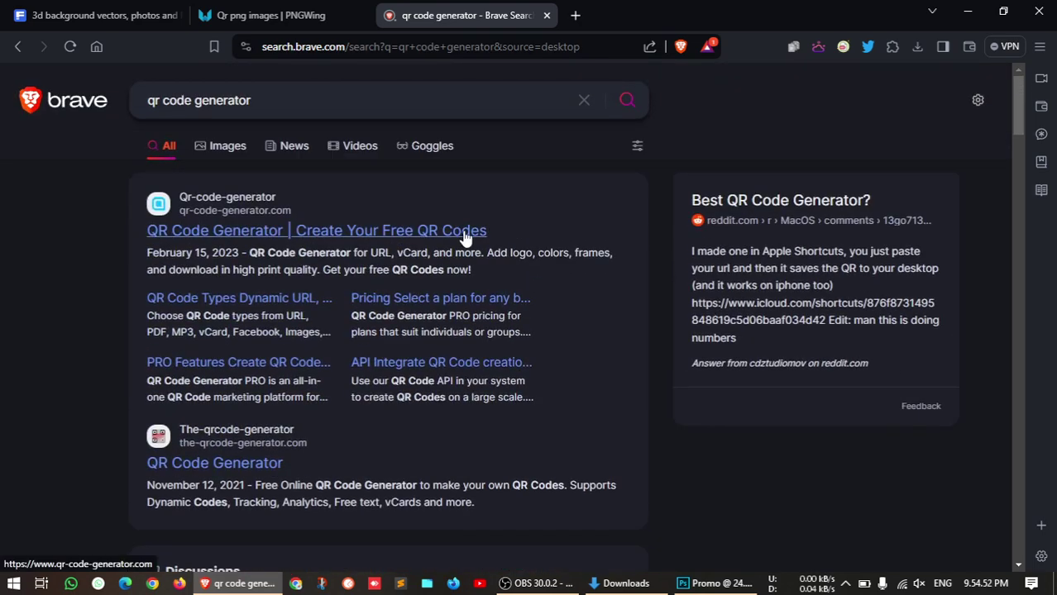
- Generate a 'Marketing' QR code on qr-code-generator.com and save it as frame.png
{"action": "left_click", "coordinate": [415, 234]}
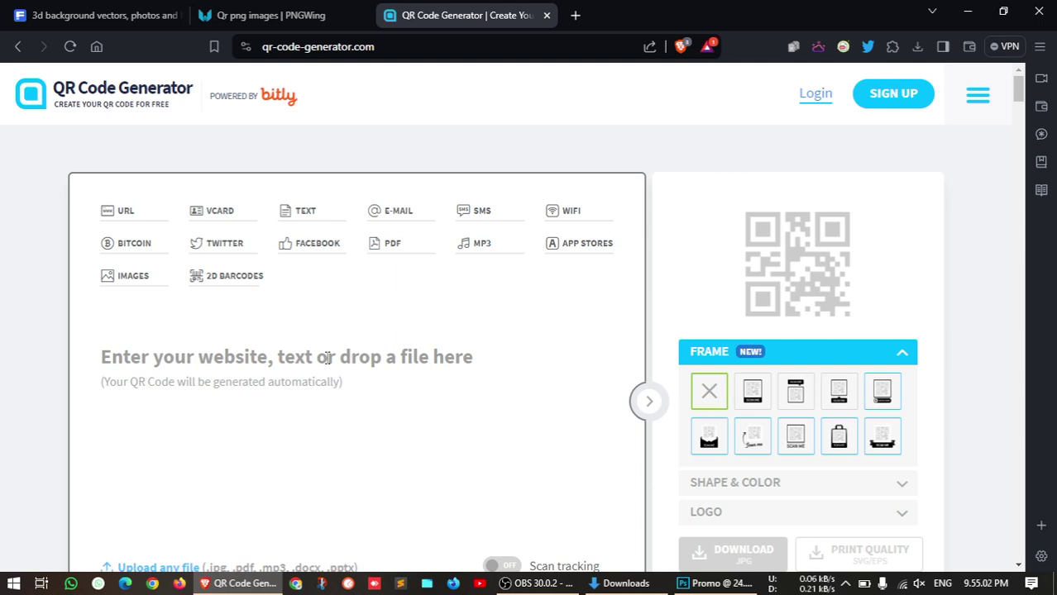
{"action": "type", "text": "Mar"}
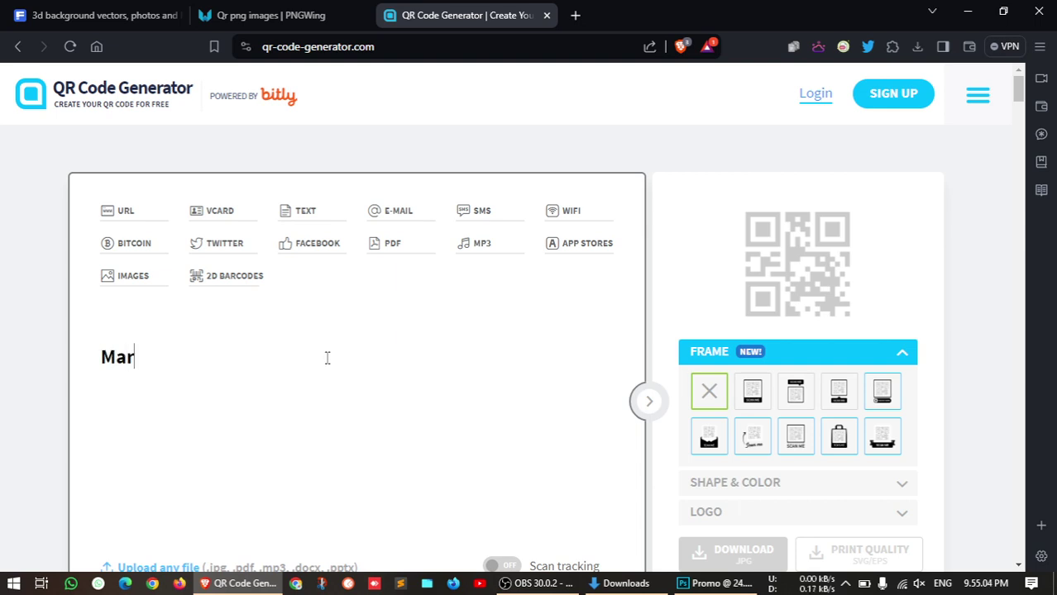
{"action": "type", "text": "keting"}
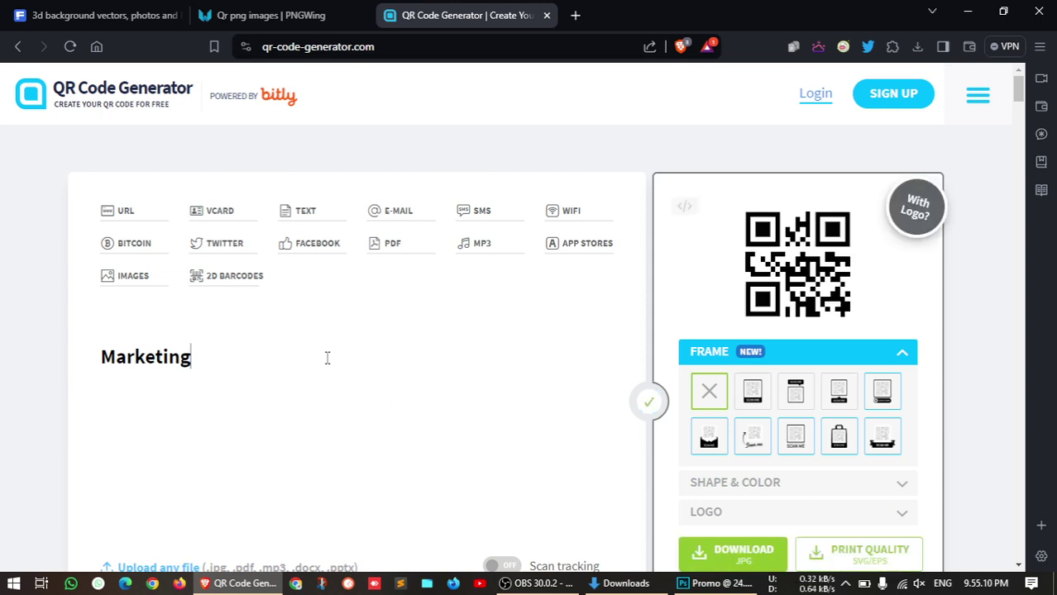
{"action": "scroll", "coordinate": [744, 430], "scroll_direction": "down", "scroll_amount": 2}
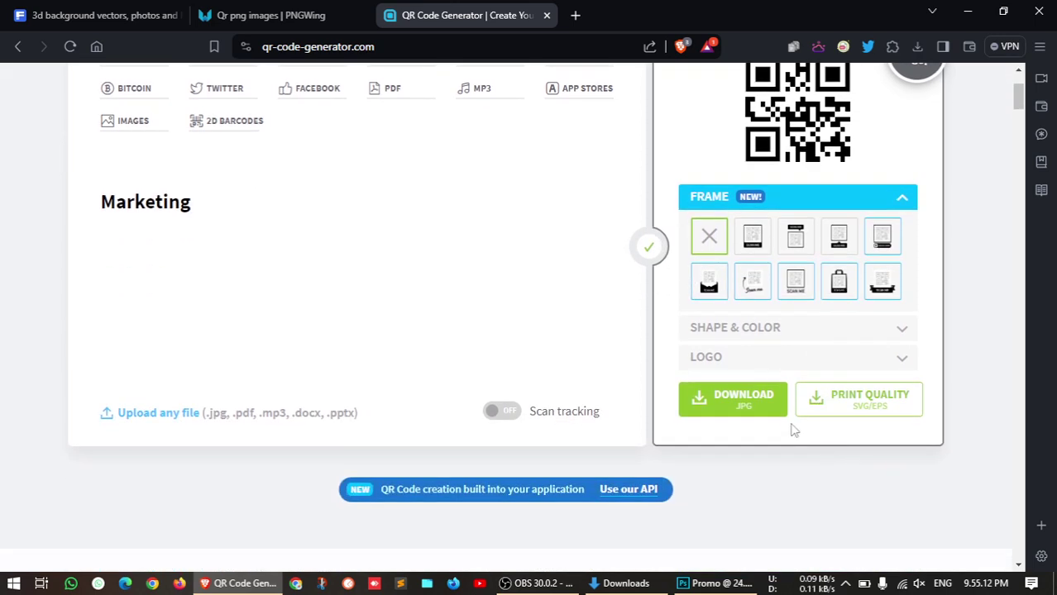
{"action": "left_click", "coordinate": [733, 397]}
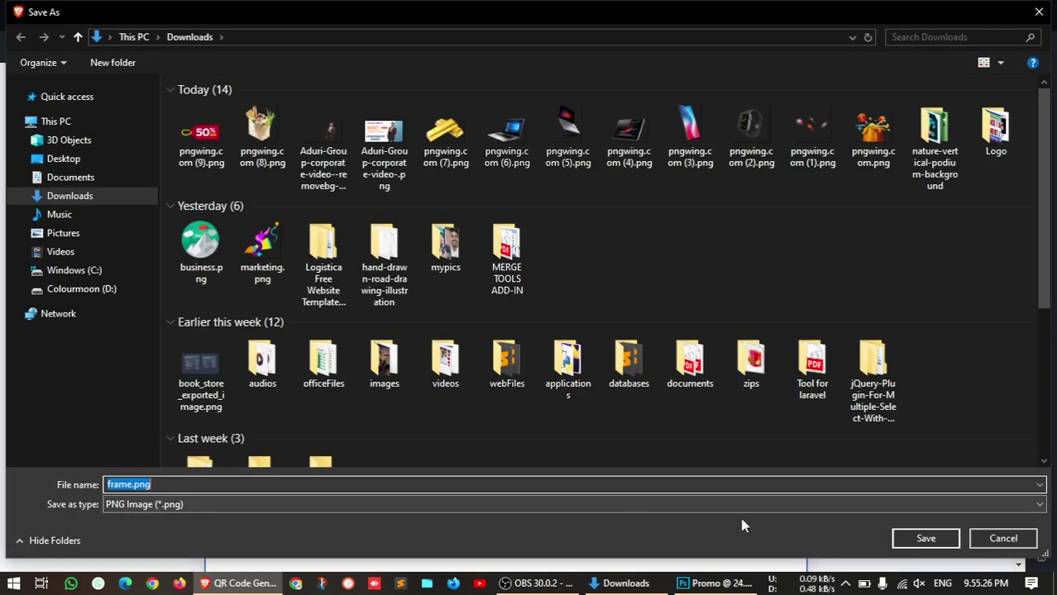
{"action": "left_click", "coordinate": [906, 539]}
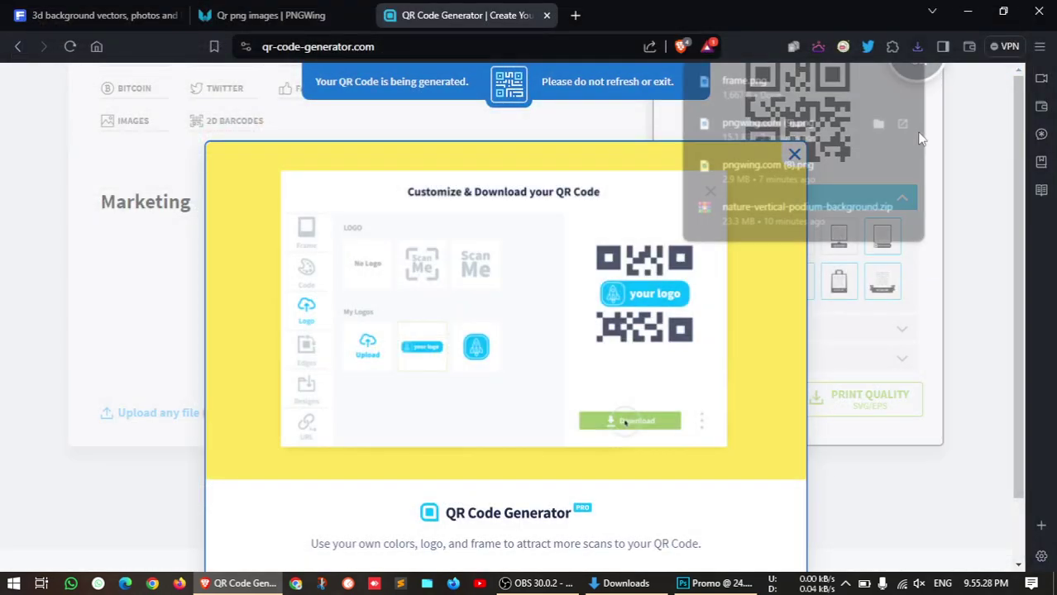
- Place frame.png on the poster at 26.43%, centred beneath the grocery bag
{"action": "mouse_move", "coordinate": [797, 77]}
{"action": "left_mouse_down"}
{"action": "mouse_move", "coordinate": [809, 126]}
{"action": "mouse_move", "coordinate": [420, 462]}
{"action": "left_mouse_up"}
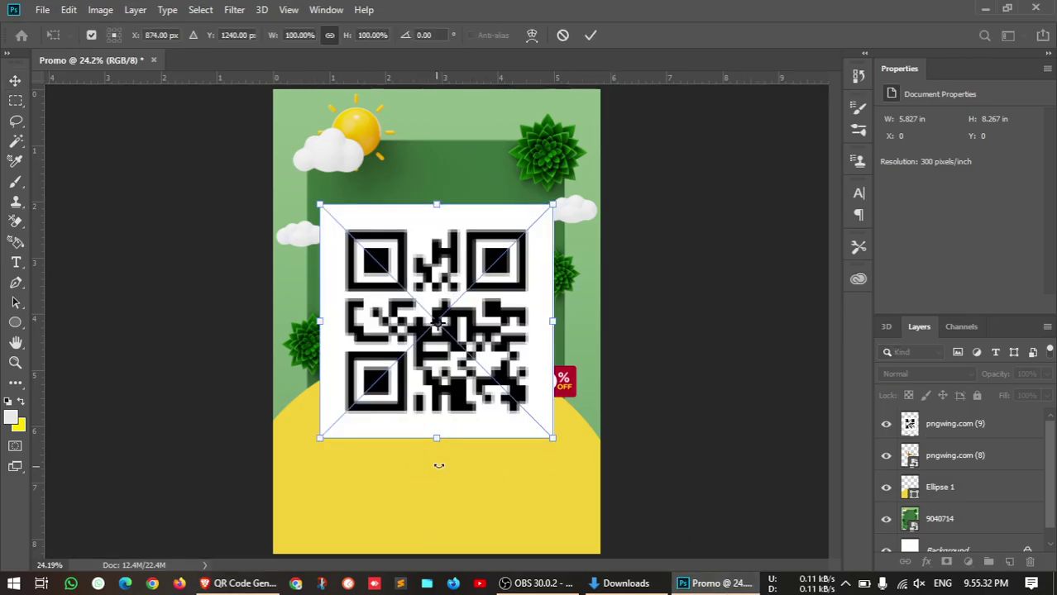
{"action": "mouse_move", "coordinate": [544, 215]}
{"action": "left_mouse_down"}
{"action": "mouse_move", "coordinate": [382, 378]}
{"action": "mouse_move", "coordinate": [463, 485]}
{"action": "left_mouse_up"}
{"action": "left_click", "coordinate": [590, 36]}
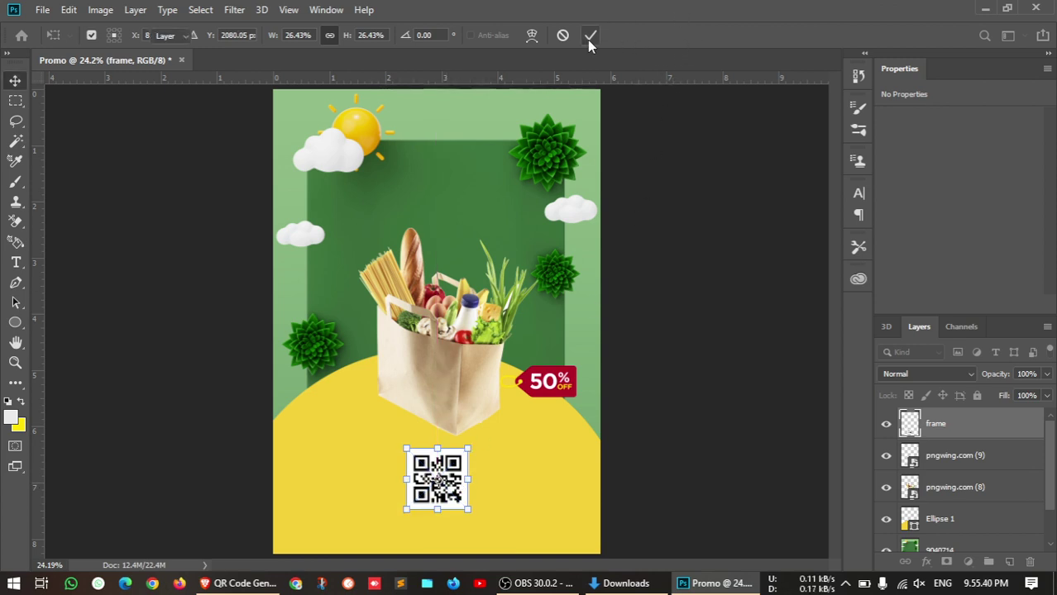
- Check the bag and QR code layers by selecting each, leaving nothing selected
{"action": "left_click", "coordinate": [689, 378]}
{"action": "left_click", "coordinate": [429, 398]}
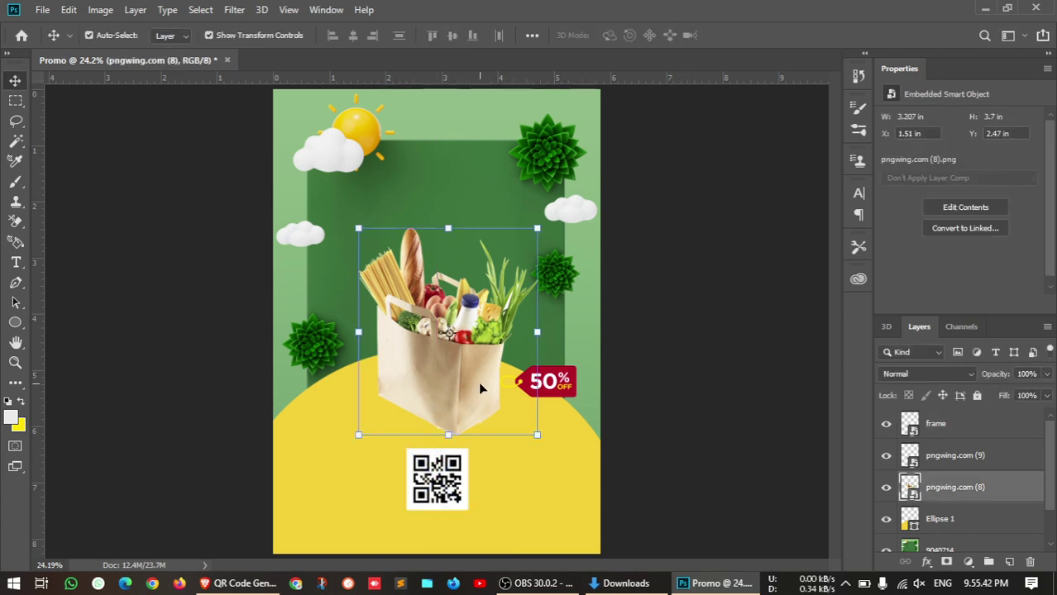
{"action": "left_click", "coordinate": [666, 394]}
{"action": "left_click", "coordinate": [442, 491]}
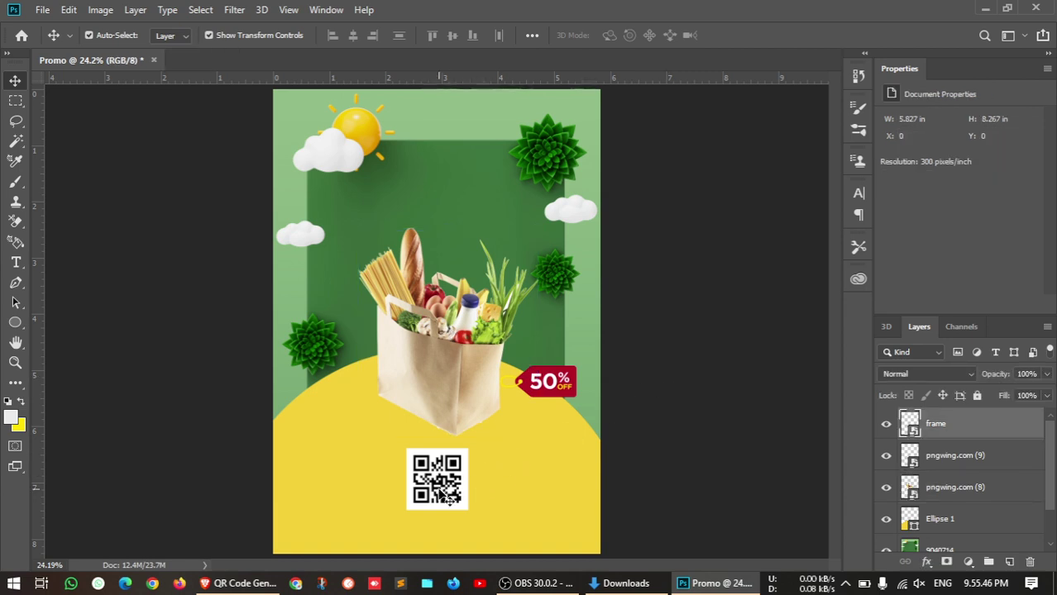
{"action": "left_click", "coordinate": [766, 488]}
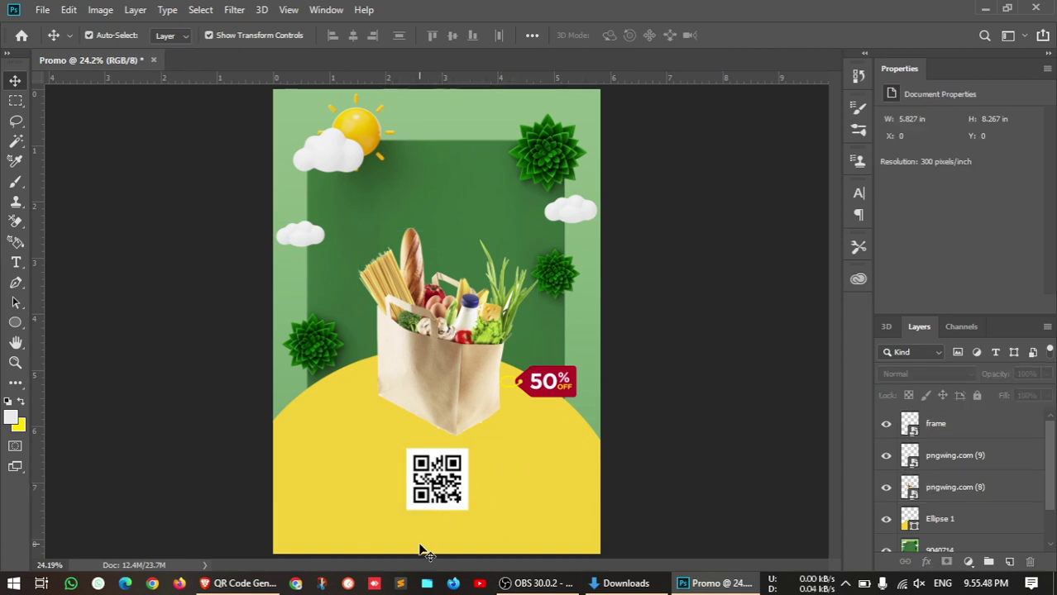
- Copy the qr-code-generator.com URL from Brave's address bar and minimize the browser
{"action": "left_click", "coordinate": [269, 586]}
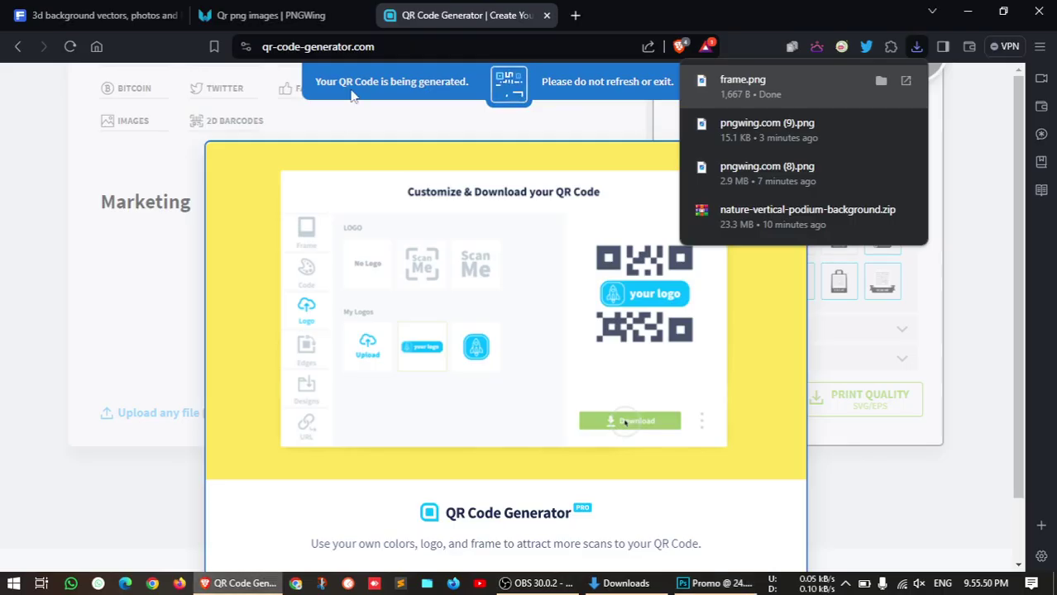
{"action": "left_click", "coordinate": [390, 46]}
{"action": "right_click", "coordinate": [342, 46]}
{"action": "left_click", "coordinate": [438, 47]}
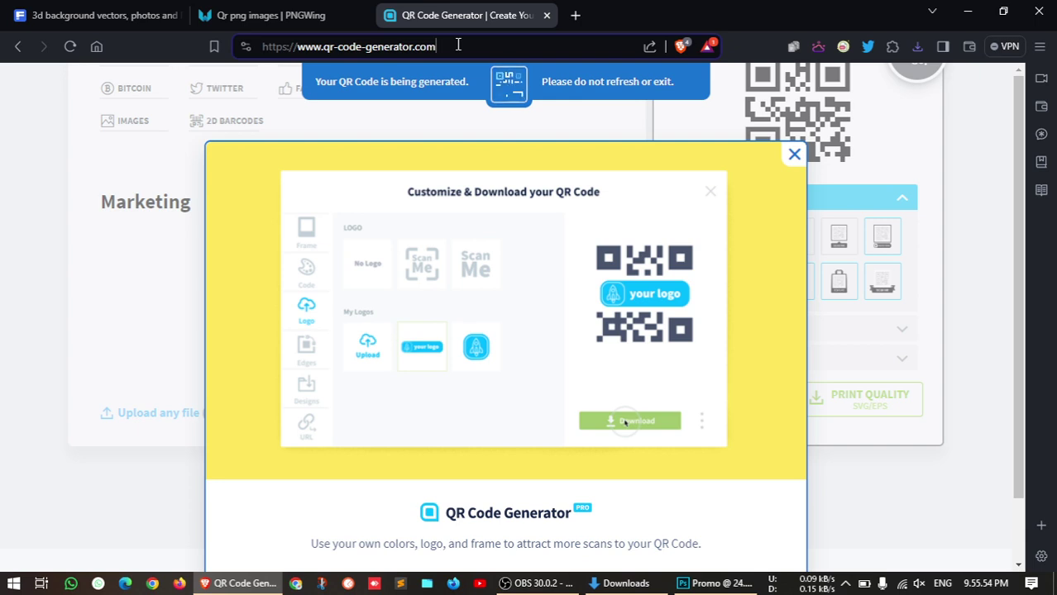
{"action": "key", "text": "ctrl+a"}
{"action": "left_click", "coordinate": [457, 45]}
{"action": "left_click", "coordinate": [965, 10]}
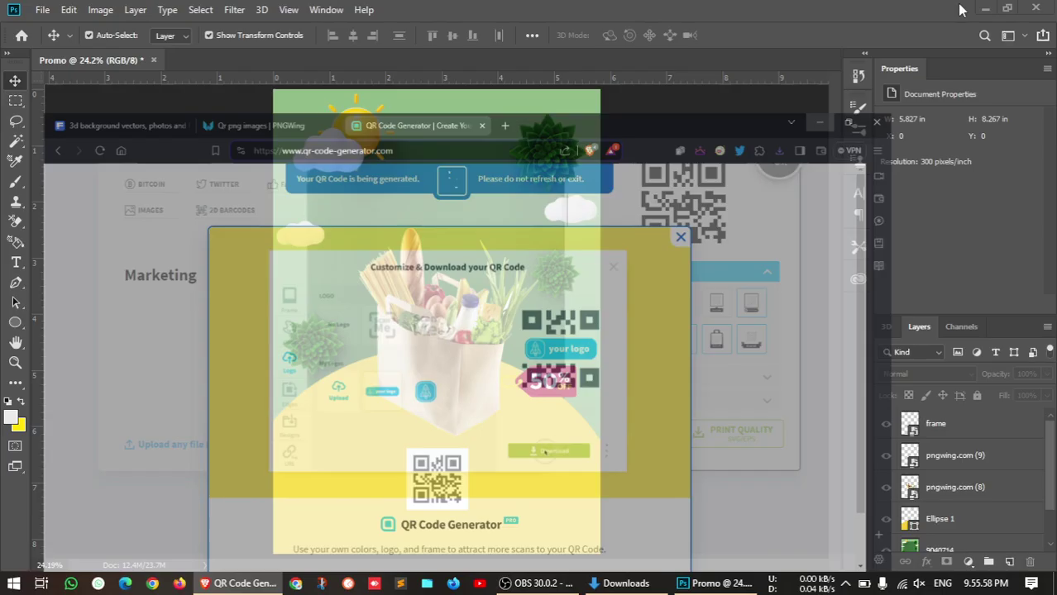
- Start a text box below the QR code, coloured with the 50% OFF tag's red
{"action": "left_click", "coordinate": [16, 263]}
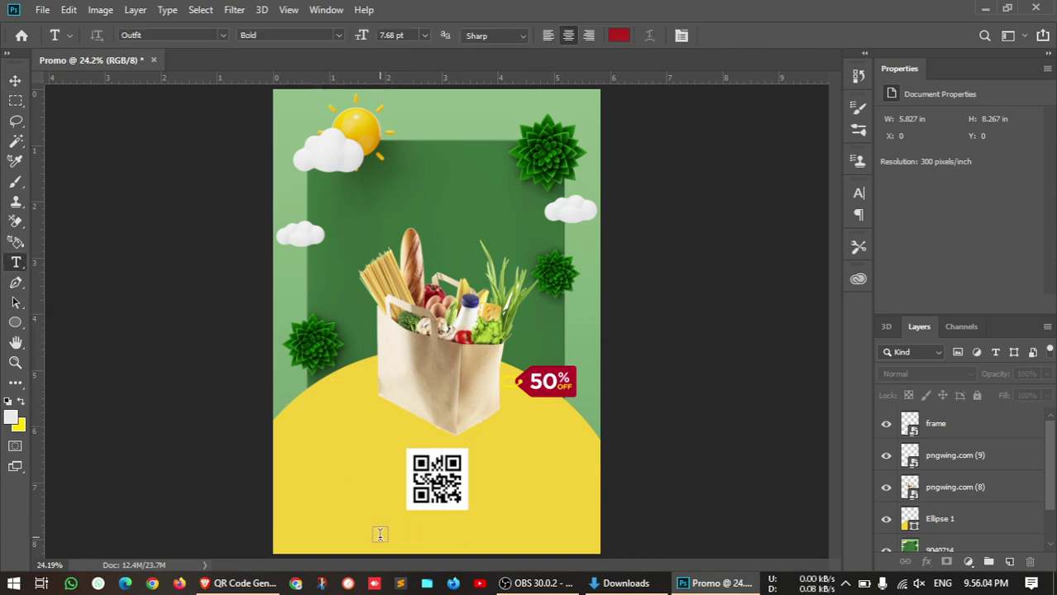
{"action": "left_click", "coordinate": [380, 534]}
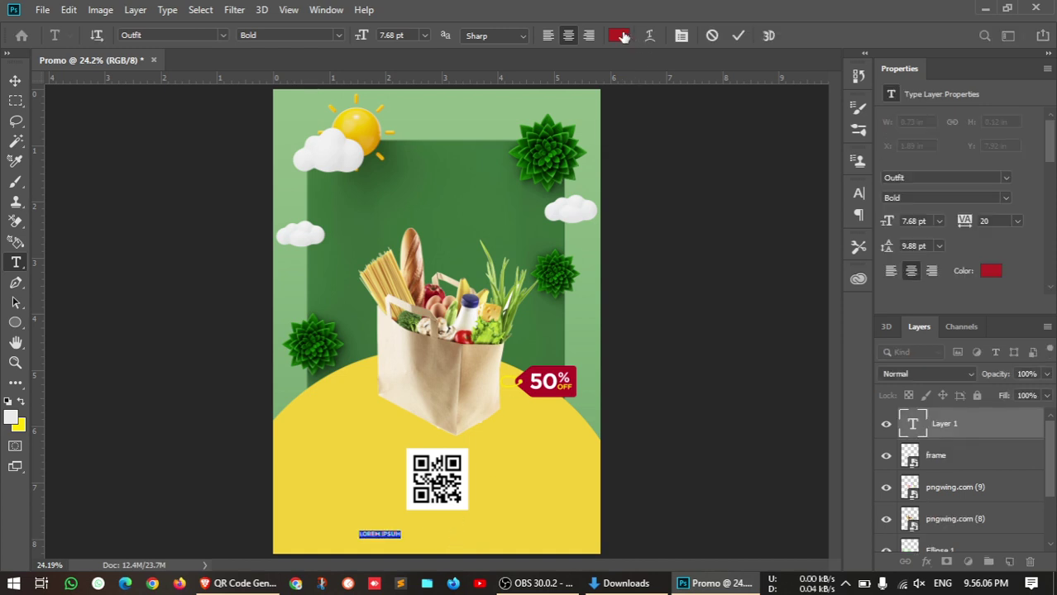
{"action": "left_click", "coordinate": [618, 35]}
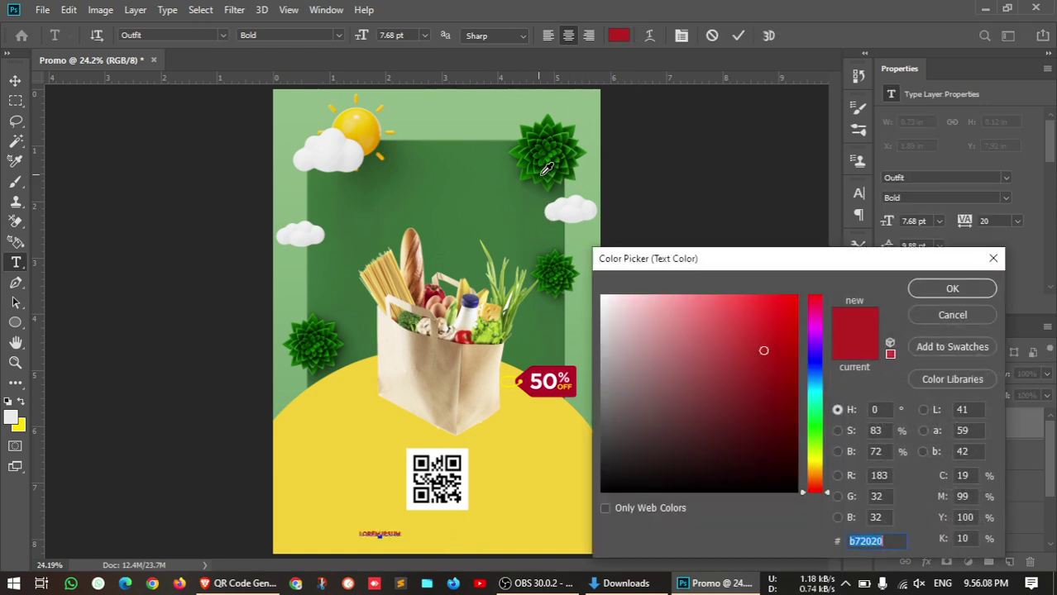
{"action": "left_click", "coordinate": [373, 159]}
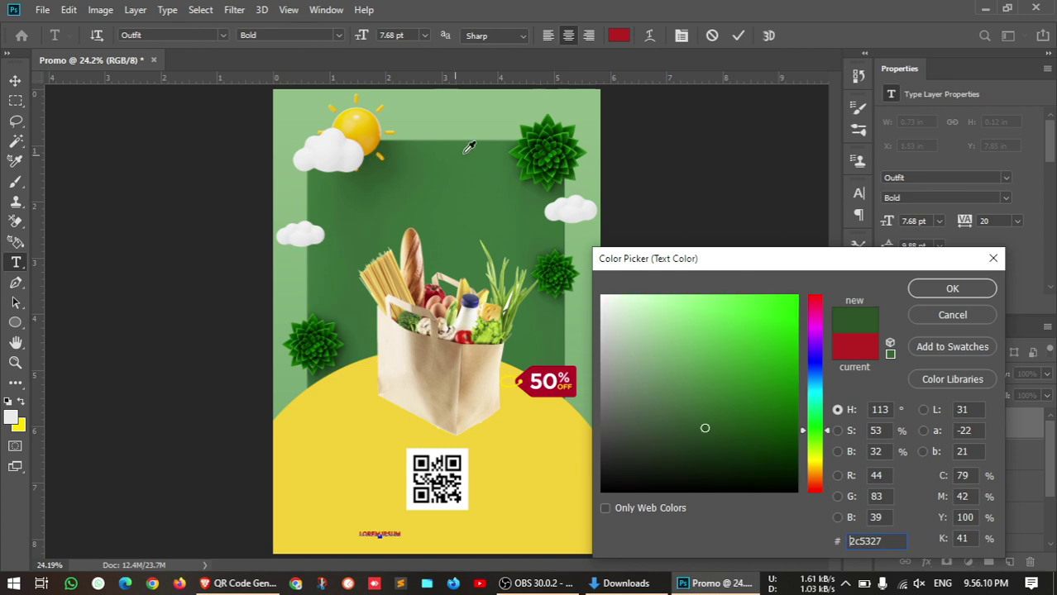
{"action": "left_click", "coordinate": [561, 143]}
{"action": "left_click", "coordinate": [561, 142]}
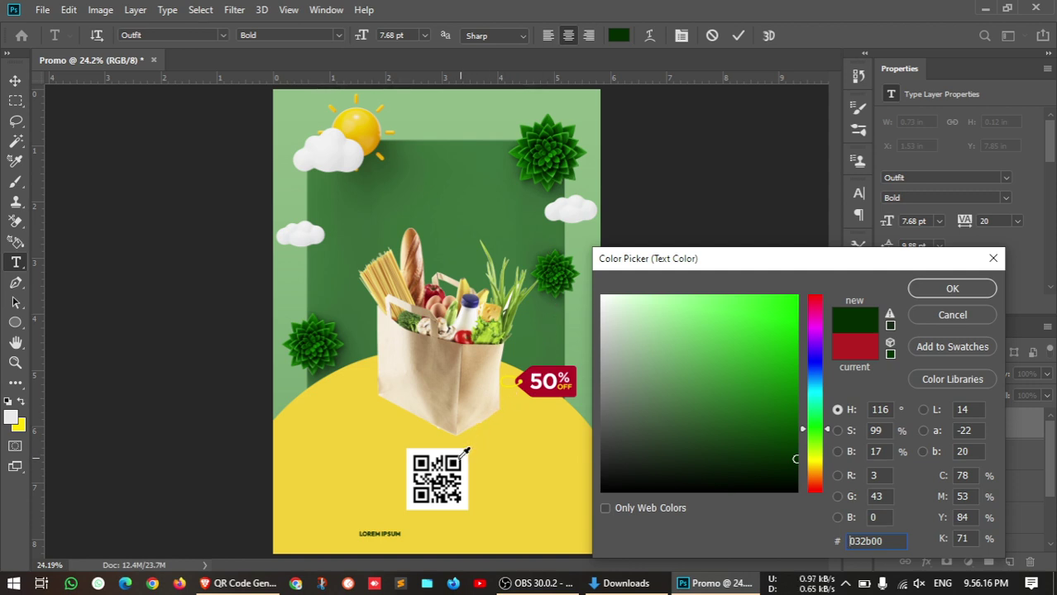
{"action": "left_click", "coordinate": [526, 372]}
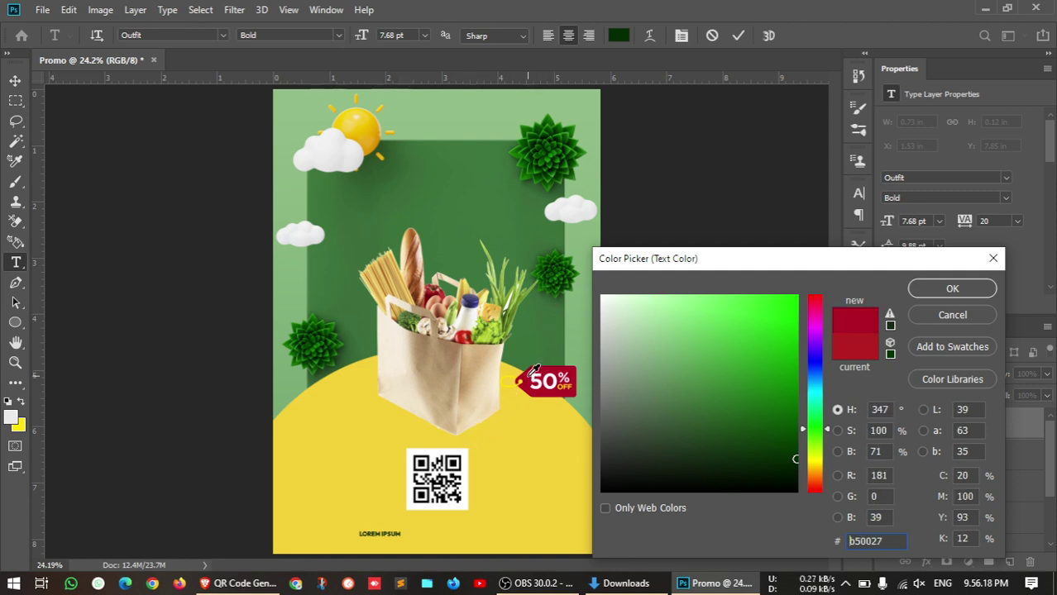
{"action": "left_click", "coordinate": [952, 288]}
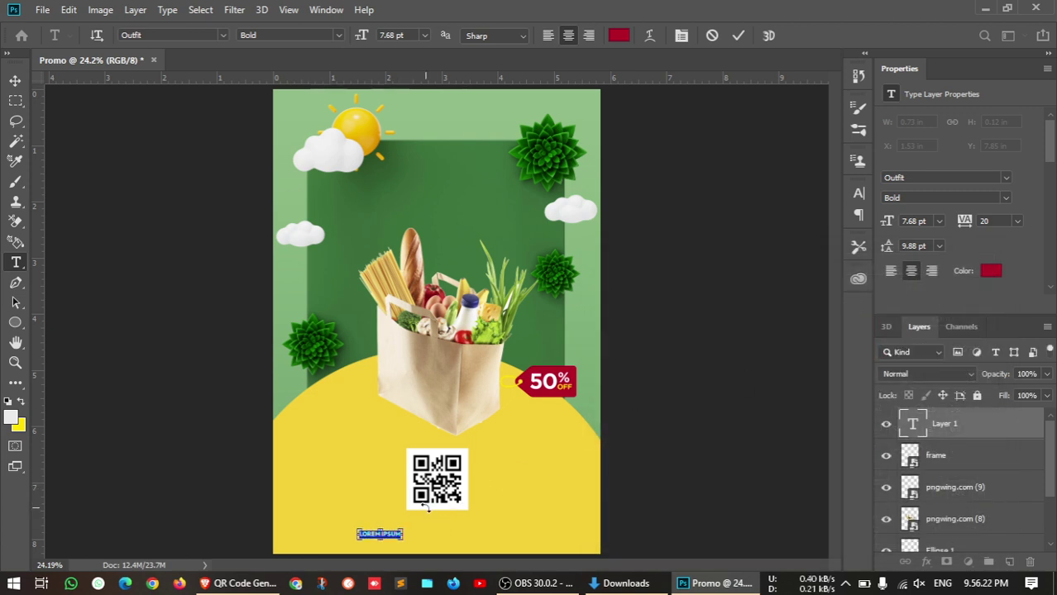
{"action": "key", "text": "ctrl+v"}
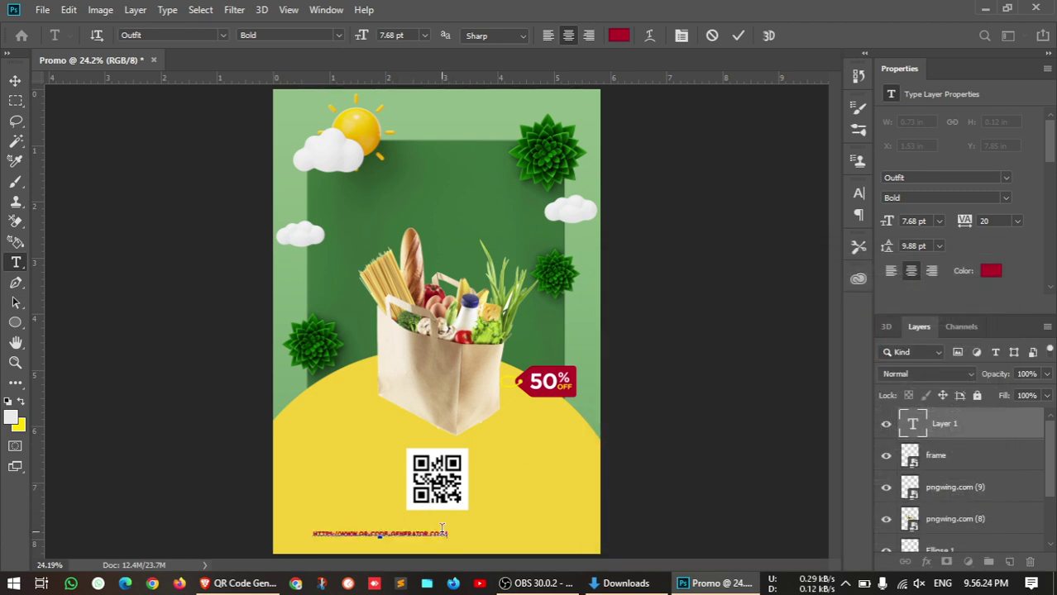
{"action": "key", "text": "ctrl+a"}
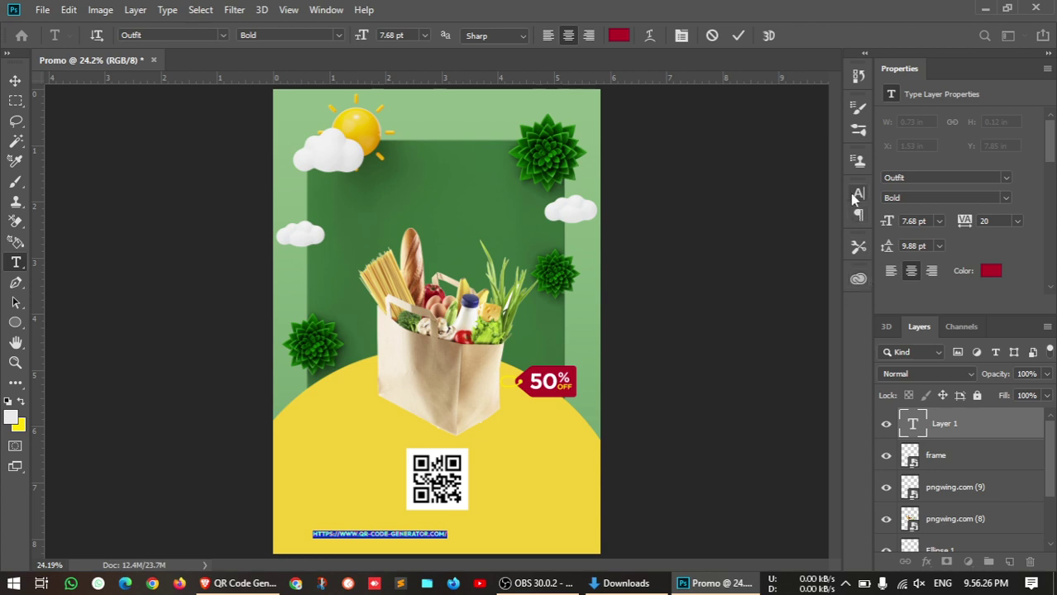
{"action": "left_click", "coordinate": [858, 195]}
{"action": "left_click", "coordinate": [729, 300]}
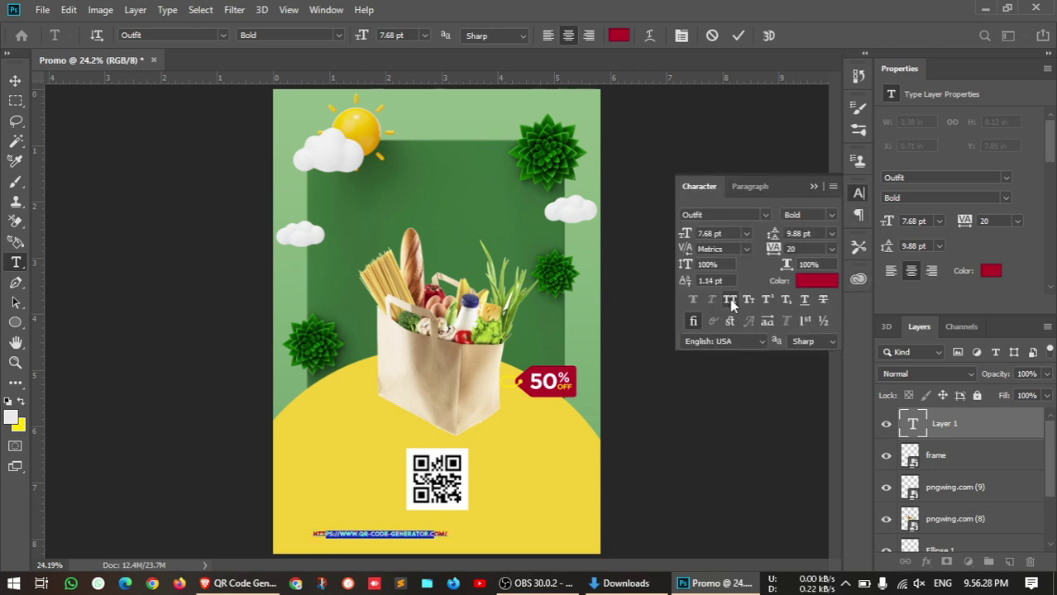
{"action": "left_click", "coordinate": [859, 196]}
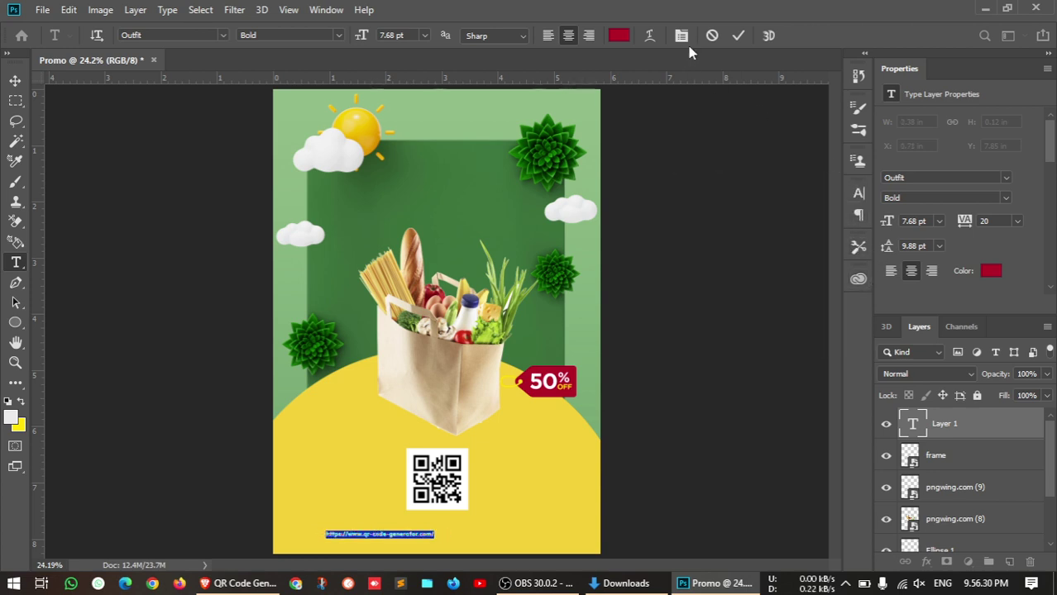
{"action": "left_click", "coordinate": [738, 34]}
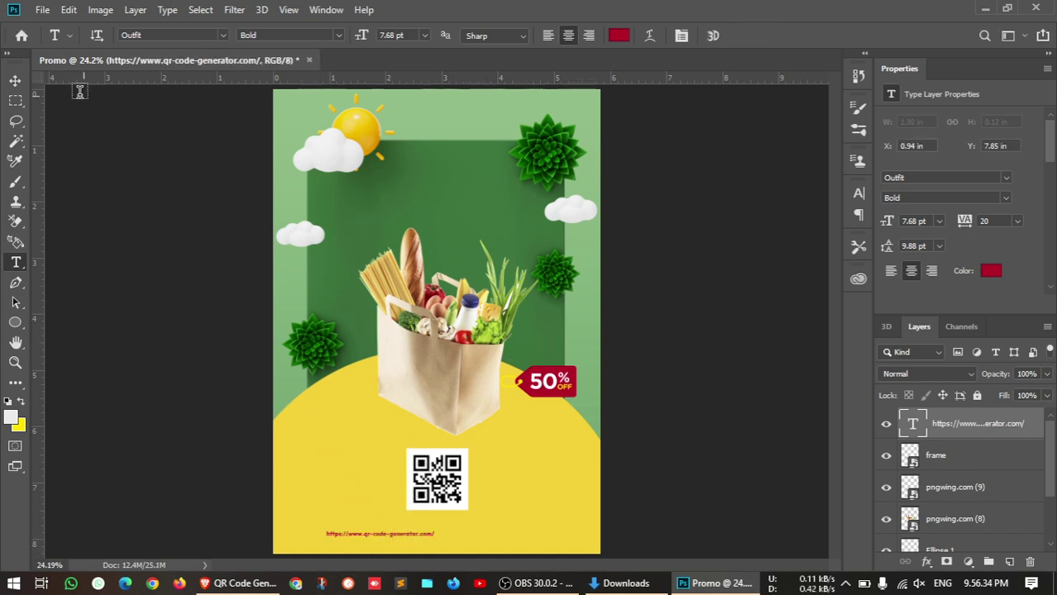
- Widen the URL caption to about 127% and deselect it
{"action": "key", "text": "v"}
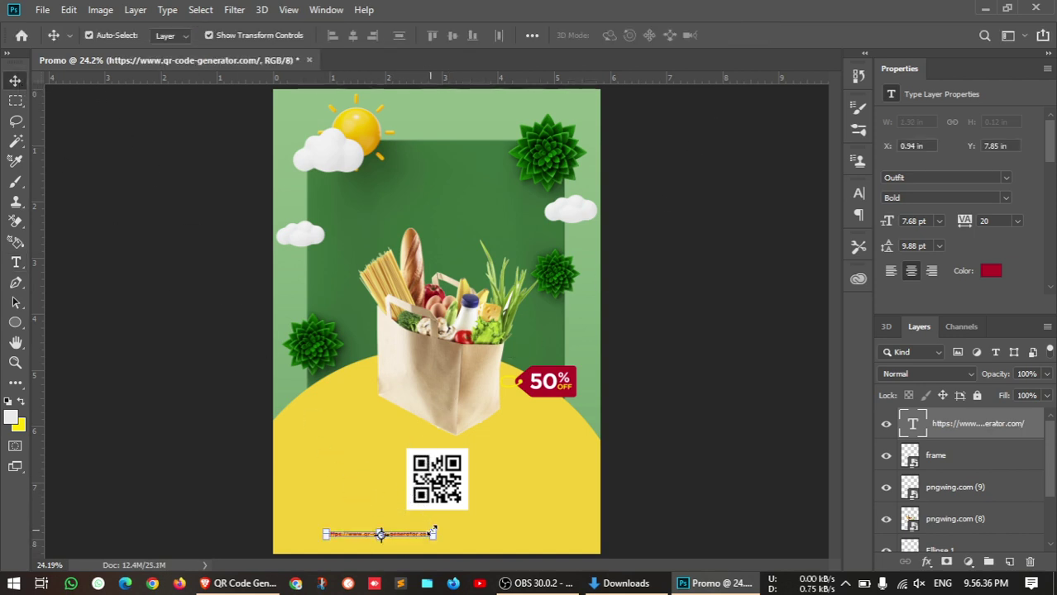
{"action": "left_click_drag", "start_coordinate": [436, 534], "coordinate": [497, 536]}
{"action": "left_click", "coordinate": [742, 34]}
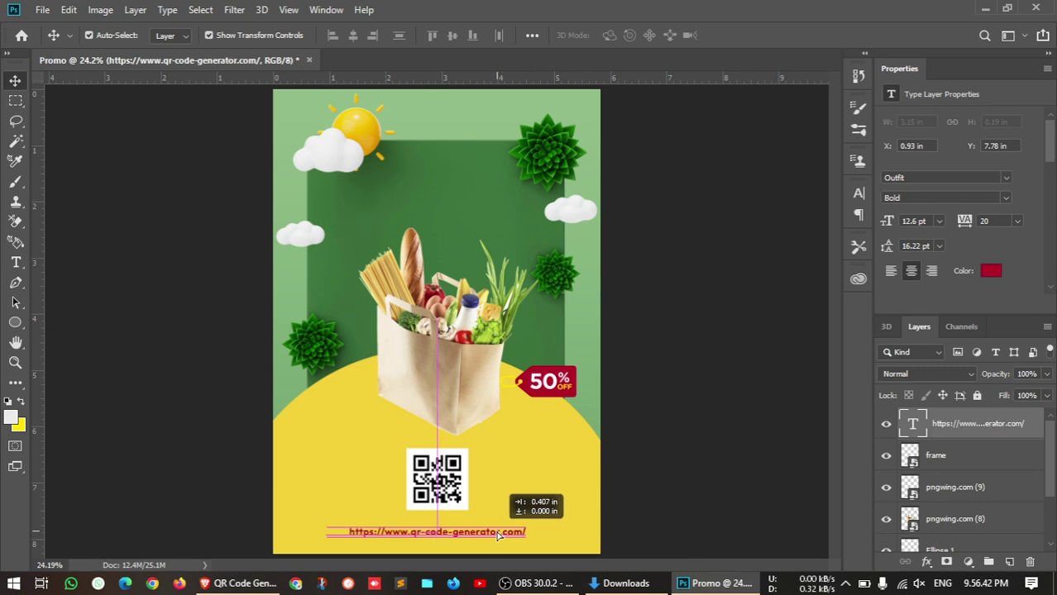
{"action": "left_click", "coordinate": [764, 421]}
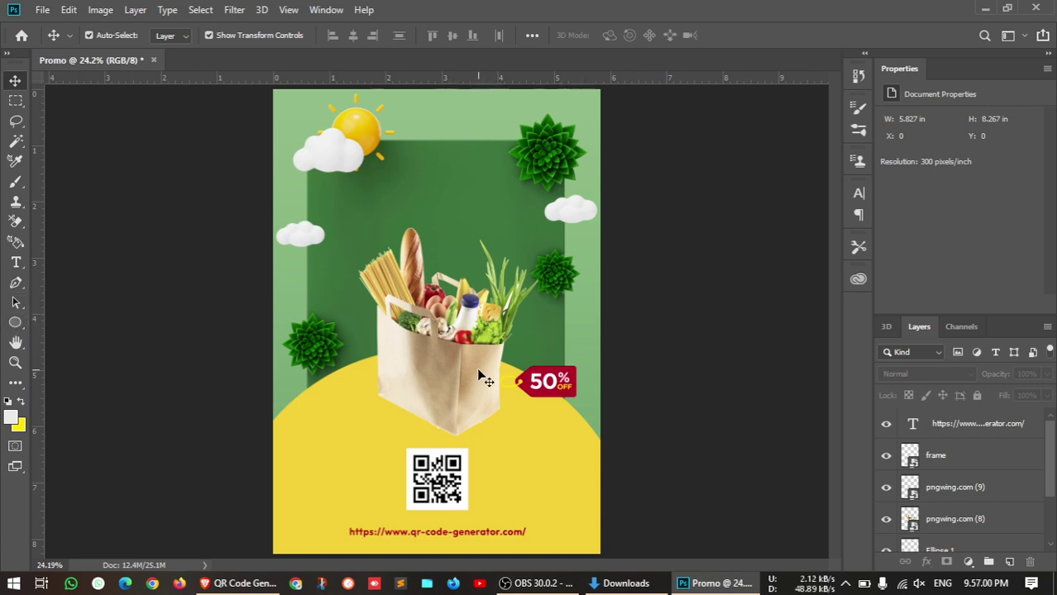
- Nudge the bag up and paint a soft white glow beneath it on a new layer
{"action": "left_click_drag", "start_coordinate": [480, 376], "coordinate": [484, 363]}
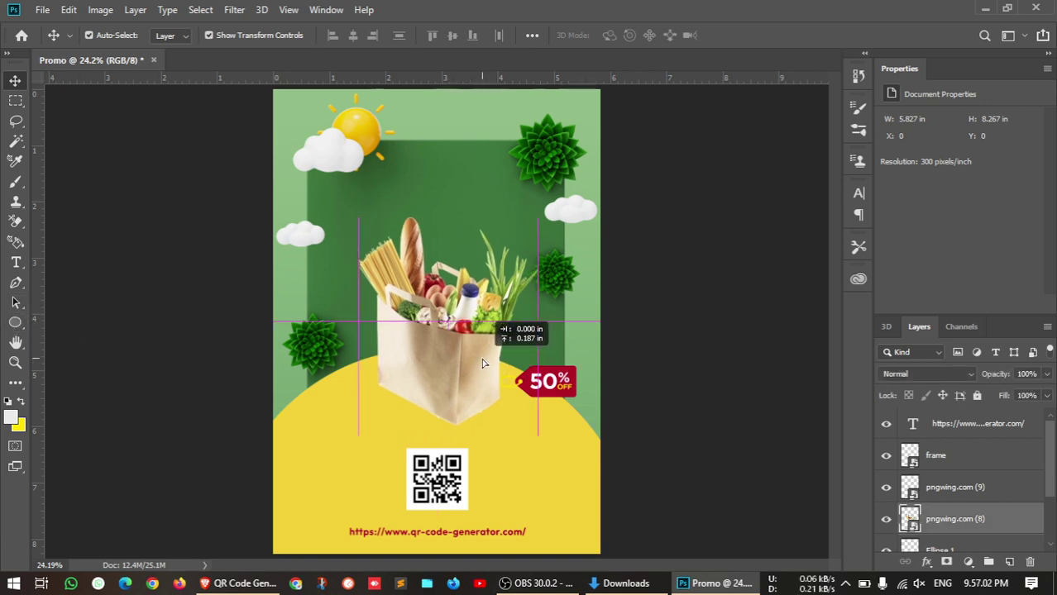
{"action": "left_click", "coordinate": [722, 355]}
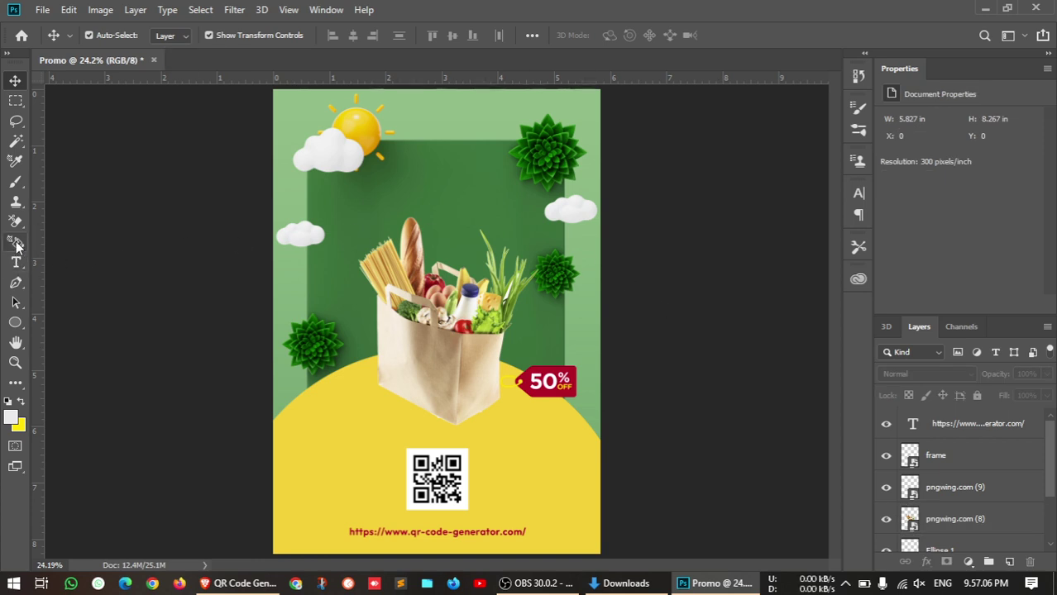
{"action": "left_click", "coordinate": [17, 183]}
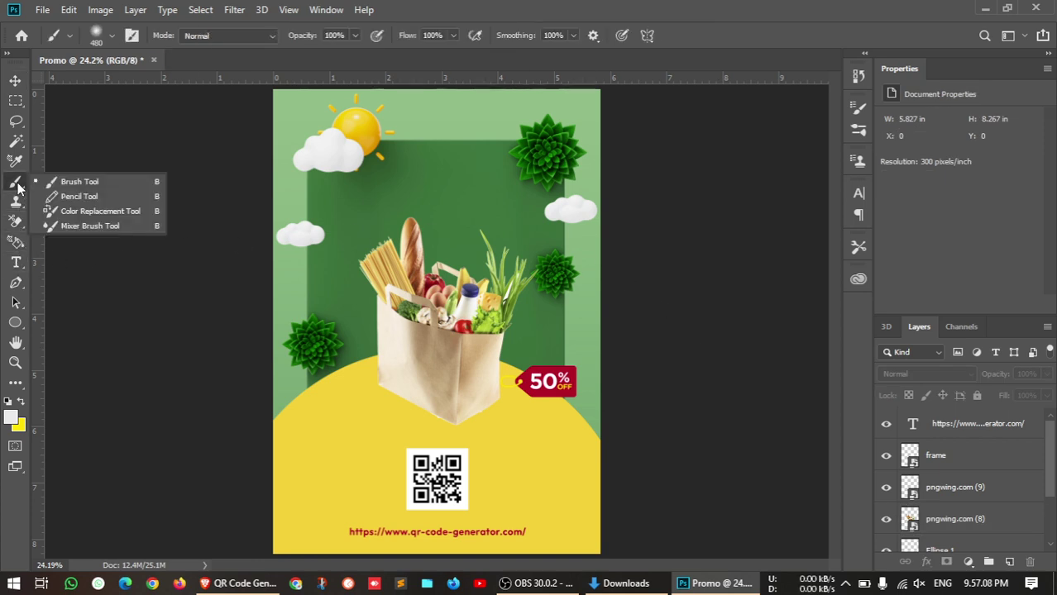
{"action": "left_click", "coordinate": [55, 186]}
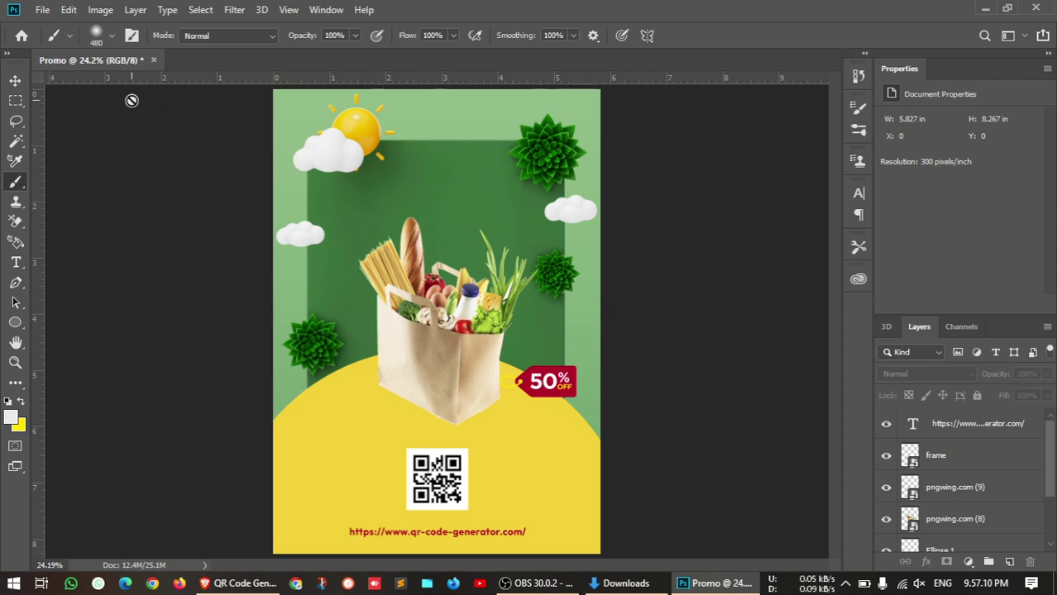
{"action": "left_click", "coordinate": [1011, 563]}
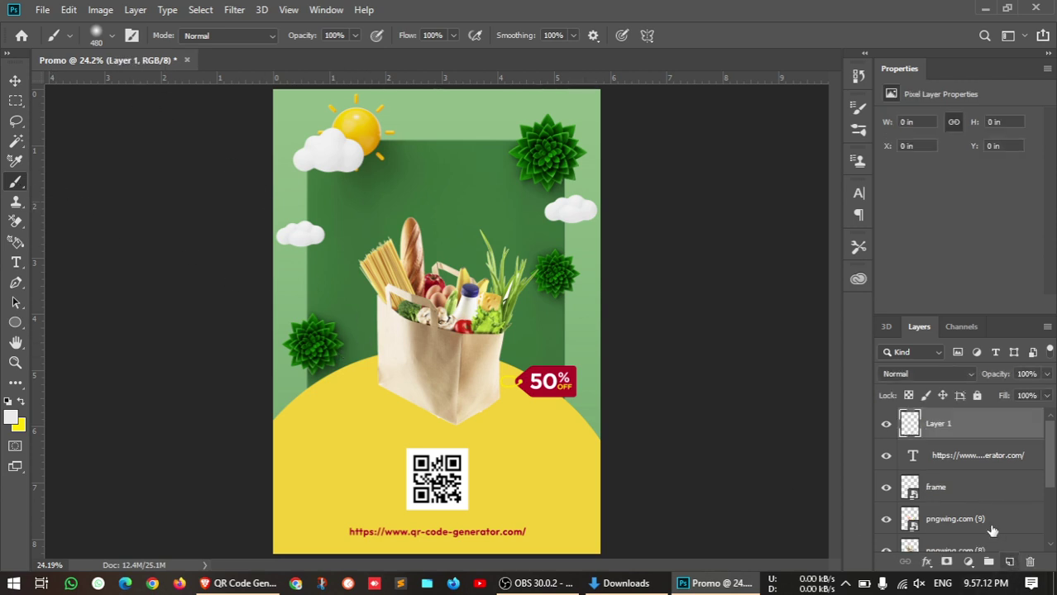
{"action": "right_click", "coordinate": [434, 409]}
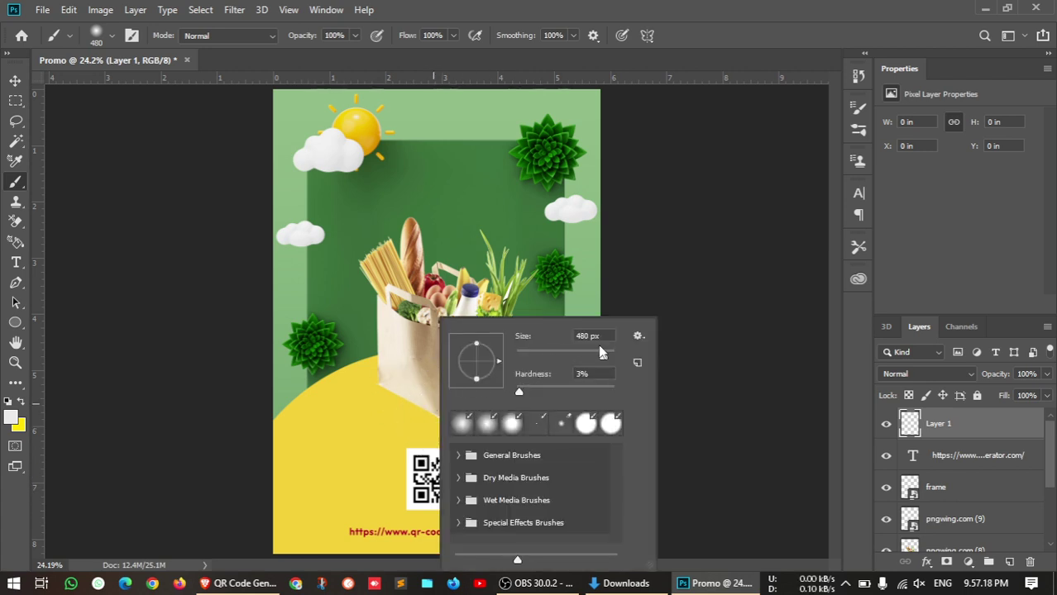
{"action": "left_click_drag", "start_coordinate": [401, 407], "coordinate": [446, 412]}
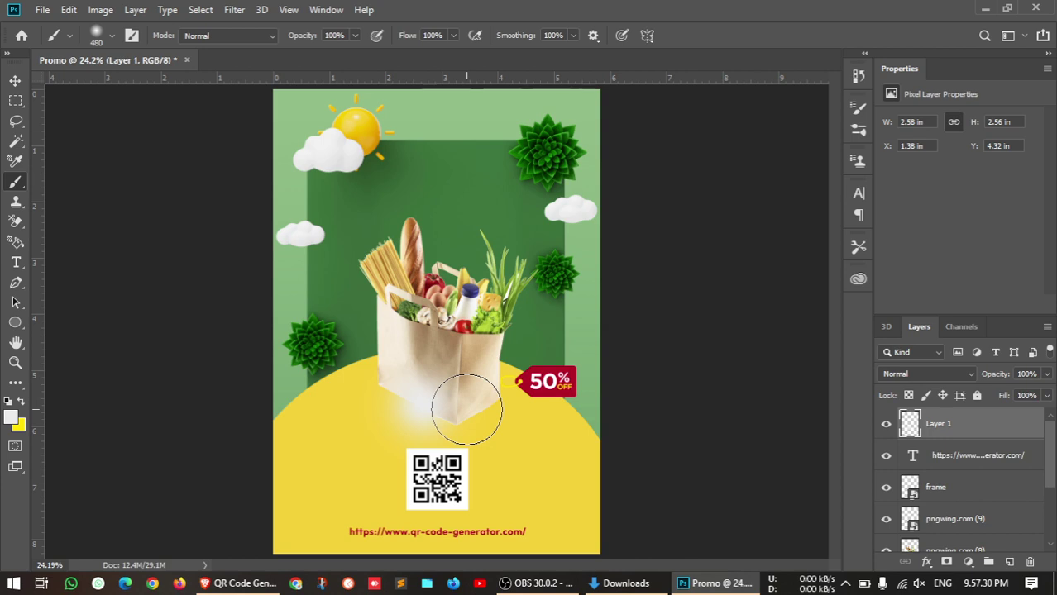
{"action": "left_click_drag", "start_coordinate": [467, 410], "coordinate": [456, 387]}
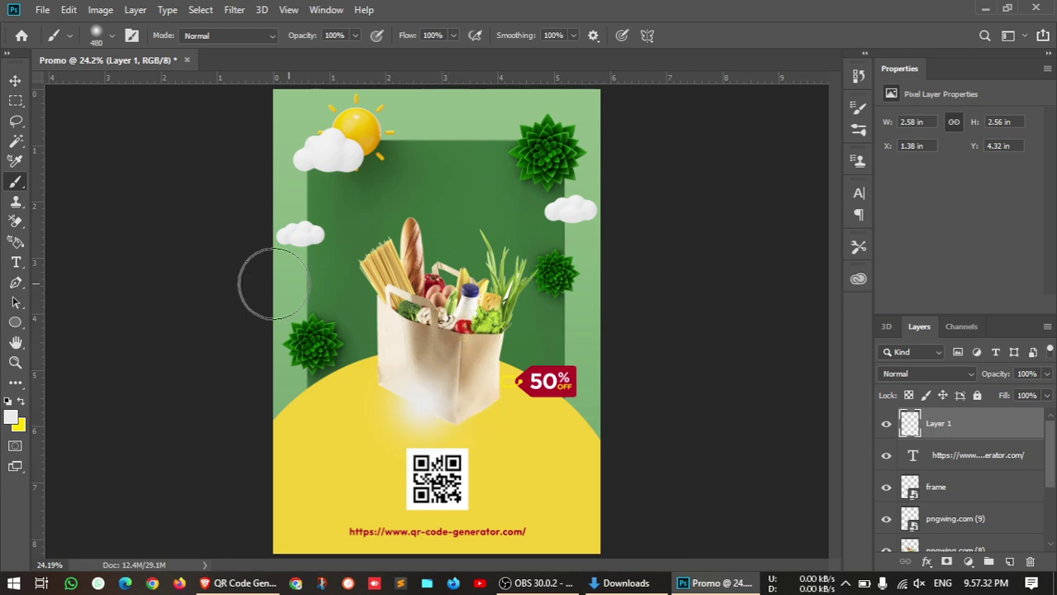
- Enlarge the white glow to about 120% and centre it beneath the bag
{"action": "left_click", "coordinate": [15, 82]}
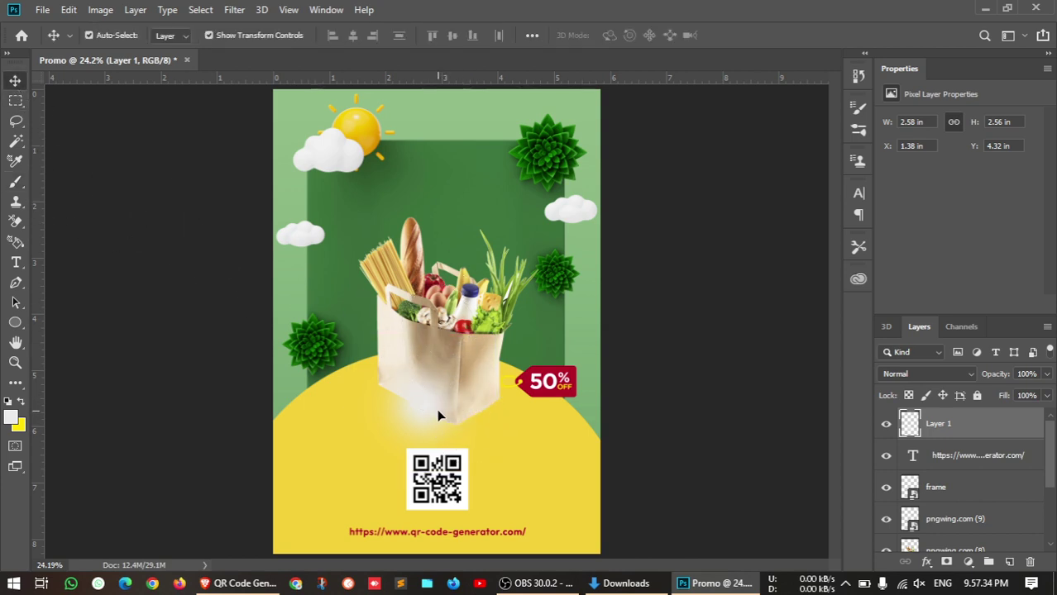
{"action": "left_click_drag", "start_coordinate": [437, 407], "coordinate": [451, 407]}
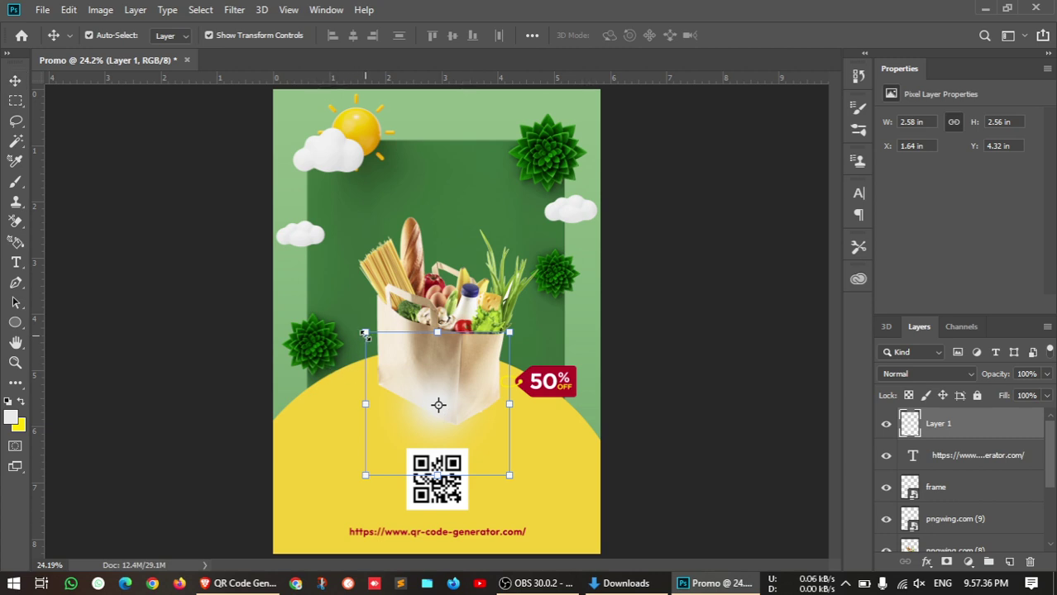
{"action": "left_click_drag", "start_coordinate": [364, 332], "coordinate": [331, 313]}
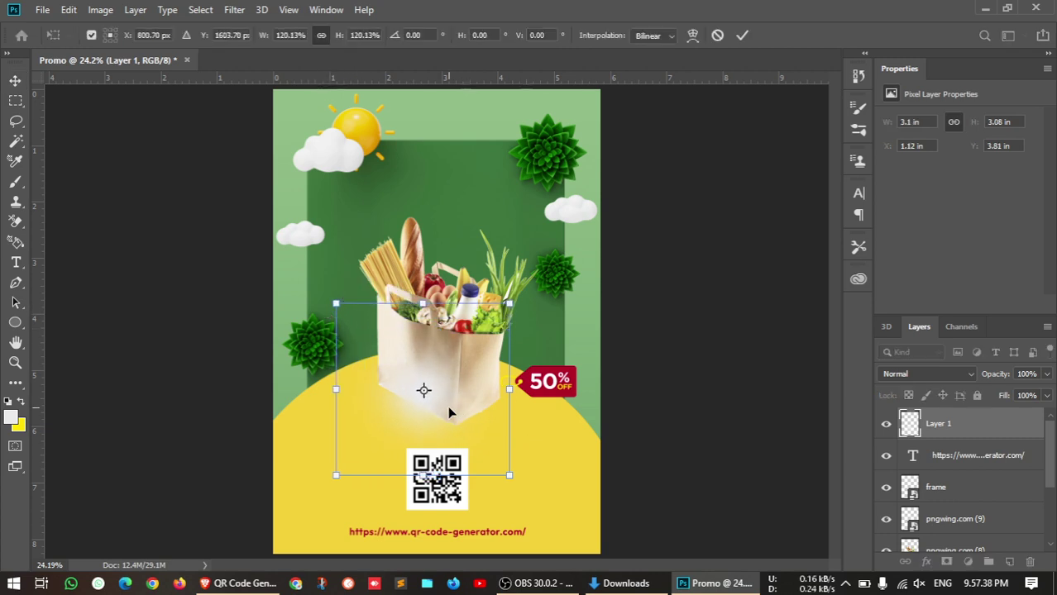
{"action": "mouse_move", "coordinate": [424, 419]}
{"action": "left_mouse_down"}
{"action": "mouse_move", "coordinate": [453, 426]}
{"action": "mouse_move", "coordinate": [445, 422]}
{"action": "left_mouse_up"}
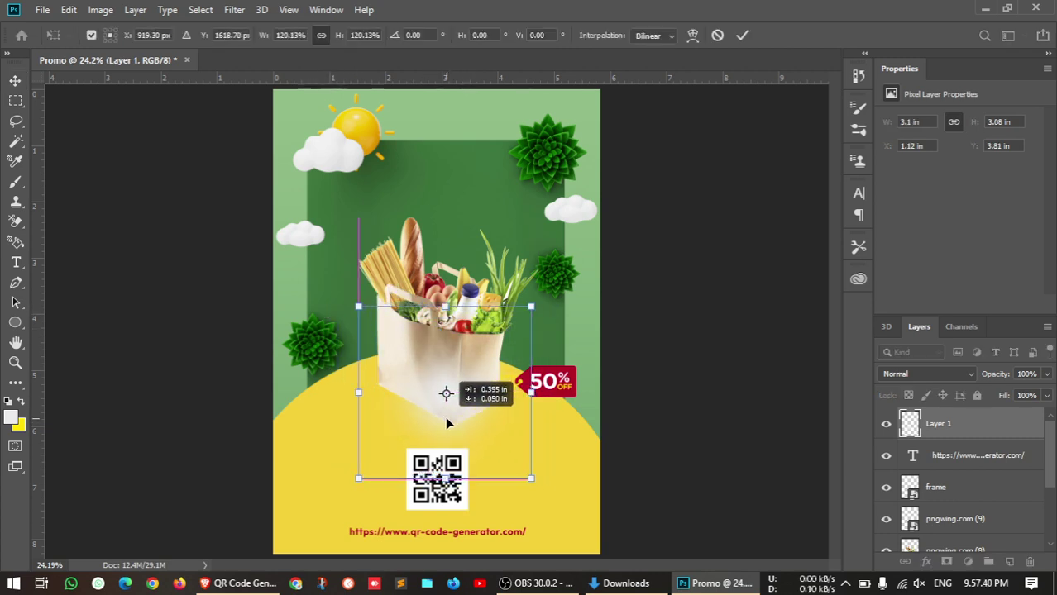
{"action": "left_click", "coordinate": [740, 37]}
{"action": "right_click", "coordinate": [964, 428]}
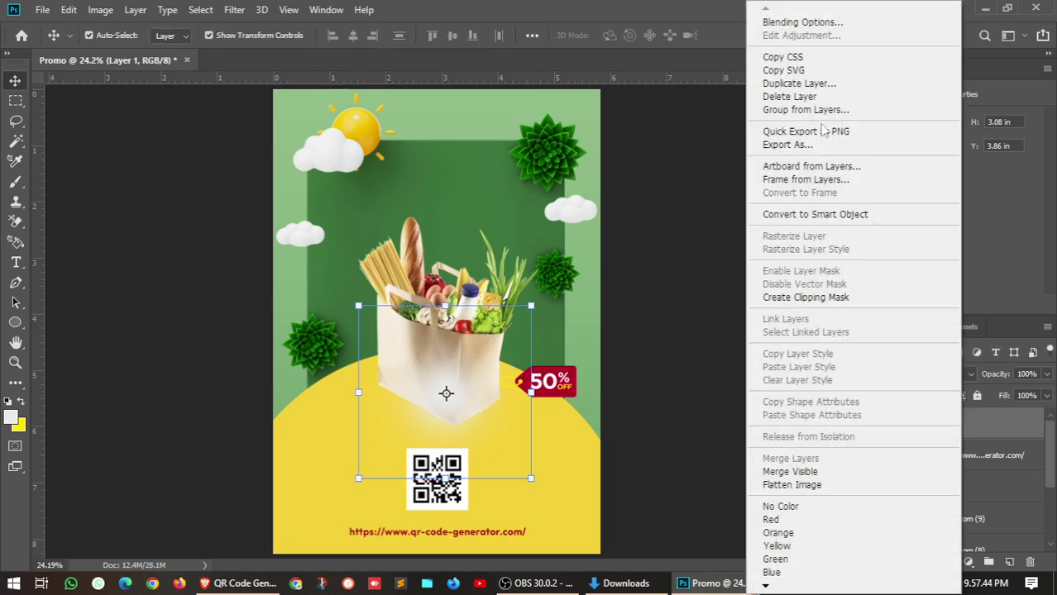
{"action": "key", "text": "Escape"}
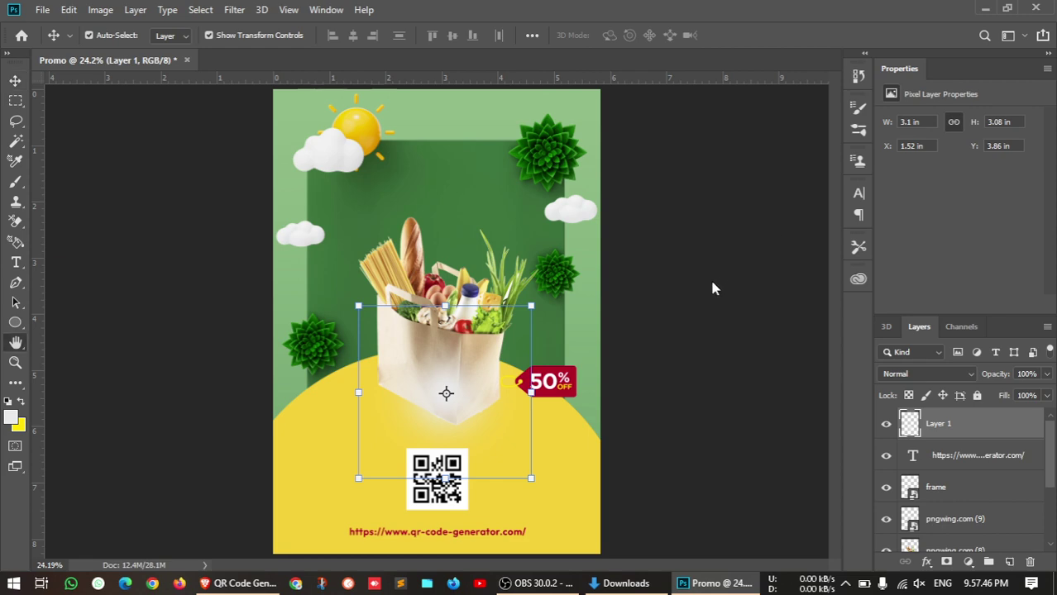
- Give Layer 1 a black #000000 Normal Color Overlay at 76% opacity
{"action": "left_click_drag", "start_coordinate": [465, 143], "coordinate": [658, 119]}
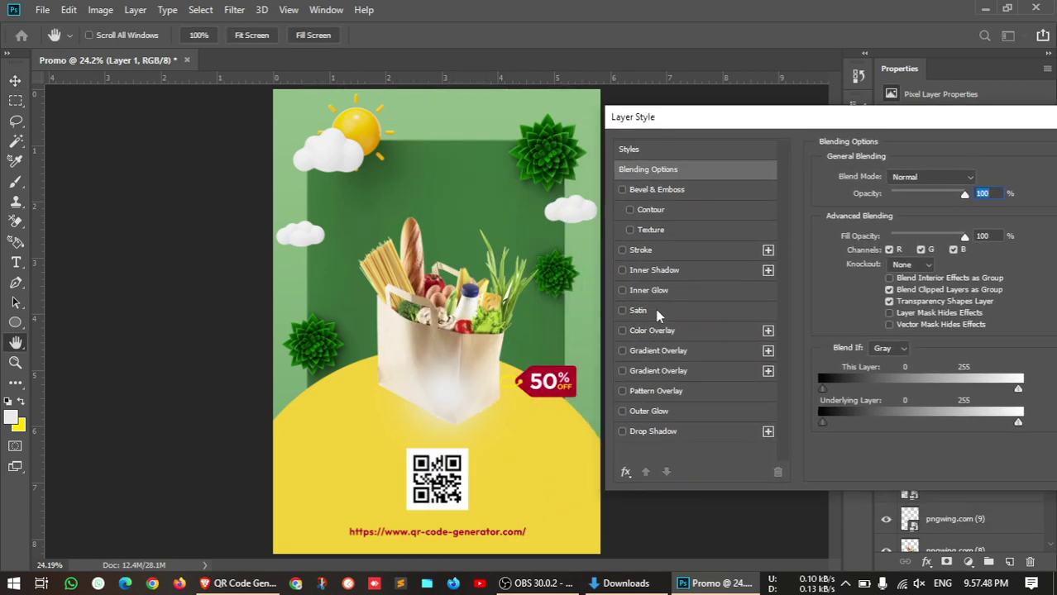
{"action": "left_click", "coordinate": [649, 332]}
{"action": "left_click", "coordinate": [979, 179]}
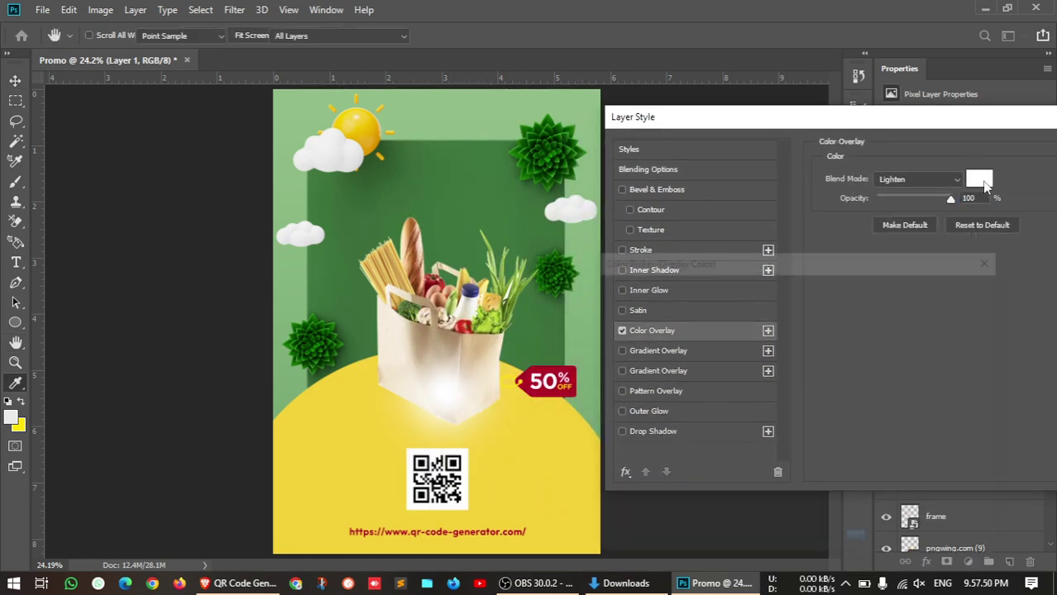
{"action": "left_click_drag", "start_coordinate": [629, 463], "coordinate": [601, 491]}
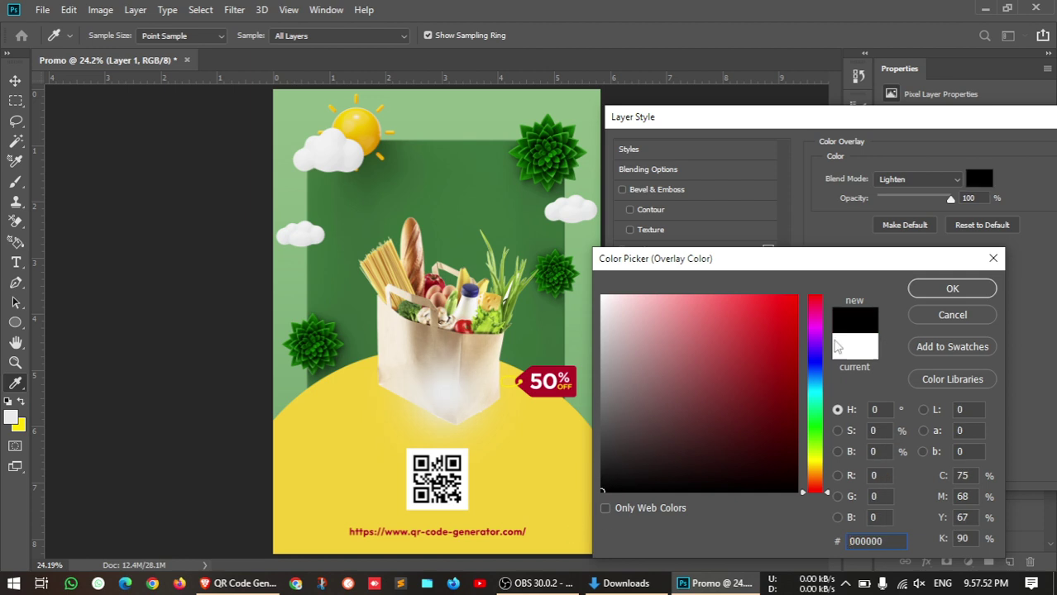
{"action": "left_click", "coordinate": [941, 291]}
{"action": "left_click", "coordinate": [940, 178]}
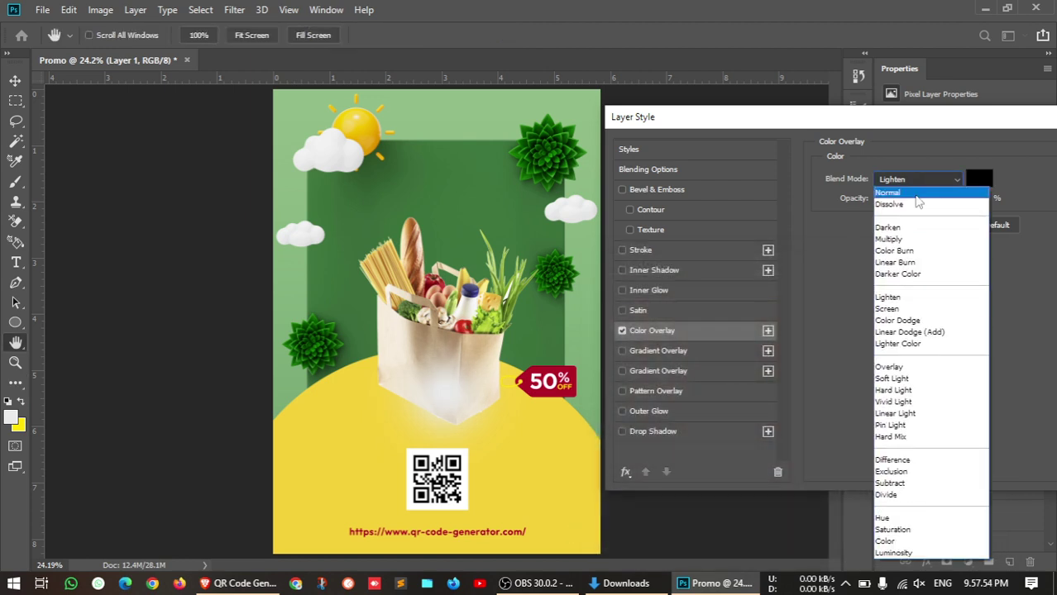
{"action": "left_click", "coordinate": [910, 194]}
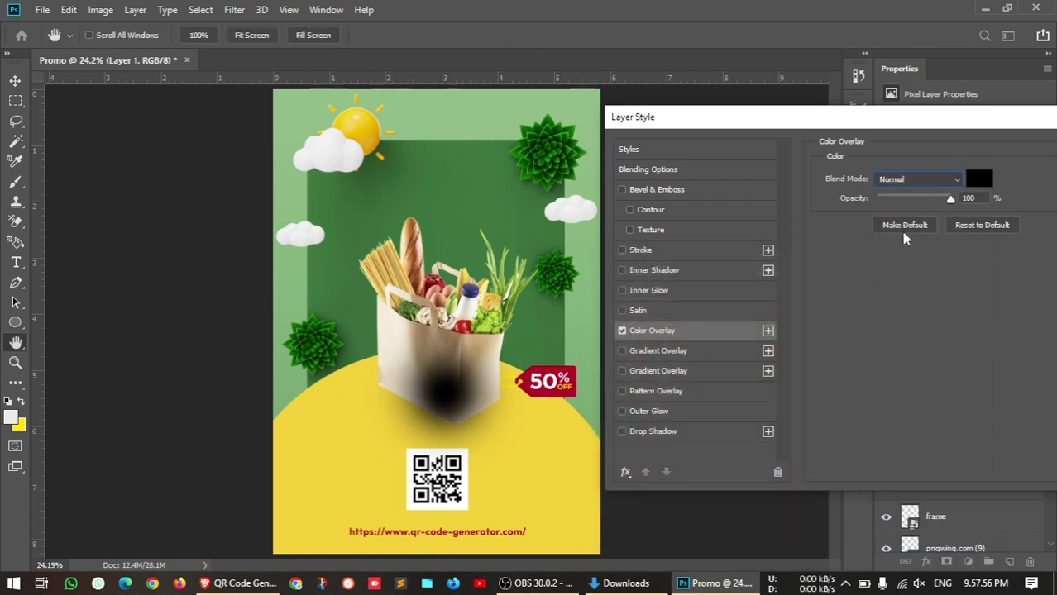
{"action": "left_click_drag", "start_coordinate": [950, 200], "coordinate": [933, 200]}
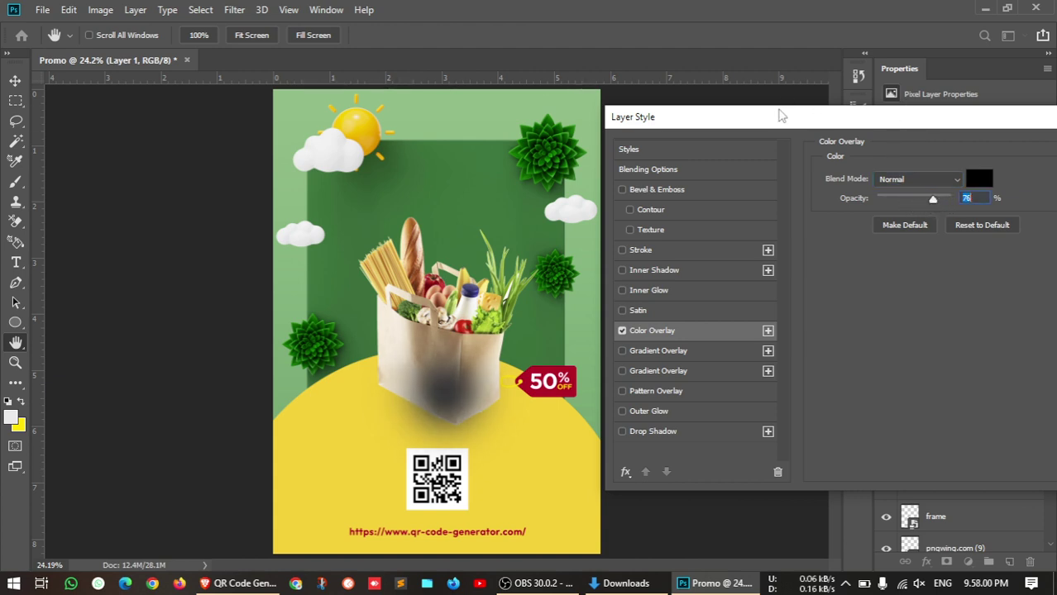
{"action": "left_click_drag", "start_coordinate": [781, 116], "coordinate": [474, 149]}
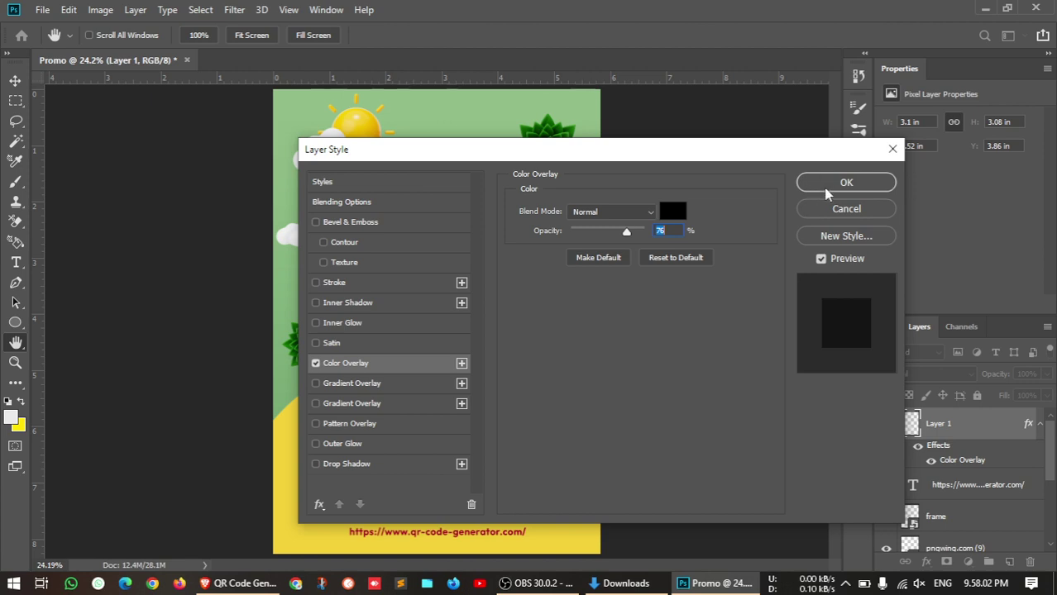
{"action": "left_click", "coordinate": [827, 184]}
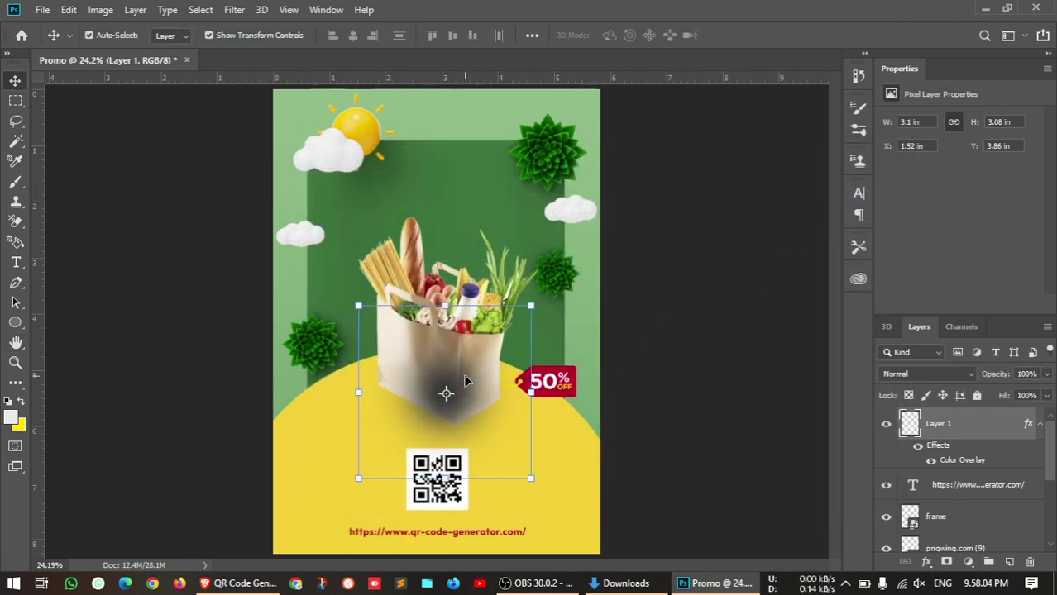
- Flatten and widen the Layer 1 shadow to a 5.29 × 1.76 in oval under the bag's base
{"action": "left_click_drag", "start_coordinate": [465, 385], "coordinate": [426, 391]}
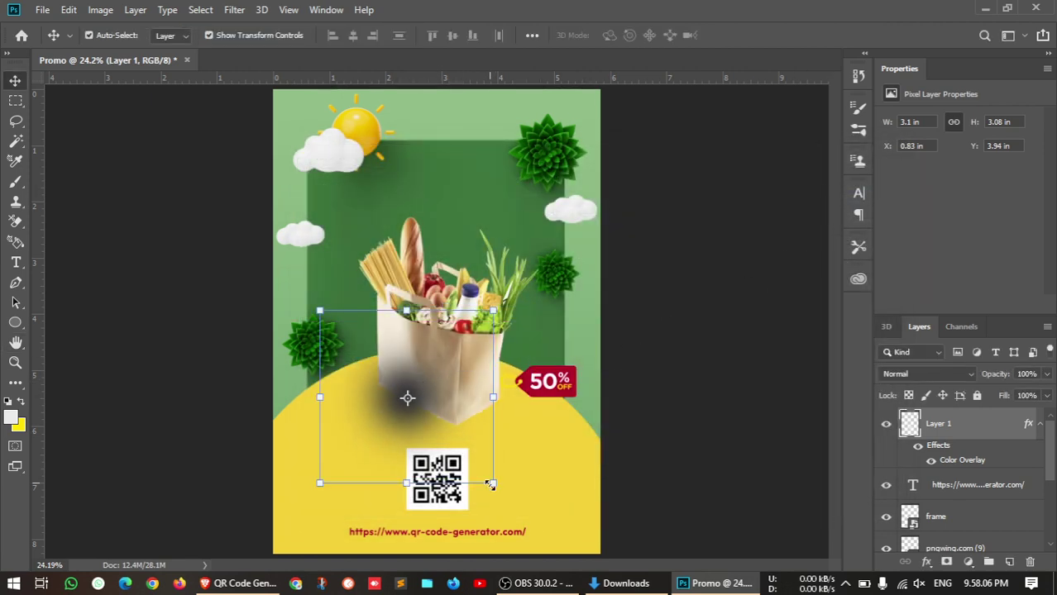
{"action": "left_click_drag", "start_coordinate": [490, 485], "coordinate": [532, 521]}
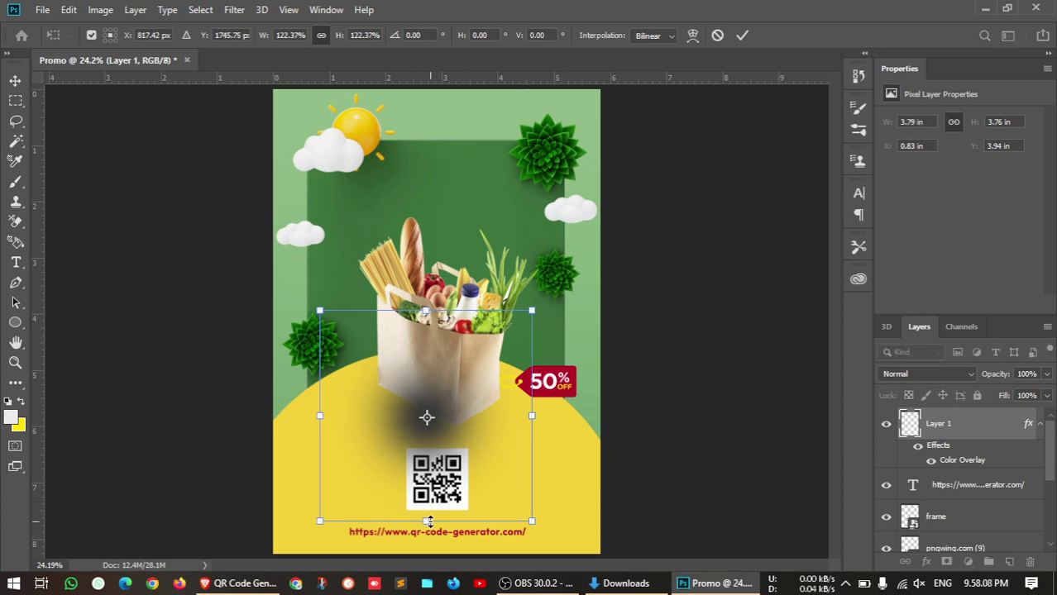
{"action": "left_click_drag", "start_coordinate": [428, 521], "coordinate": [426, 497]}
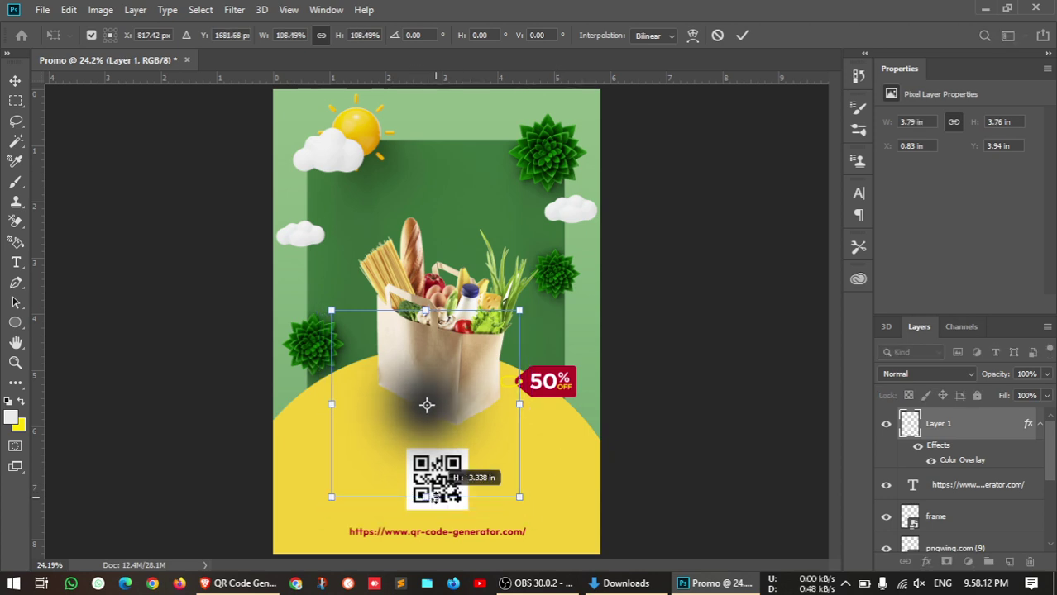
{"action": "left_click_drag", "start_coordinate": [426, 497], "coordinate": [431, 372]}
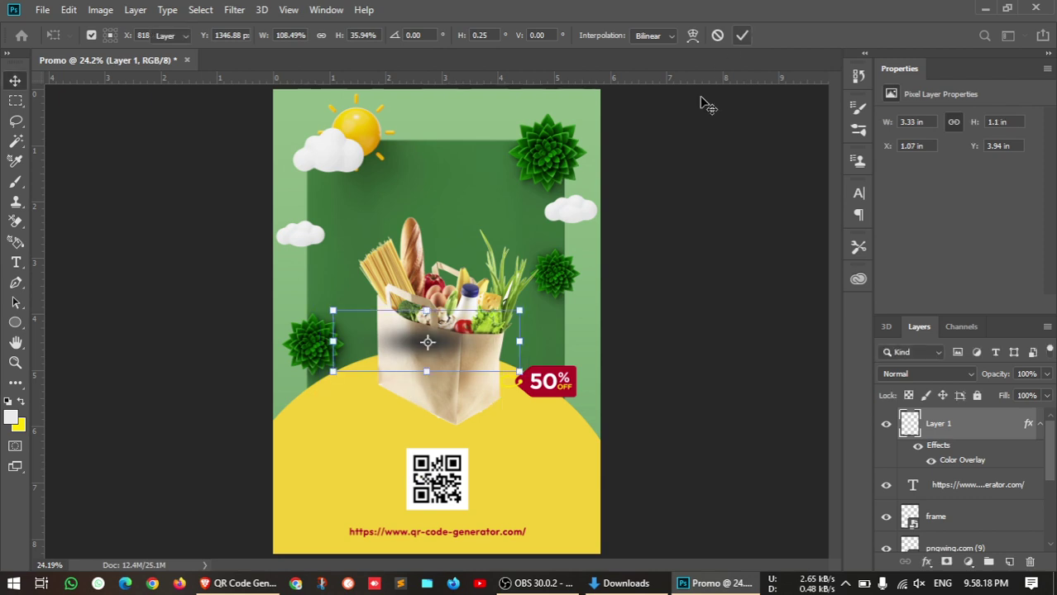
{"action": "left_click_drag", "start_coordinate": [519, 372], "coordinate": [630, 408]}
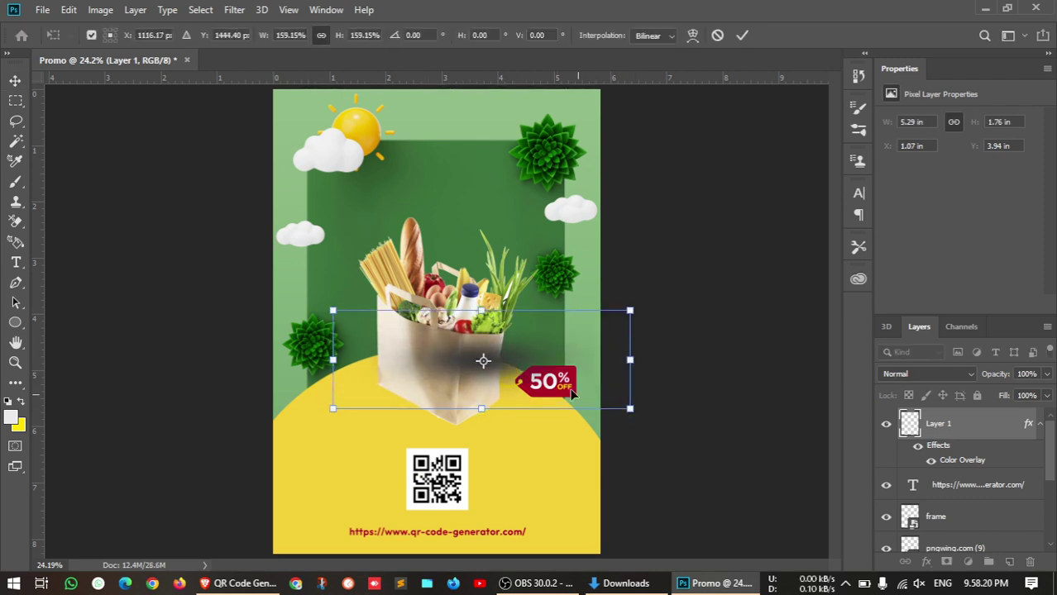
{"action": "mouse_move", "coordinate": [498, 360]}
{"action": "left_mouse_down"}
{"action": "mouse_move", "coordinate": [454, 415]}
{"action": "mouse_move", "coordinate": [482, 424]}
{"action": "mouse_move", "coordinate": [469, 424]}
{"action": "left_mouse_up"}
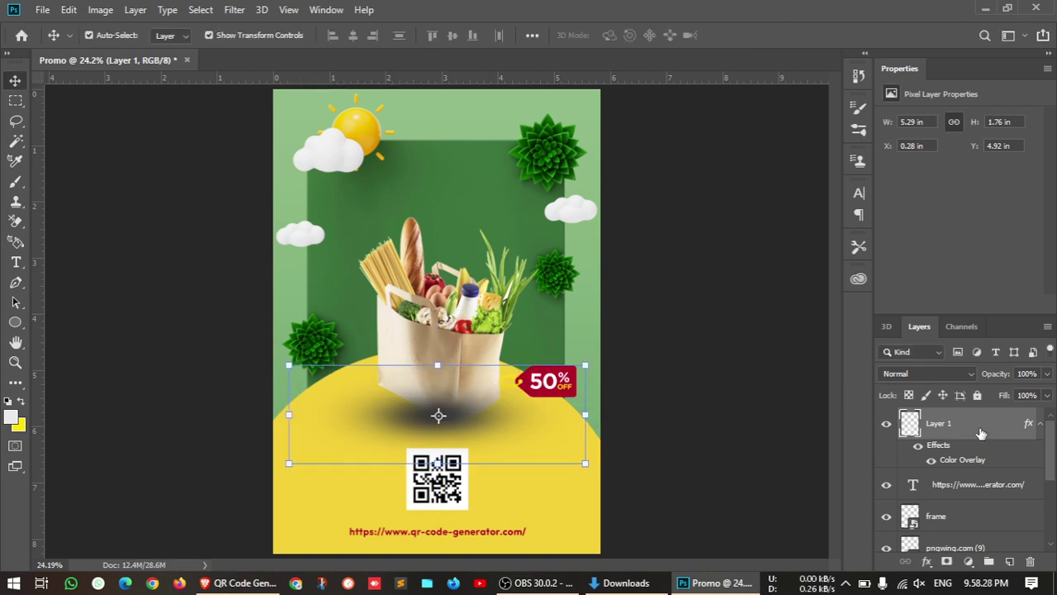
- Move Layer 1 below the pngwing.com (8) bag layer in the Layers panel
{"action": "left_click_drag", "start_coordinate": [980, 434], "coordinate": [995, 523]}
{"action": "scroll", "coordinate": [995, 522], "scroll_direction": "down", "scroll_amount": 3}
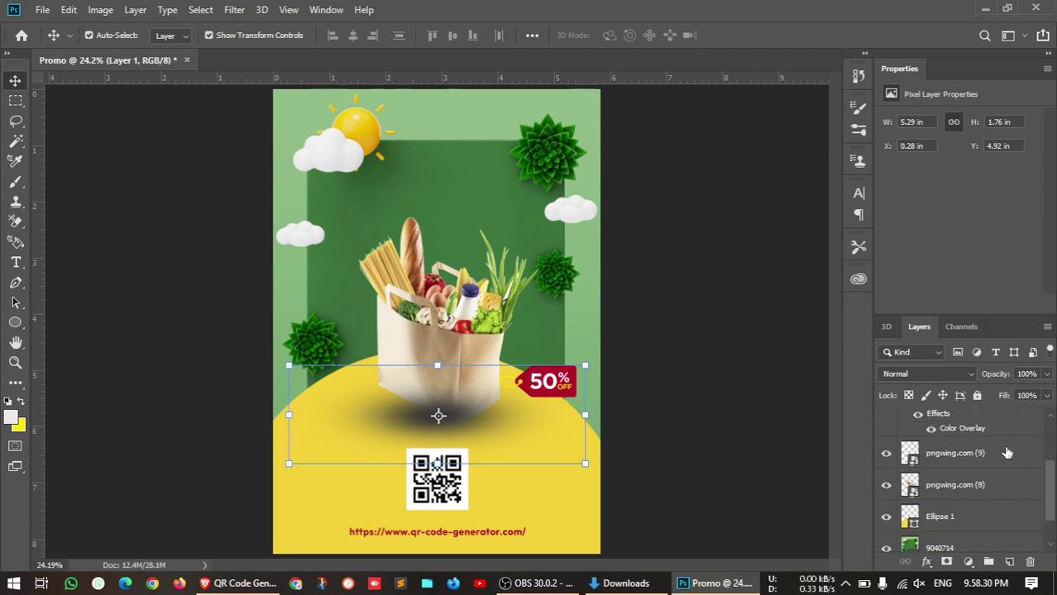
{"action": "scroll", "coordinate": [988, 463], "scroll_direction": "up", "scroll_amount": 1}
{"action": "mouse_move", "coordinate": [982, 424]}
{"action": "left_mouse_down"}
{"action": "mouse_move", "coordinate": [977, 517]}
{"action": "mouse_move", "coordinate": [981, 492]}
{"action": "left_mouse_up"}
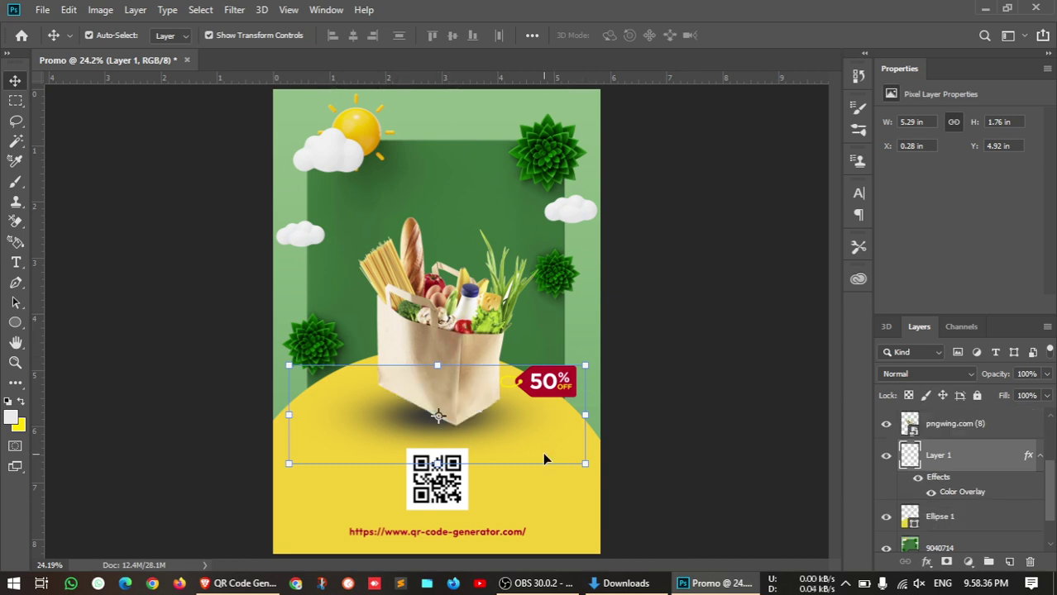
- Set the shadow layer's opacity to 65%
{"action": "left_click_drag", "start_coordinate": [1046, 374], "coordinate": [987, 395]}
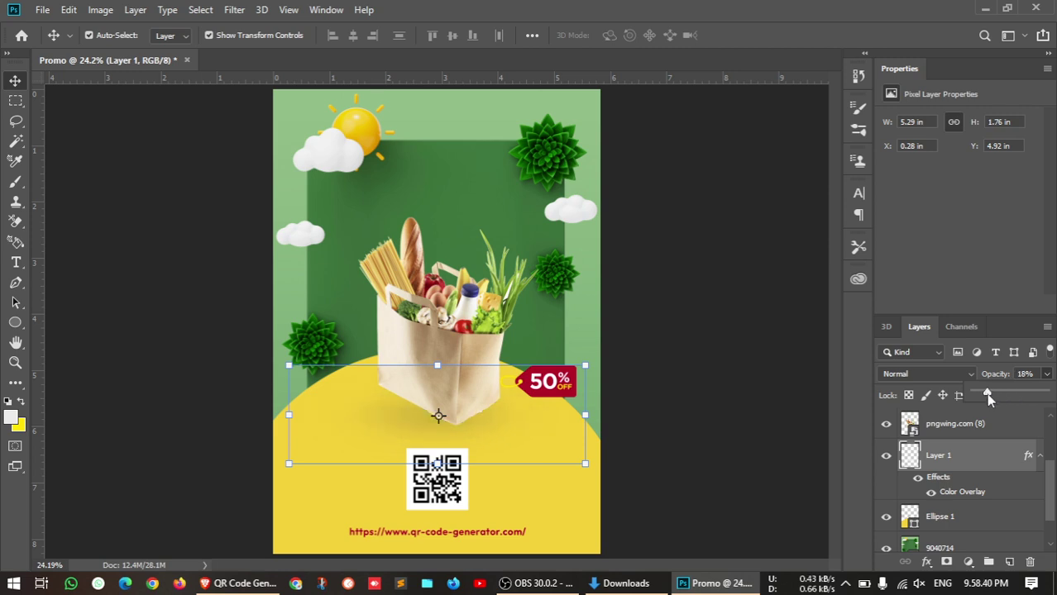
{"action": "left_click", "coordinate": [1021, 375]}
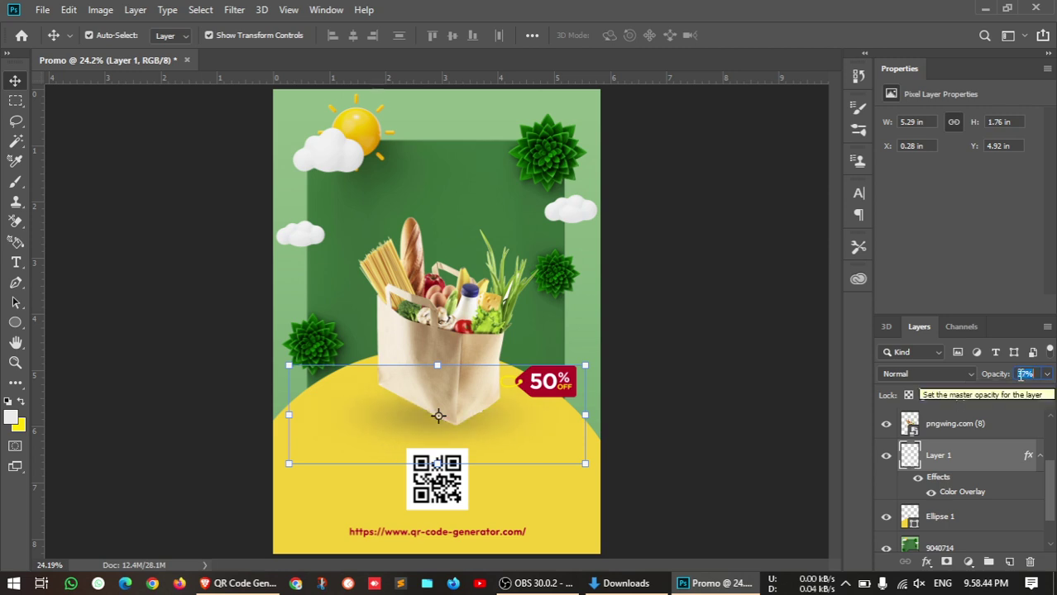
{"action": "scroll", "coordinate": [1023, 374], "scroll_direction": "up", "scroll_amount": 5}
{"action": "scroll", "coordinate": [1023, 375], "scroll_direction": "up", "scroll_amount": 2}
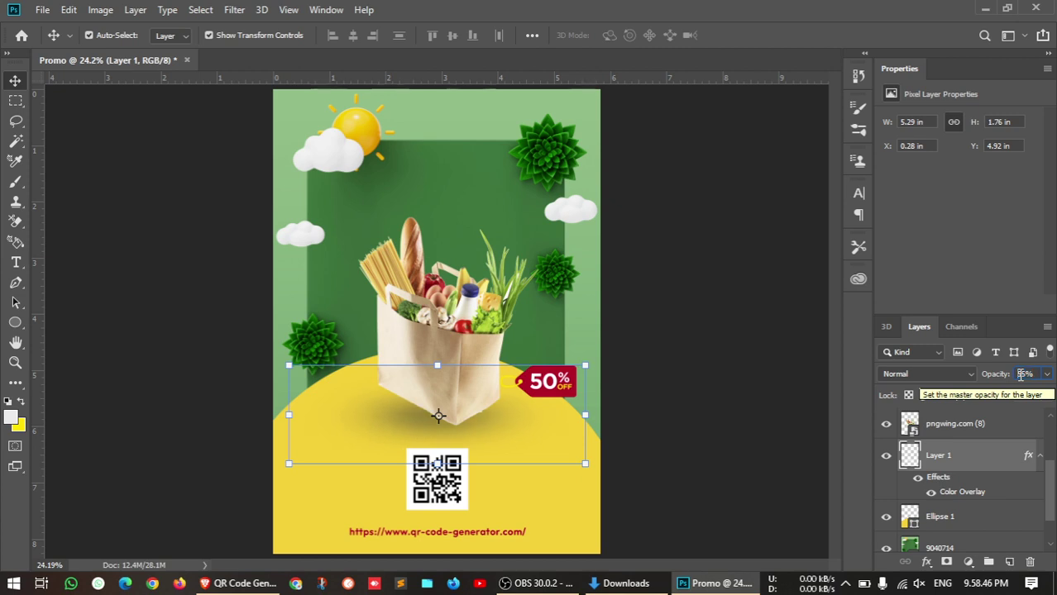
{"action": "scroll", "coordinate": [1023, 375], "scroll_direction": "up", "scroll_amount": 2}
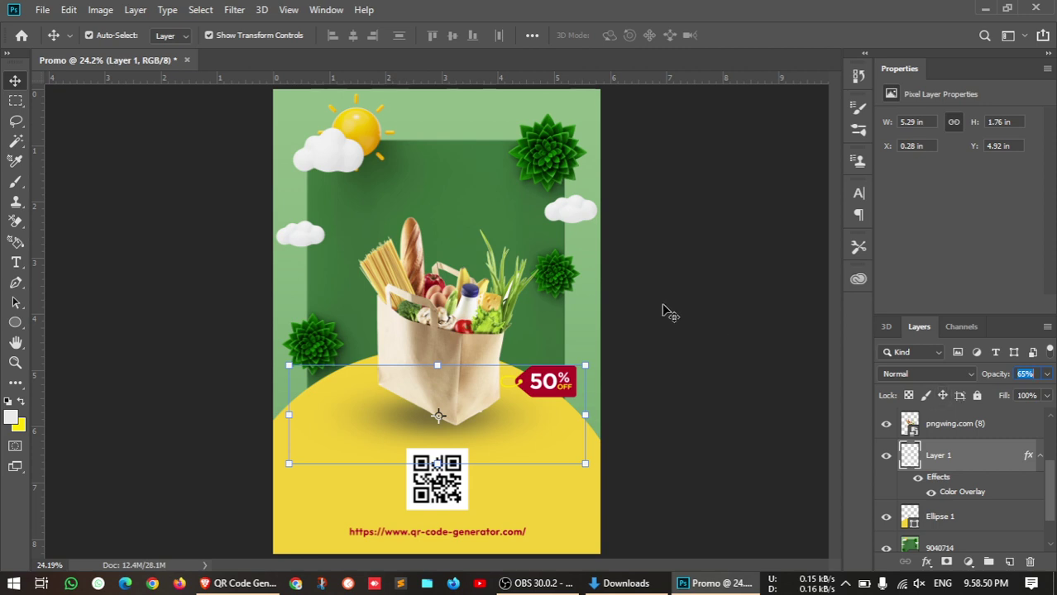
- Nudge the paper bag slightly left and deselect to review the soft shadow
{"action": "left_click", "coordinate": [688, 301]}
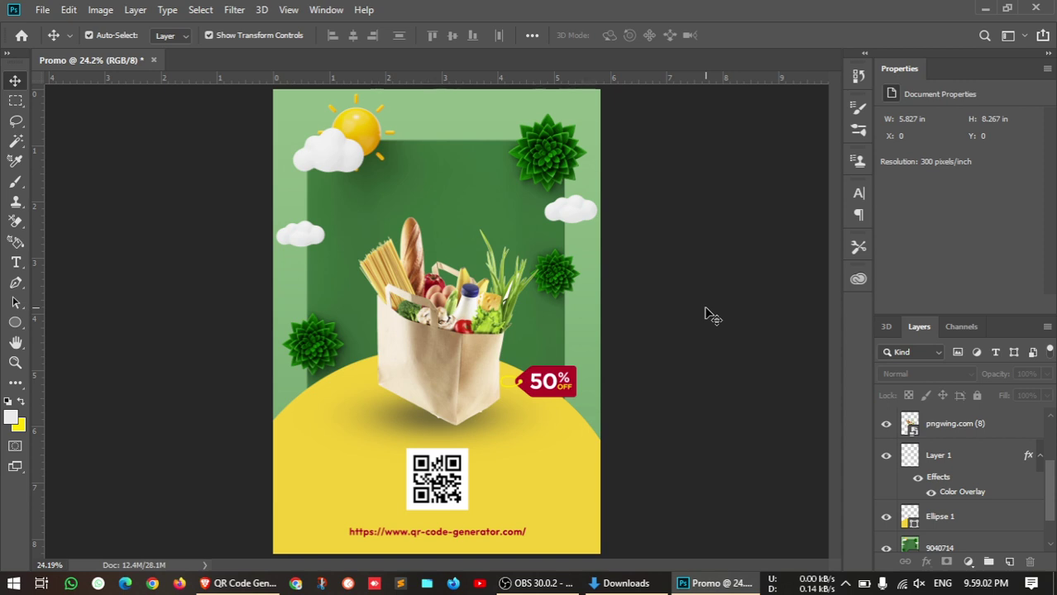
{"action": "left_click_drag", "start_coordinate": [471, 354], "coordinate": [469, 354]}
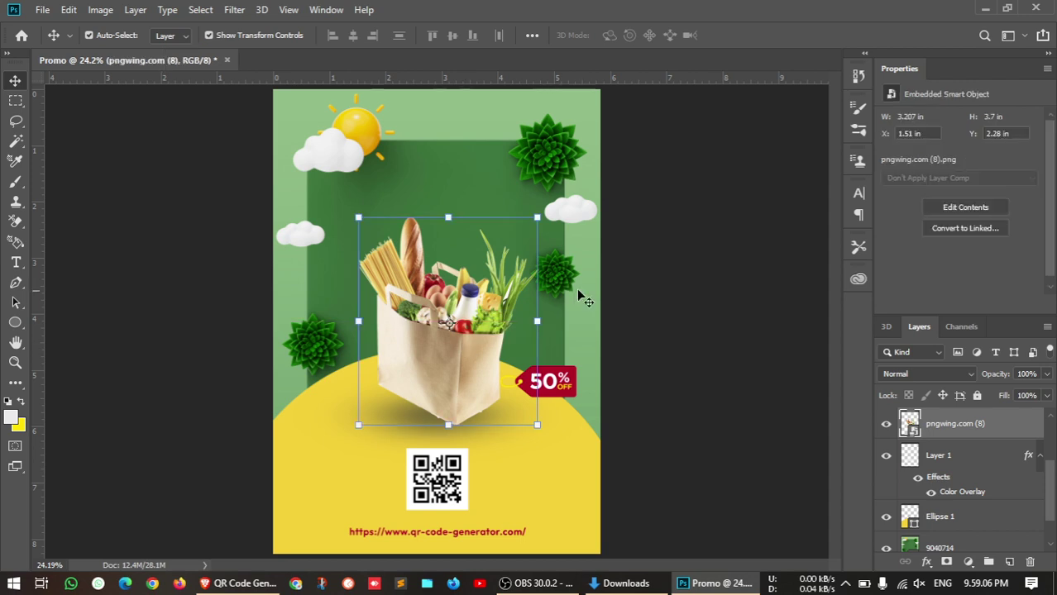
{"action": "left_click", "coordinate": [687, 296]}
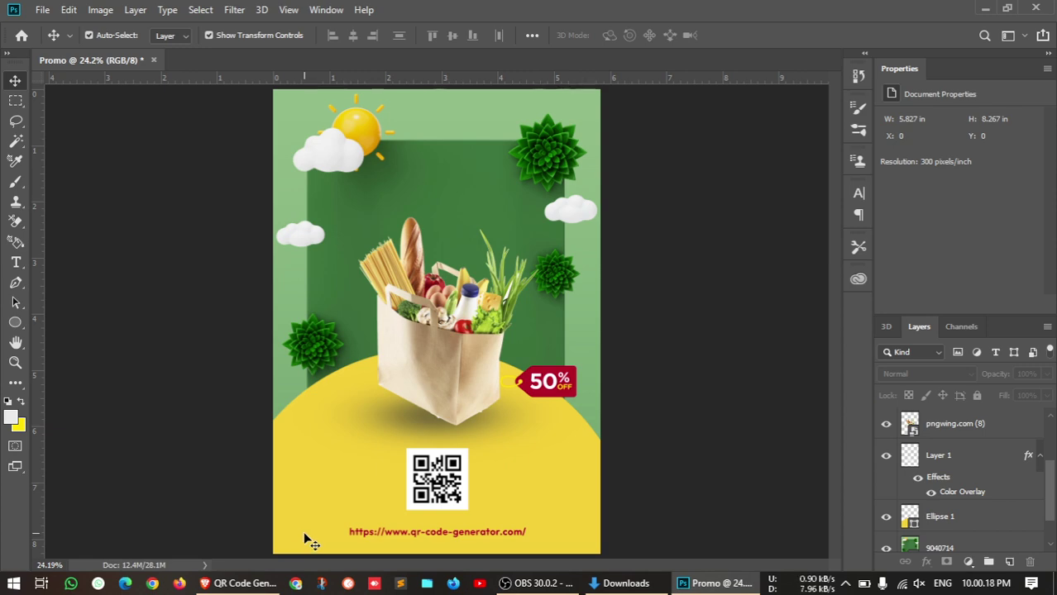
- Switch to the Brave window showing the QR Code Generator page
{"action": "left_click", "coordinate": [248, 583]}
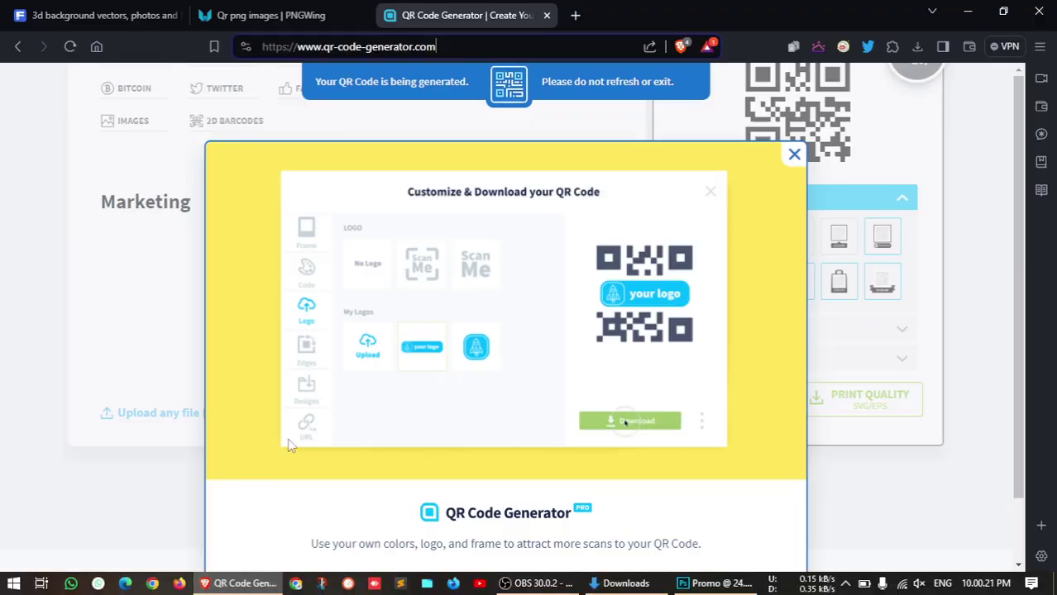
- Open a new browser tab and go to flaticon.com
{"action": "left_click", "coordinate": [576, 15]}
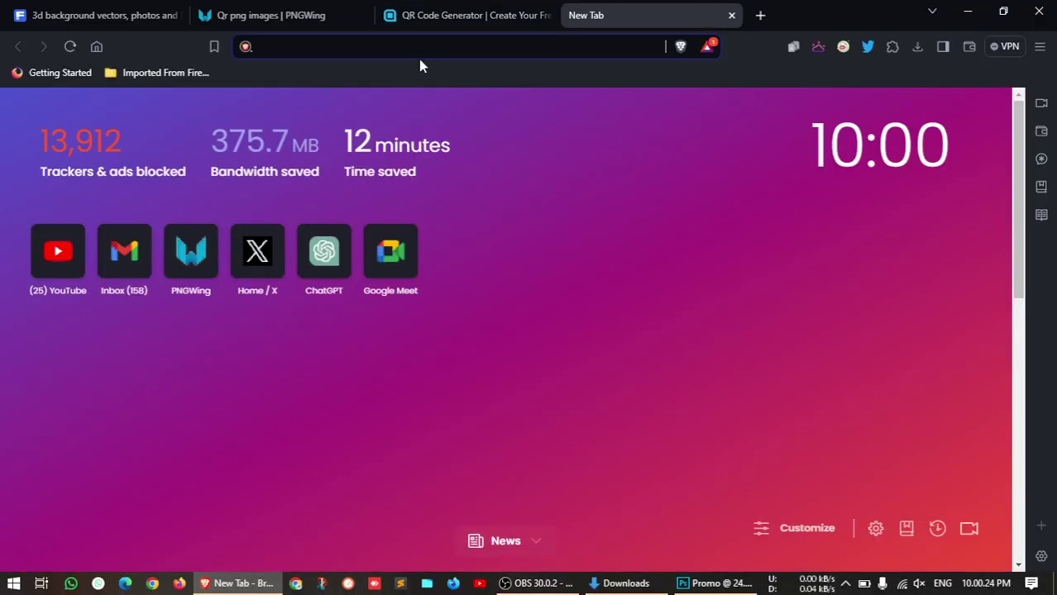
{"action": "type", "text": "ico"}
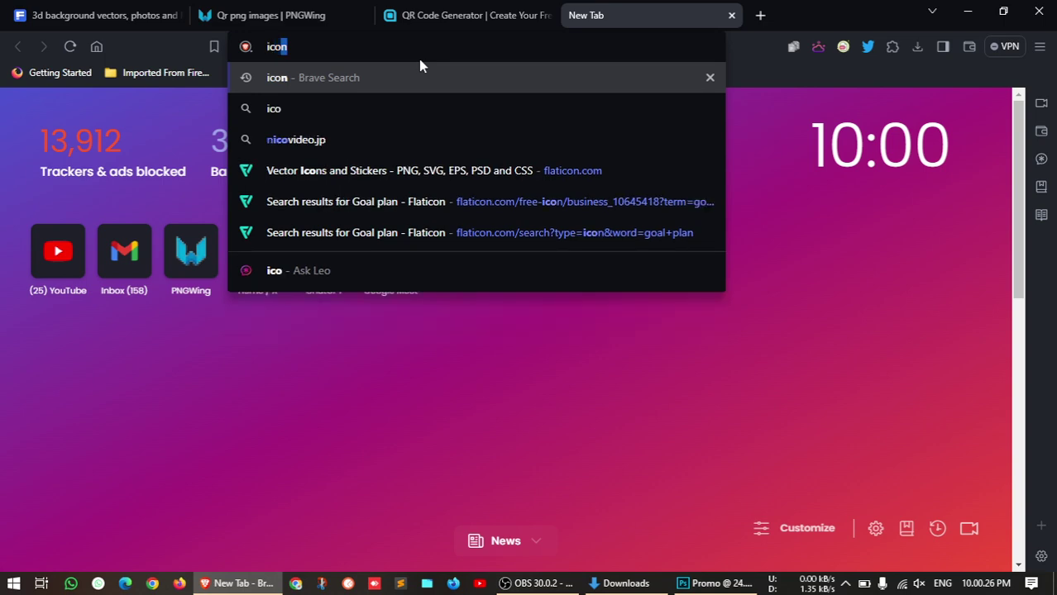
{"action": "key", "text": "BackSpace"}
{"action": "key", "text": "BackSpace"}
{"action": "key", "text": "BackSpace"}
{"action": "key", "text": "BackSpace"}
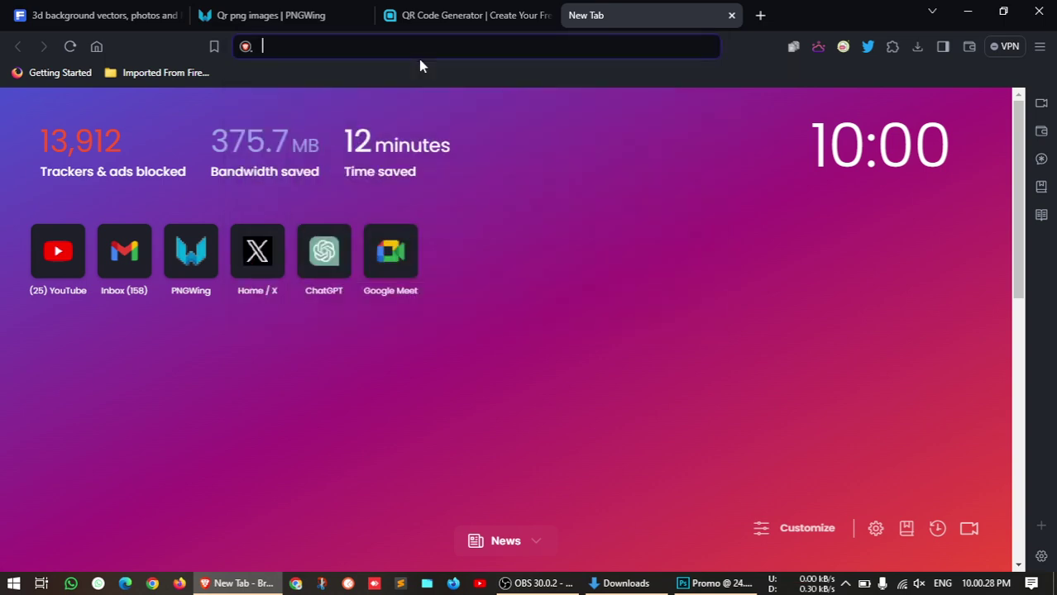
{"action": "type", "text": "flat"}
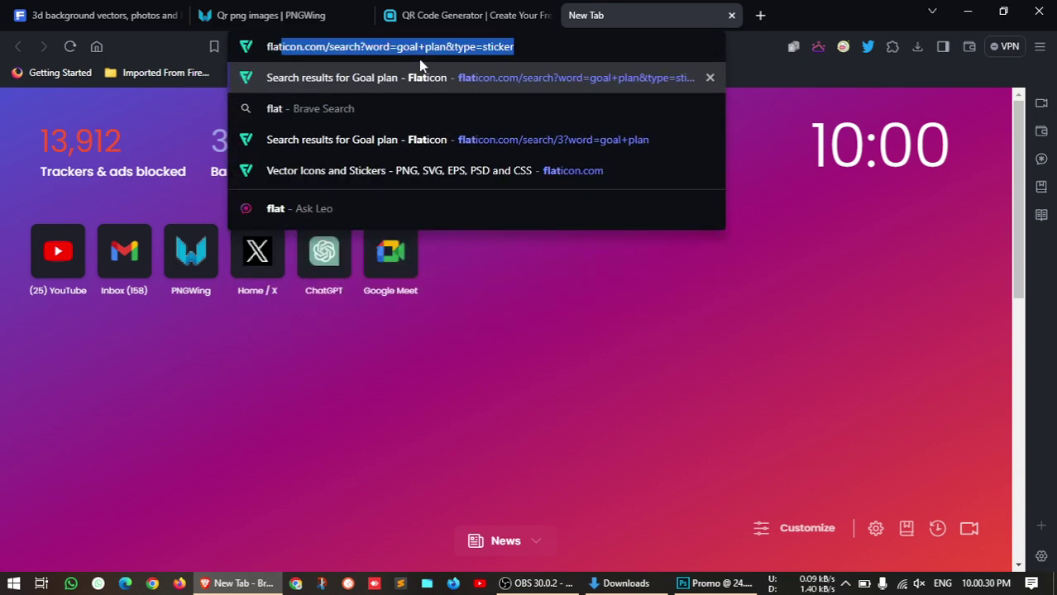
{"action": "type", "text": "icon"}
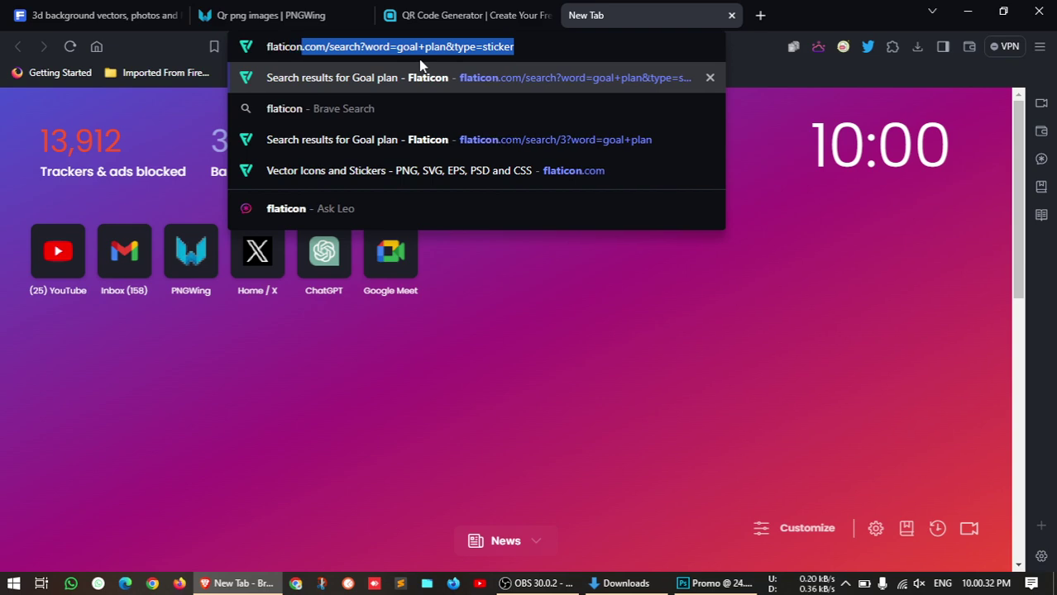
{"action": "type", "text": ".co"}
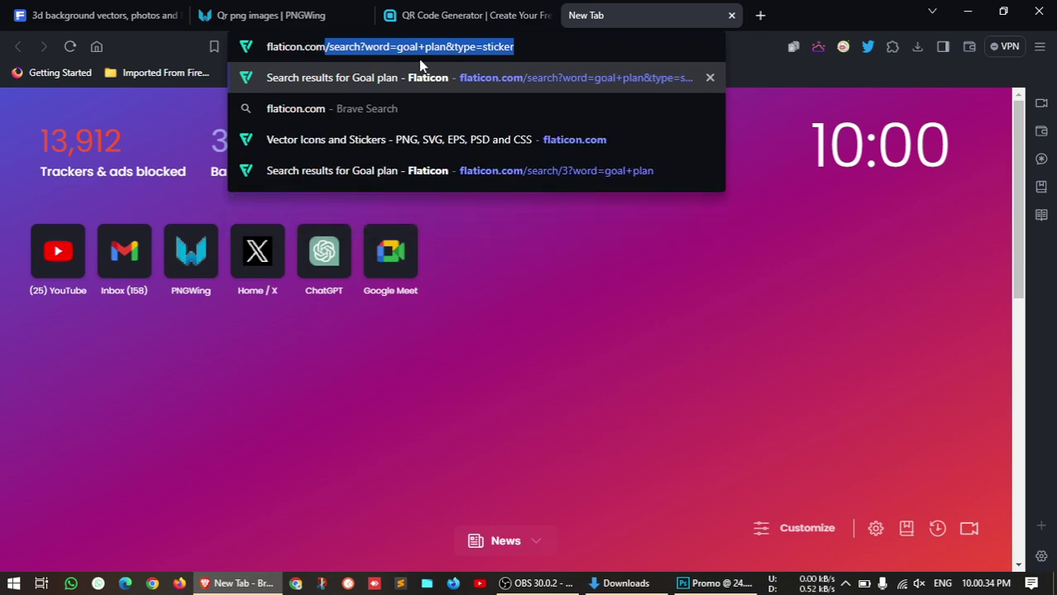
{"action": "type", "text": "m"}
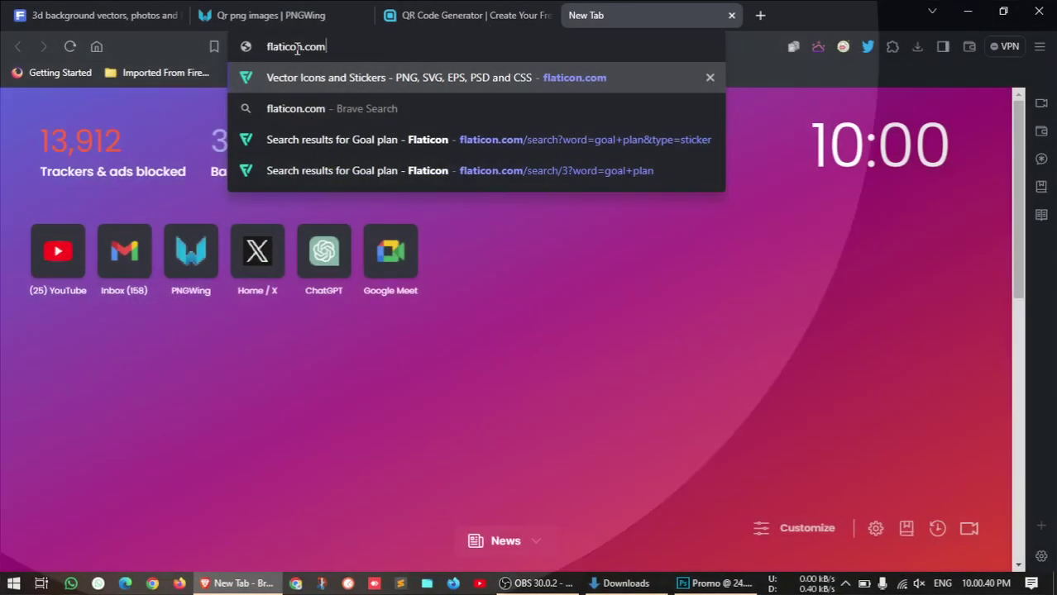
{"action": "key", "text": "Return"}
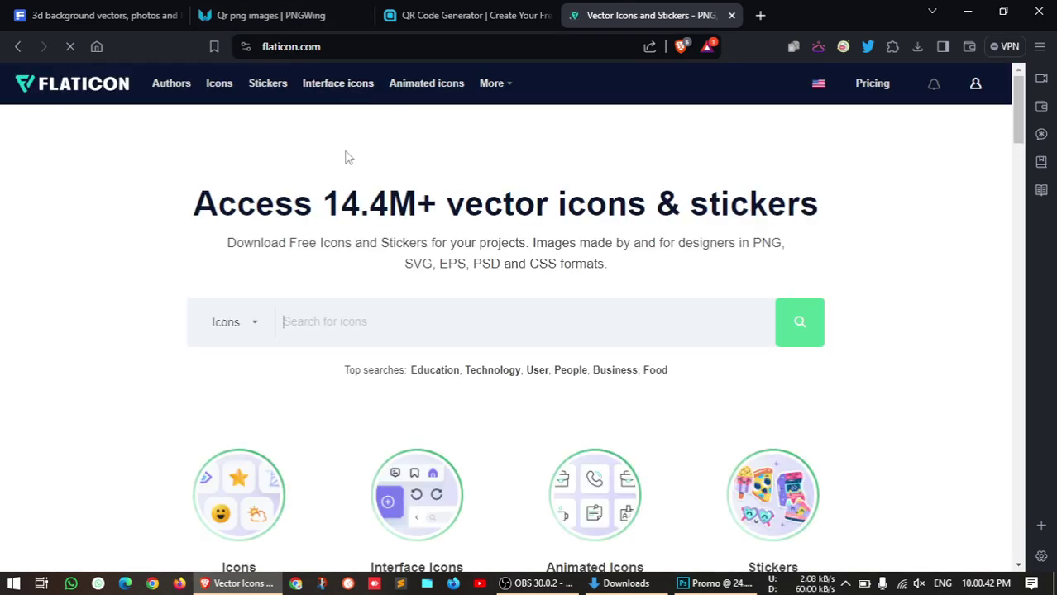
- Search Flaticon for 'social media' icons and scroll to the end of the results
{"action": "left_click", "coordinate": [437, 320]}
{"action": "type", "text": "social medi"}
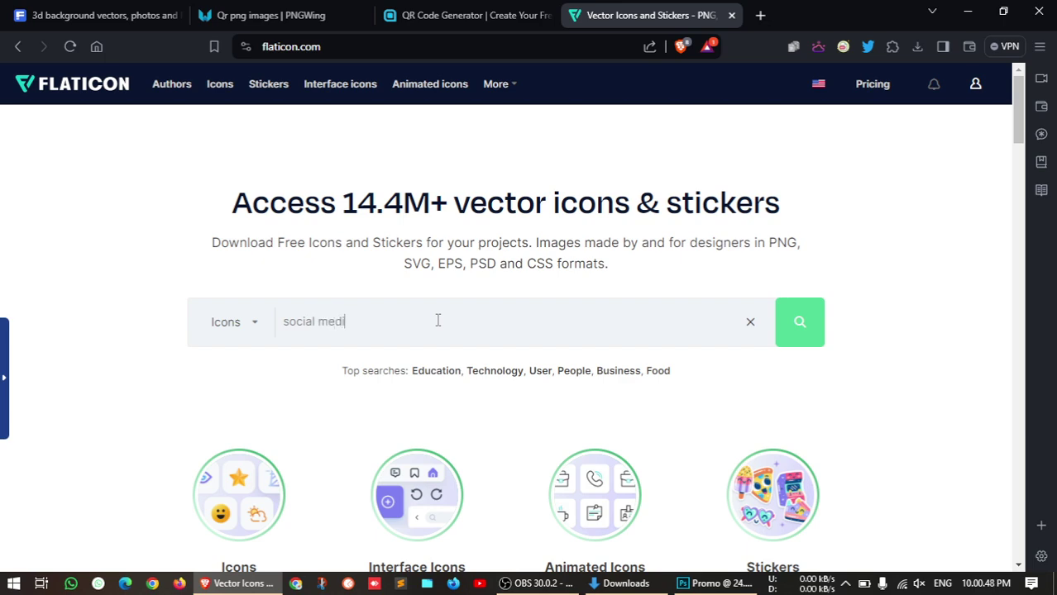
{"action": "type", "text": "a"}
{"action": "key", "text": "Return"}
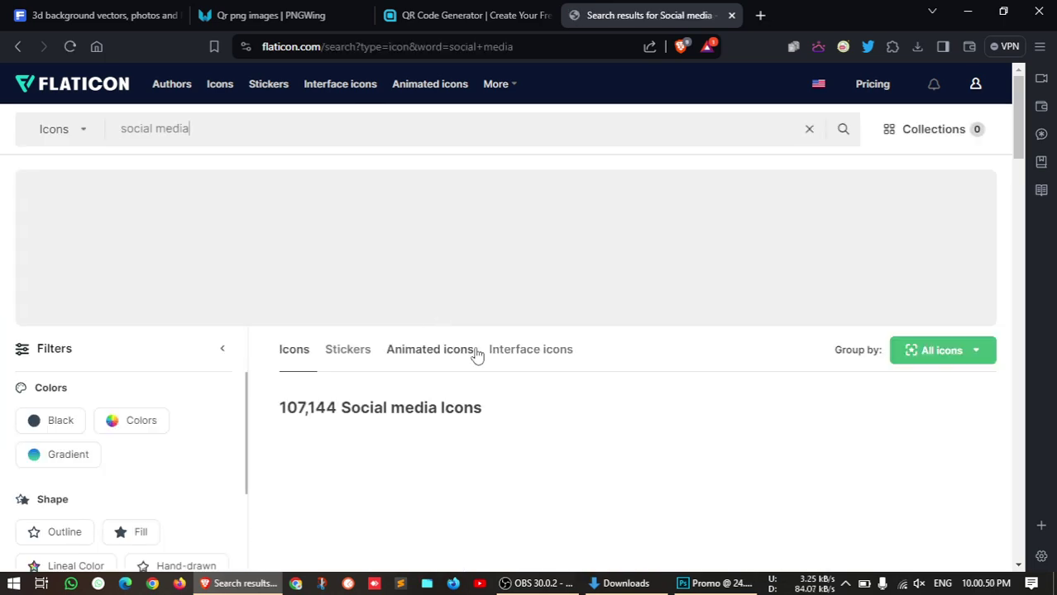
{"action": "scroll", "coordinate": [430, 347], "scroll_direction": "down", "scroll_amount": 2}
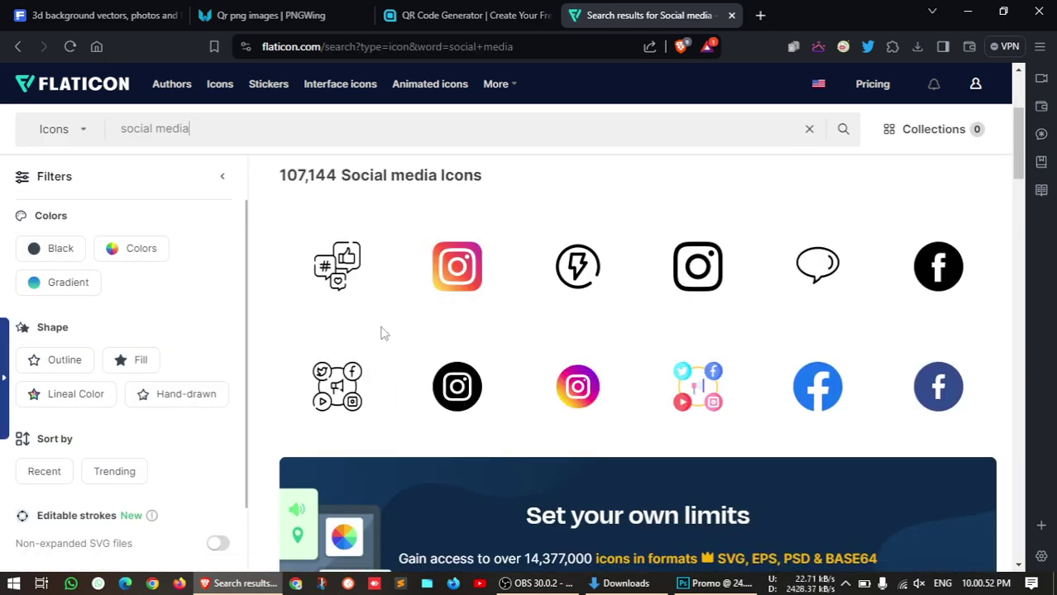
{"action": "scroll", "coordinate": [383, 333], "scroll_direction": "down", "scroll_amount": 2}
{"action": "scroll", "coordinate": [389, 347], "scroll_direction": "down", "scroll_amount": 2}
{"action": "scroll", "coordinate": [562, 371], "scroll_direction": "down", "scroll_amount": 3}
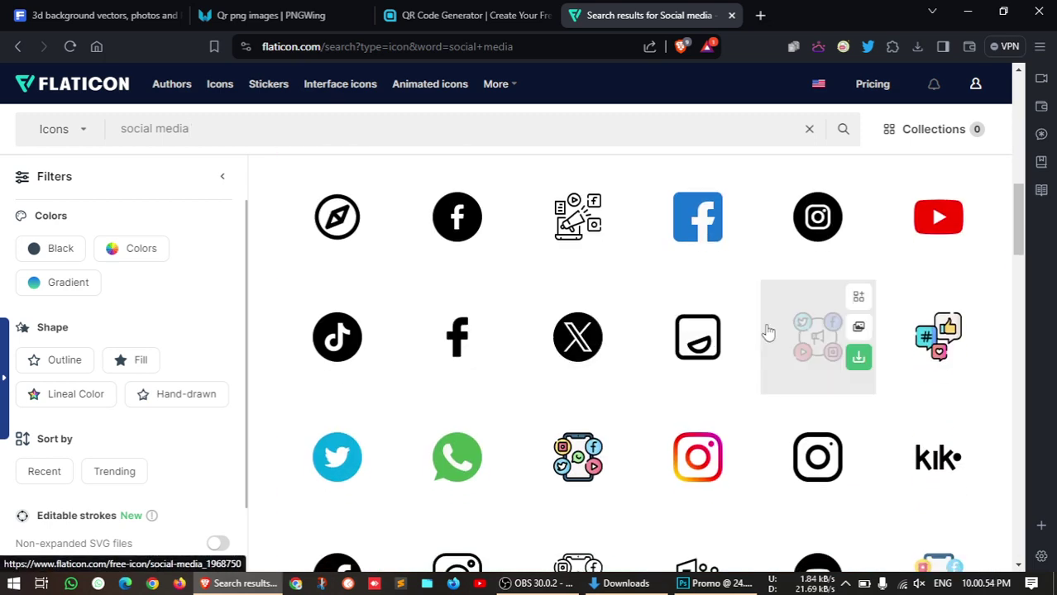
{"action": "scroll", "coordinate": [620, 335], "scroll_direction": "down", "scroll_amount": 2}
{"action": "scroll", "coordinate": [546, 315], "scroll_direction": "down", "scroll_amount": 2}
{"action": "scroll", "coordinate": [504, 319], "scroll_direction": "down", "scroll_amount": 2}
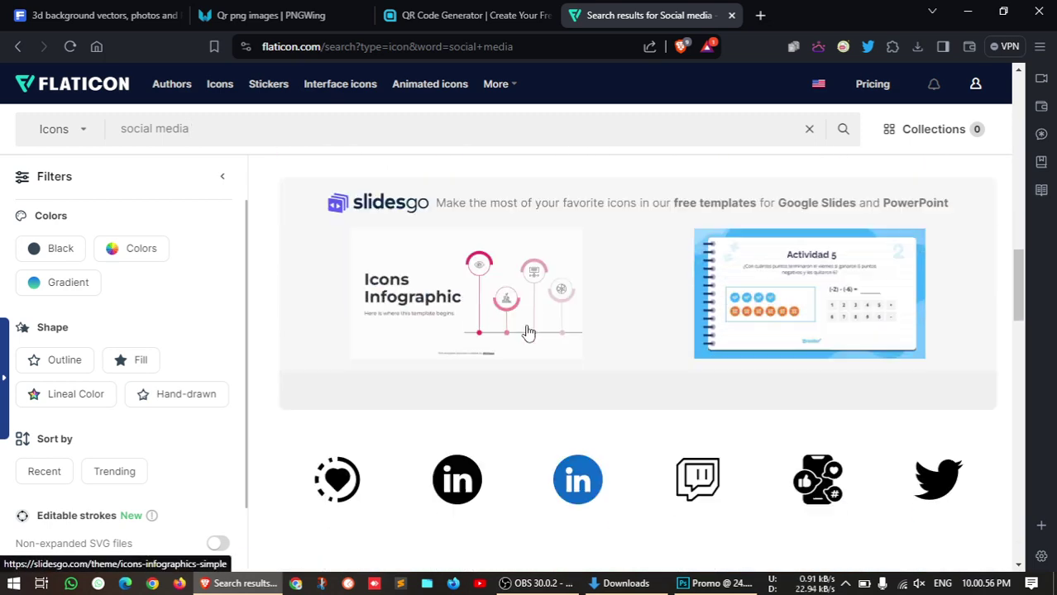
{"action": "scroll", "coordinate": [601, 373], "scroll_direction": "down", "scroll_amount": 2}
{"action": "scroll", "coordinate": [612, 381], "scroll_direction": "down", "scroll_amount": 2}
{"action": "scroll", "coordinate": [616, 377], "scroll_direction": "down", "scroll_amount": 2}
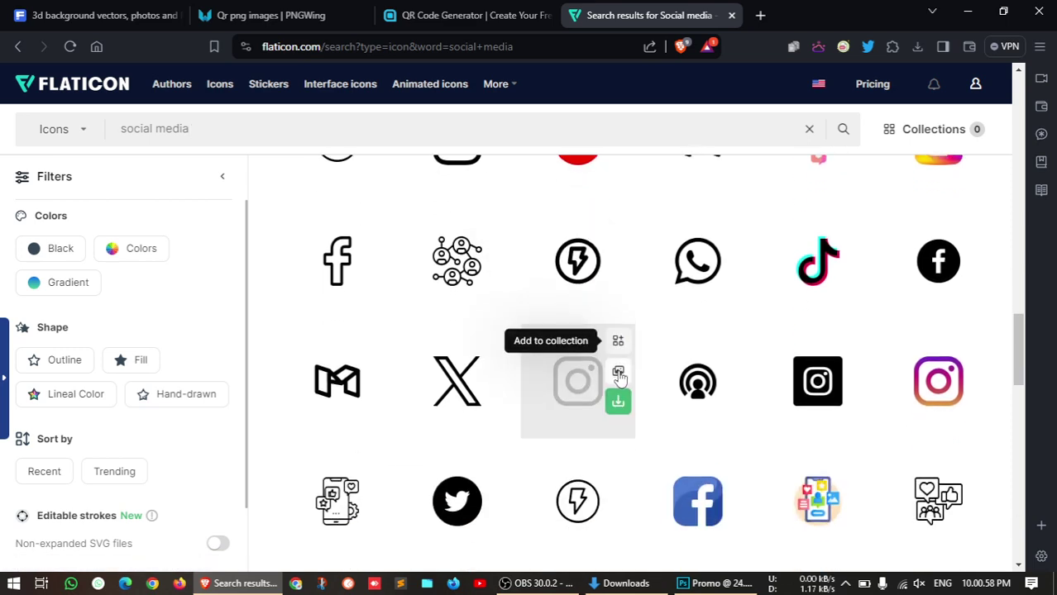
{"action": "scroll", "coordinate": [612, 372], "scroll_direction": "down", "scroll_amount": 2}
{"action": "scroll", "coordinate": [584, 348], "scroll_direction": "down", "scroll_amount": 1}
{"action": "scroll", "coordinate": [587, 347], "scroll_direction": "down", "scroll_amount": 2}
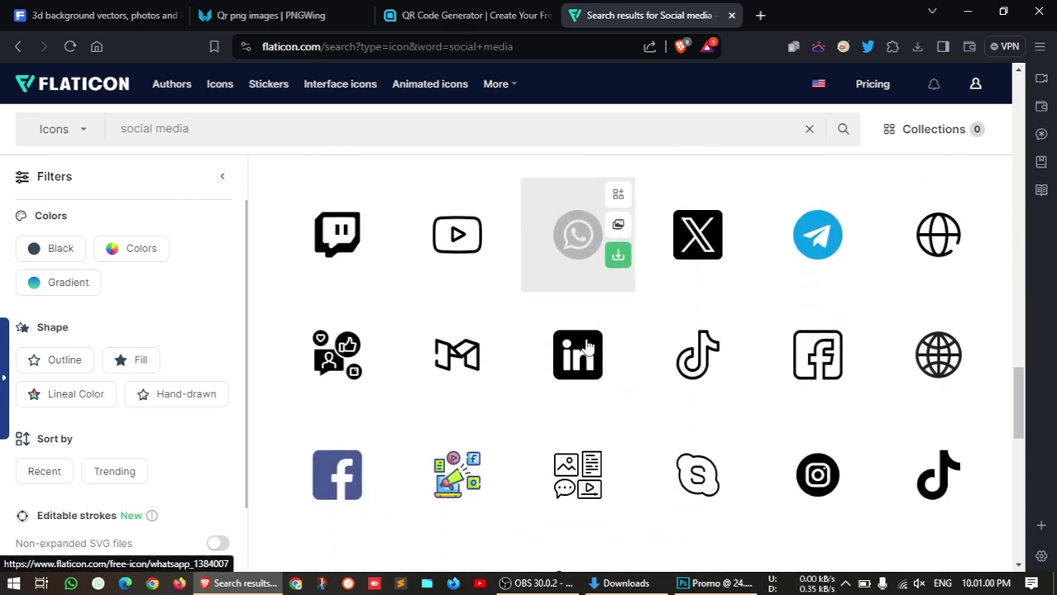
{"action": "scroll", "coordinate": [586, 347], "scroll_direction": "down", "scroll_amount": 2}
{"action": "scroll", "coordinate": [585, 346], "scroll_direction": "down", "scroll_amount": 2}
{"action": "scroll", "coordinate": [587, 344], "scroll_direction": "down", "scroll_amount": 2}
{"action": "scroll", "coordinate": [604, 335], "scroll_direction": "down", "scroll_amount": 3}
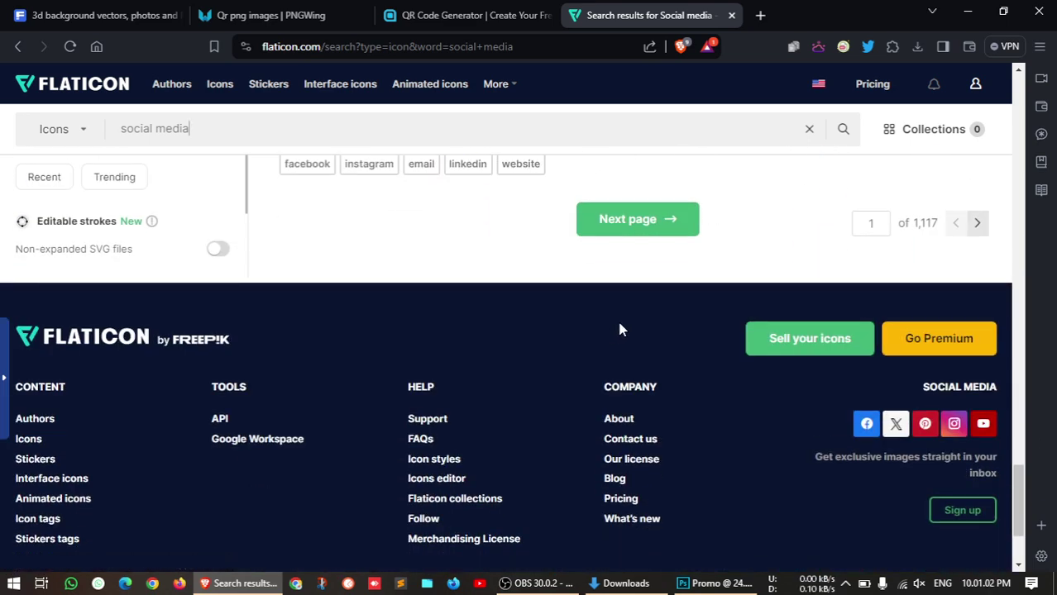
- Go to page 2 of the social media icon results and browse through it
{"action": "left_click", "coordinate": [616, 221]}
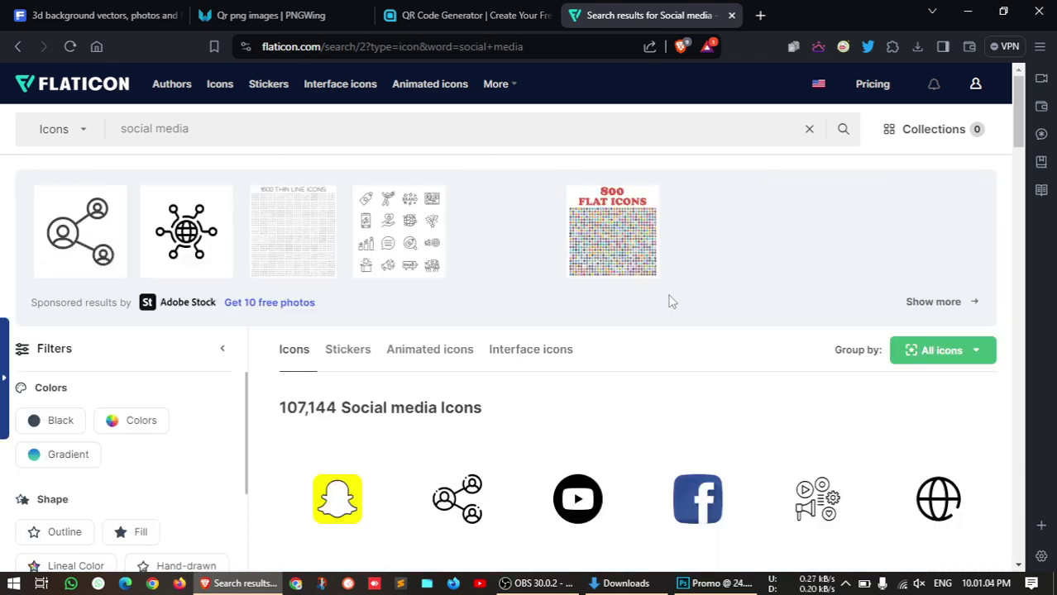
{"action": "scroll", "coordinate": [661, 311], "scroll_direction": "down", "scroll_amount": 1}
{"action": "scroll", "coordinate": [616, 337], "scroll_direction": "down", "scroll_amount": 4}
{"action": "scroll", "coordinate": [616, 335], "scroll_direction": "down", "scroll_amount": 1}
{"action": "scroll", "coordinate": [616, 334], "scroll_direction": "down", "scroll_amount": 2}
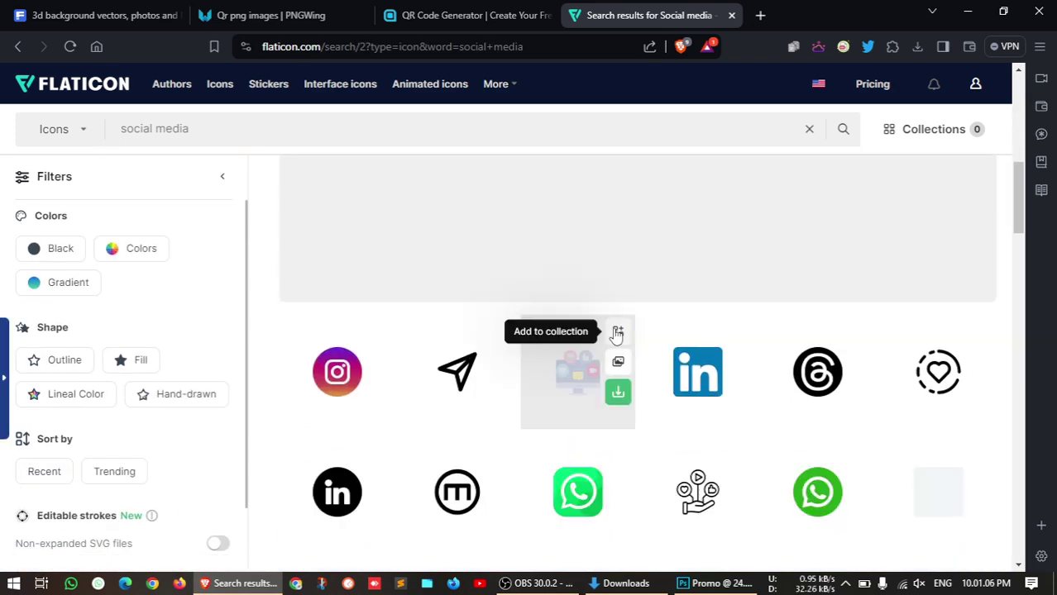
{"action": "scroll", "coordinate": [617, 333], "scroll_direction": "down", "scroll_amount": 2}
{"action": "scroll", "coordinate": [613, 330], "scroll_direction": "down", "scroll_amount": 2}
{"action": "scroll", "coordinate": [602, 328], "scroll_direction": "down", "scroll_amount": 1}
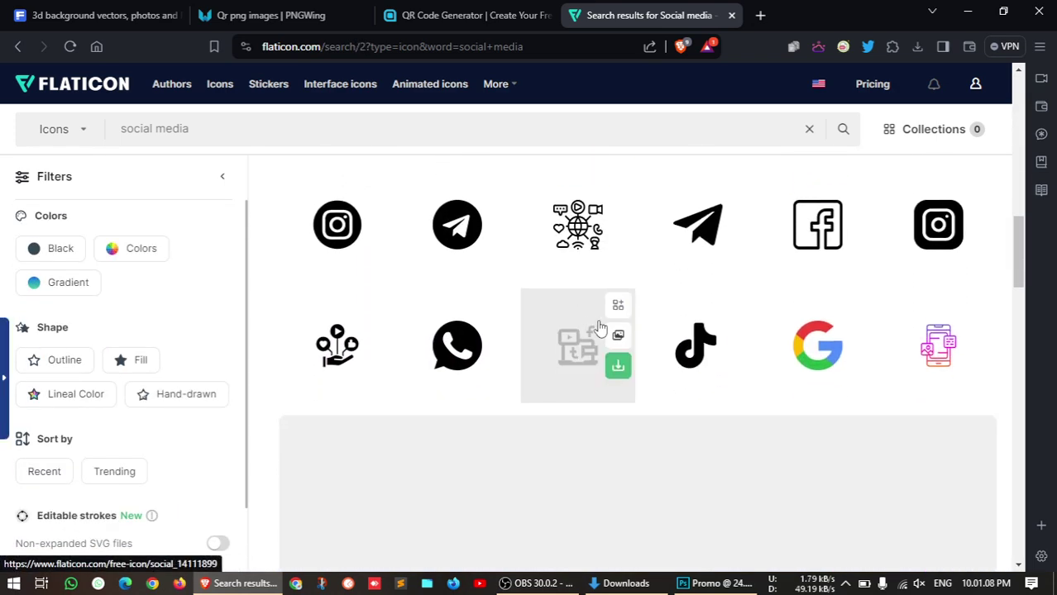
{"action": "scroll", "coordinate": [612, 329], "scroll_direction": "down", "scroll_amount": 1}
{"action": "scroll", "coordinate": [637, 333], "scroll_direction": "down", "scroll_amount": 2}
{"action": "scroll", "coordinate": [651, 337], "scroll_direction": "down", "scroll_amount": 2}
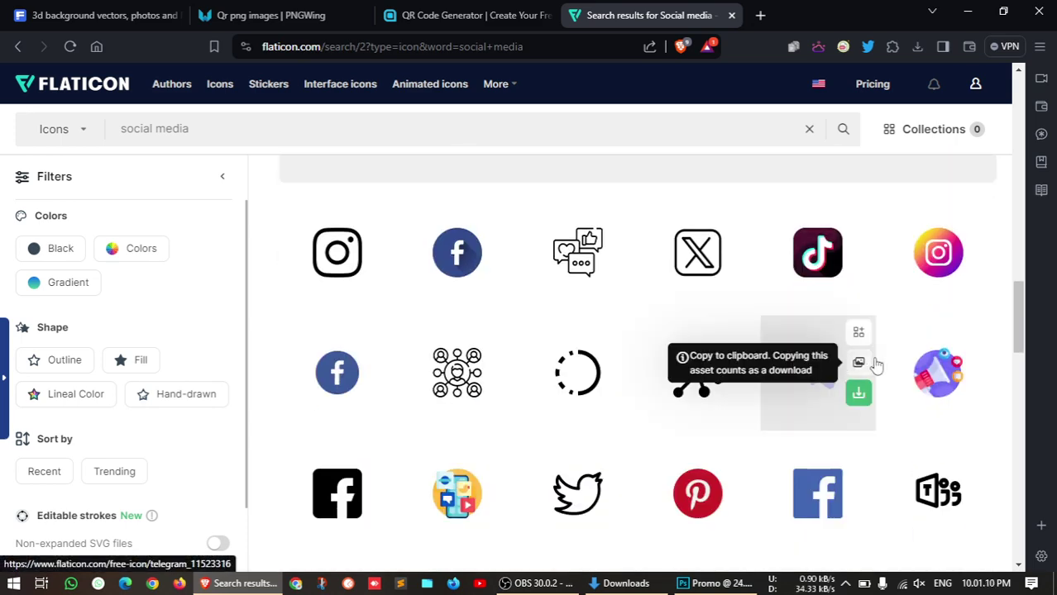
{"action": "scroll", "coordinate": [504, 318], "scroll_direction": "down", "scroll_amount": 3}
{"action": "scroll", "coordinate": [562, 339], "scroll_direction": "down", "scroll_amount": 1}
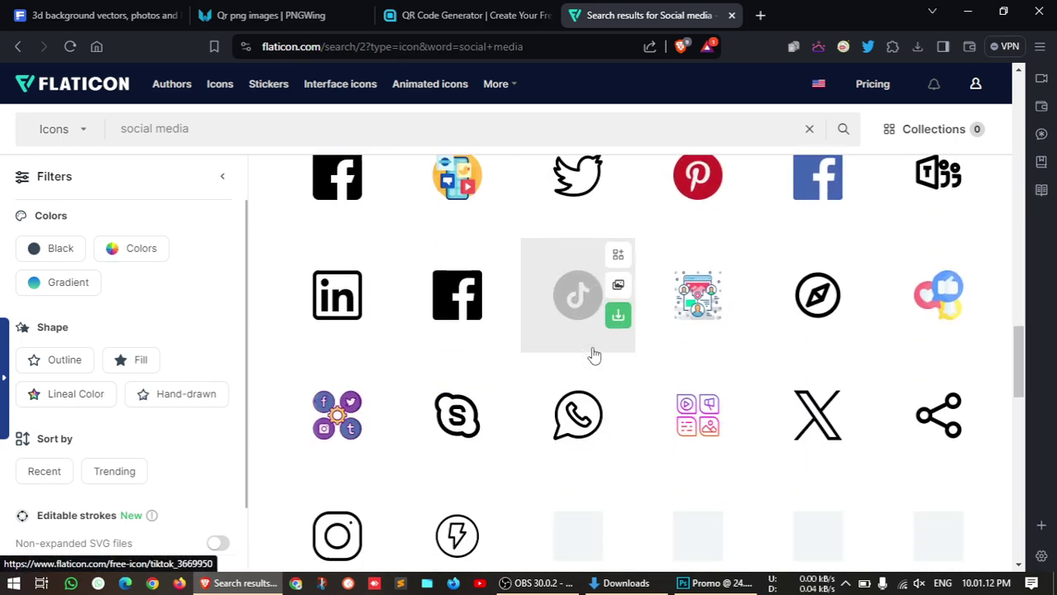
{"action": "scroll", "coordinate": [593, 356], "scroll_direction": "down", "scroll_amount": 1}
{"action": "scroll", "coordinate": [596, 356], "scroll_direction": "down", "scroll_amount": 2}
{"action": "scroll", "coordinate": [597, 356], "scroll_direction": "down", "scroll_amount": 2}
{"action": "scroll", "coordinate": [597, 355], "scroll_direction": "down", "scroll_amount": 1}
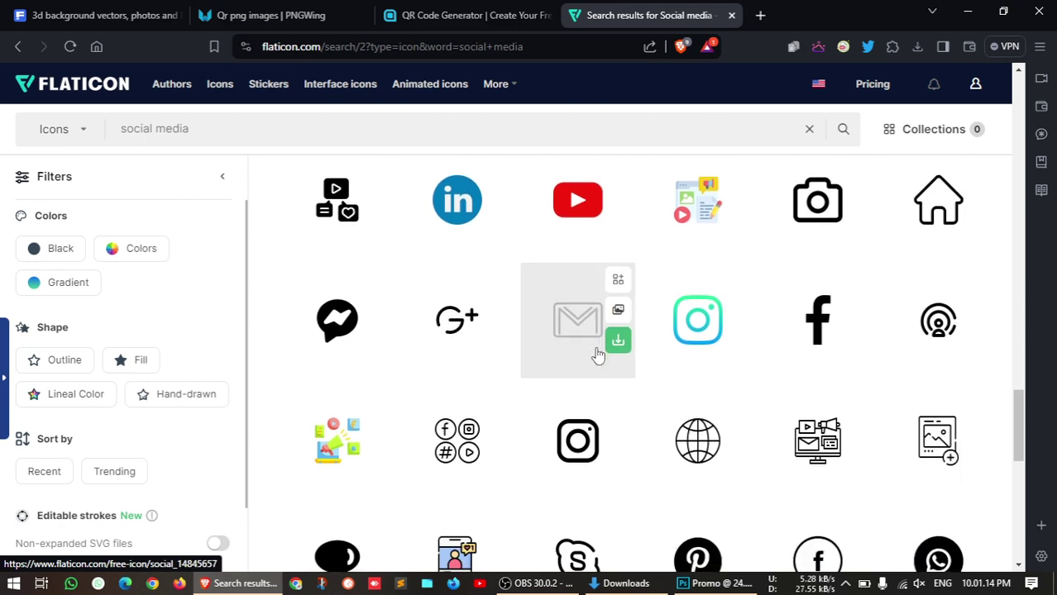
{"action": "scroll", "coordinate": [597, 355], "scroll_direction": "down", "scroll_amount": 1}
{"action": "scroll", "coordinate": [595, 354], "scroll_direction": "down", "scroll_amount": 2}
{"action": "scroll", "coordinate": [597, 354], "scroll_direction": "down", "scroll_amount": 2}
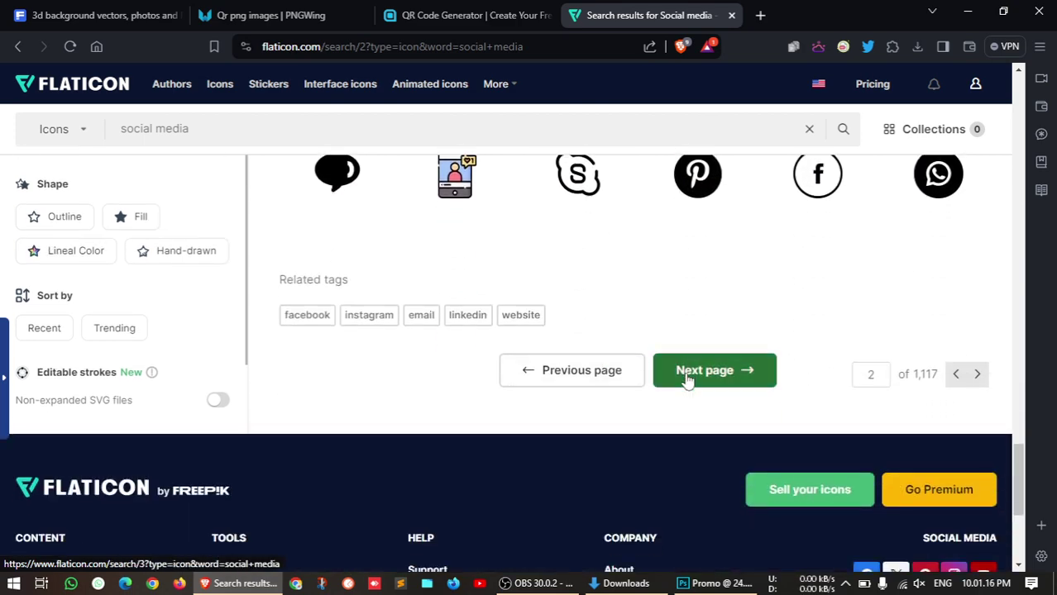
- Browse through page 3 of the social media icons
{"action": "left_click", "coordinate": [687, 378]}
{"action": "scroll", "coordinate": [597, 364], "scroll_direction": "up", "scroll_amount": 1}
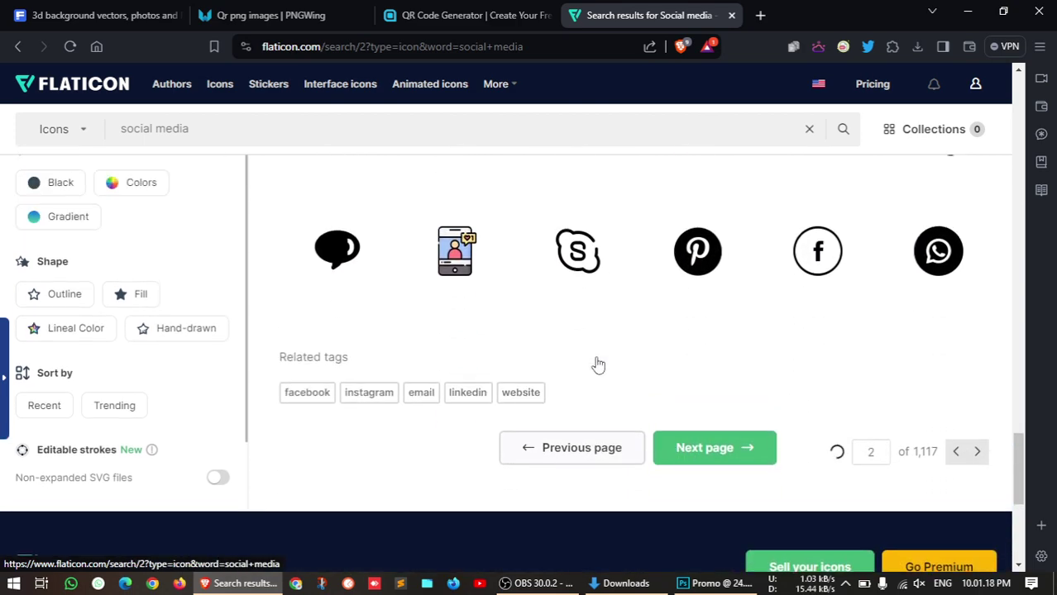
{"action": "scroll", "coordinate": [598, 364], "scroll_direction": "down", "scroll_amount": 1}
{"action": "scroll", "coordinate": [598, 364], "scroll_direction": "down", "scroll_amount": 2}
{"action": "scroll", "coordinate": [598, 364], "scroll_direction": "down", "scroll_amount": 2}
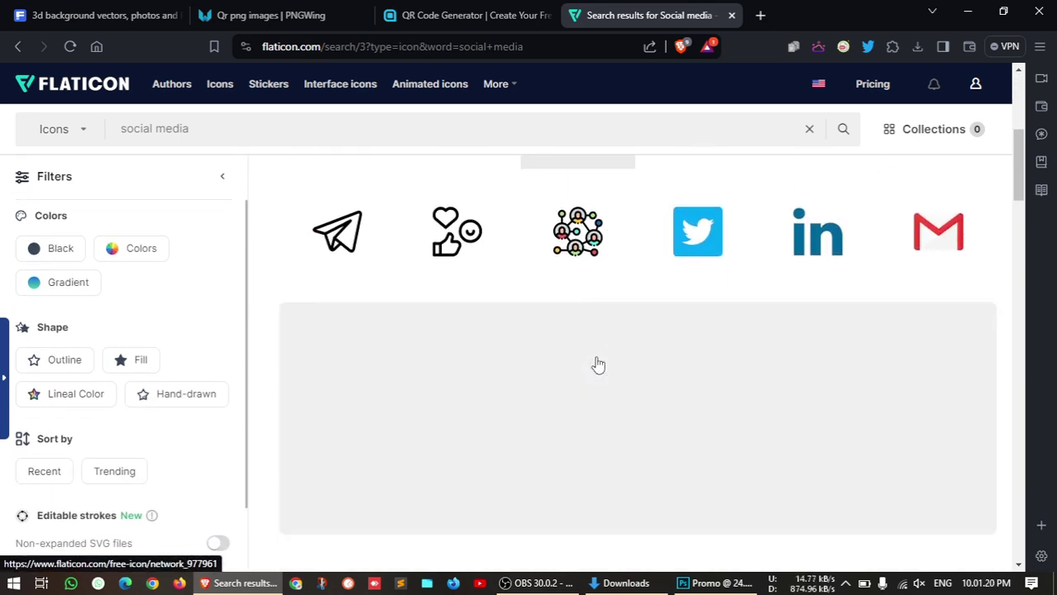
{"action": "scroll", "coordinate": [598, 365], "scroll_direction": "down", "scroll_amount": 2}
{"action": "scroll", "coordinate": [598, 365], "scroll_direction": "down", "scroll_amount": 2}
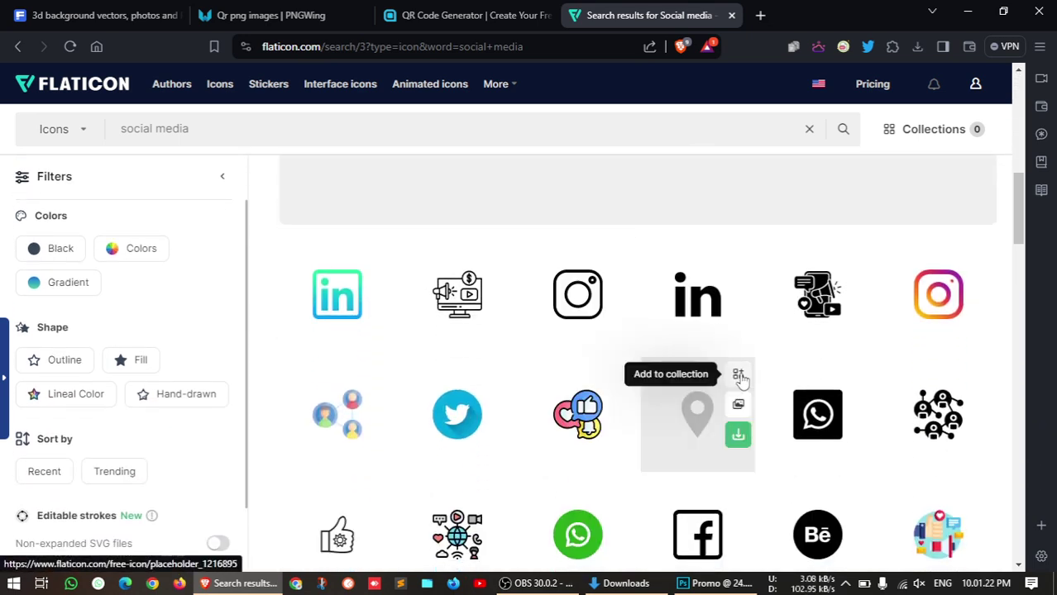
{"action": "scroll", "coordinate": [612, 400], "scroll_direction": "down", "scroll_amount": 1}
{"action": "scroll", "coordinate": [616, 405], "scroll_direction": "down", "scroll_amount": 2}
{"action": "scroll", "coordinate": [613, 397], "scroll_direction": "down", "scroll_amount": 2}
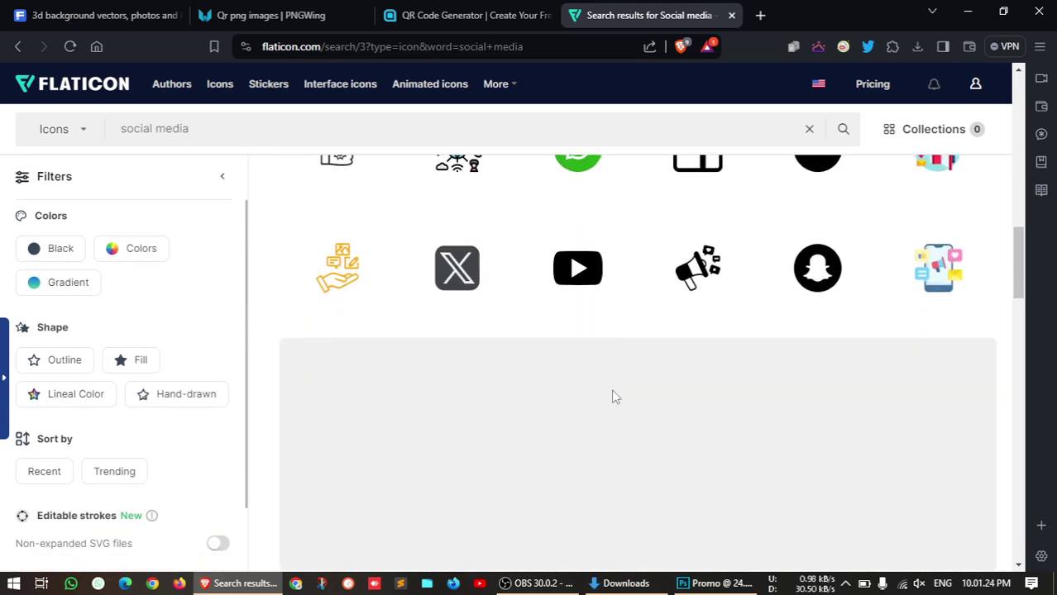
{"action": "scroll", "coordinate": [613, 398], "scroll_direction": "down", "scroll_amount": 2}
{"action": "scroll", "coordinate": [612, 393], "scroll_direction": "down", "scroll_amount": 2}
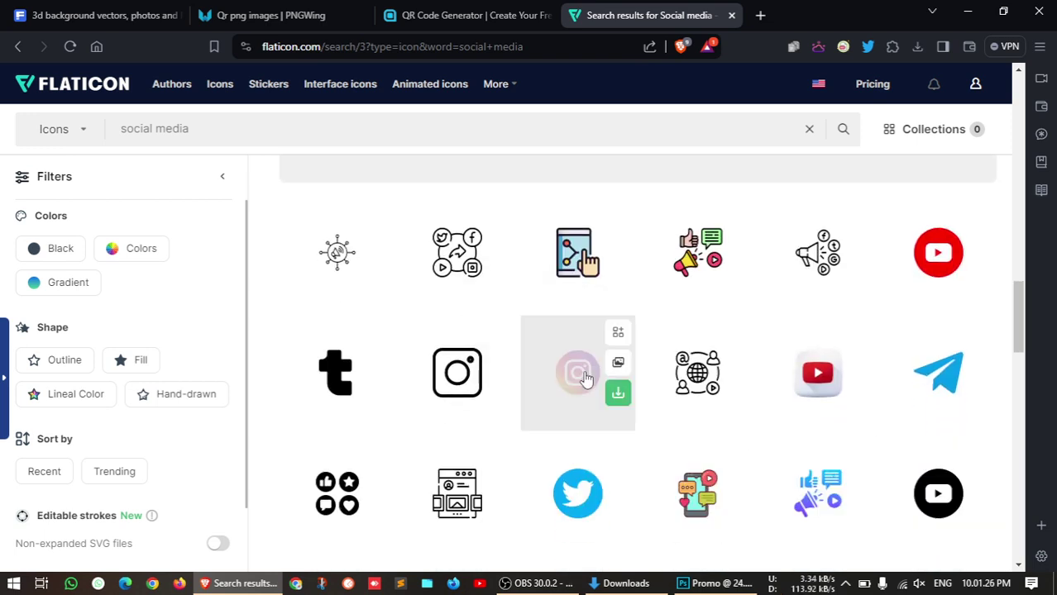
{"action": "scroll", "coordinate": [584, 378], "scroll_direction": "down", "scroll_amount": 2}
{"action": "scroll", "coordinate": [590, 373], "scroll_direction": "down", "scroll_amount": 2}
{"action": "scroll", "coordinate": [592, 372], "scroll_direction": "down", "scroll_amount": 2}
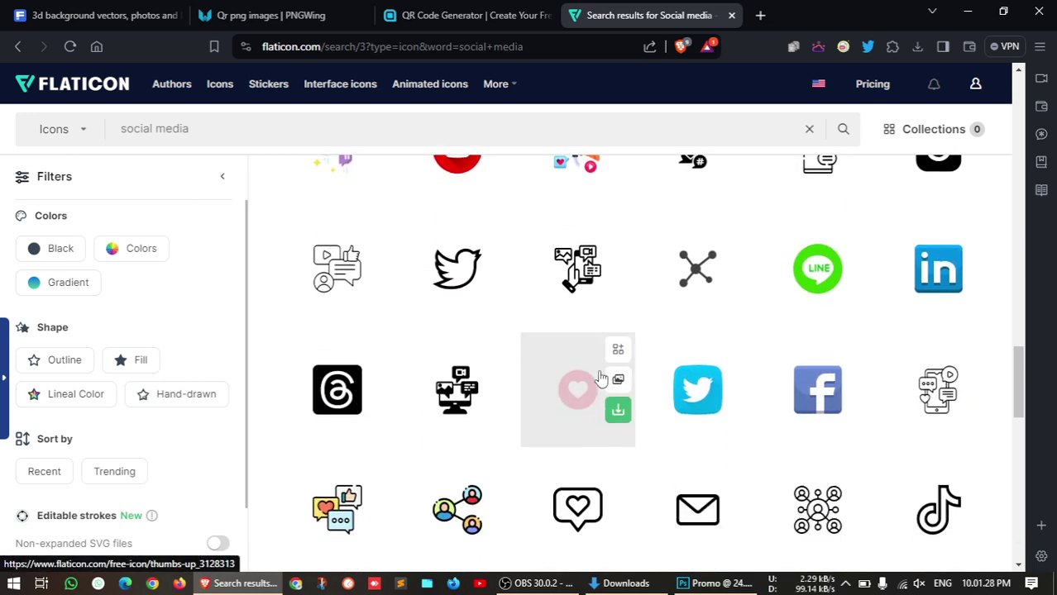
{"action": "scroll", "coordinate": [601, 378], "scroll_direction": "down", "scroll_amount": 2}
{"action": "scroll", "coordinate": [604, 377], "scroll_direction": "down", "scroll_amount": 2}
{"action": "scroll", "coordinate": [612, 382], "scroll_direction": "down", "scroll_amount": 2}
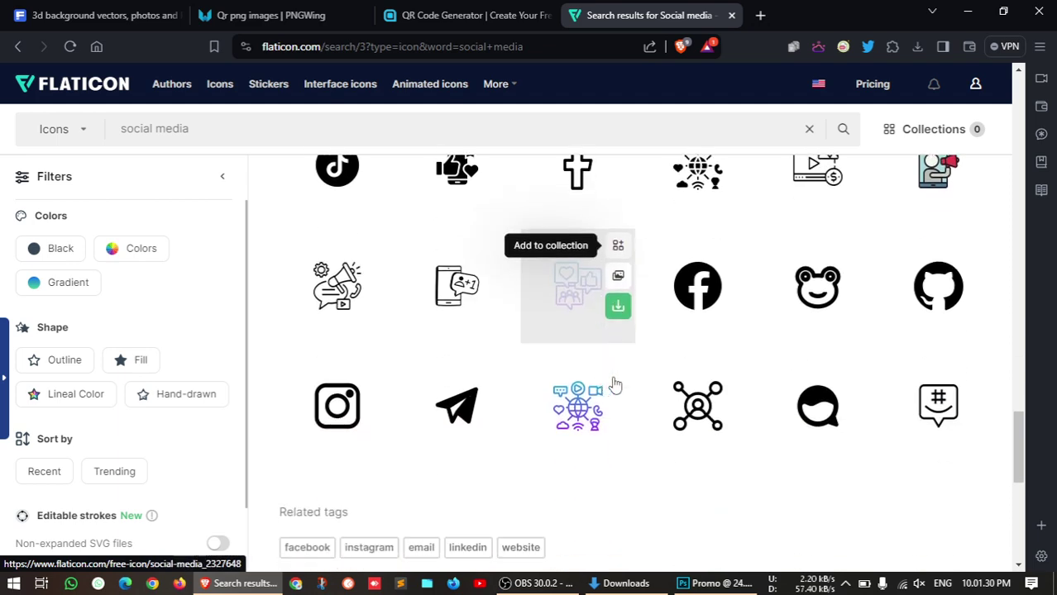
{"action": "scroll", "coordinate": [704, 410], "scroll_direction": "down", "scroll_amount": 2}
- Browse through page 4 of the social media icons
{"action": "left_click", "coordinate": [710, 447]}
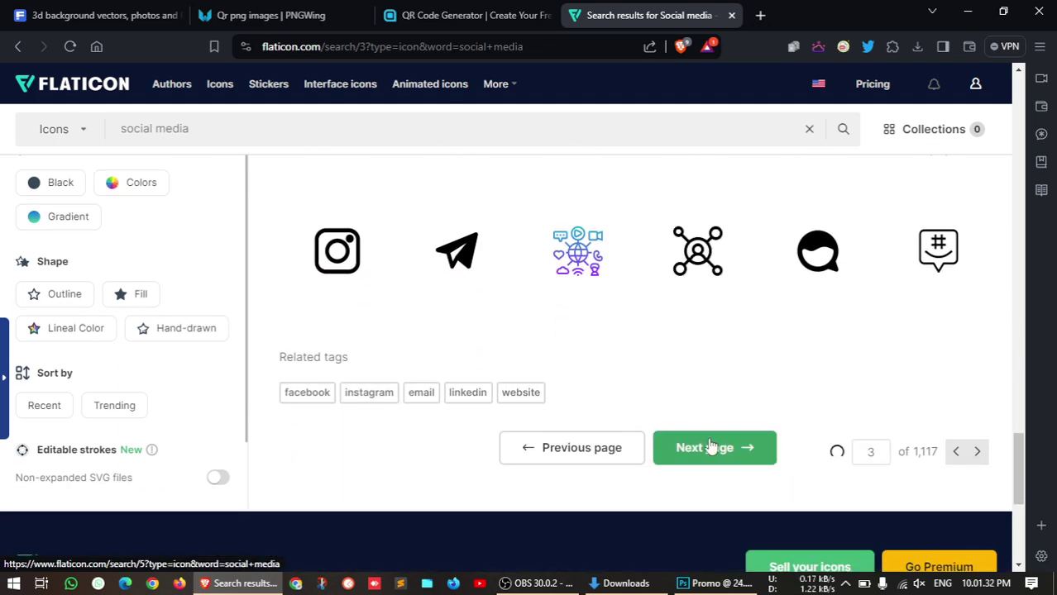
{"action": "scroll", "coordinate": [642, 385], "scroll_direction": "down", "scroll_amount": 2}
{"action": "scroll", "coordinate": [643, 385], "scroll_direction": "down", "scroll_amount": 2}
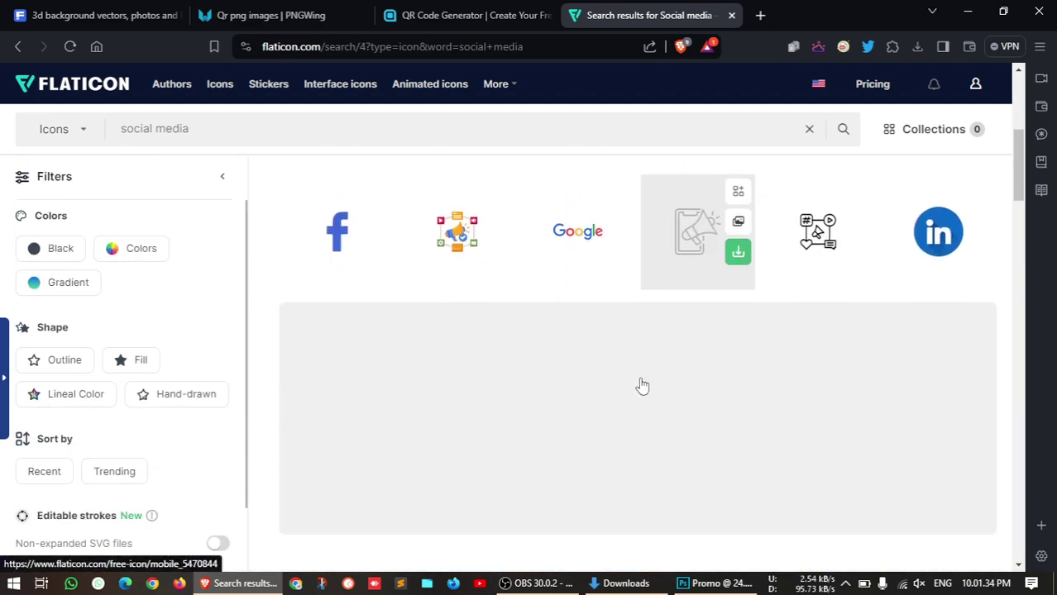
{"action": "scroll", "coordinate": [641, 380], "scroll_direction": "down", "scroll_amount": 2}
{"action": "scroll", "coordinate": [640, 380], "scroll_direction": "down", "scroll_amount": 2}
{"action": "scroll", "coordinate": [658, 401], "scroll_direction": "down", "scroll_amount": 2}
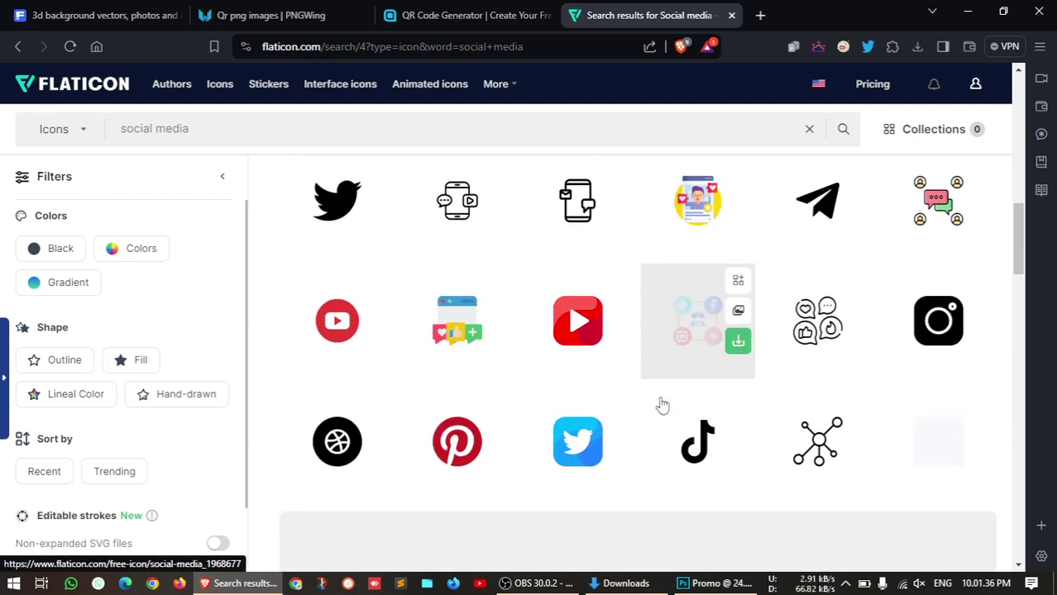
{"action": "scroll", "coordinate": [662, 404], "scroll_direction": "down", "scroll_amount": 1}
{"action": "scroll", "coordinate": [661, 404], "scroll_direction": "down", "scroll_amount": 2}
{"action": "scroll", "coordinate": [661, 404], "scroll_direction": "down", "scroll_amount": 2}
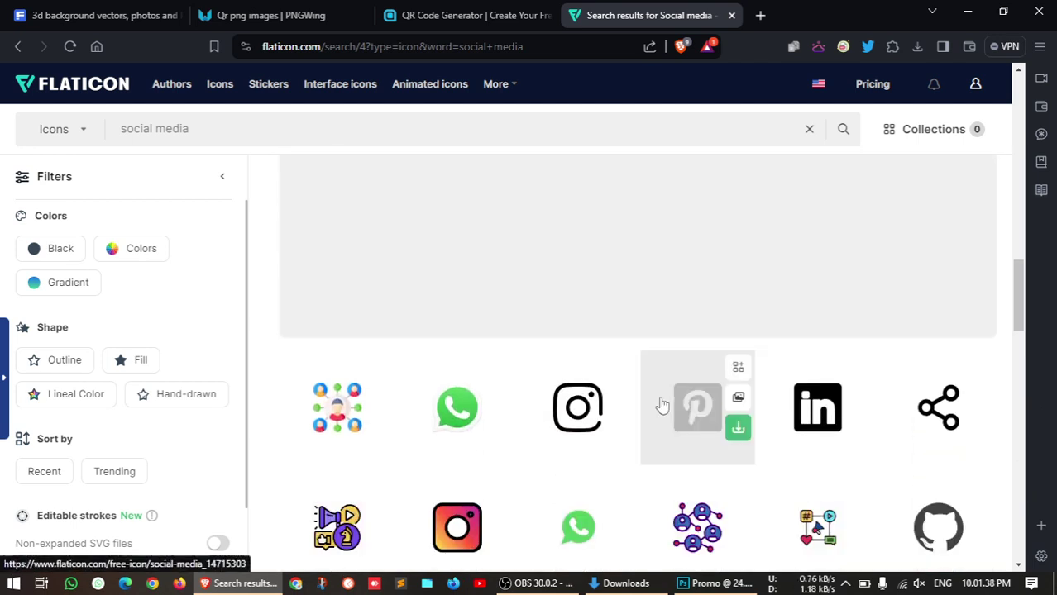
{"action": "scroll", "coordinate": [662, 404], "scroll_direction": "down", "scroll_amount": 1}
{"action": "scroll", "coordinate": [662, 404], "scroll_direction": "down", "scroll_amount": 1}
{"action": "scroll", "coordinate": [661, 404], "scroll_direction": "down", "scroll_amount": 1}
{"action": "scroll", "coordinate": [661, 404], "scroll_direction": "down", "scroll_amount": 2}
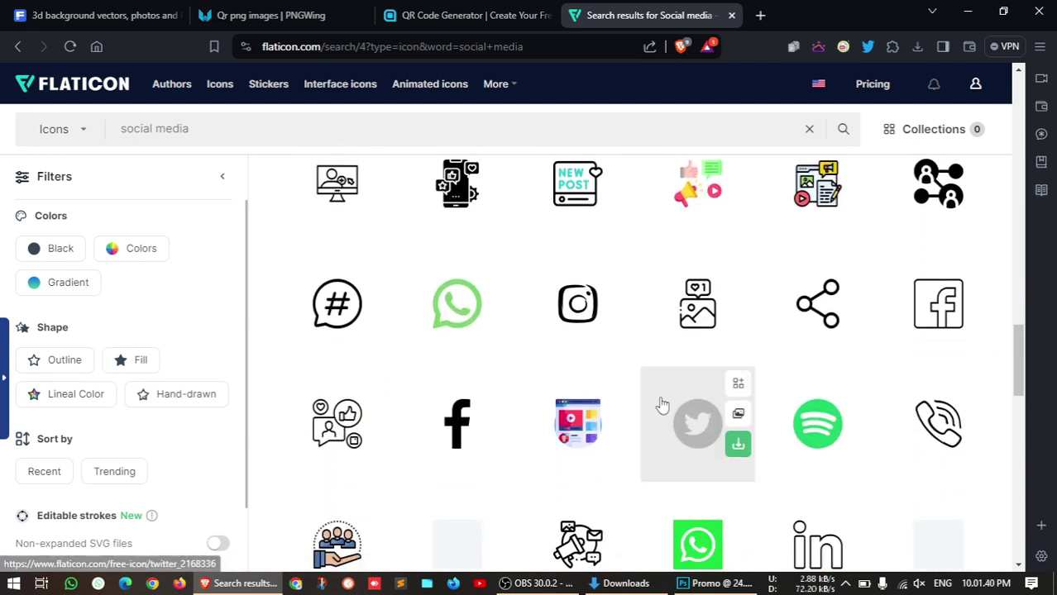
{"action": "scroll", "coordinate": [662, 405], "scroll_direction": "up", "scroll_amount": 1}
{"action": "scroll", "coordinate": [661, 404], "scroll_direction": "down", "scroll_amount": 1}
{"action": "scroll", "coordinate": [662, 405], "scroll_direction": "down", "scroll_amount": 1}
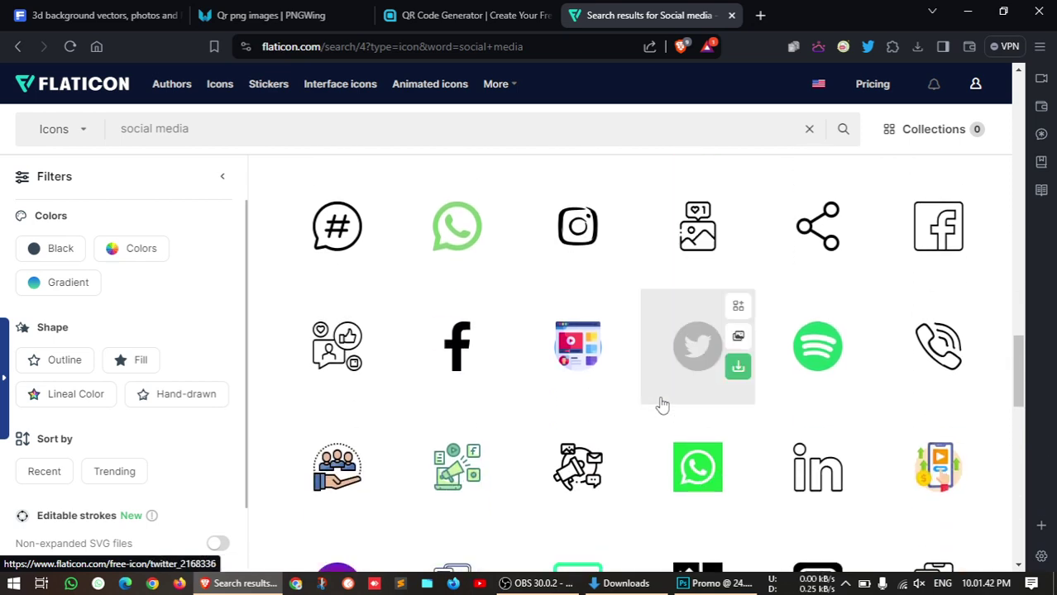
{"action": "scroll", "coordinate": [661, 404], "scroll_direction": "down", "scroll_amount": 3}
{"action": "scroll", "coordinate": [661, 405], "scroll_direction": "down", "scroll_amount": 1}
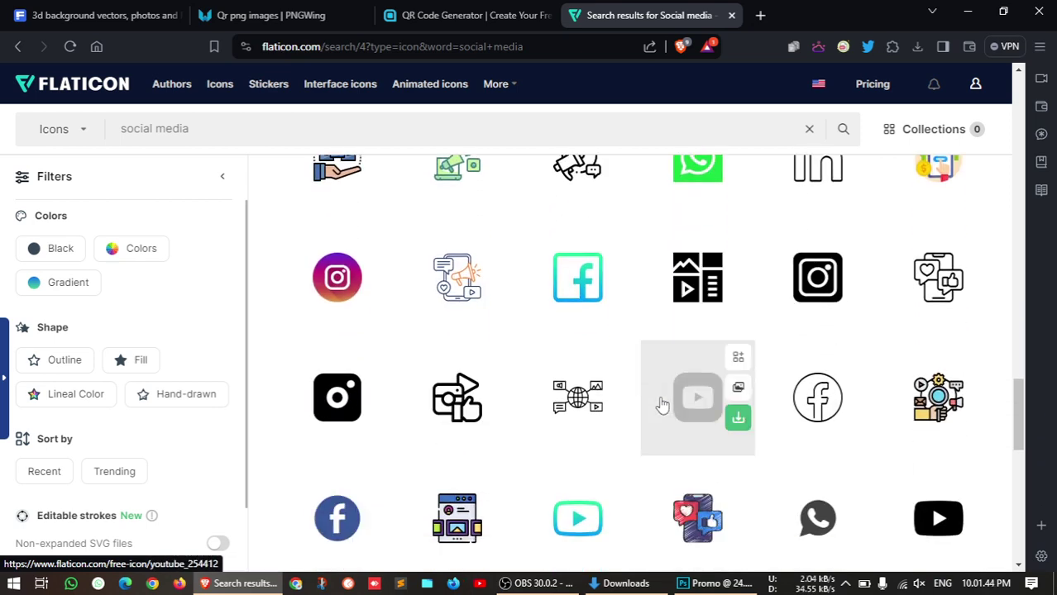
{"action": "scroll", "coordinate": [661, 405], "scroll_direction": "down", "scroll_amount": 2}
{"action": "scroll", "coordinate": [660, 403], "scroll_direction": "down", "scroll_amount": 2}
- Replace the search with 'instagram' and browse the 7,311 Instagram icon results
{"action": "left_click", "coordinate": [345, 136]}
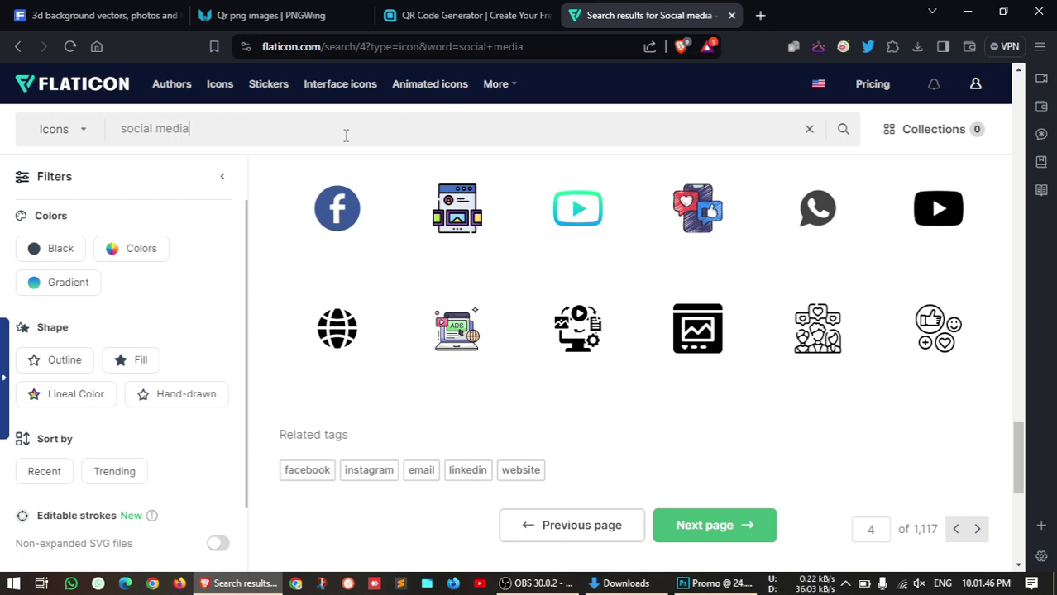
{"action": "key", "text": "ctrl+a"}
{"action": "key", "text": "BackSpace"}
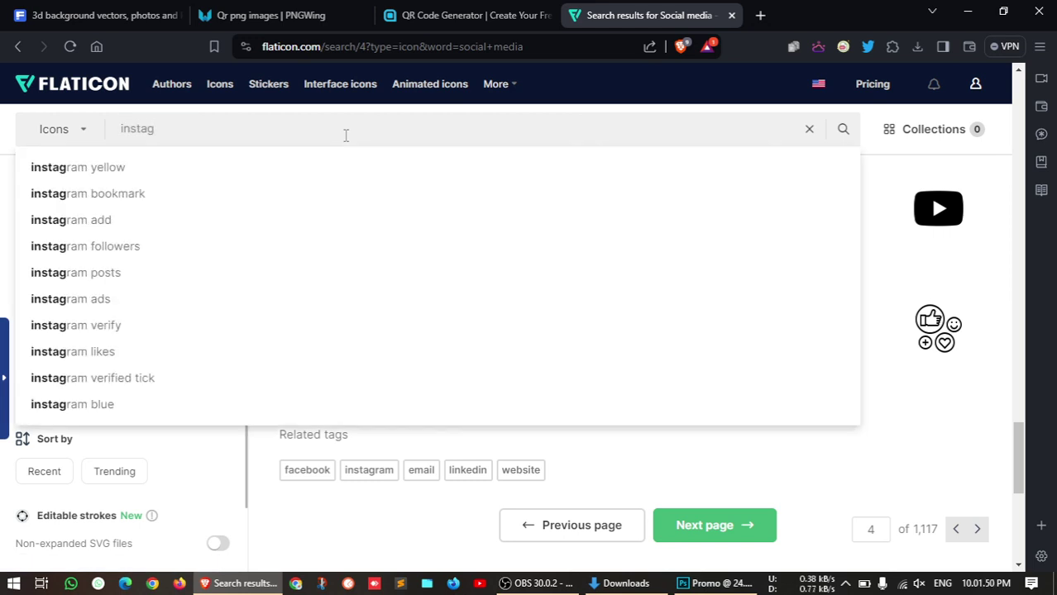
{"action": "type", "text": "ram"}
{"action": "key", "text": "Return"}
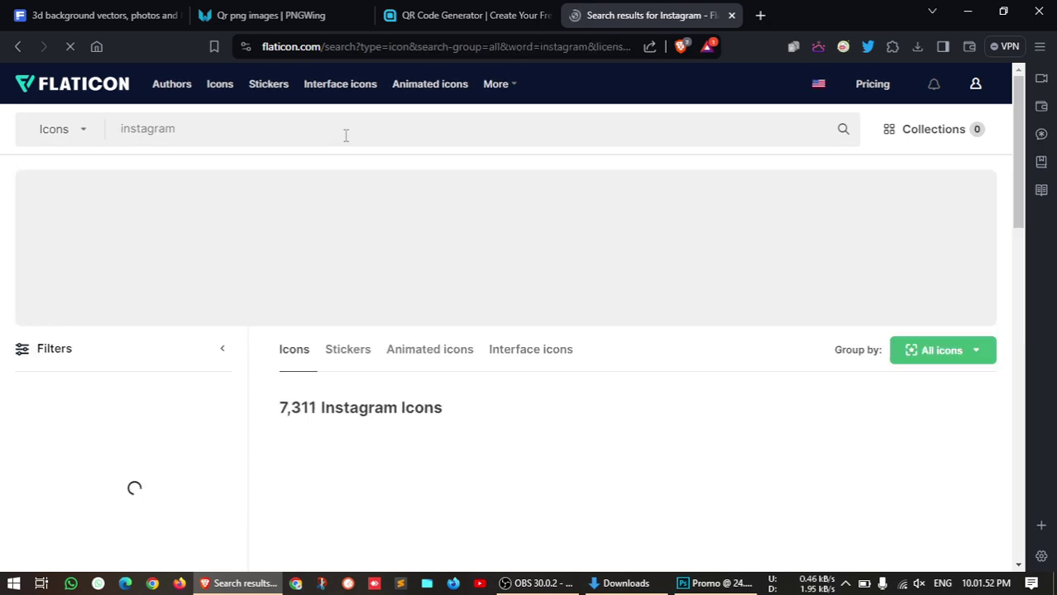
{"action": "scroll", "coordinate": [484, 313], "scroll_direction": "down", "scroll_amount": 1}
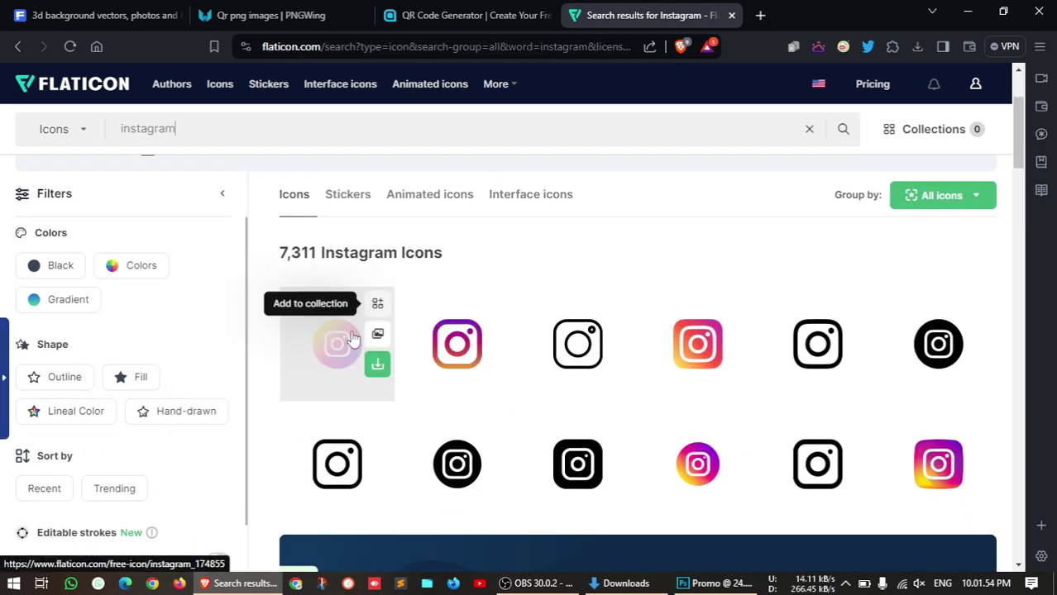
{"action": "scroll", "coordinate": [902, 339], "scroll_direction": "down", "scroll_amount": 2}
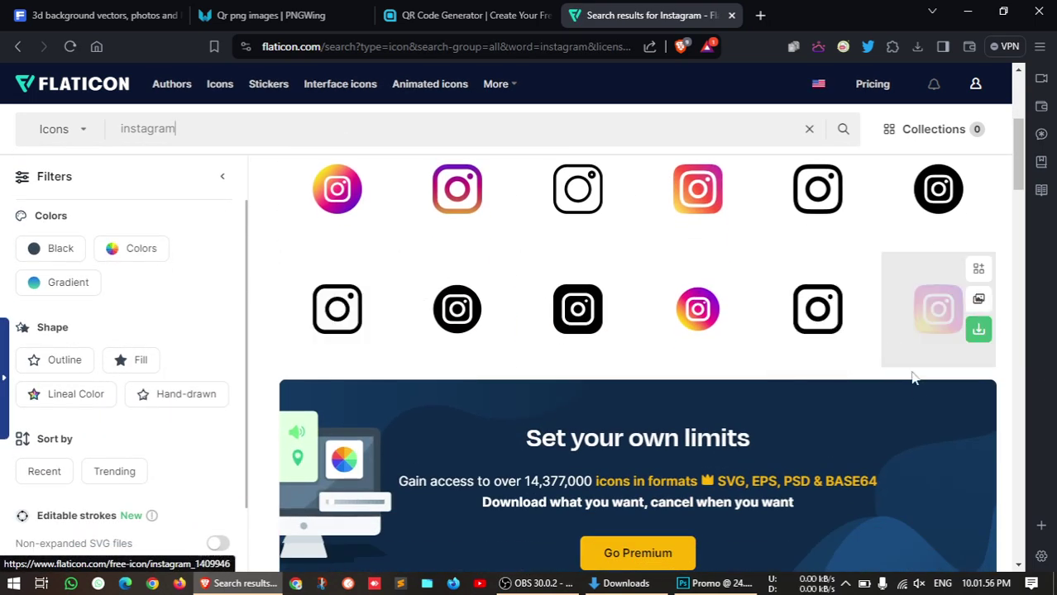
{"action": "scroll", "coordinate": [913, 383], "scroll_direction": "down", "scroll_amount": 2}
{"action": "scroll", "coordinate": [913, 396], "scroll_direction": "down", "scroll_amount": 4}
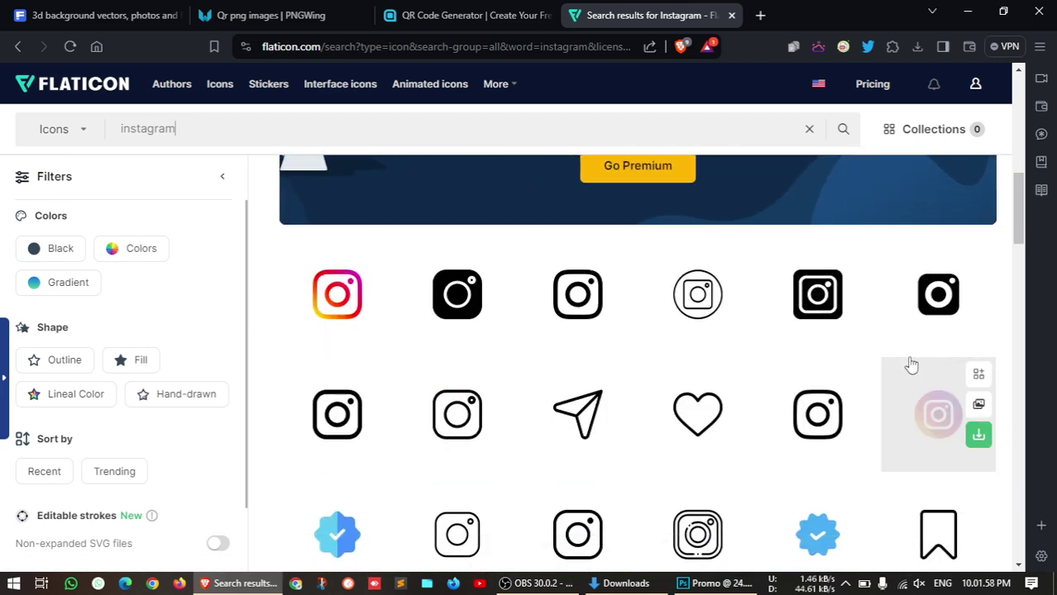
{"action": "scroll", "coordinate": [938, 389], "scroll_direction": "down", "scroll_amount": 2}
{"action": "scroll", "coordinate": [829, 370], "scroll_direction": "down", "scroll_amount": 3}
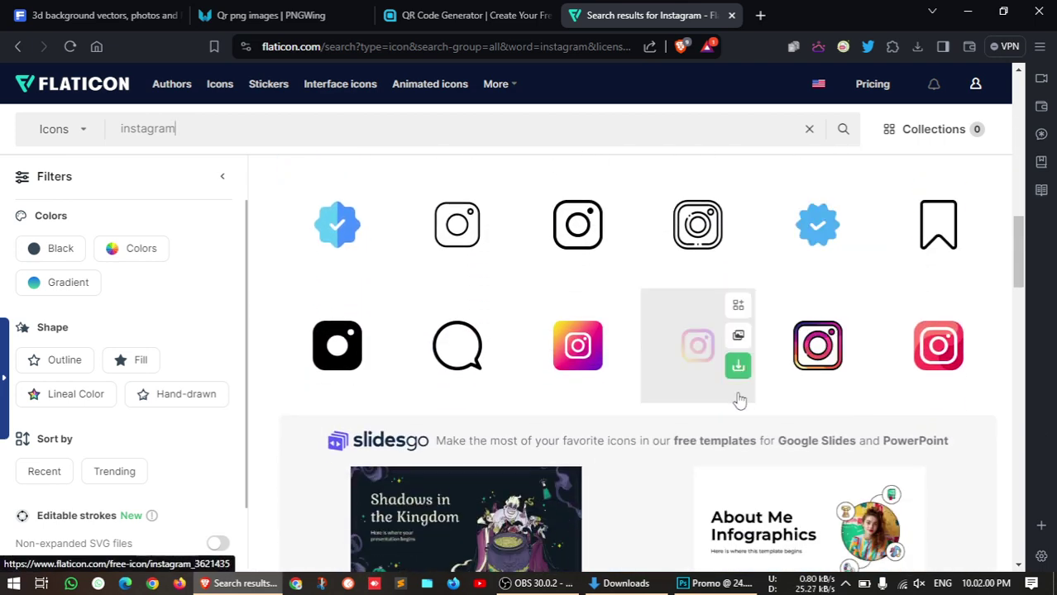
{"action": "scroll", "coordinate": [953, 406], "scroll_direction": "down", "scroll_amount": 3}
{"action": "scroll", "coordinate": [957, 409], "scroll_direction": "down", "scroll_amount": 2}
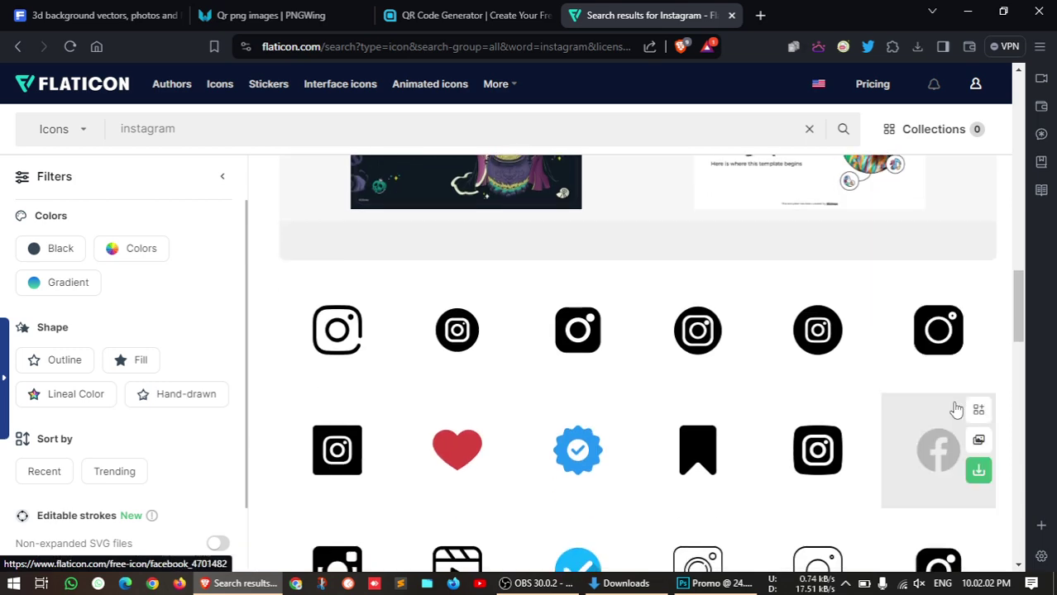
{"action": "scroll", "coordinate": [959, 405], "scroll_direction": "down", "scroll_amount": 2}
{"action": "scroll", "coordinate": [964, 404], "scroll_direction": "down", "scroll_amount": 2}
{"action": "scroll", "coordinate": [965, 404], "scroll_direction": "down", "scroll_amount": 2}
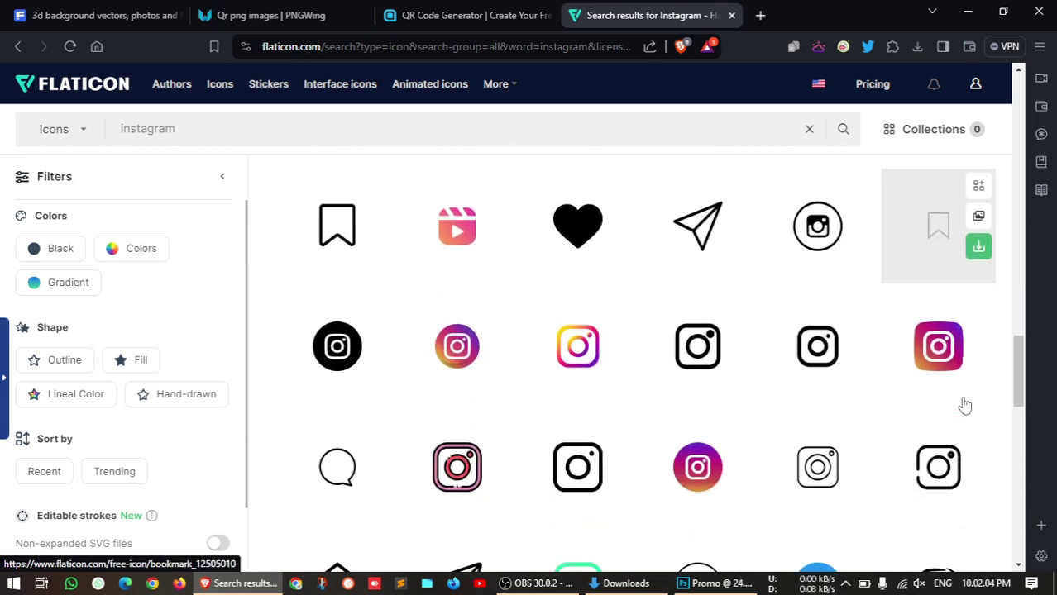
{"action": "scroll", "coordinate": [965, 405], "scroll_direction": "down", "scroll_amount": 2}
{"action": "scroll", "coordinate": [964, 405], "scroll_direction": "down", "scroll_amount": 3}
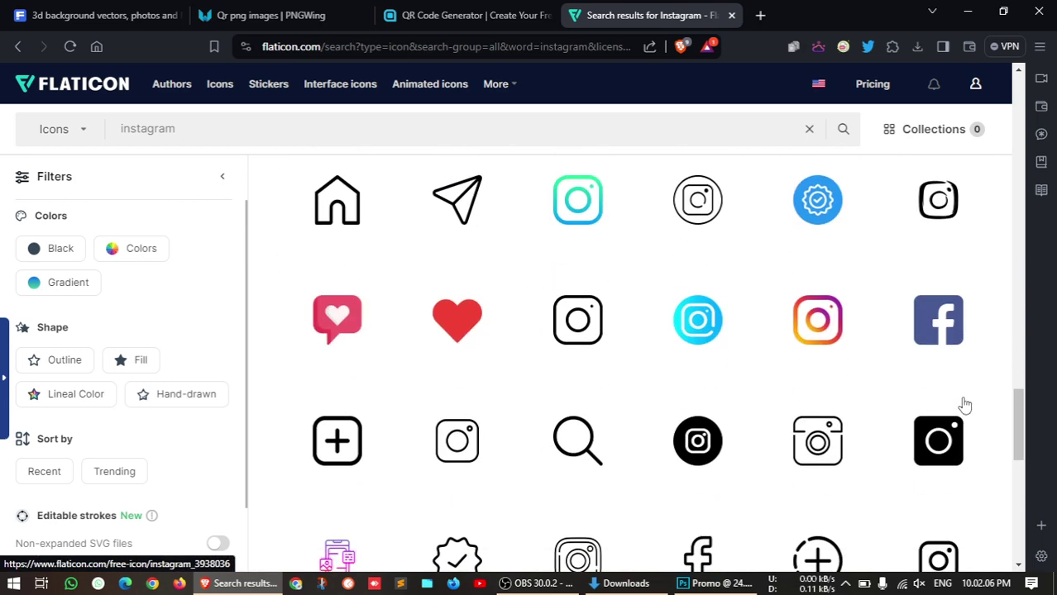
{"action": "scroll", "coordinate": [975, 401], "scroll_direction": "down", "scroll_amount": 2}
{"action": "scroll", "coordinate": [982, 400], "scroll_direction": "down", "scroll_amount": 1}
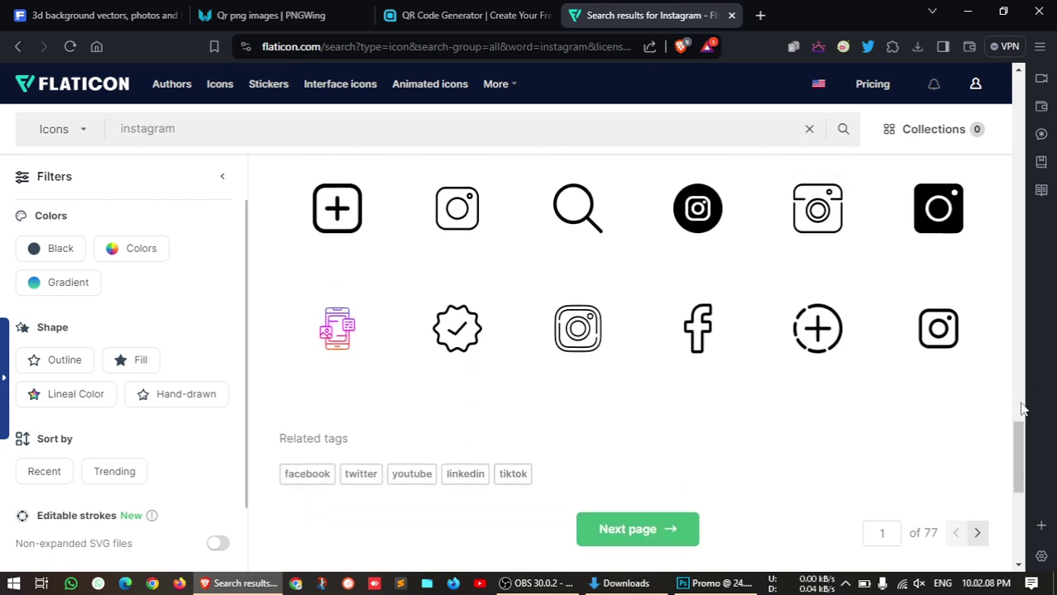
{"action": "left_click_drag", "start_coordinate": [1019, 451], "coordinate": [1022, 140]}
{"action": "scroll", "coordinate": [711, 409], "scroll_direction": "up", "scroll_amount": 5}
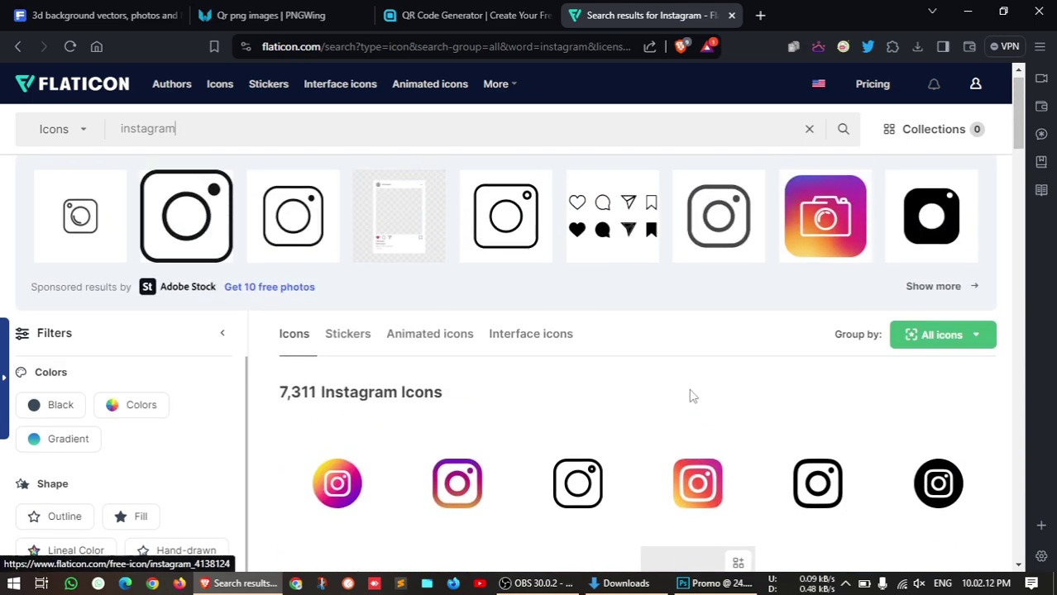
{"action": "scroll", "coordinate": [693, 397], "scroll_direction": "down", "scroll_amount": 2}
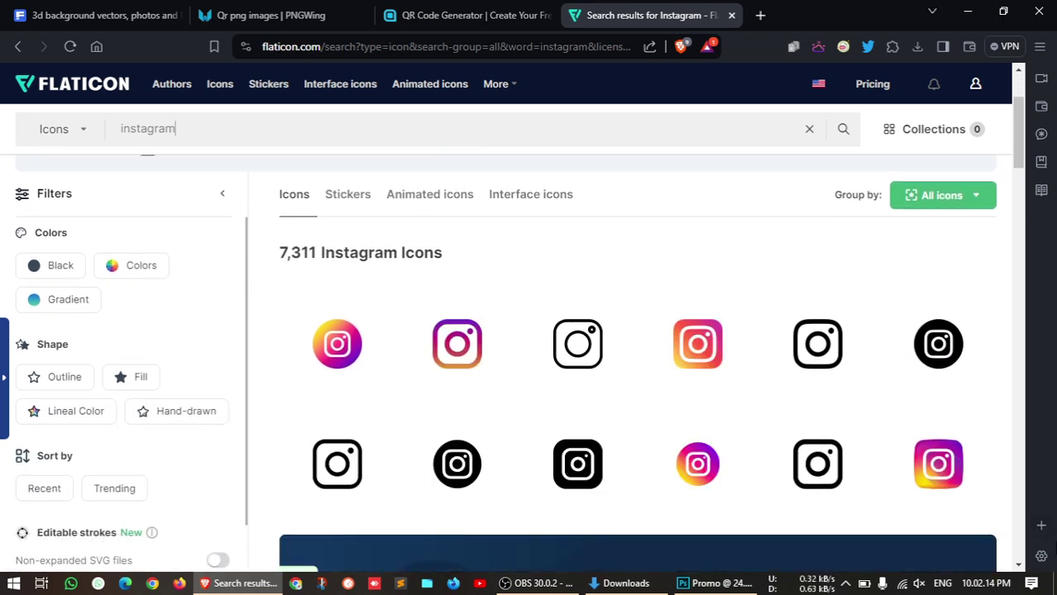
- Copy the fourth Instagram icon as a PNG and return to the Photoshop Promo poster
{"action": "mouse_move", "coordinate": [697, 344]}
{"action": "left_click", "coordinate": [697, 358]}
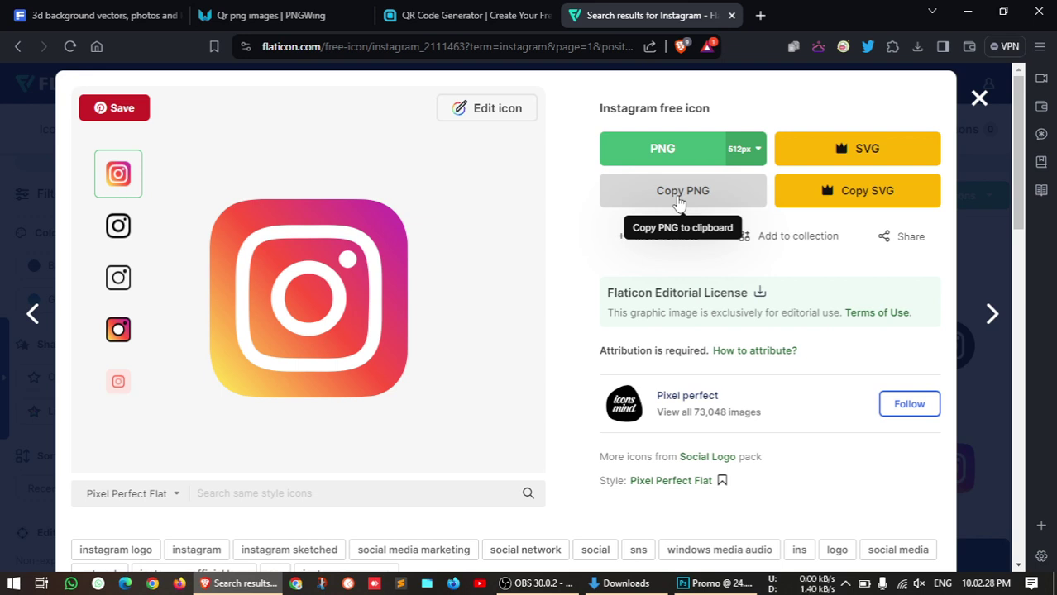
{"action": "left_click", "coordinate": [676, 199]}
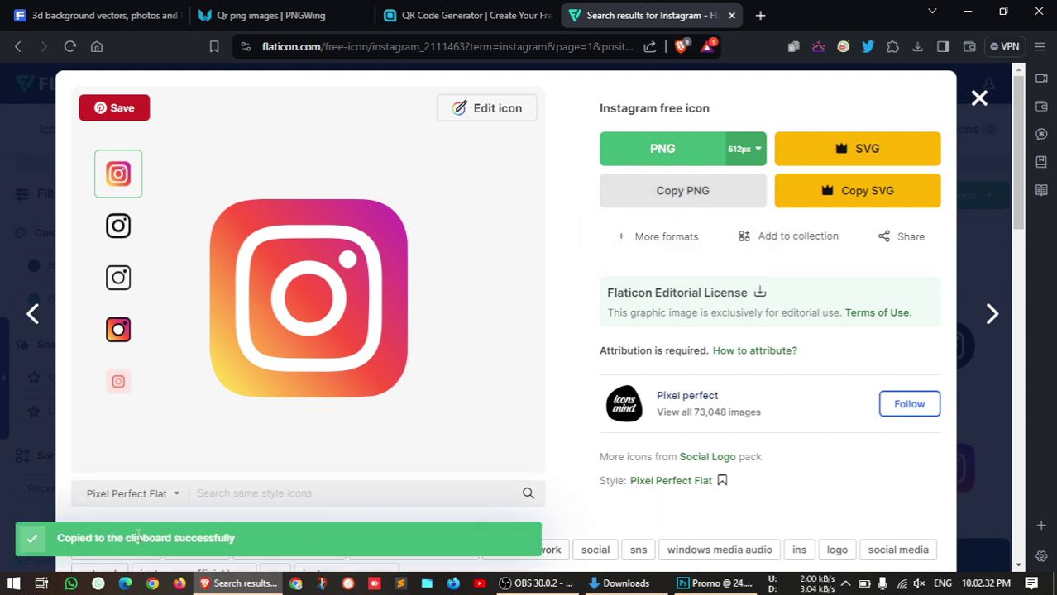
{"action": "left_click", "coordinate": [713, 583]}
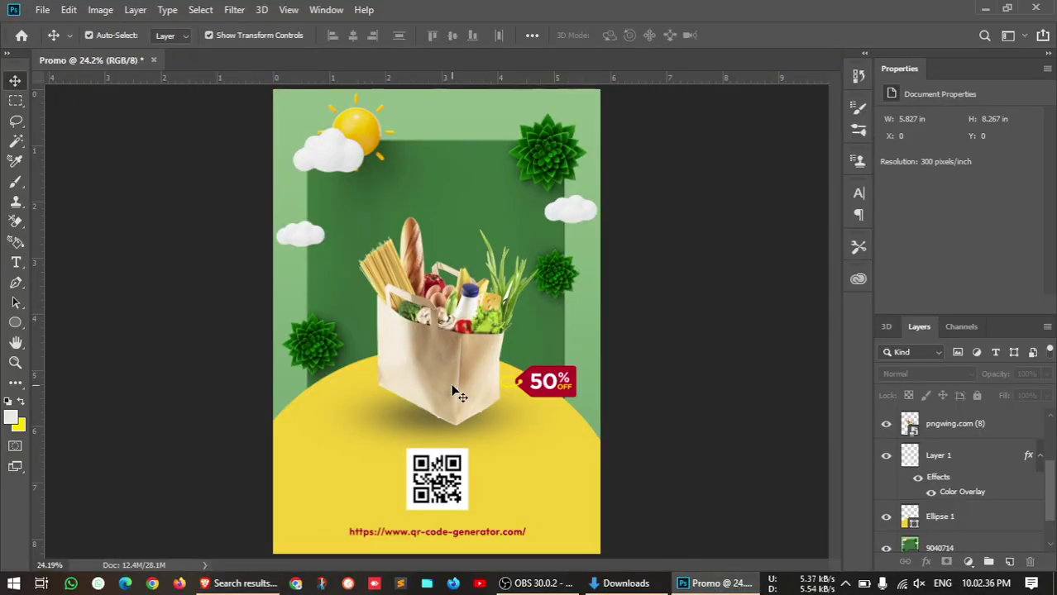
- Paste the Instagram icon as Layer 2, shrink it to about a third, and move it to the top
{"action": "key", "text": "ctrl+v"}
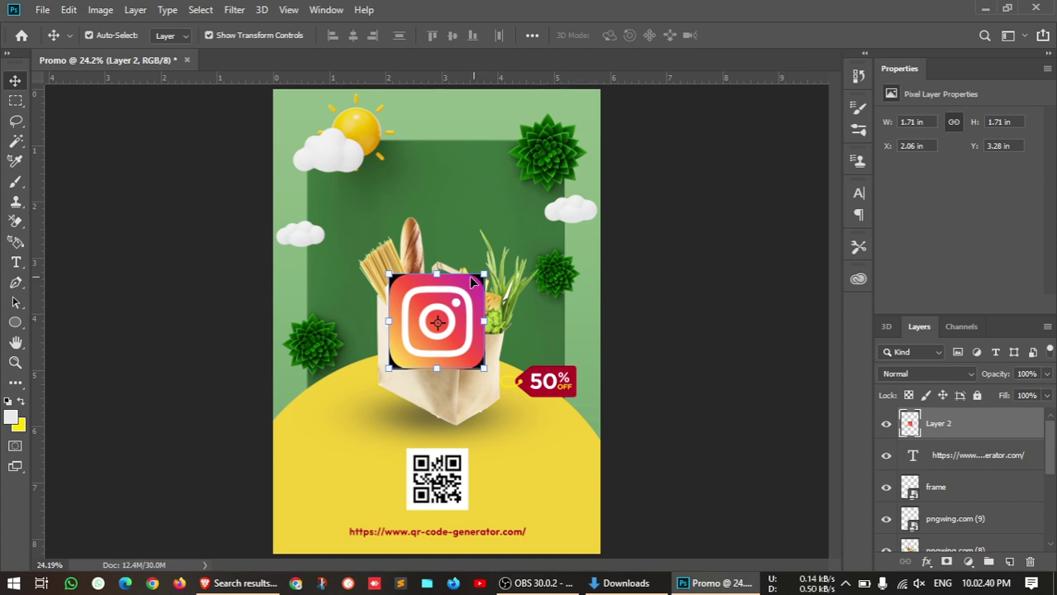
{"action": "left_click", "coordinate": [15, 141]}
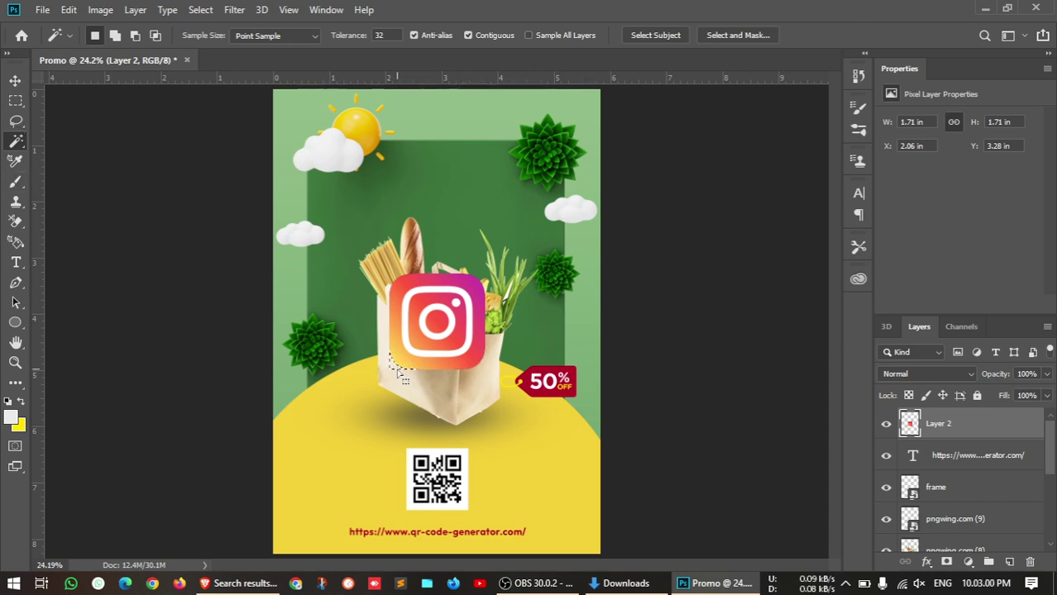
{"action": "left_click", "coordinate": [19, 82]}
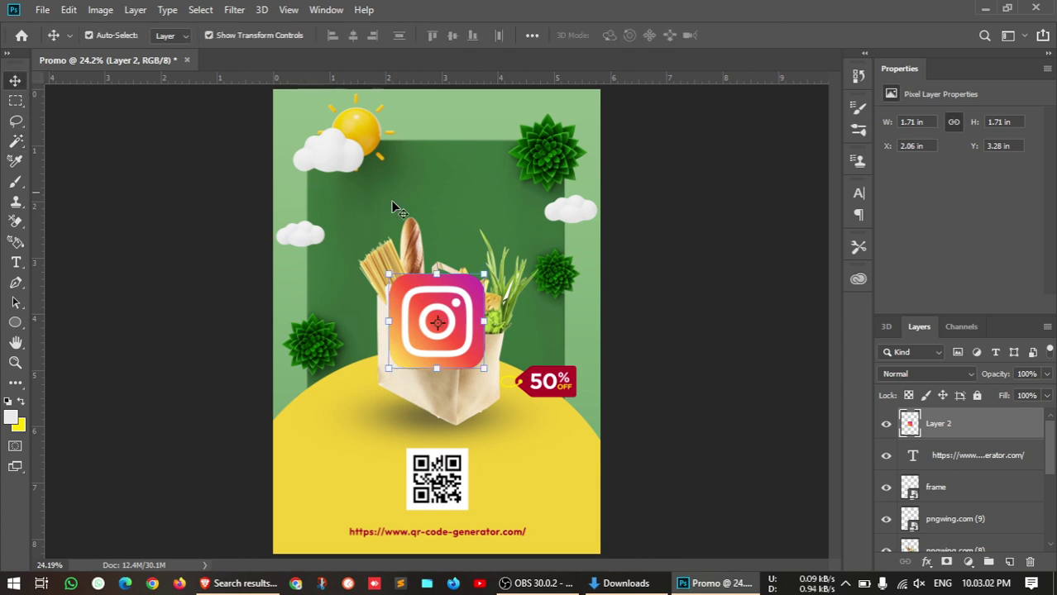
{"action": "mouse_move", "coordinate": [484, 274]}
{"action": "left_mouse_down"}
{"action": "mouse_move", "coordinate": [425, 349]}
{"action": "mouse_move", "coordinate": [406, 353]}
{"action": "left_mouse_up"}
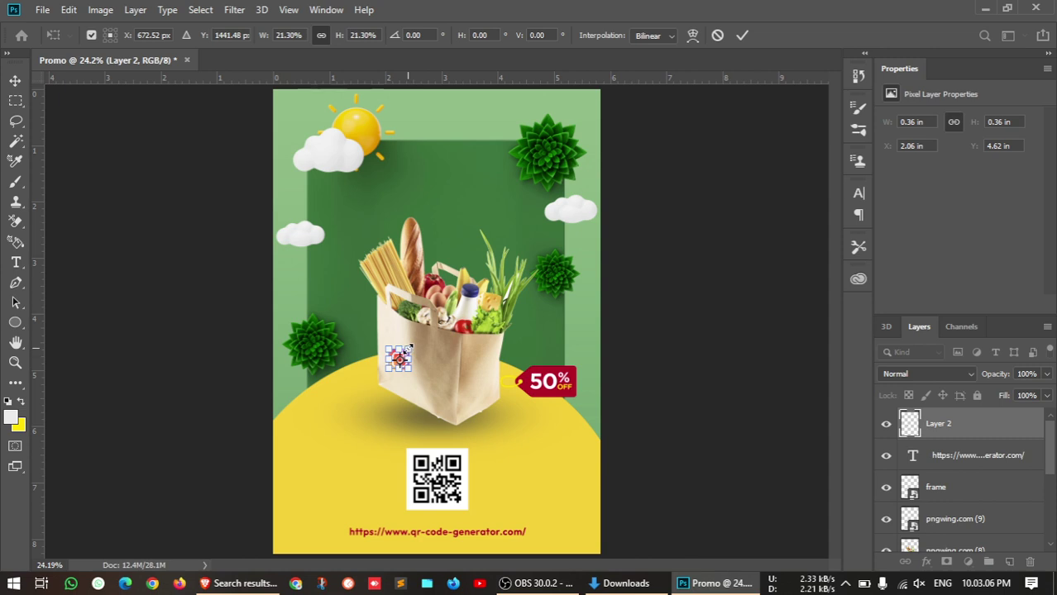
{"action": "left_click", "coordinate": [743, 34]}
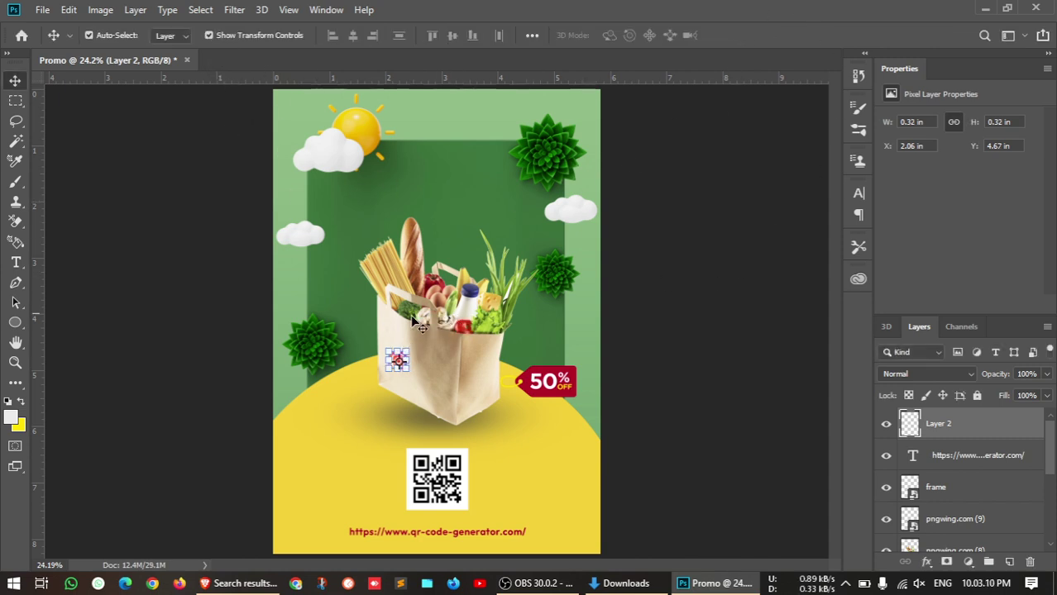
{"action": "left_click", "coordinate": [224, 36]}
{"action": "mouse_move", "coordinate": [395, 346]}
{"action": "left_mouse_down"}
{"action": "mouse_move", "coordinate": [499, 121]}
{"action": "mouse_move", "coordinate": [476, 465]}
{"action": "mouse_move", "coordinate": [391, 462]}
{"action": "mouse_move", "coordinate": [573, 534]}
{"action": "mouse_move", "coordinate": [545, 507]}
{"action": "mouse_move", "coordinate": [421, 452]}
{"action": "mouse_move", "coordinate": [354, 432]}
{"action": "mouse_move", "coordinate": [288, 434]}
{"action": "mouse_move", "coordinate": [328, 171]}
{"action": "mouse_move", "coordinate": [301, 110]}
{"action": "mouse_move", "coordinate": [289, 107]}
{"action": "mouse_move", "coordinate": [439, 129]}
{"action": "mouse_move", "coordinate": [434, 111]}
{"action": "mouse_move", "coordinate": [292, 114]}
{"action": "mouse_move", "coordinate": [411, 129]}
{"action": "mouse_move", "coordinate": [401, 111]}
{"action": "mouse_move", "coordinate": [413, 103]}
{"action": "mouse_move", "coordinate": [434, 451]}
{"action": "mouse_move", "coordinate": [397, 504]}
{"action": "mouse_move", "coordinate": [299, 446]}
{"action": "mouse_move", "coordinate": [299, 427]}
{"action": "mouse_move", "coordinate": [397, 364]}
{"action": "mouse_move", "coordinate": [430, 306]}
{"action": "mouse_move", "coordinate": [447, 144]}
{"action": "mouse_move", "coordinate": [415, 170]}
{"action": "mouse_move", "coordinate": [420, 103]}
{"action": "mouse_move", "coordinate": [408, 106]}
{"action": "left_mouse_up"}
- Deselect the Instagram icon layer and pick the Type tool
{"action": "left_click", "coordinate": [712, 159]}
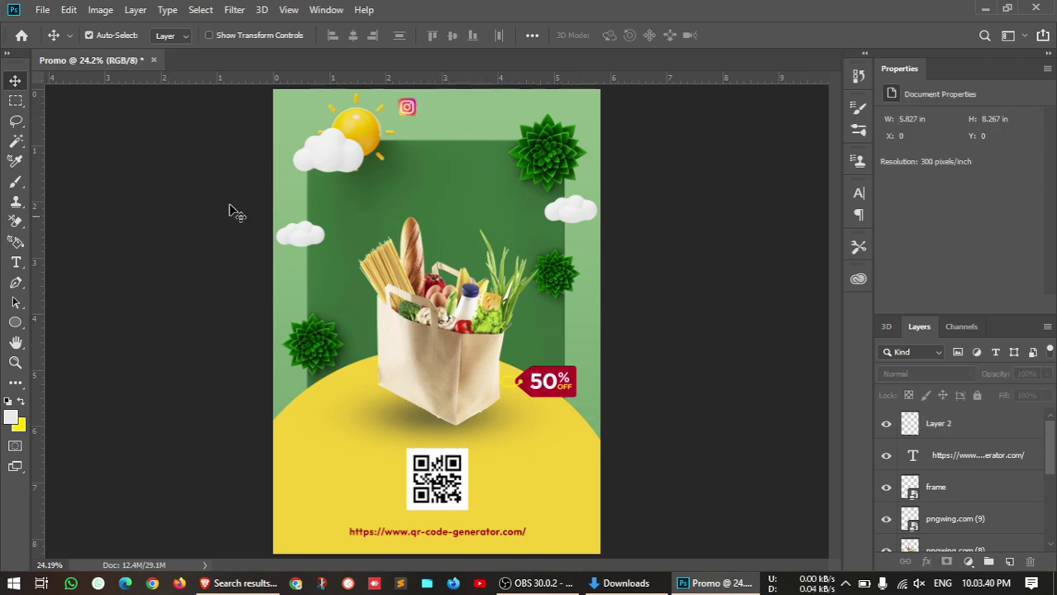
{"action": "left_click", "coordinate": [17, 265]}
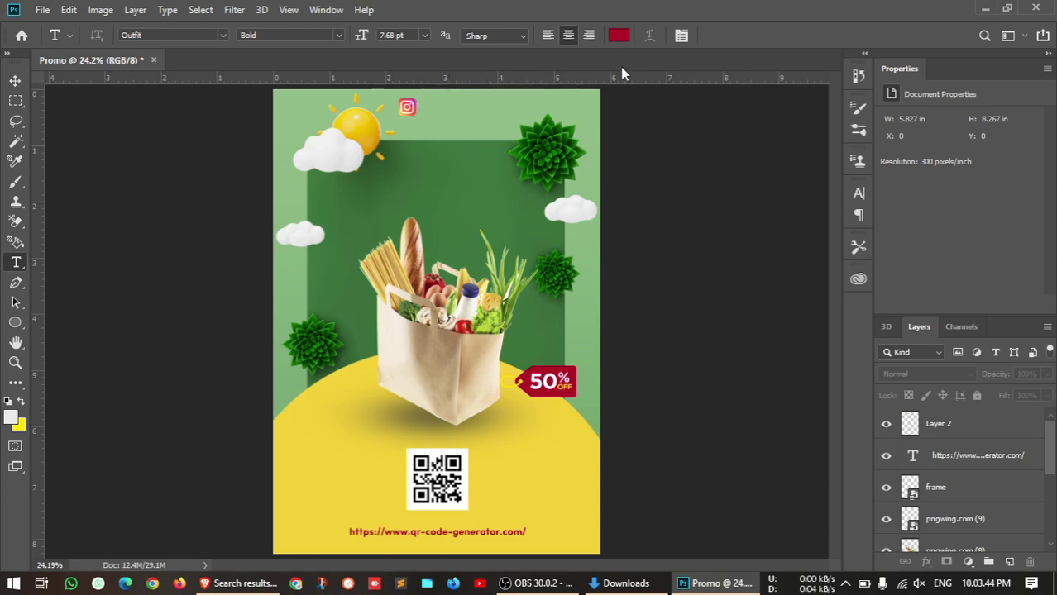
- Type the Instagram handle beside the icon in dark green sampled from the plant
{"action": "left_click", "coordinate": [618, 35]}
{"action": "left_click", "coordinate": [542, 134]}
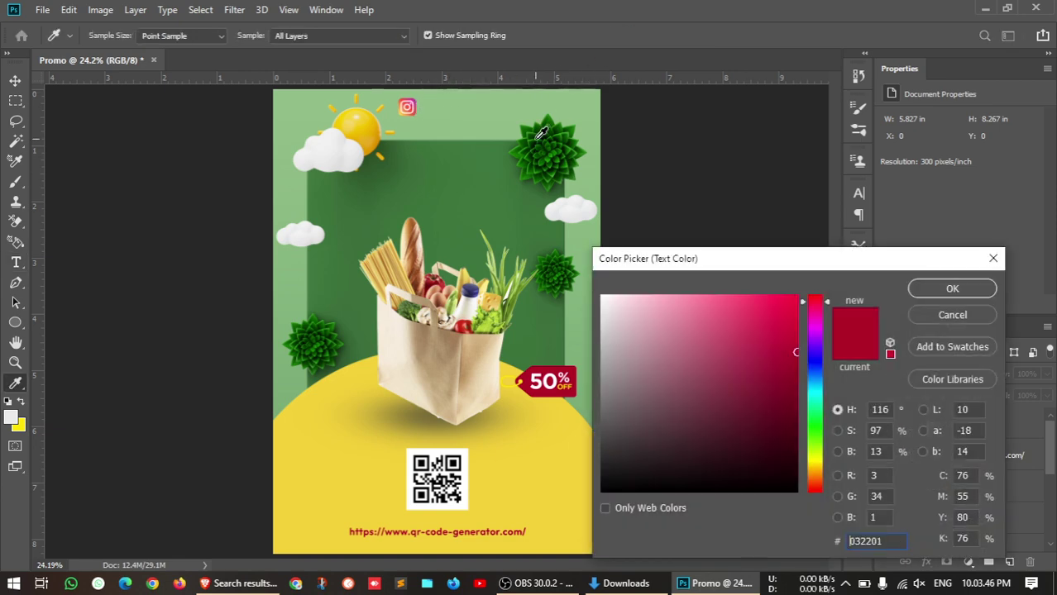
{"action": "left_click", "coordinate": [952, 289]}
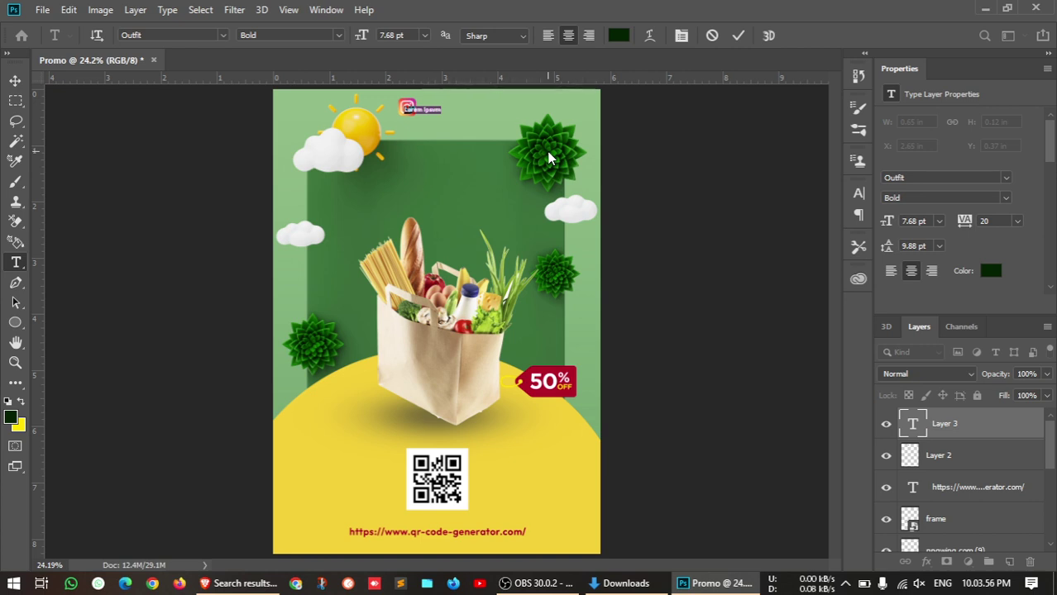
{"action": "type", "text": "@gro"}
{"action": "type", "text": "cery"}
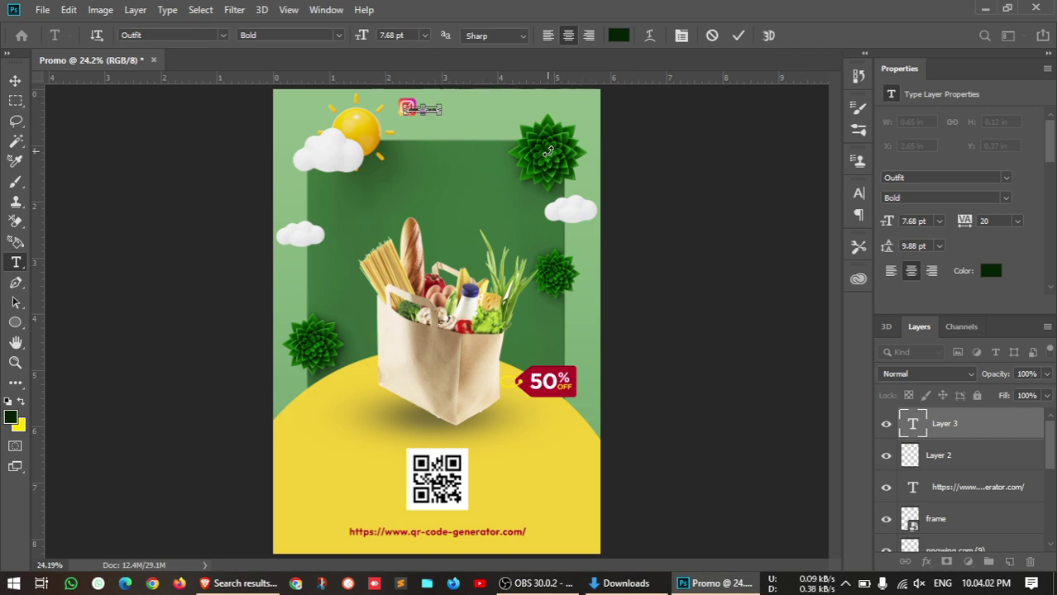
{"action": "left_click", "coordinate": [546, 149]}
{"action": "key", "text": "v"}
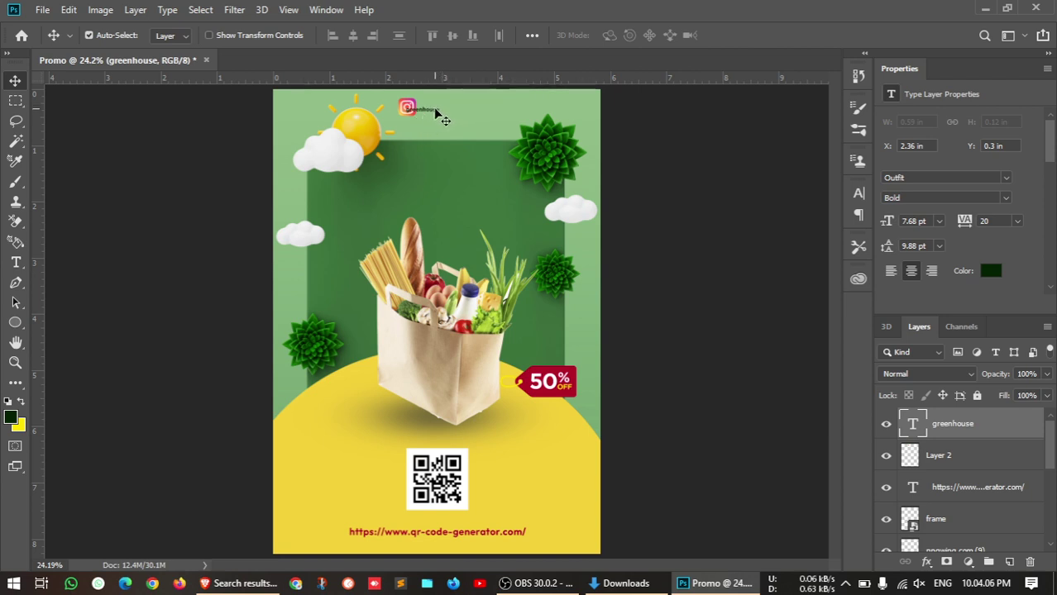
- Enlarge the handle text and centre it across the poster's top
{"action": "mouse_move", "coordinate": [429, 113]}
{"action": "left_mouse_down"}
{"action": "mouse_move", "coordinate": [481, 111]}
{"action": "mouse_move", "coordinate": [426, 114]}
{"action": "left_mouse_up"}
{"action": "left_click", "coordinate": [225, 35]}
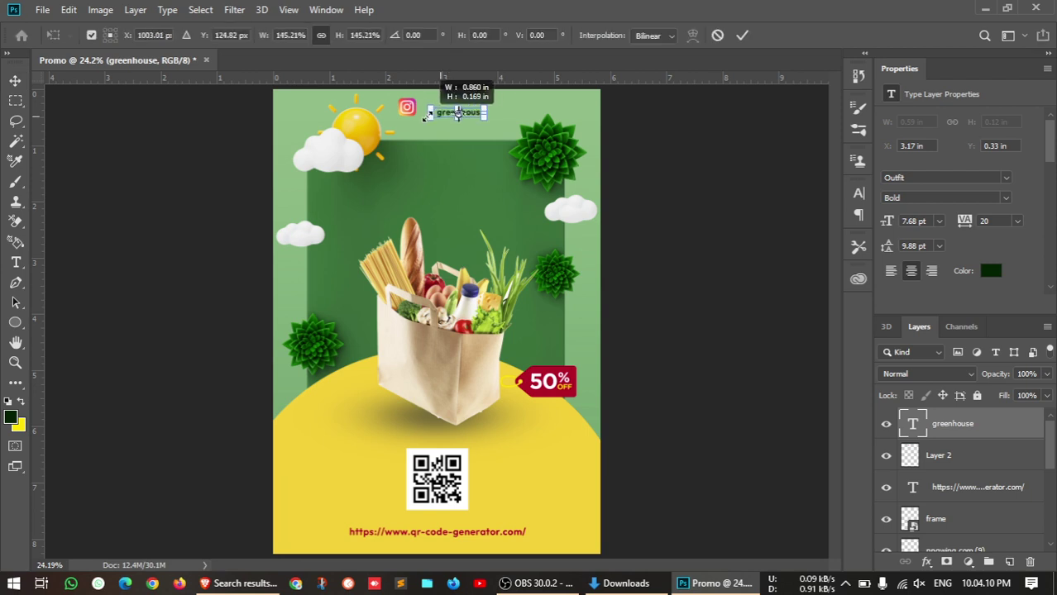
{"action": "left_click", "coordinate": [742, 37]}
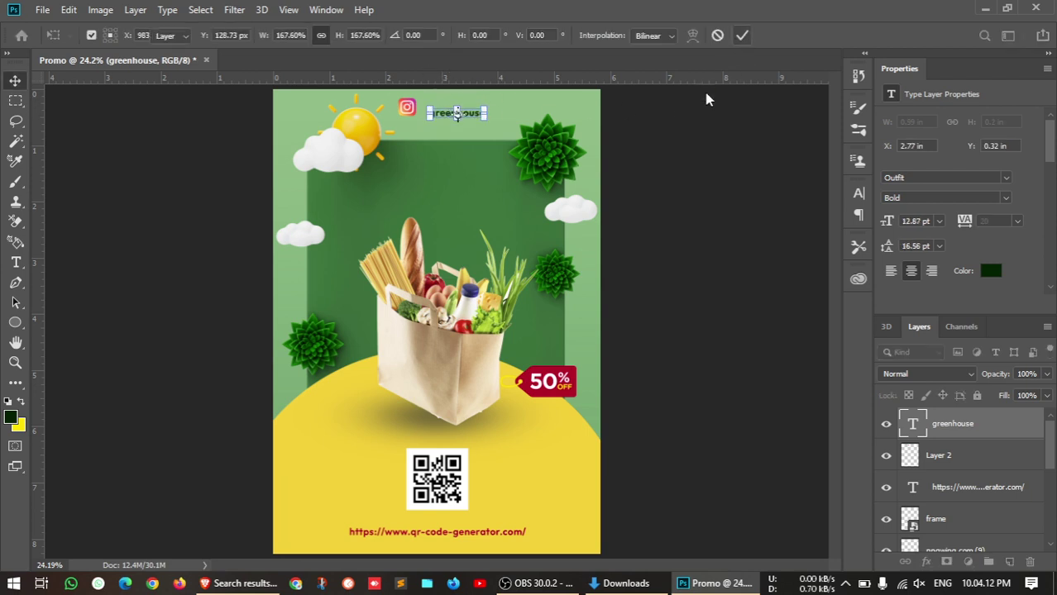
{"action": "left_click", "coordinate": [507, 103]}
{"action": "left_click_drag", "start_coordinate": [483, 111], "coordinate": [477, 112]}
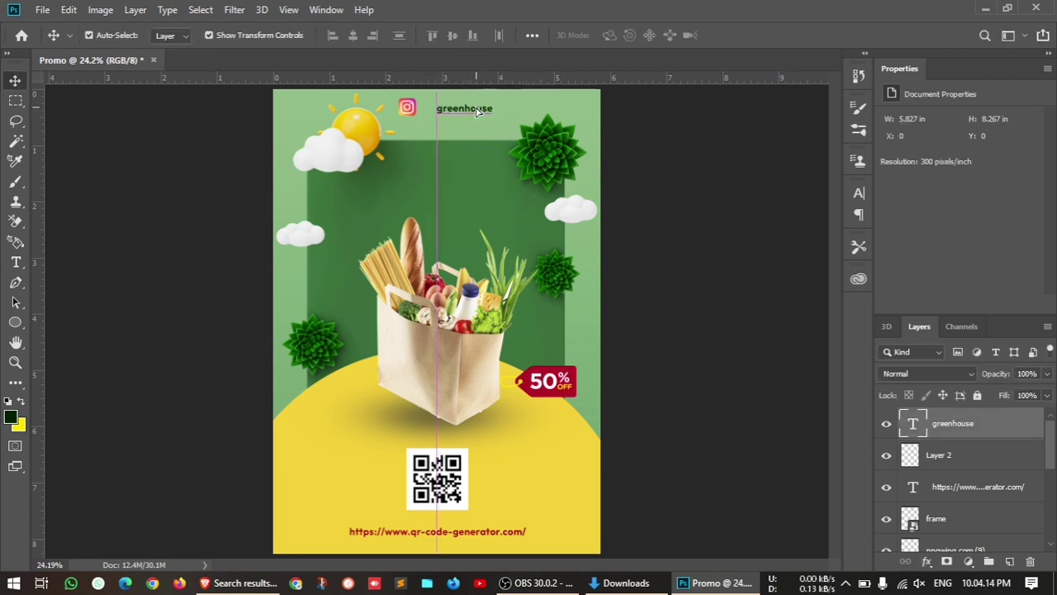
- Shrink the Instagram icon slightly and line the handle text up right beside it
{"action": "left_click", "coordinate": [406, 107]}
{"action": "left_click_drag", "start_coordinate": [419, 94], "coordinate": [412, 100]}
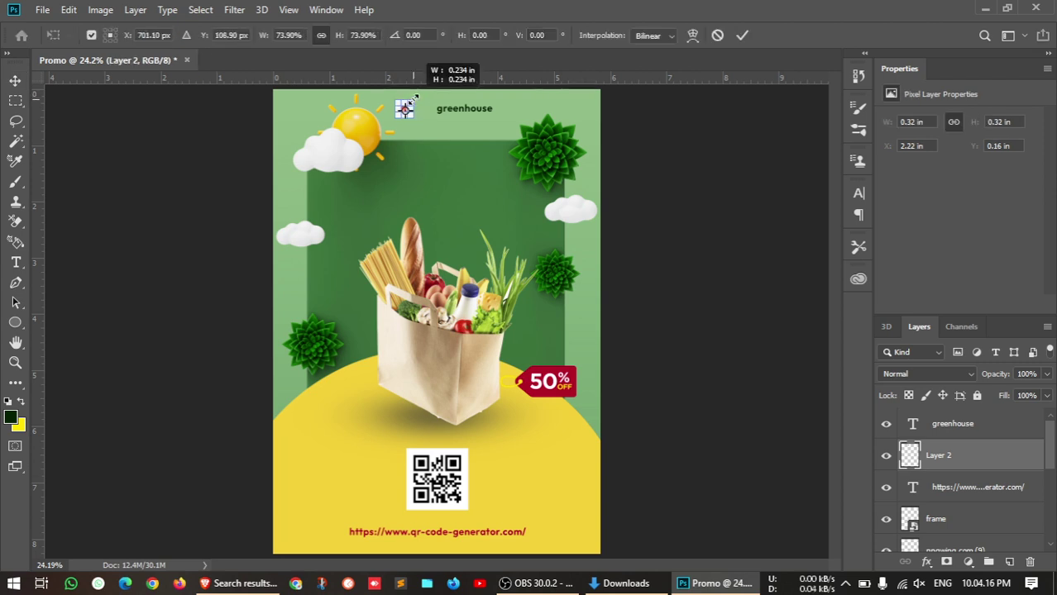
{"action": "left_click", "coordinate": [742, 35]}
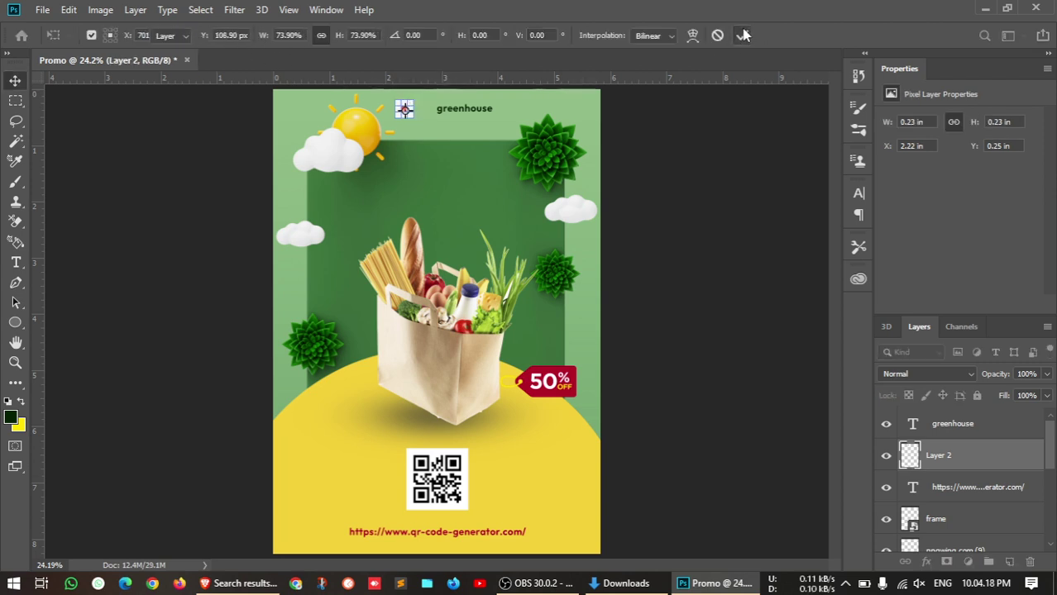
{"action": "left_click_drag", "start_coordinate": [404, 110], "coordinate": [417, 110]}
{"action": "left_click", "coordinate": [463, 114]}
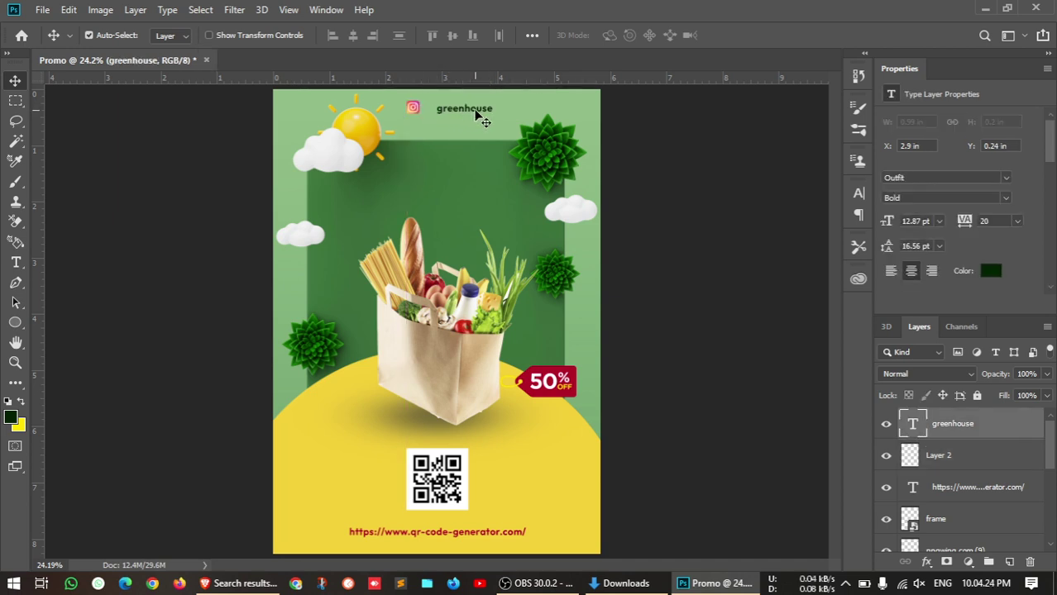
{"action": "mouse_move", "coordinate": [484, 116]}
{"action": "left_mouse_down"}
{"action": "mouse_move", "coordinate": [466, 110]}
{"action": "mouse_move", "coordinate": [477, 118]}
{"action": "left_mouse_up"}
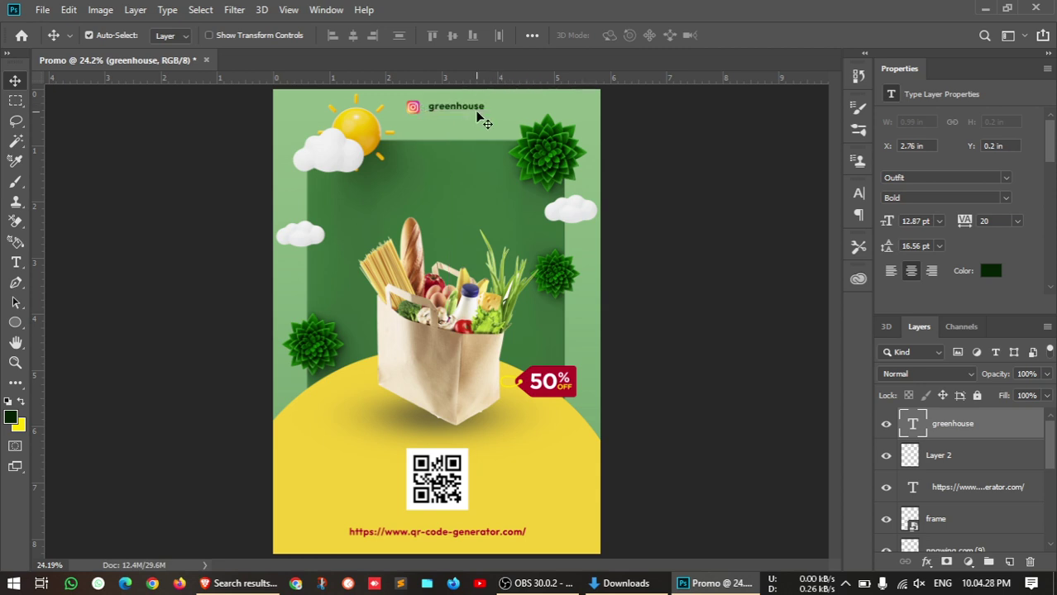
{"action": "key", "text": "Left"}
{"action": "key", "text": "Left"}
{"action": "key", "text": "Left"}
{"action": "key", "text": "Left"}
{"action": "left_click", "coordinate": [688, 203]}
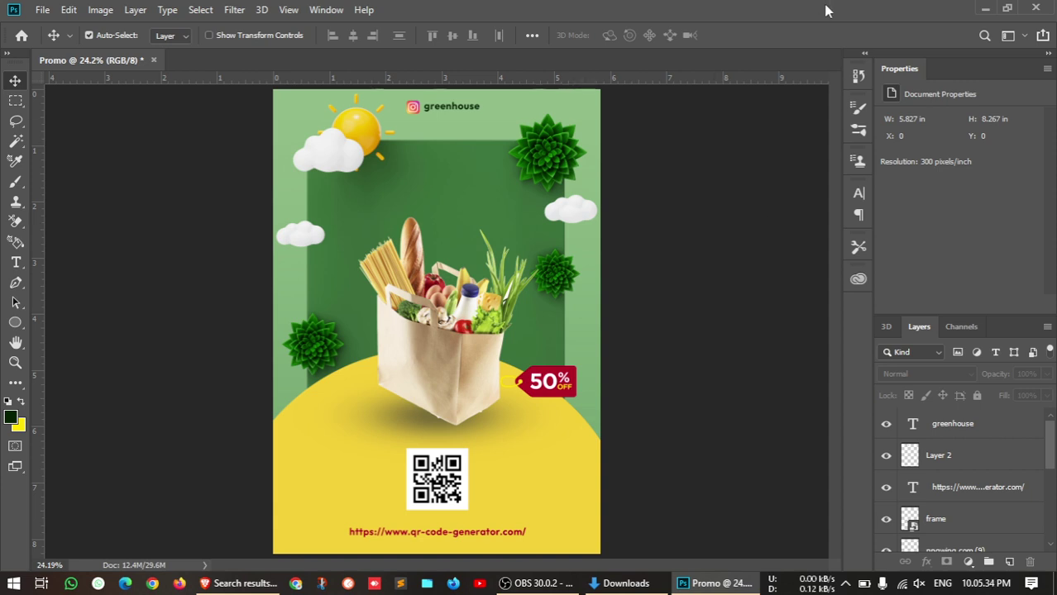
- Minimize the Photoshop, Brave and Downloads windows, then refresh the Windows desktop
{"action": "left_click", "coordinate": [985, 8]}
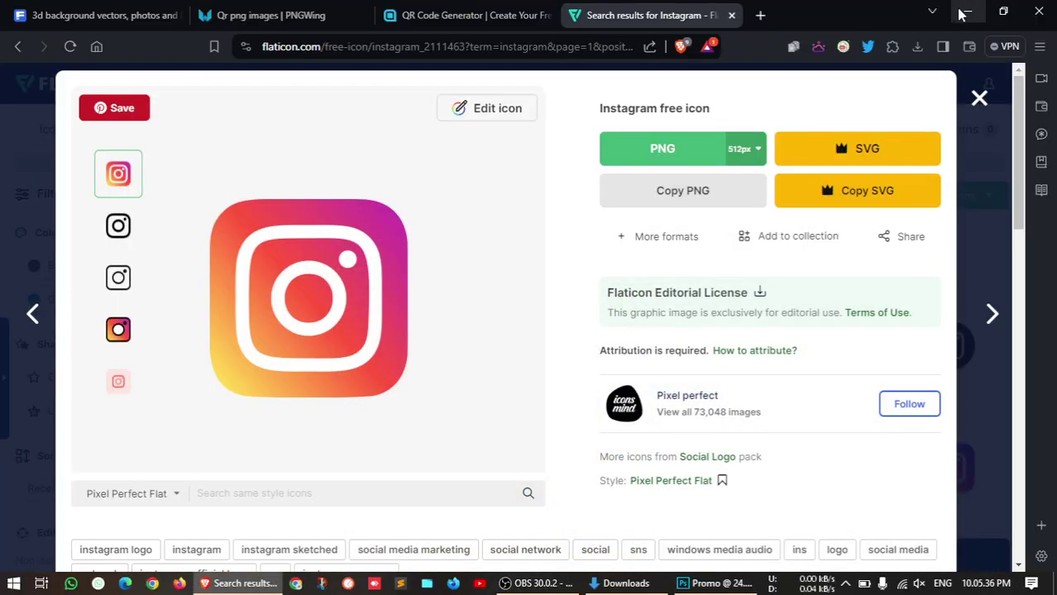
{"action": "left_click", "coordinate": [965, 10]}
{"action": "left_click", "coordinate": [965, 8]}
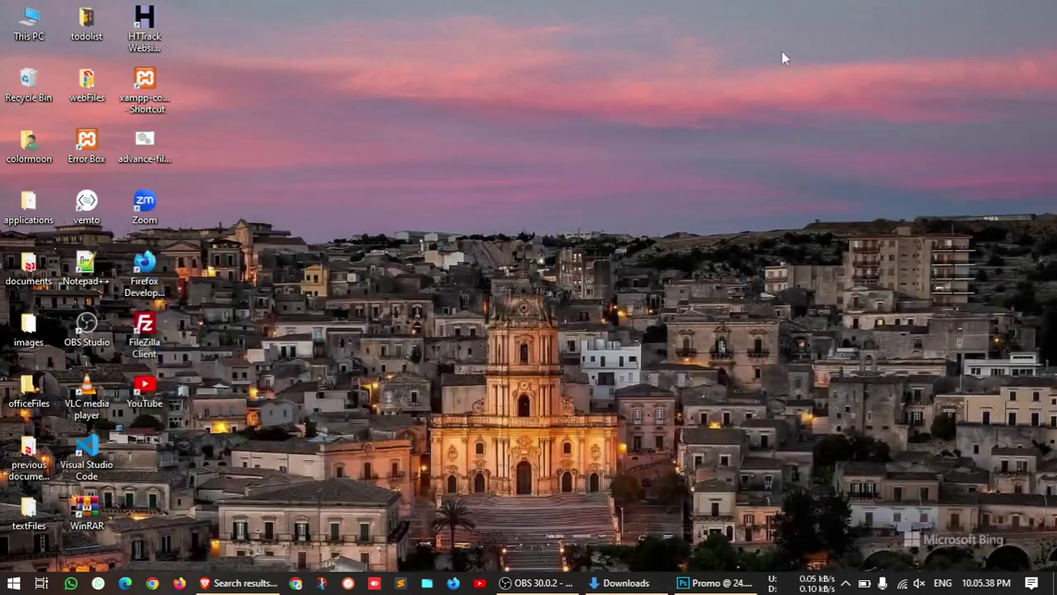
{"action": "right_click", "coordinate": [500, 96]}
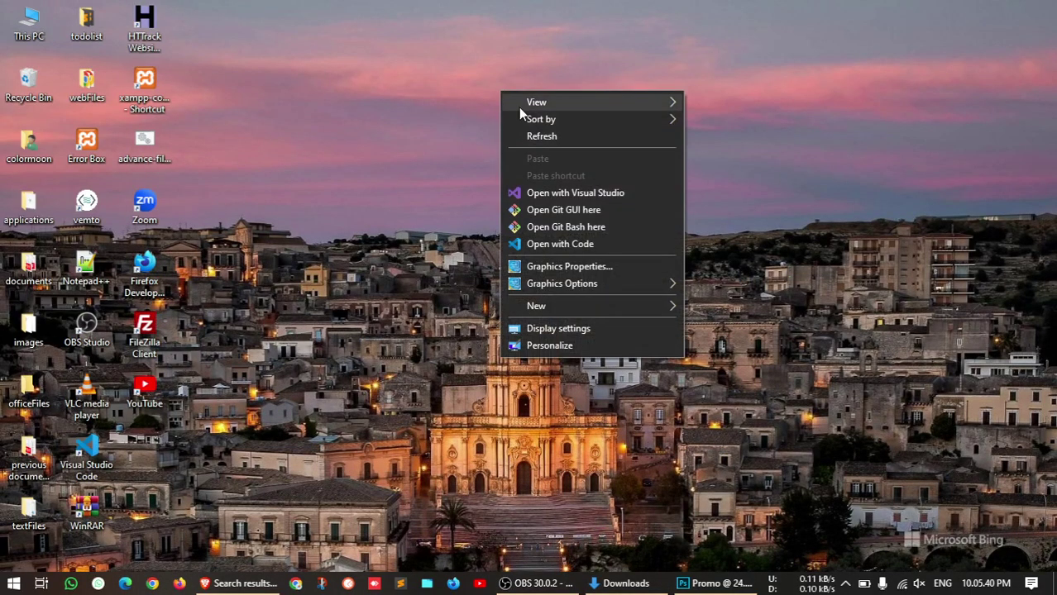
{"action": "left_click", "coordinate": [526, 138]}
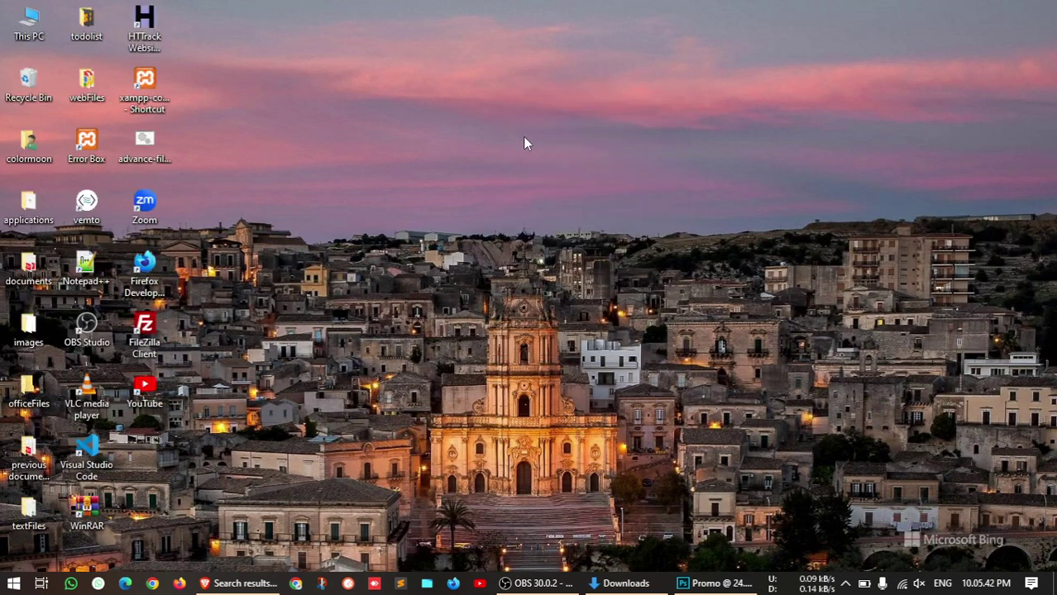